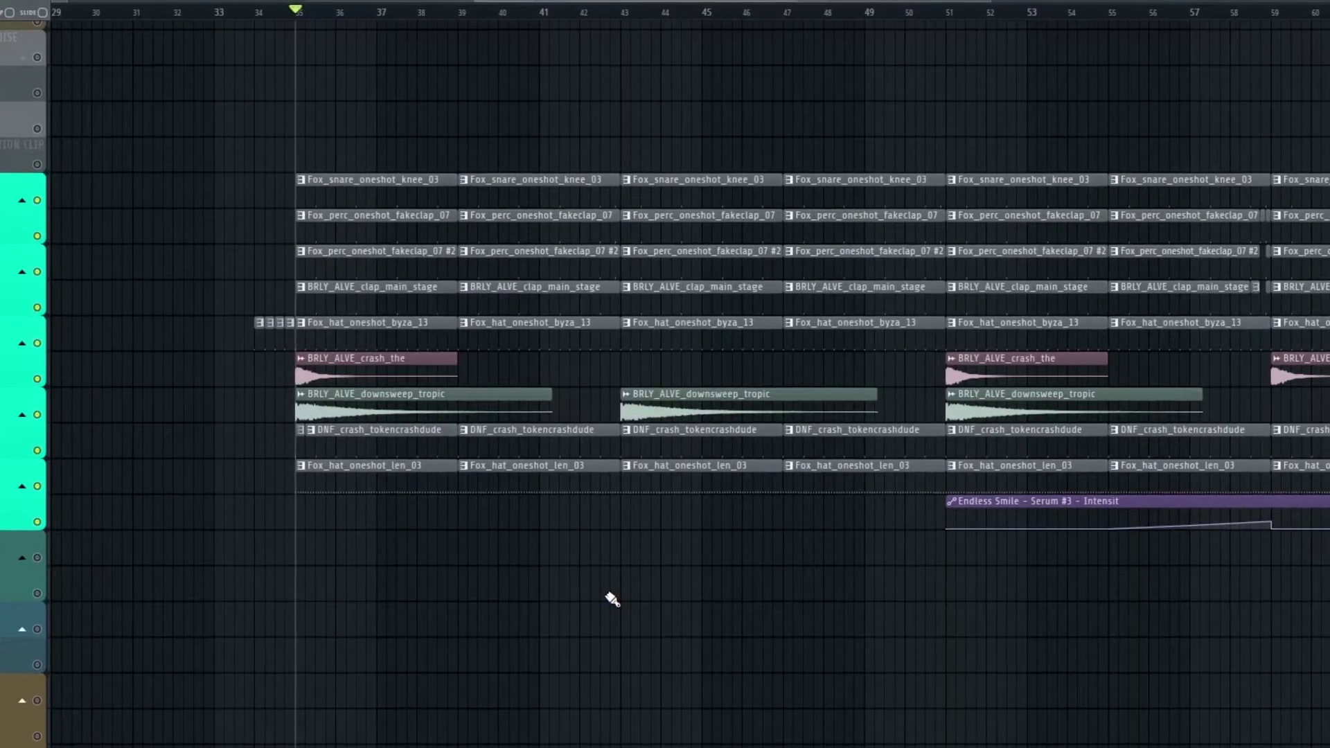
Step: Play back the drop from bar 35 and examine how the kick, snare, clap, hat and crash patterns are layered
key(space)
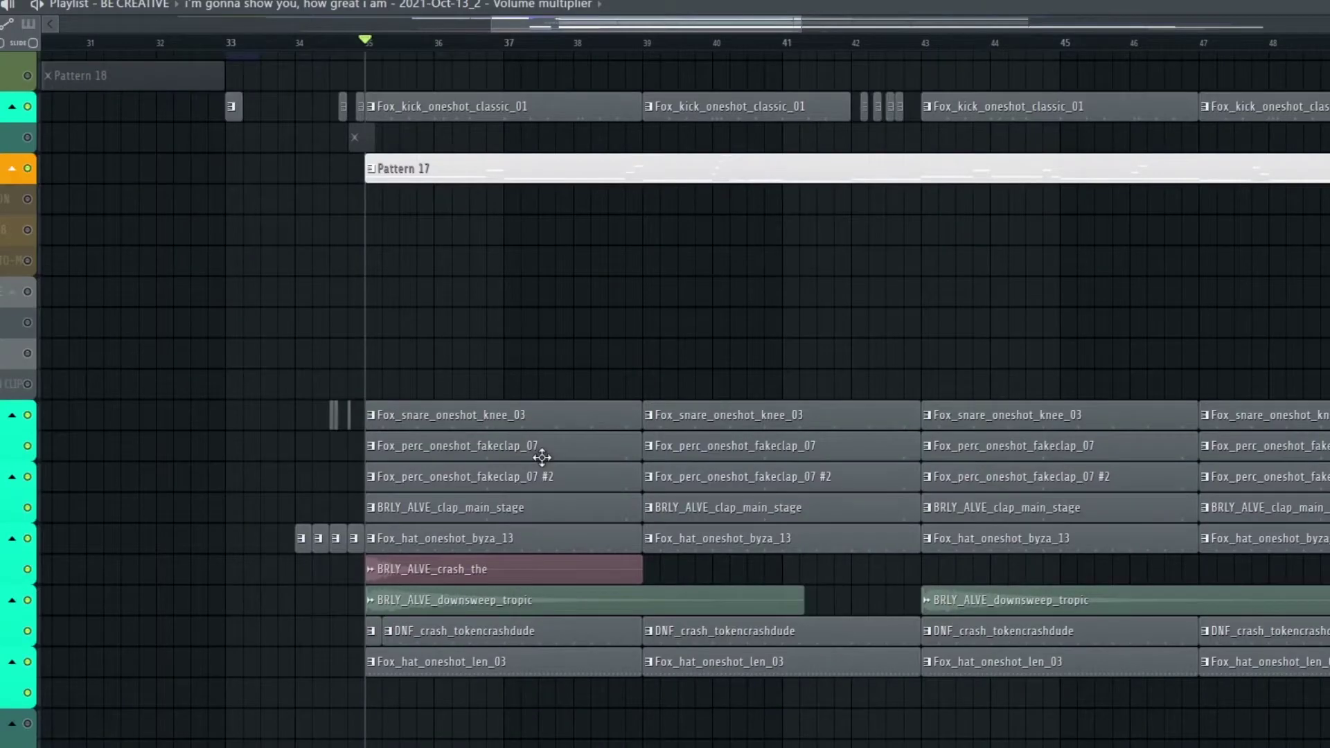
scroll(529, 463, down, 4)
scroll(528, 457, up, 5)
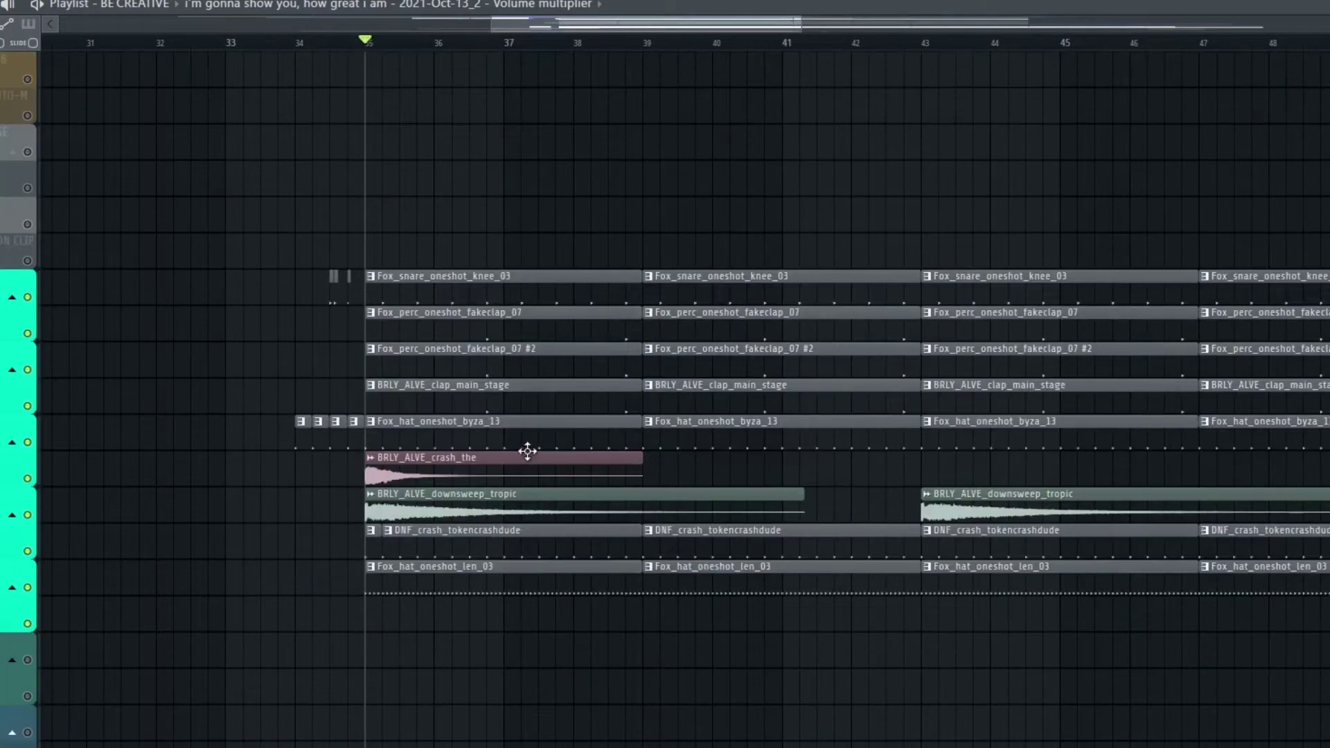
scroll(457, 456, up, 2)
scroll(456, 455, up, 3)
scroll(456, 457, down, 2)
scroll(457, 459, down, 2)
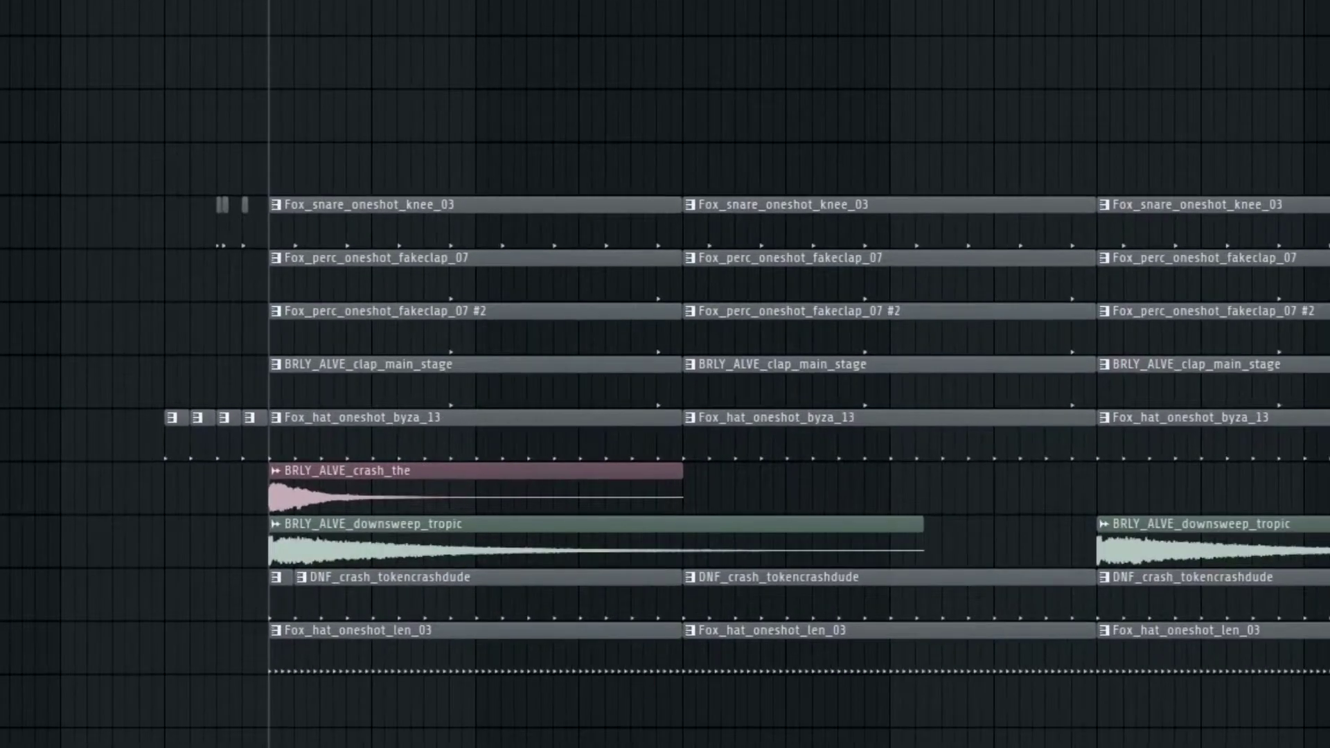
key(space)
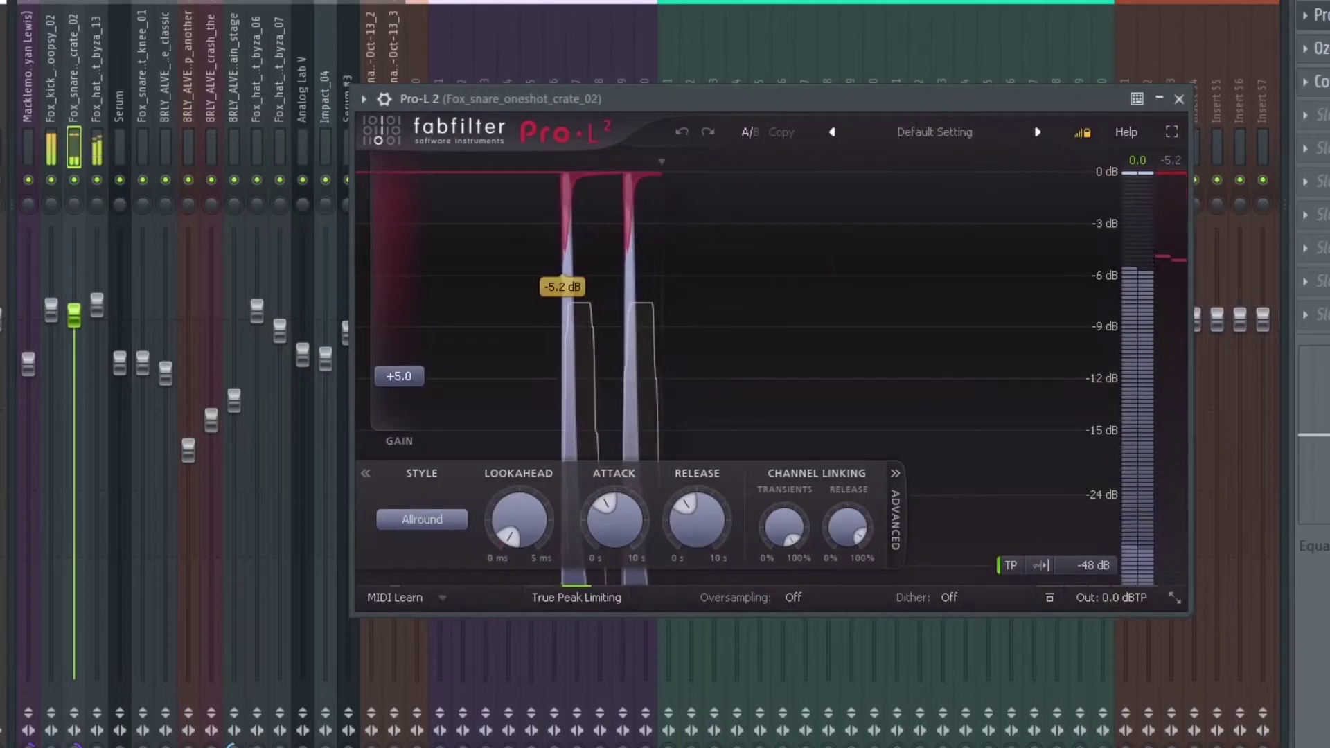
Step: Close Pro-L 2 and inspect Ozone Imager 2 and the third effect on the Fox_snare_oneshot_crate_02 mixer track
click(1179, 100)
click(1320, 49)
drag(774, 139, 845, 127)
click(1320, 82)
drag(996, 170, 928, 188)
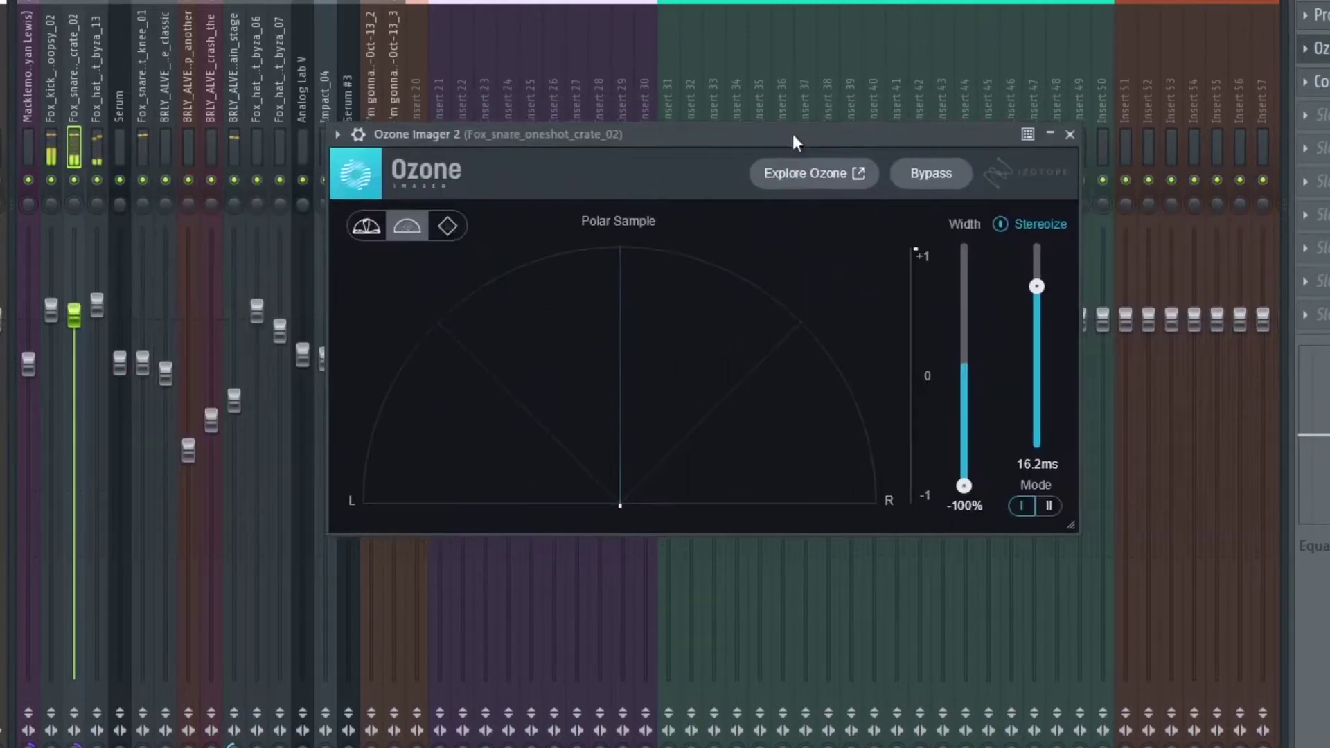
drag(792, 135, 845, 127)
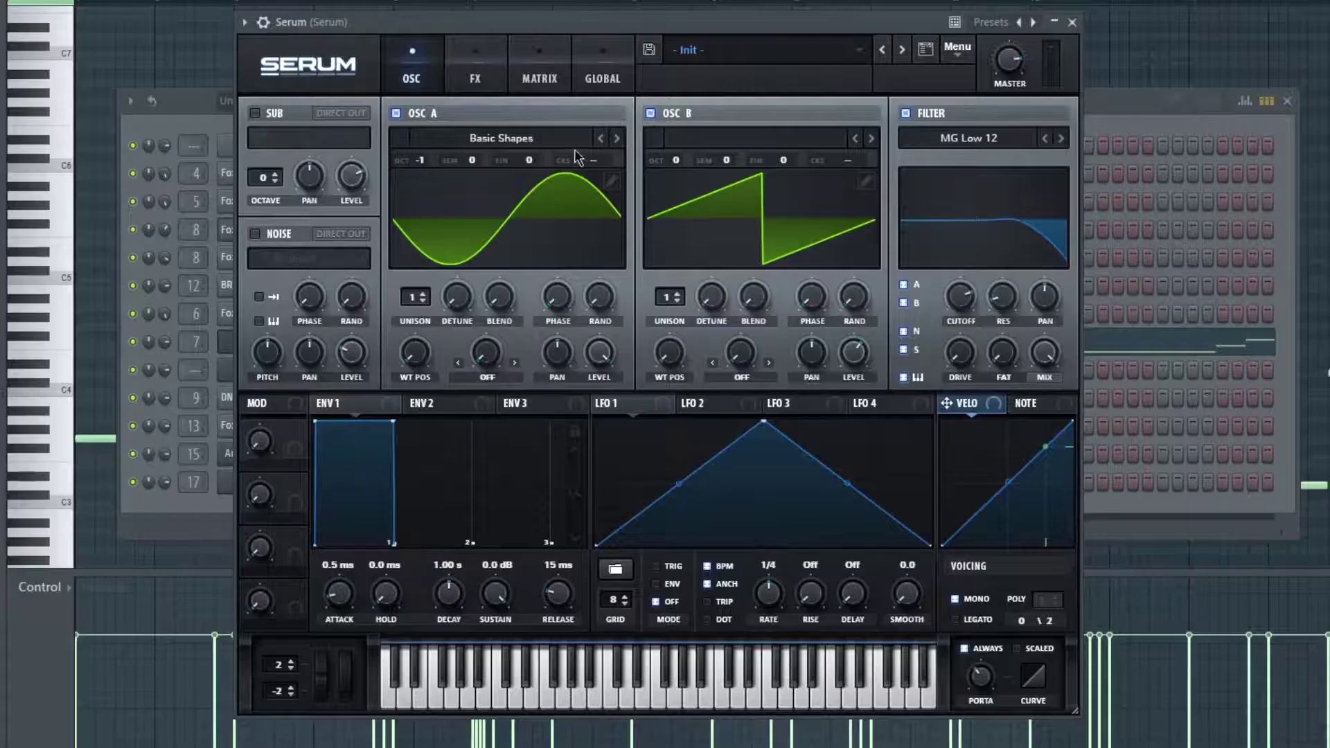
Step: Toggle Serum's oscillator A off and on, and check its octave setting and the portamento time
click(395, 112)
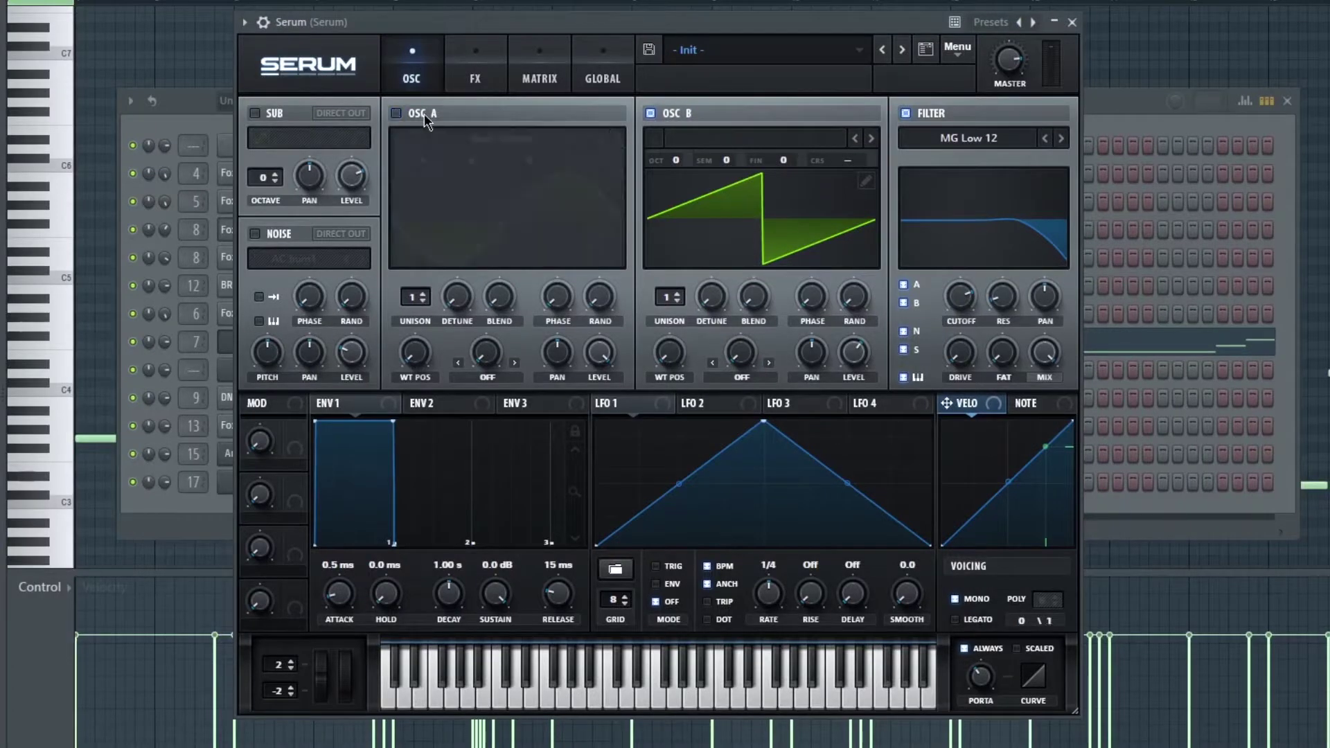
click(395, 113)
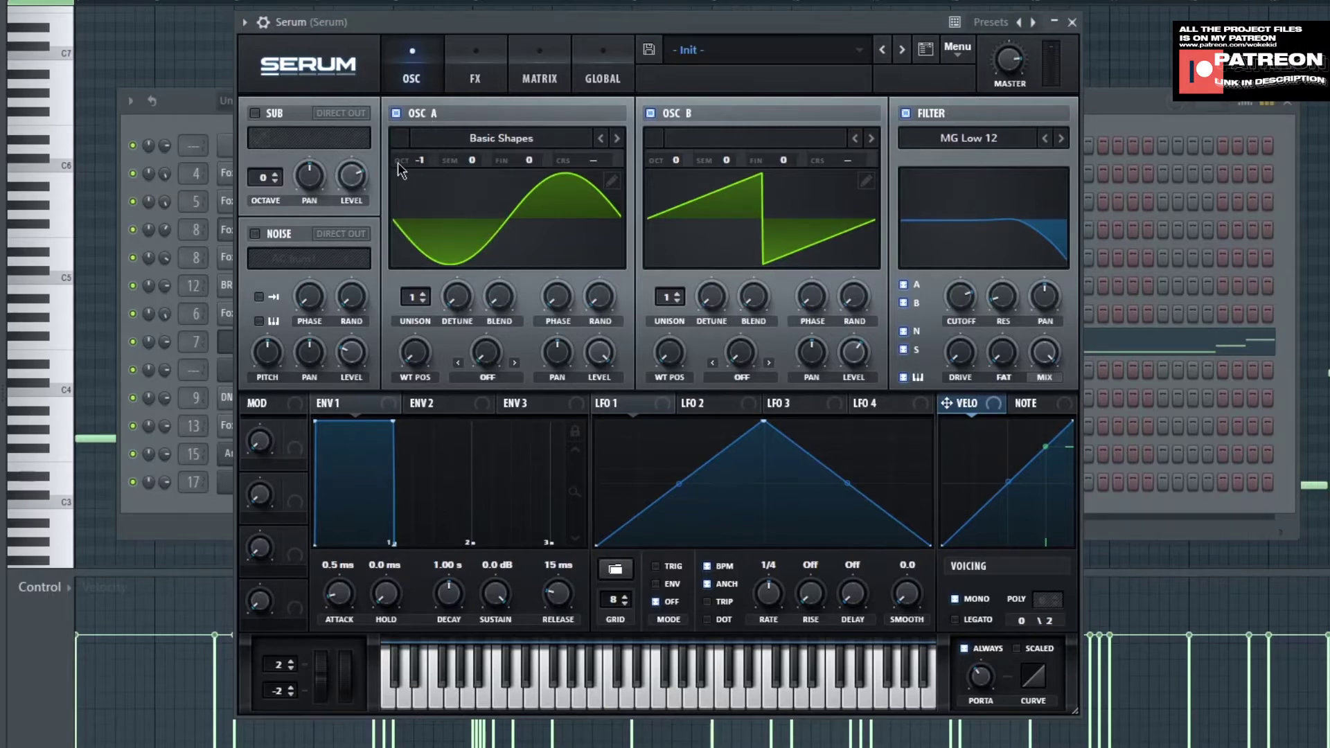
mouse_move(418, 164)
click(985, 655)
mouse_move(988, 674)
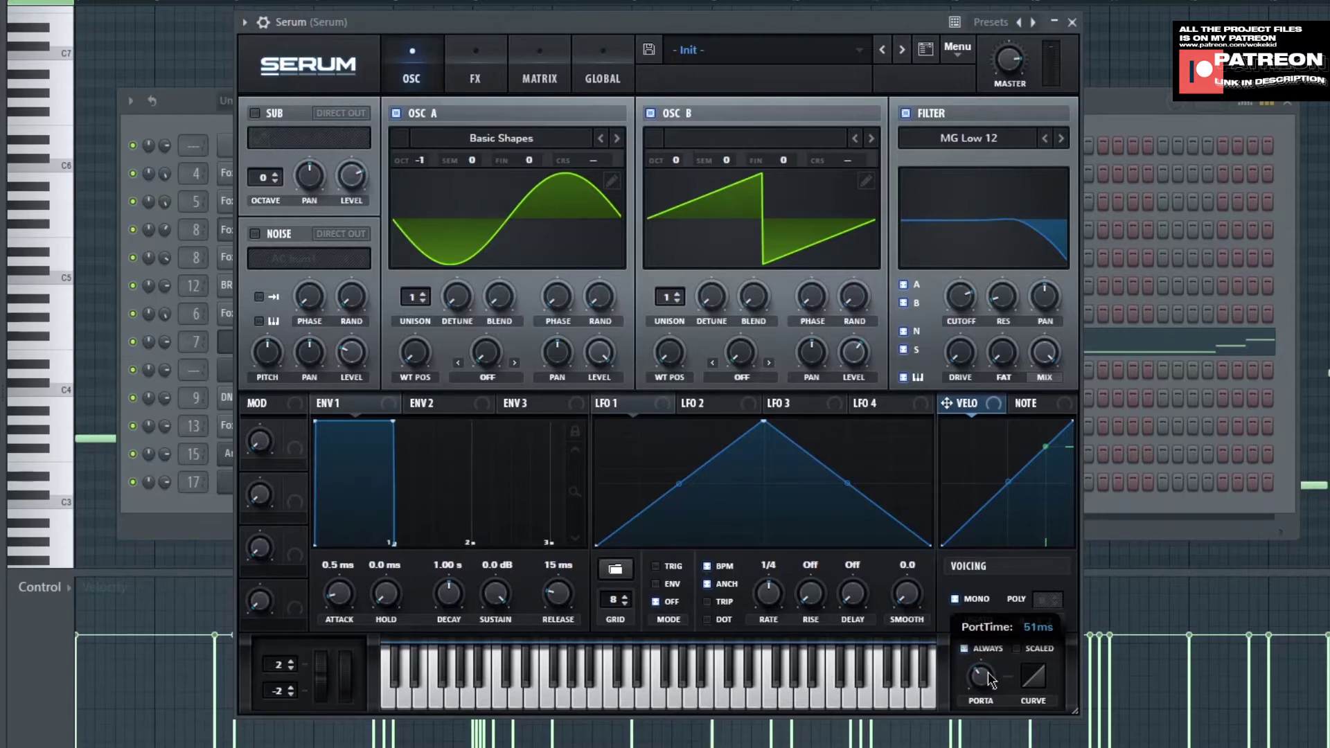
Step: Examine Serum's distortion and compressor effects, and reveal the channel settings with the mixer track assignment
click(478, 76)
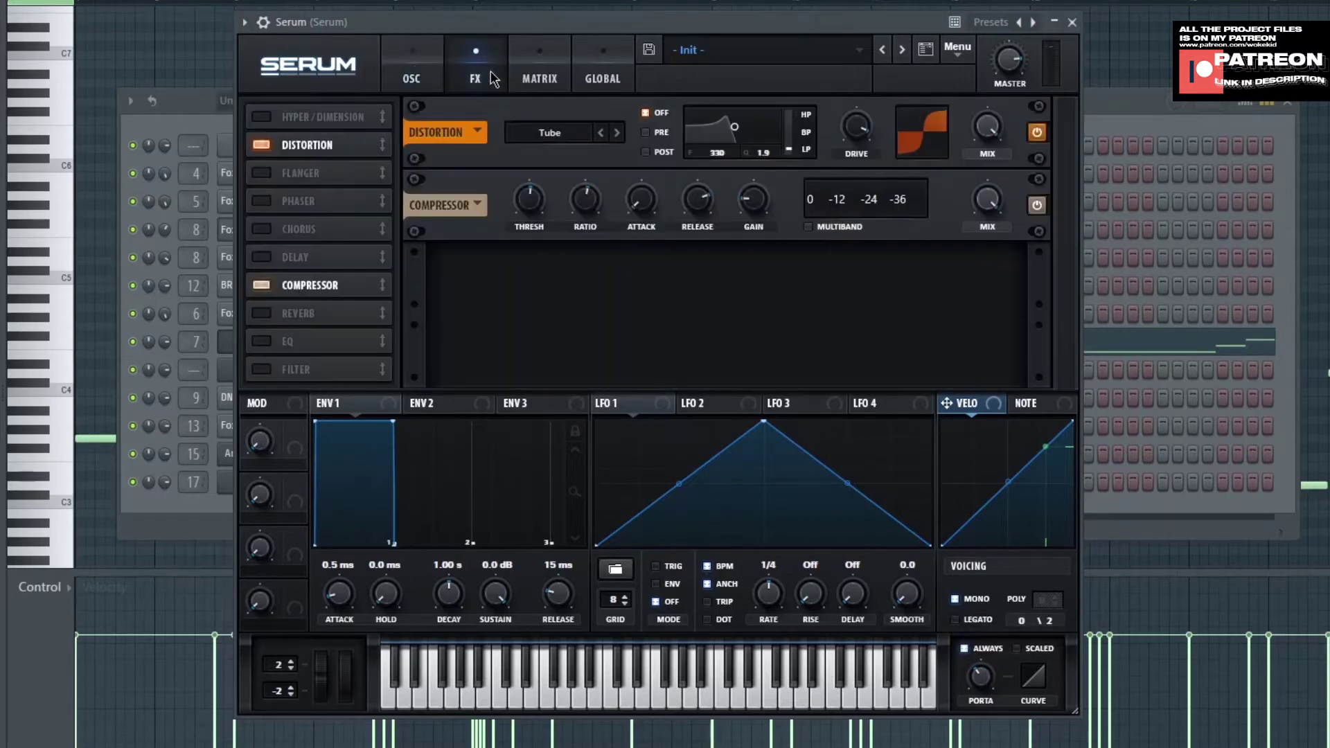
click(281, 159)
click(287, 156)
mouse_move(862, 133)
click(265, 22)
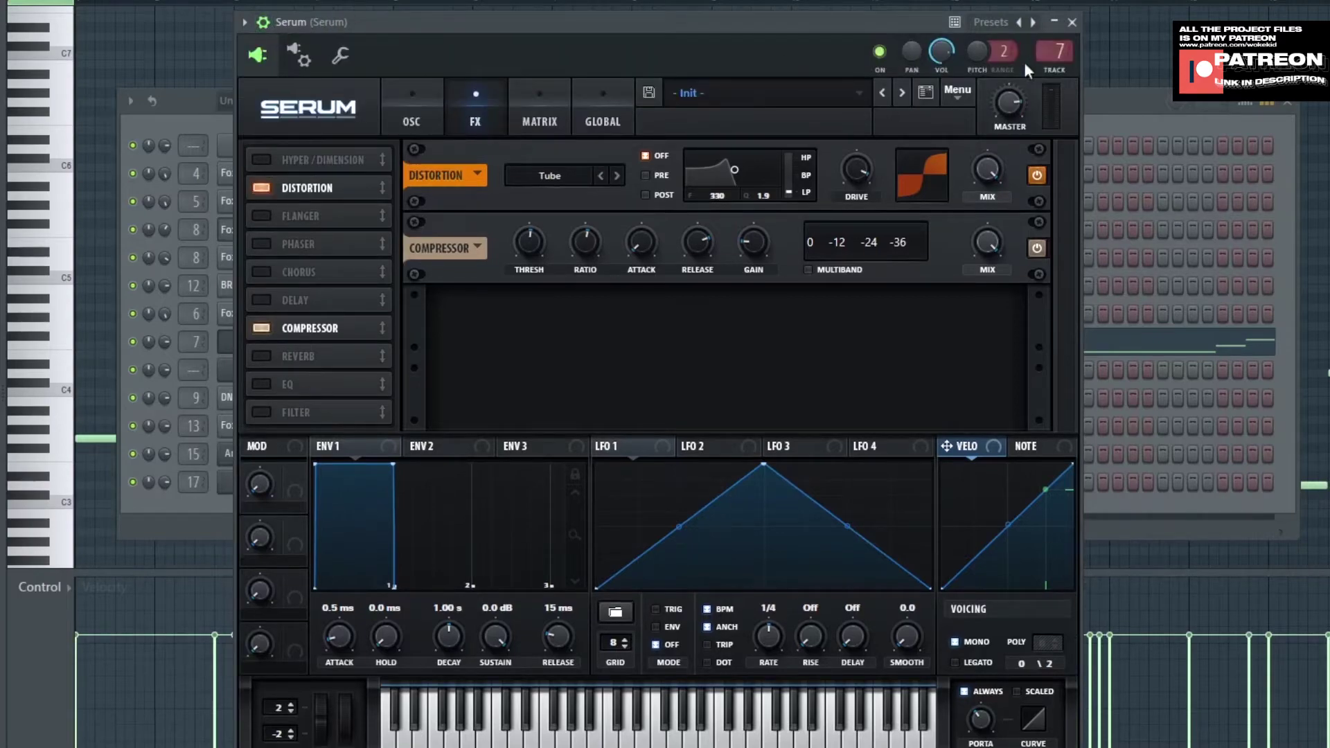
Step: Inspect the IVGI2 saturation settings on the Serum mixer track and close the plugin
key(F9)
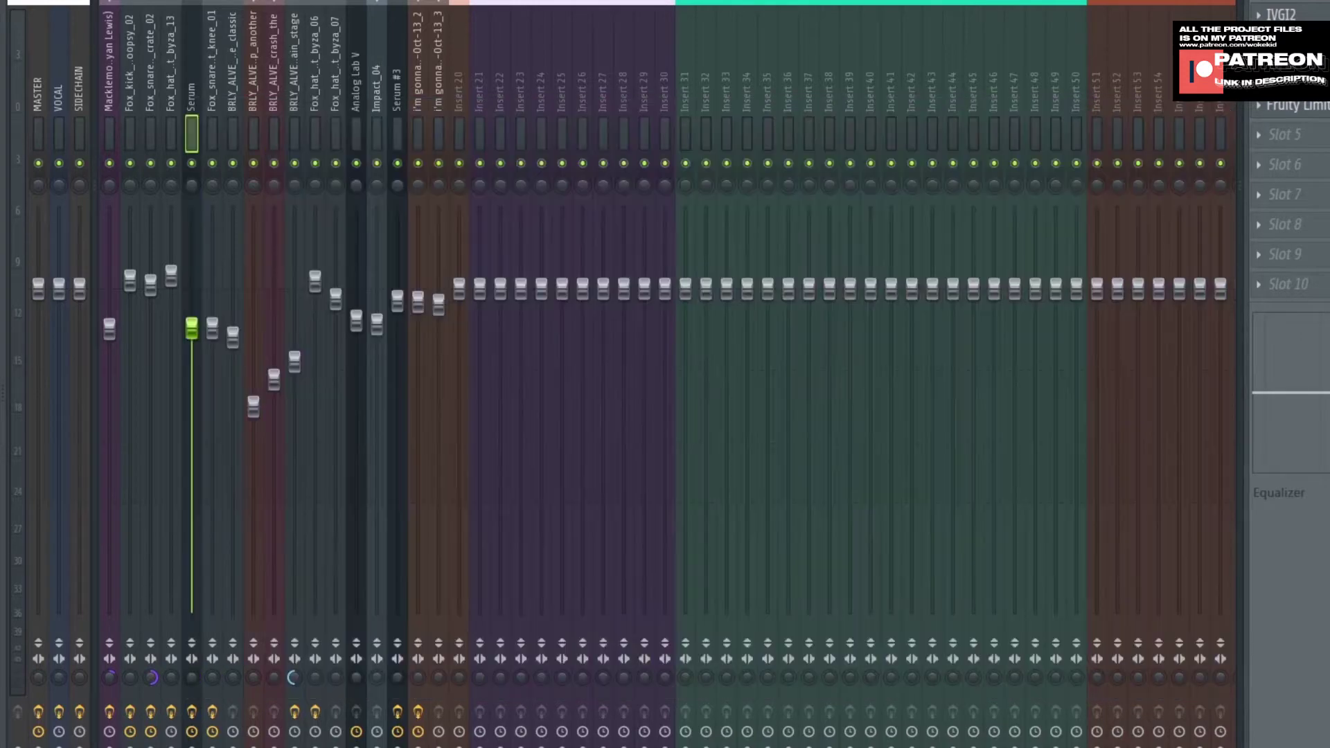
click(1281, 14)
click(1281, 14)
click(1280, 14)
drag(1206, 37, 1137, 18)
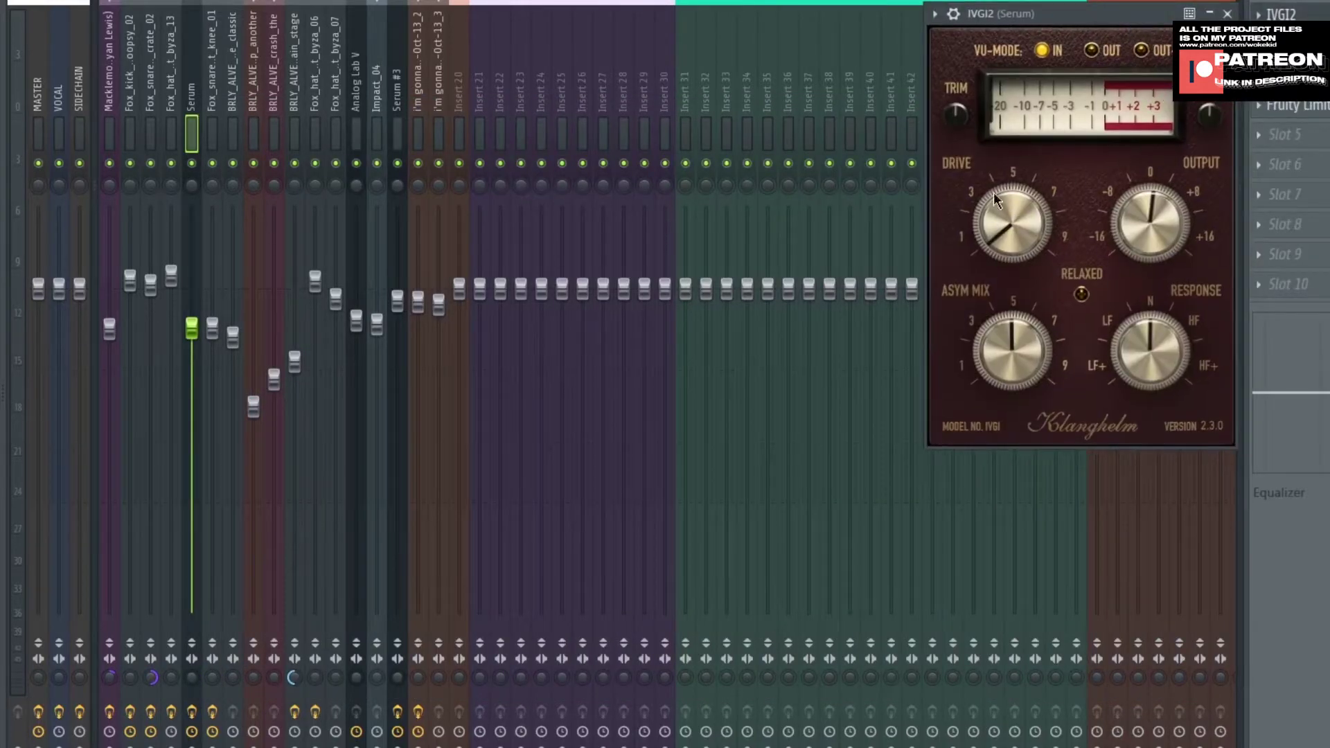
click(1227, 13)
Step: Inspect the OTT settings, the Pro-Q 3 low-end bands and the Fruity Limiter on the Serum mixer track
click(1280, 45)
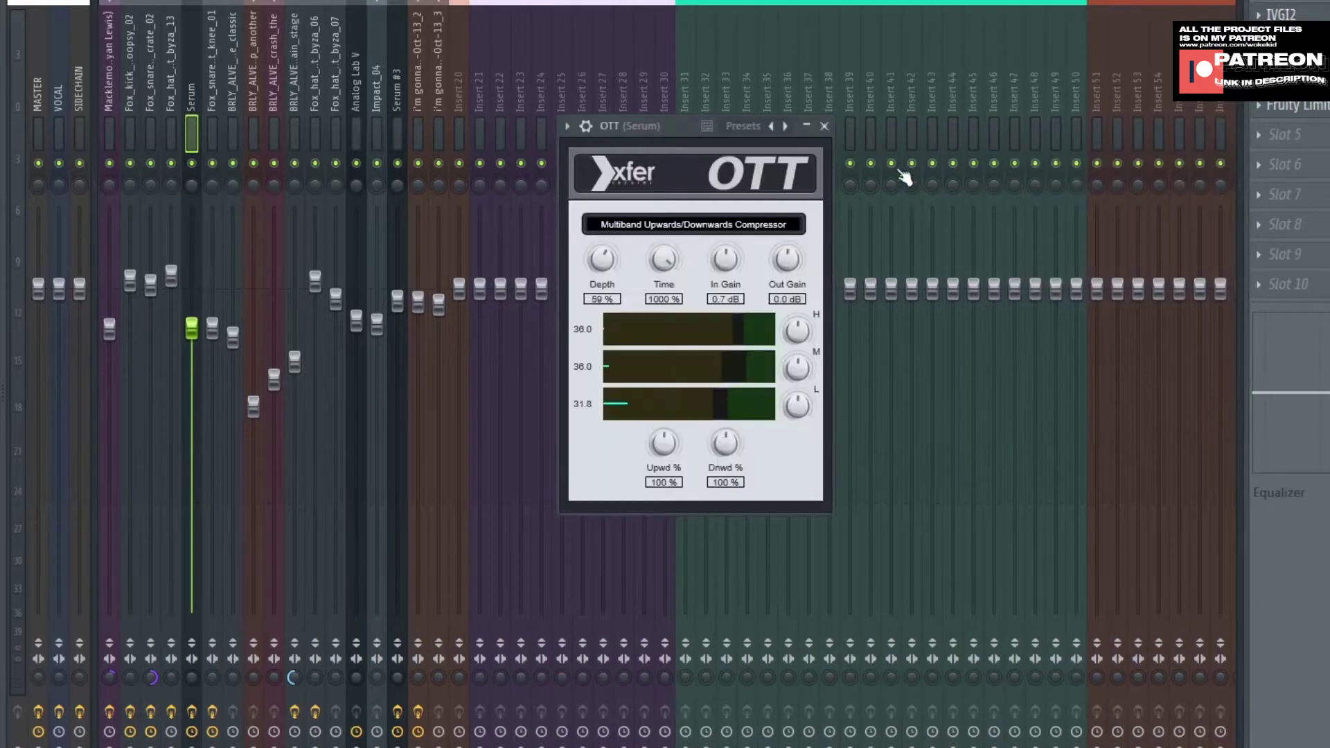
click(825, 128)
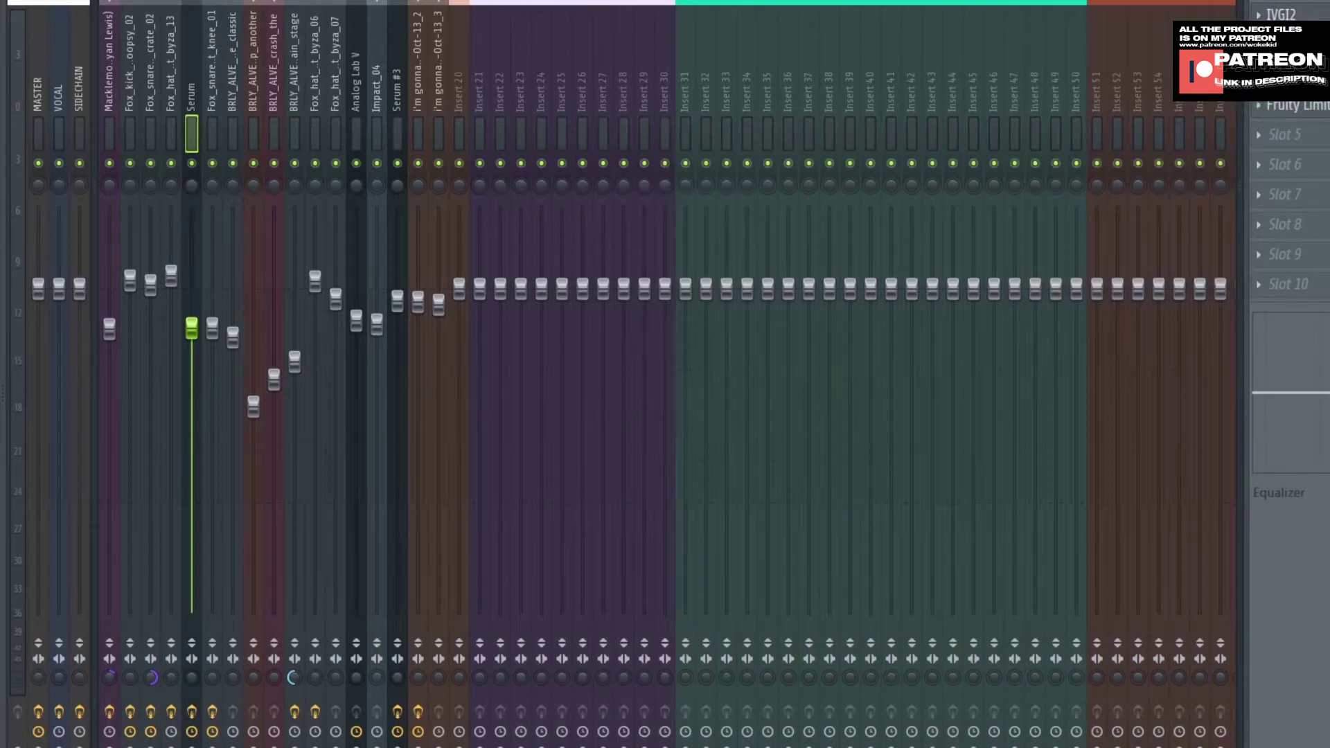
click(1279, 74)
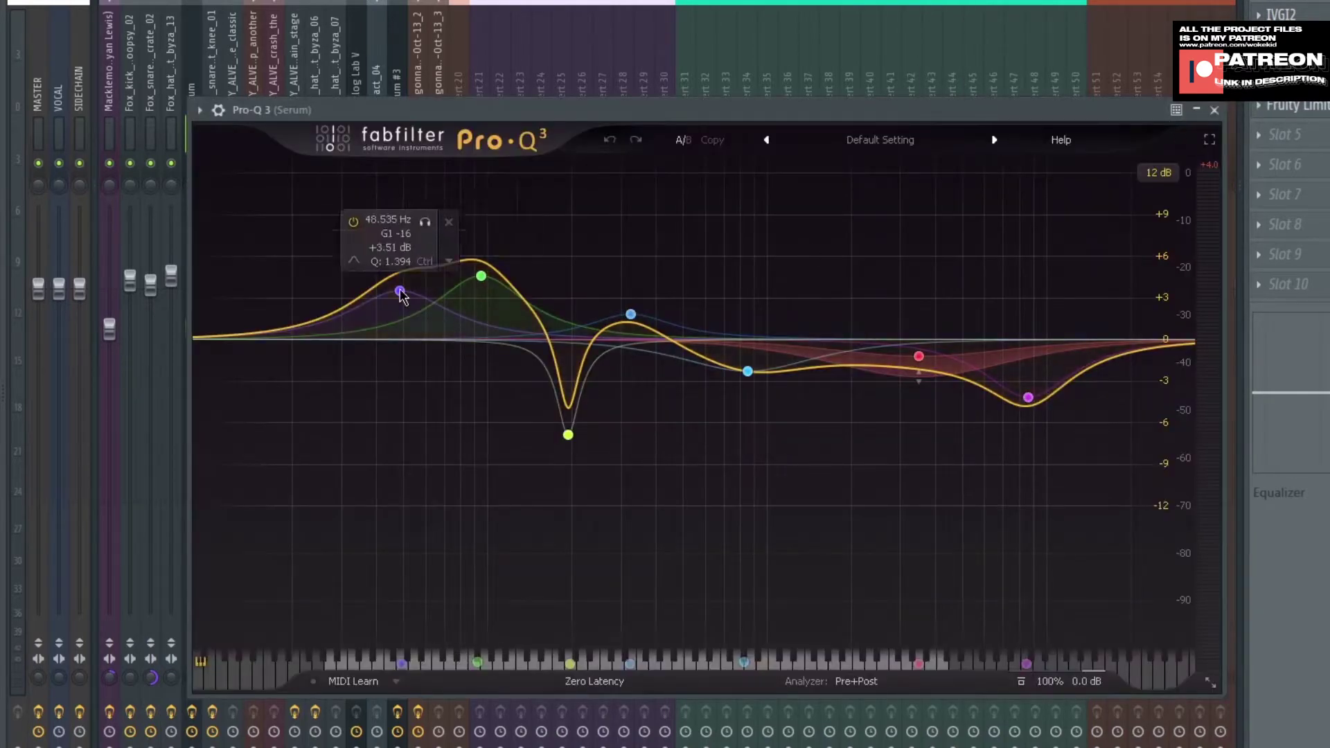
mouse_move(493, 288)
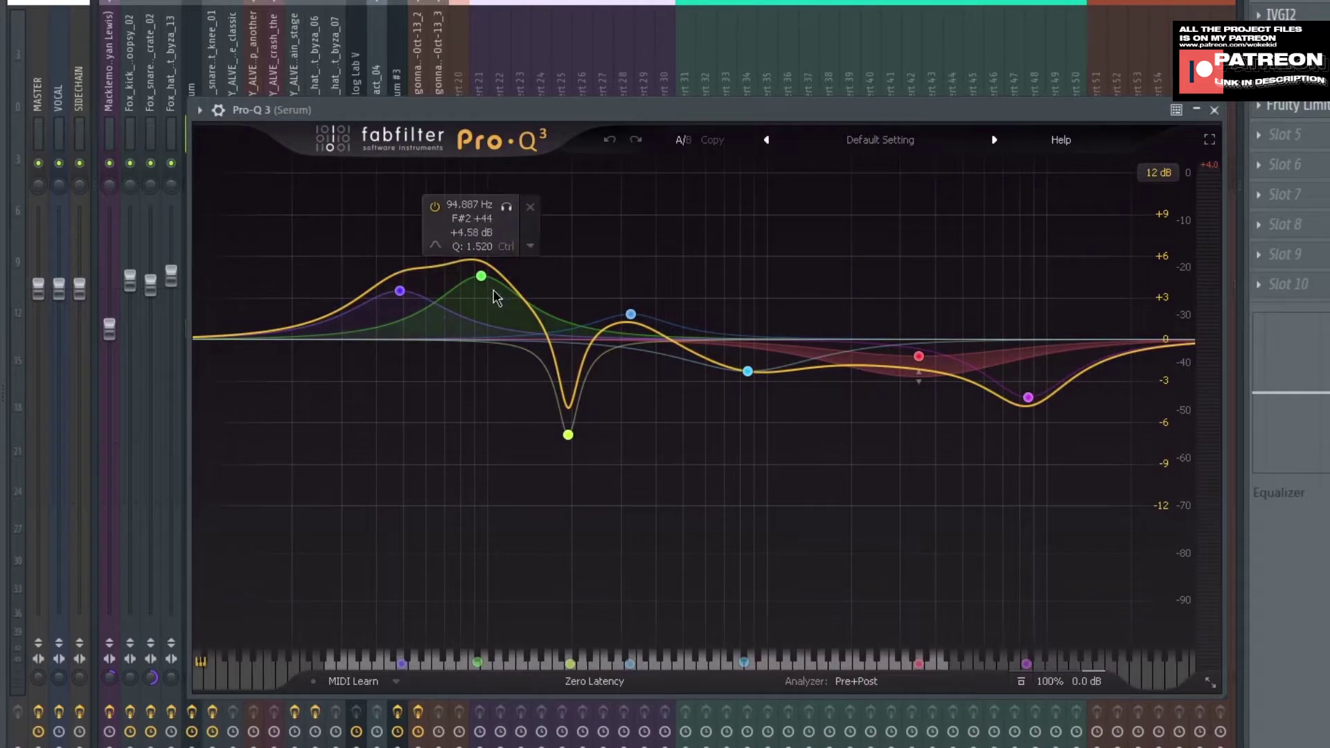
click(1215, 111)
click(1287, 105)
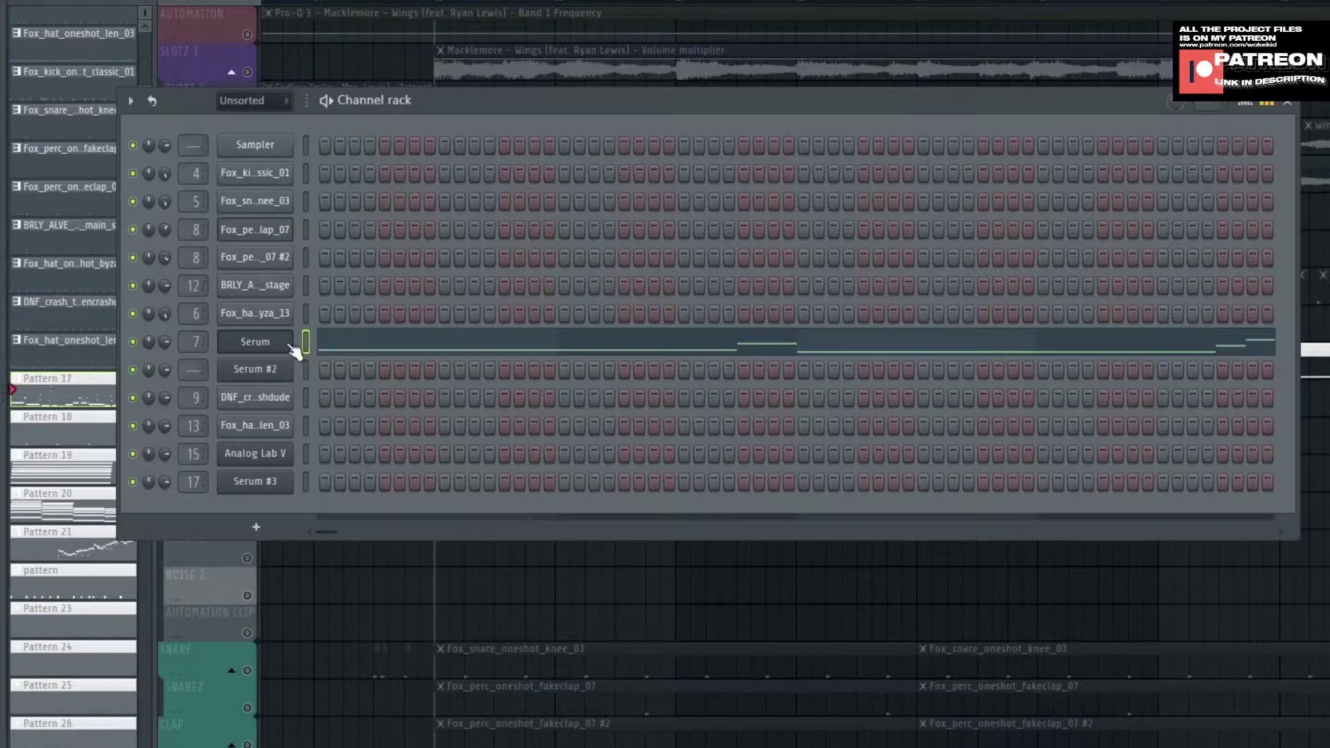
Step: Open the Serum notes of Pattern 17, play them back, and locate the pattern on the 808 playlist track
click(288, 344)
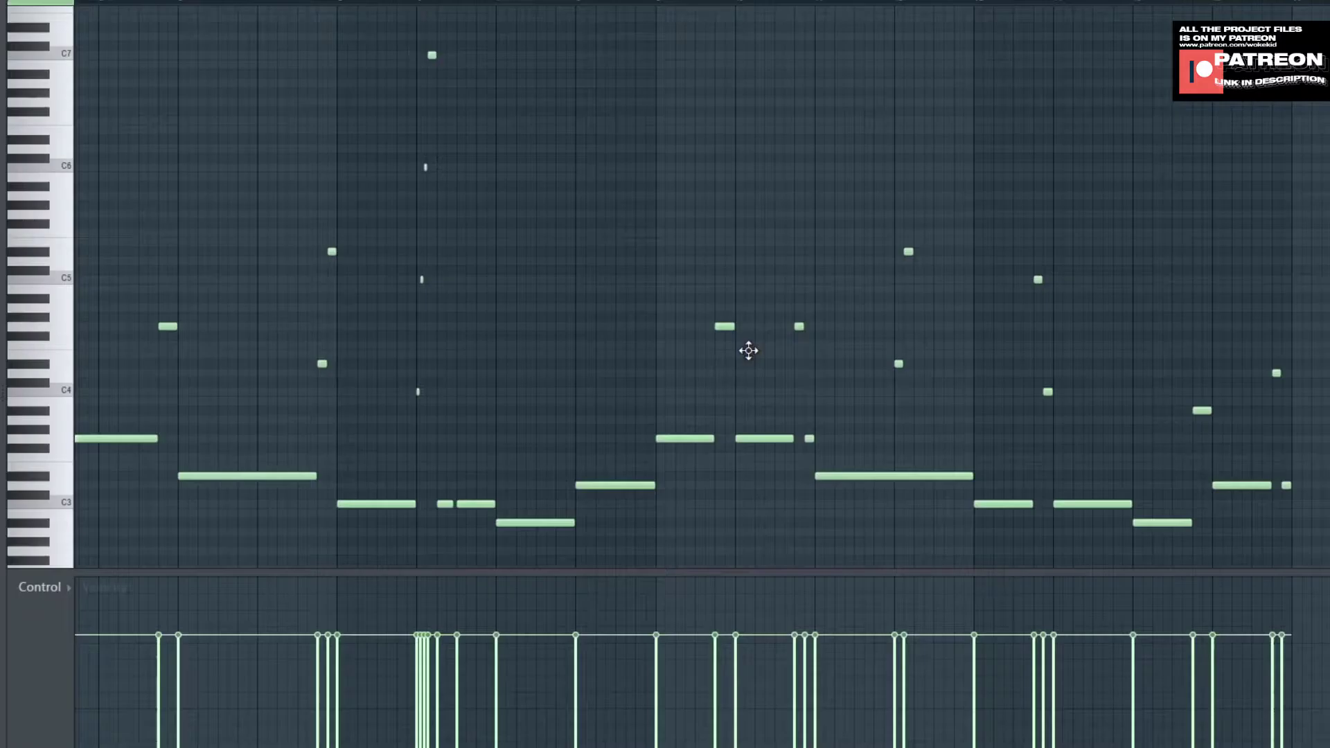
key(space)
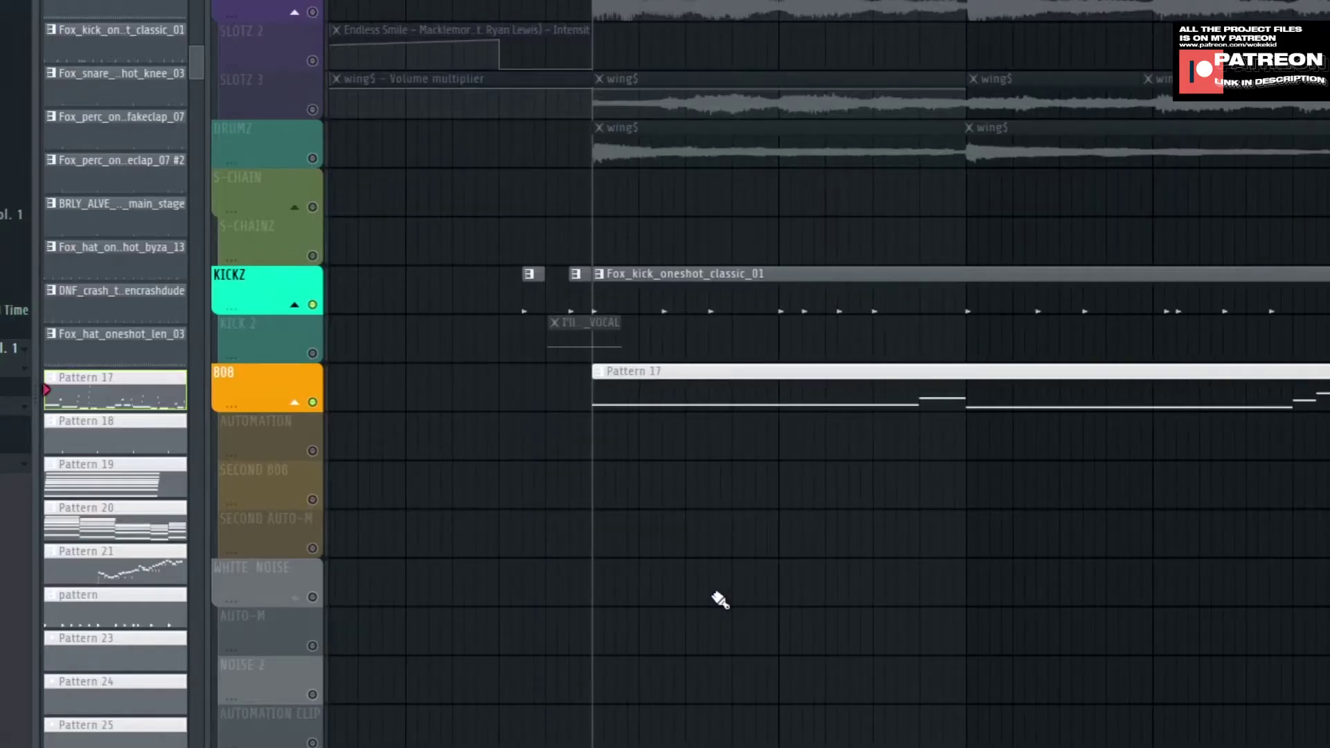
scroll(748, 517, up, 5)
scroll(748, 518, down, 3)
drag(748, 520, 769, 527)
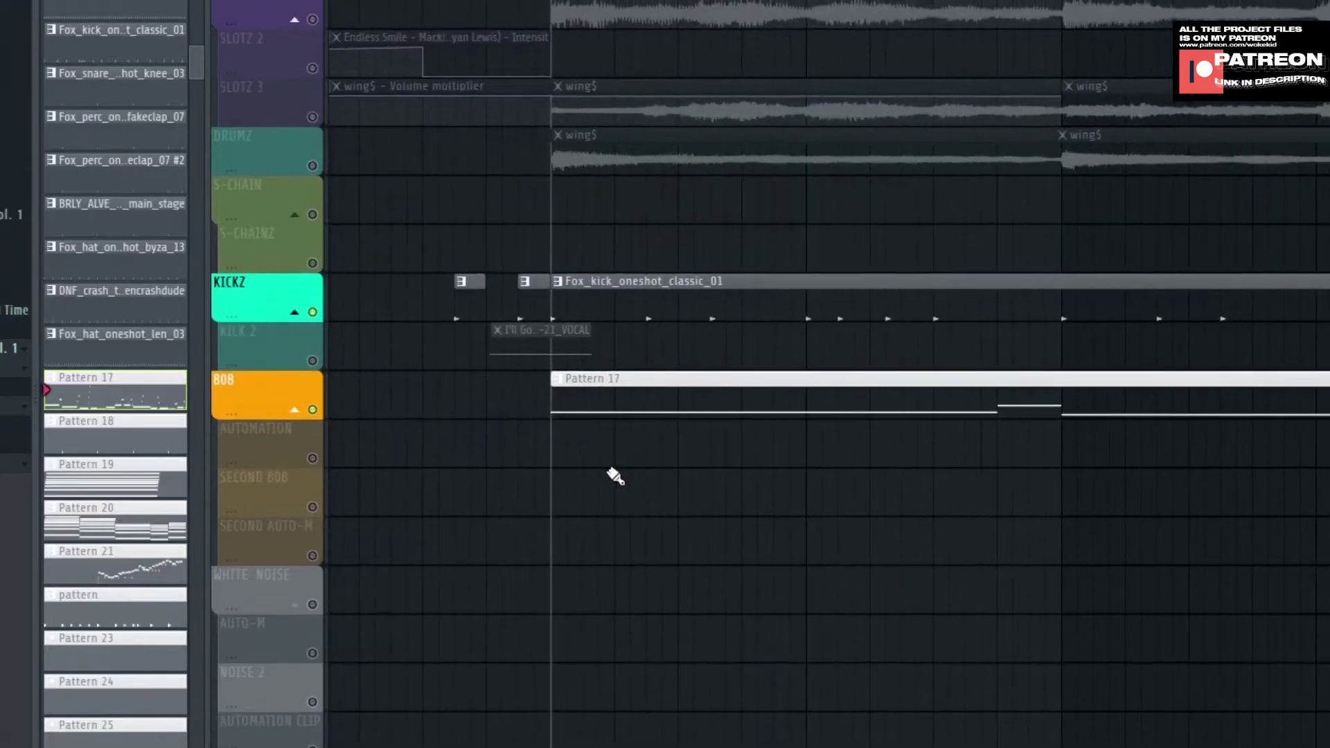
Step: Filter the channel rack to automation clips and play the 808 with both kick sidechain channels muted
key(F6)
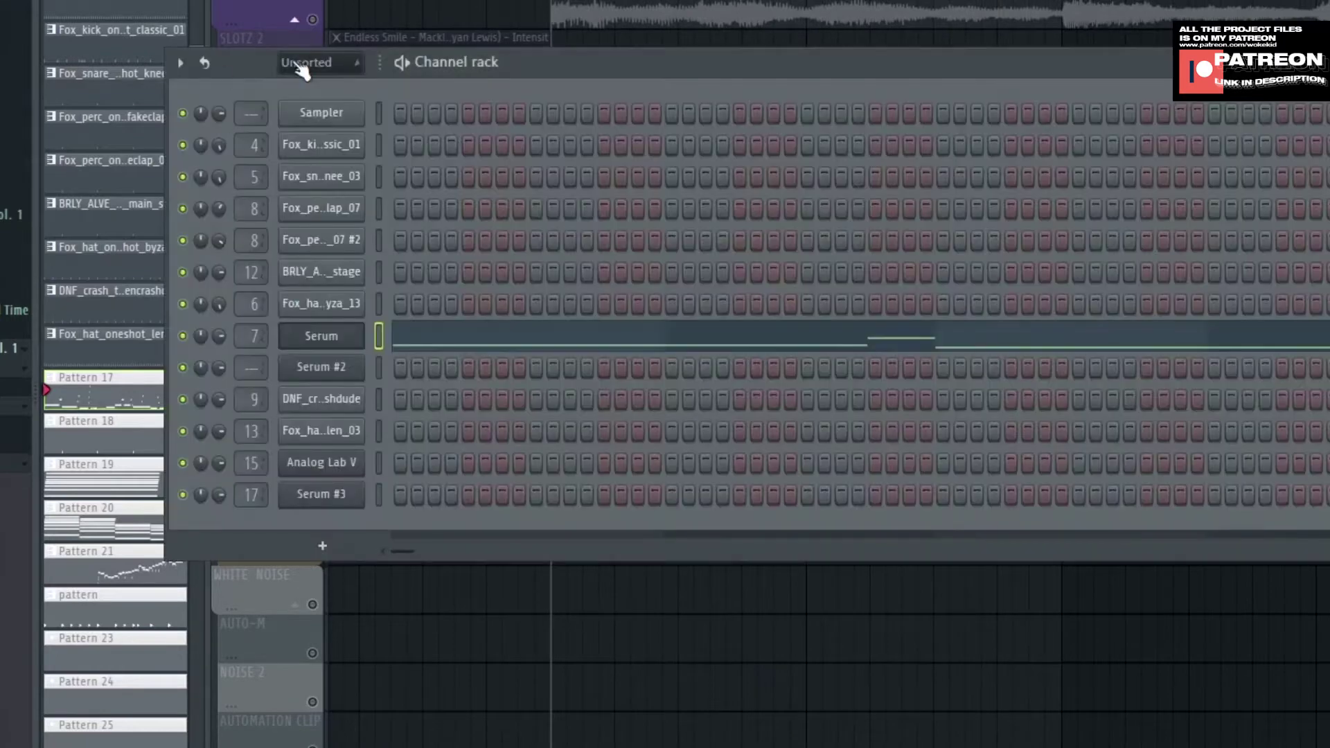
key(Page_Down)
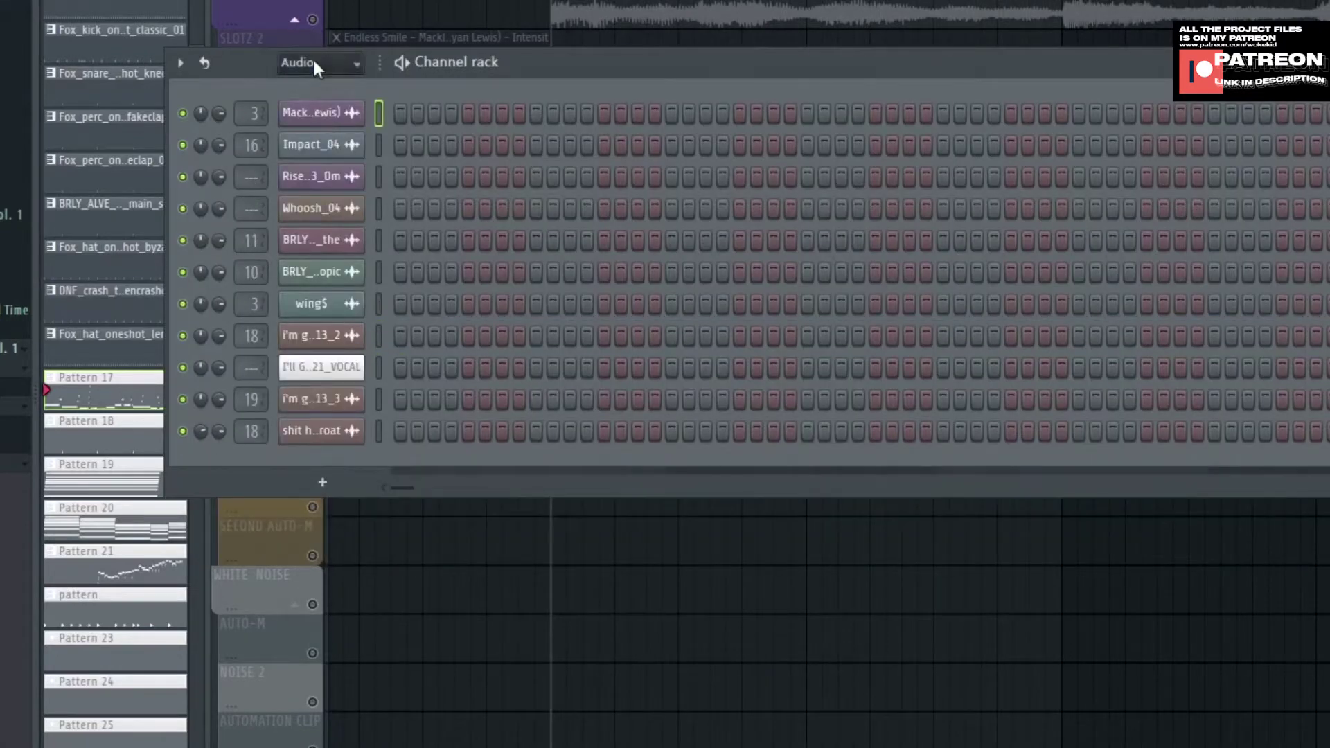
scroll(297, 61, down, 1)
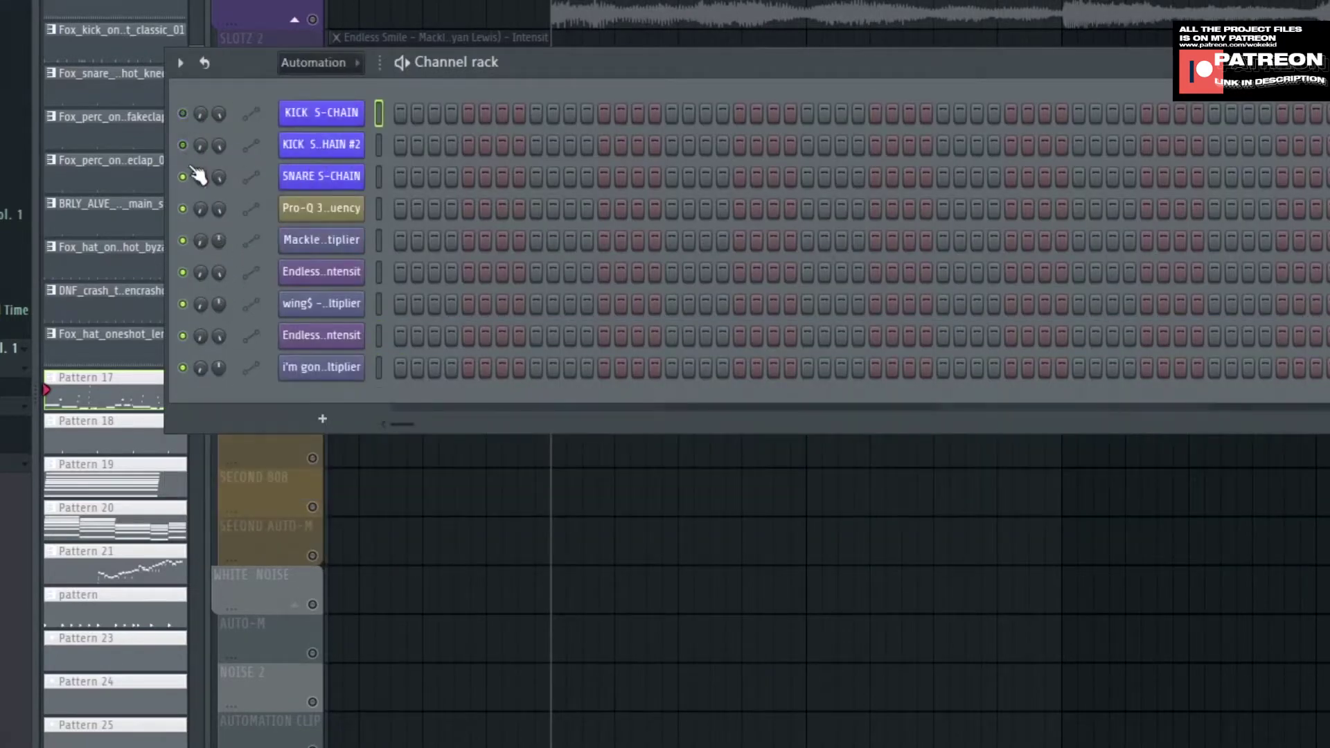
key(F6)
key(space)
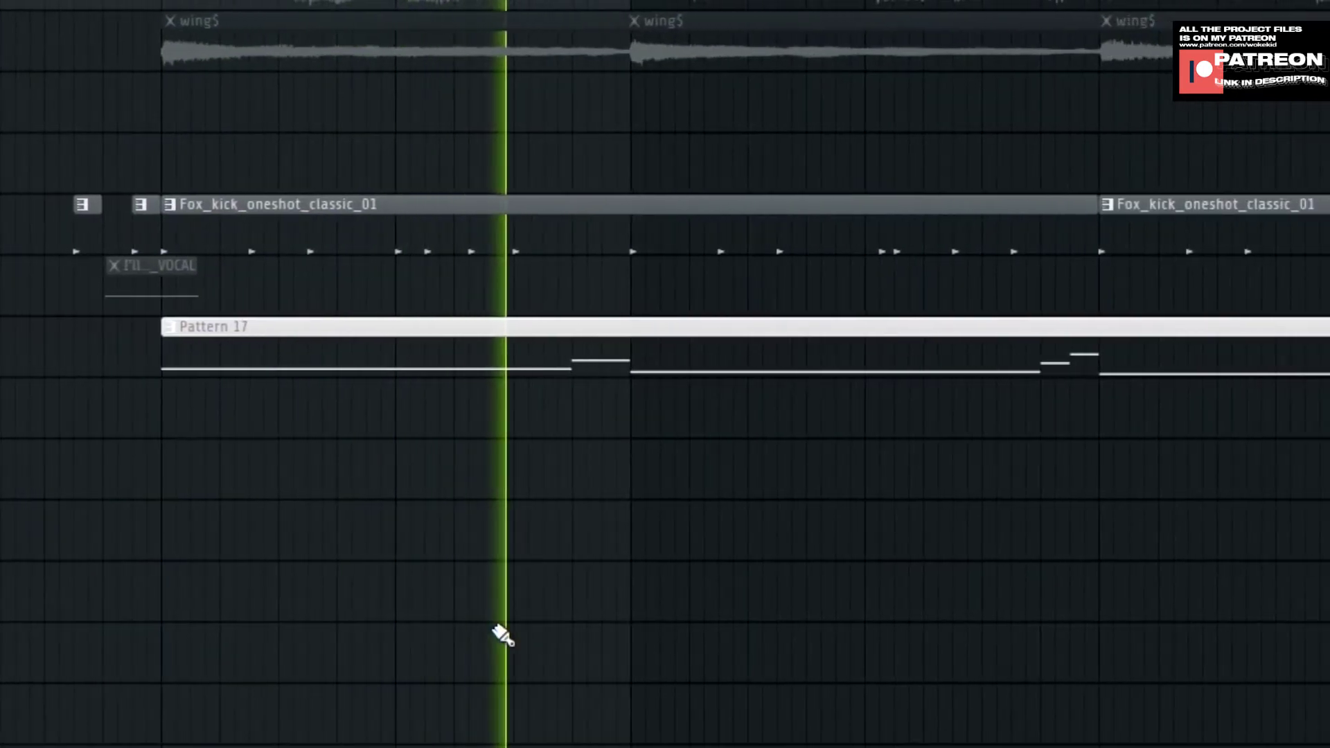
key(F6)
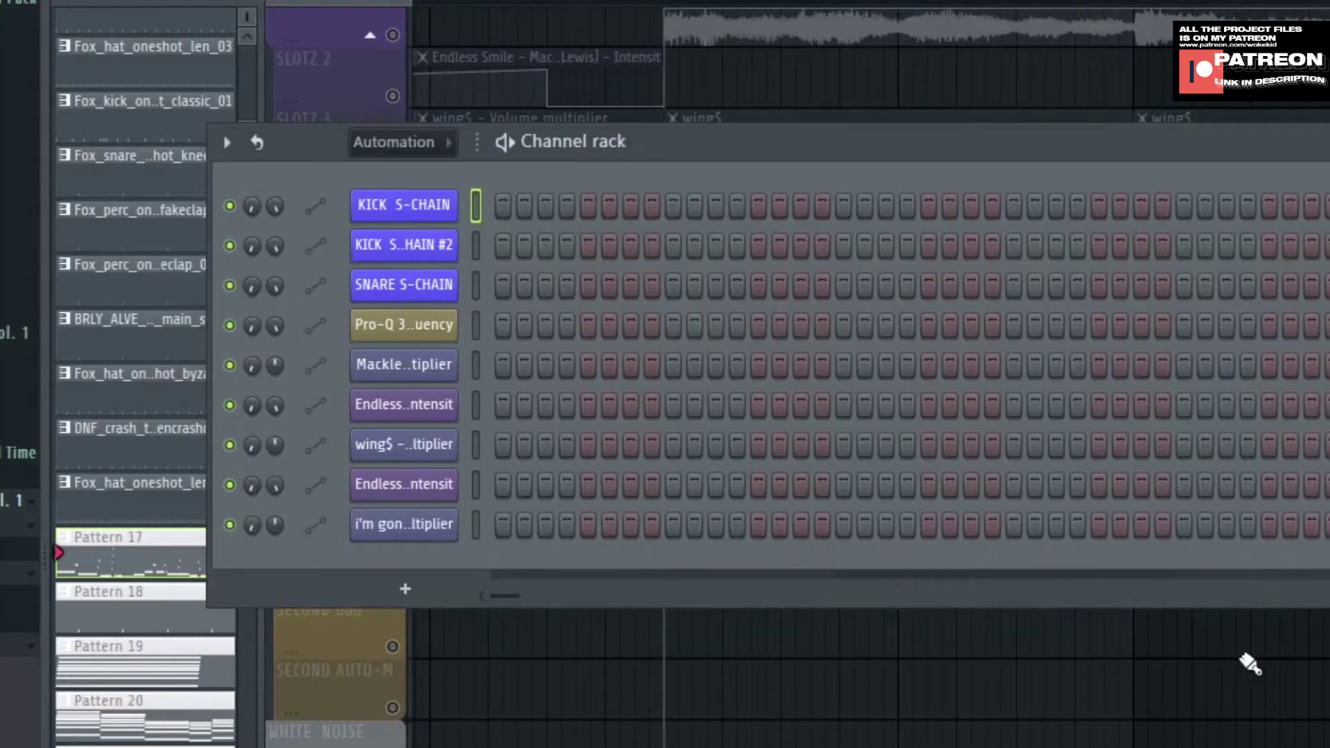
Step: Select the SIDECHAIN track in the mixer and open the effect in its first slot
key(F9)
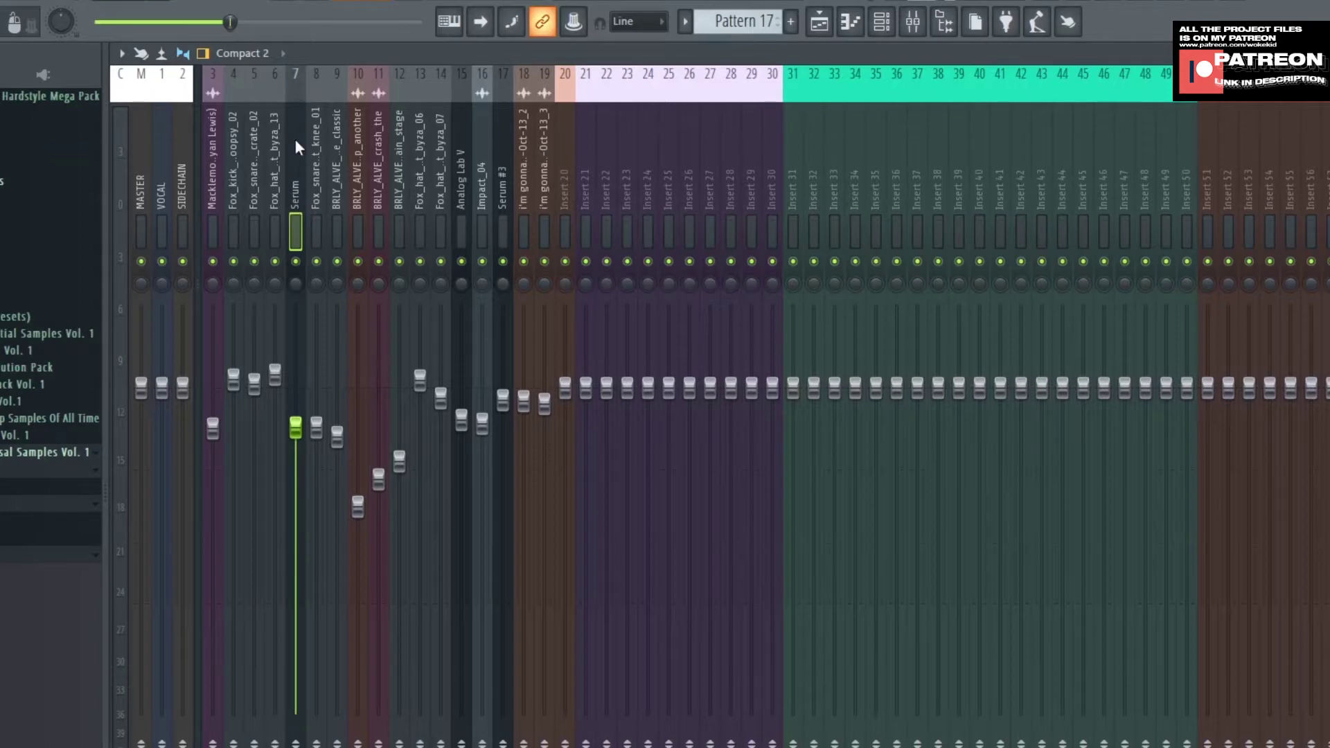
click(182, 7)
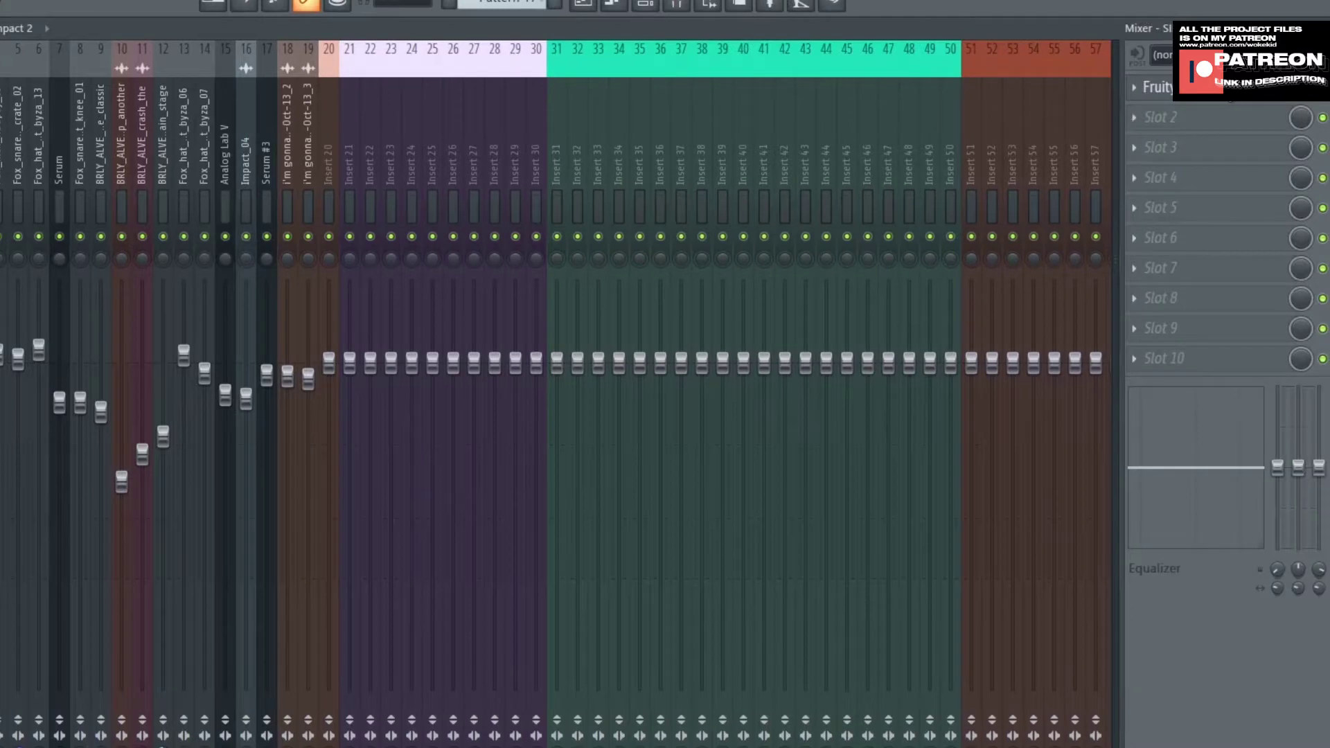
click(1227, 90)
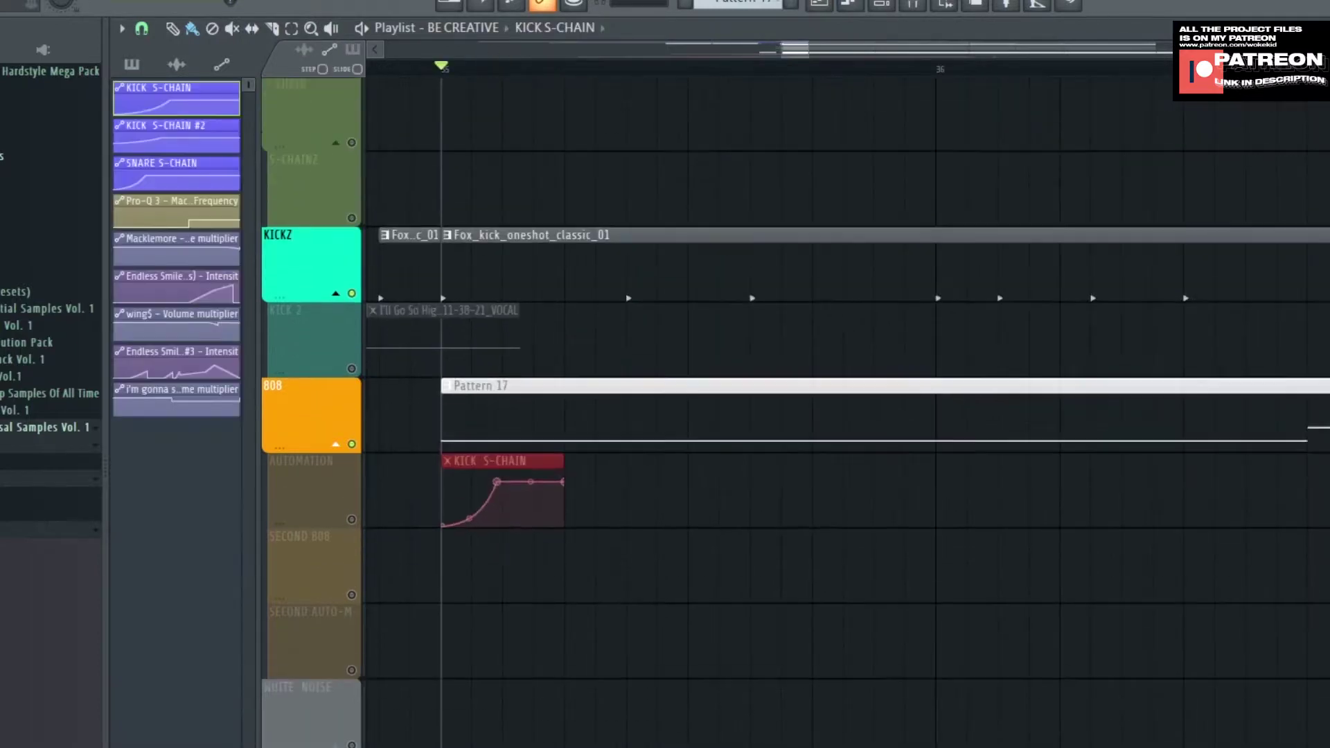
Step: Unmute the AUTOMATION playlist track under the 808 and delete the KICK S-CHAIN clip from it
click(352, 523)
scroll(455, 528, up, 2)
scroll(555, 490, down, 1)
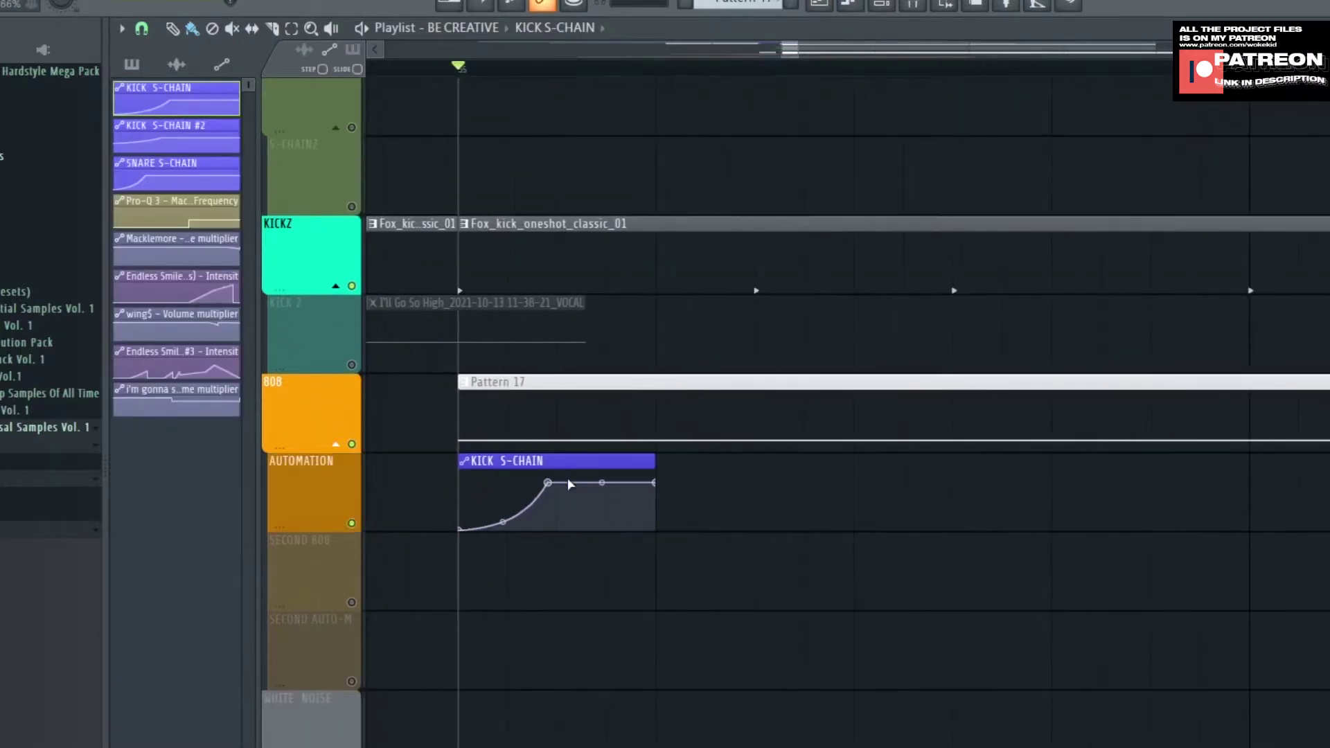
right_click(643, 463)
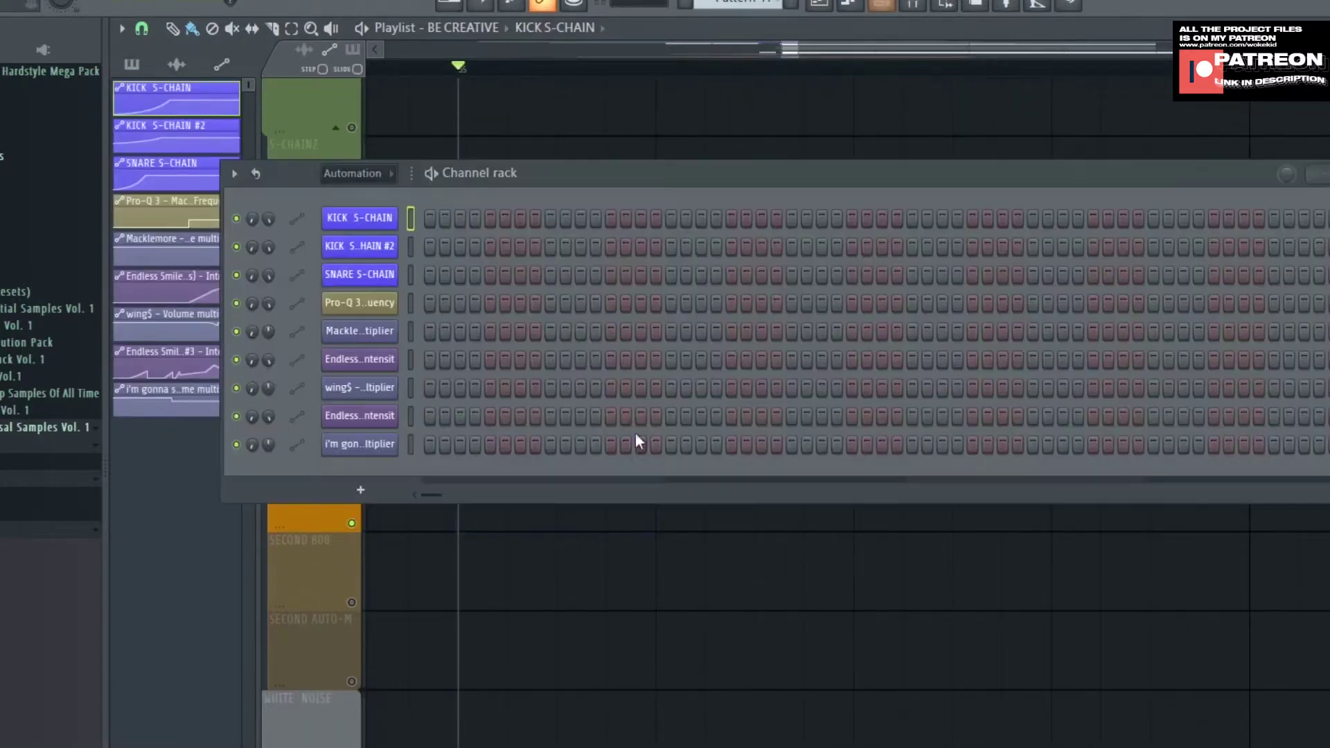
Step: Select the Fox_kick_oneshot_classic_01 pattern, show all channels in the rack, and select the KICK S-CHAIN channel
key(F6)
key(Page_Down)
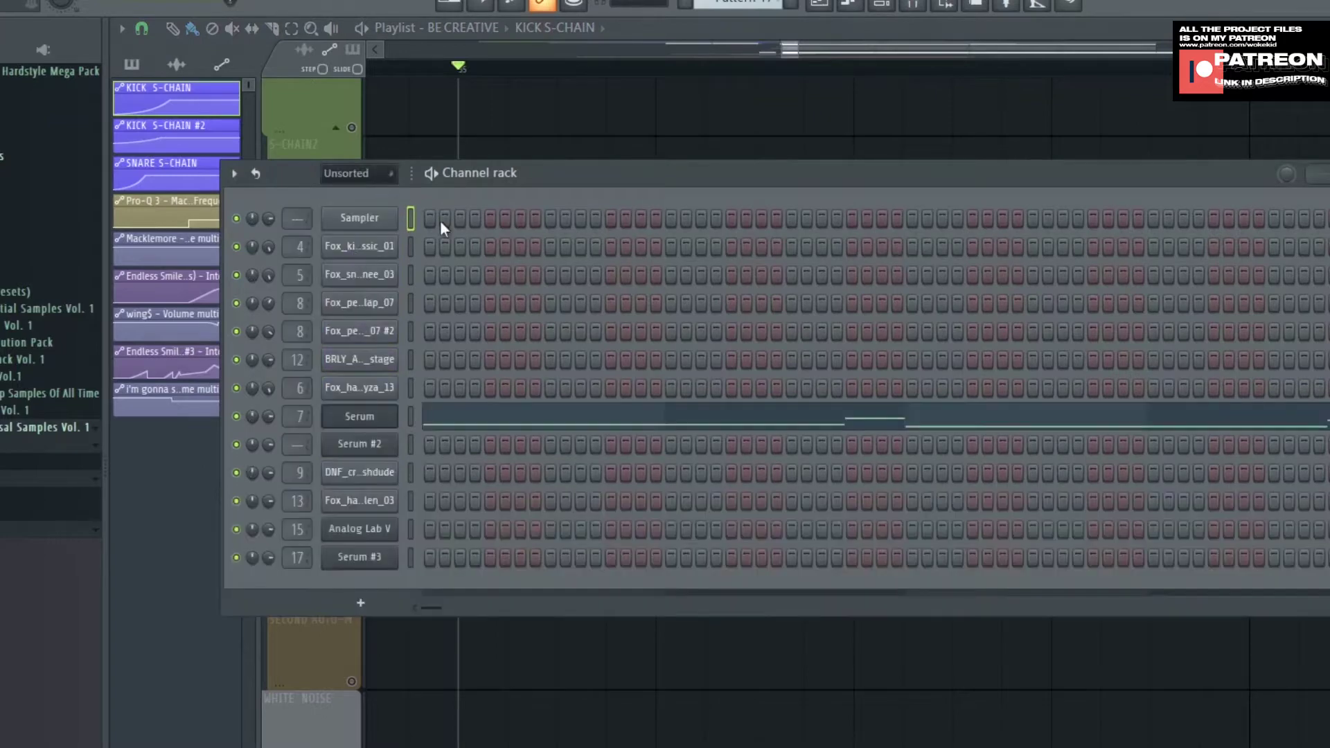
key(F6)
click(561, 258)
key(F6)
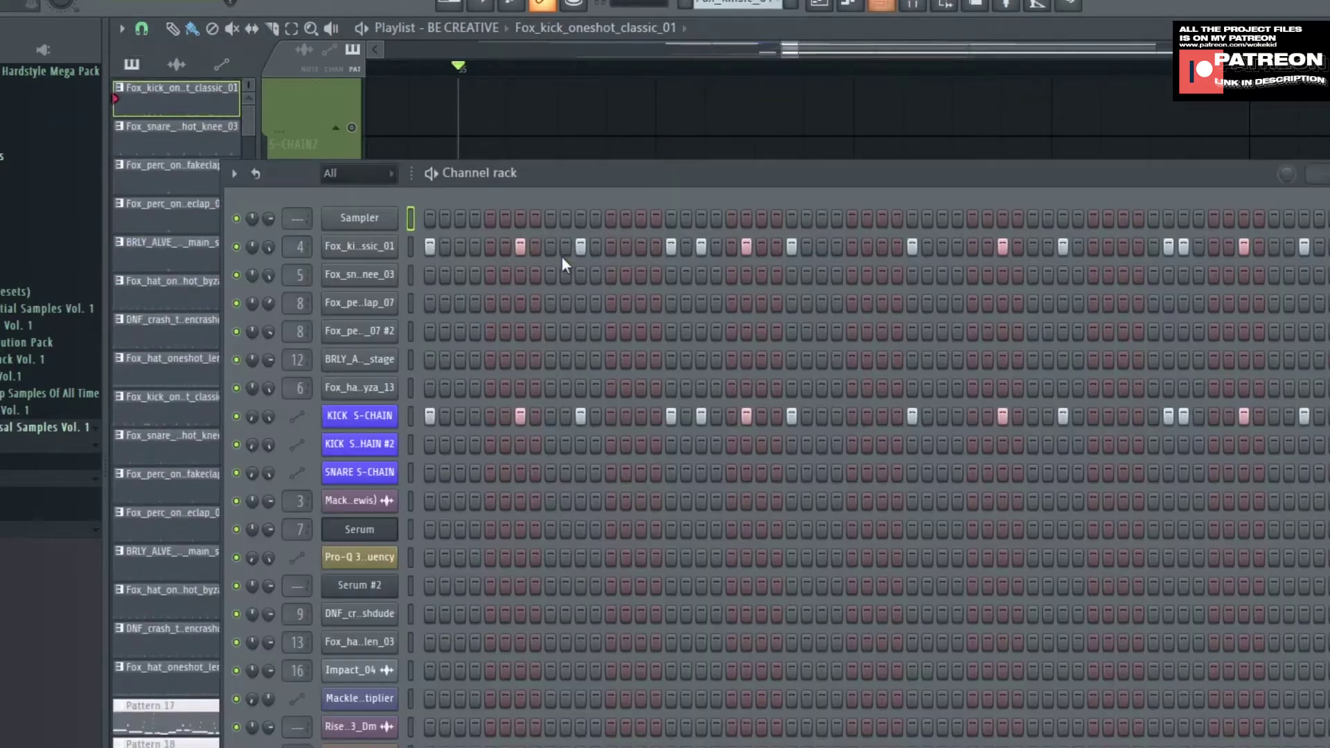
drag(571, 168, 609, 120)
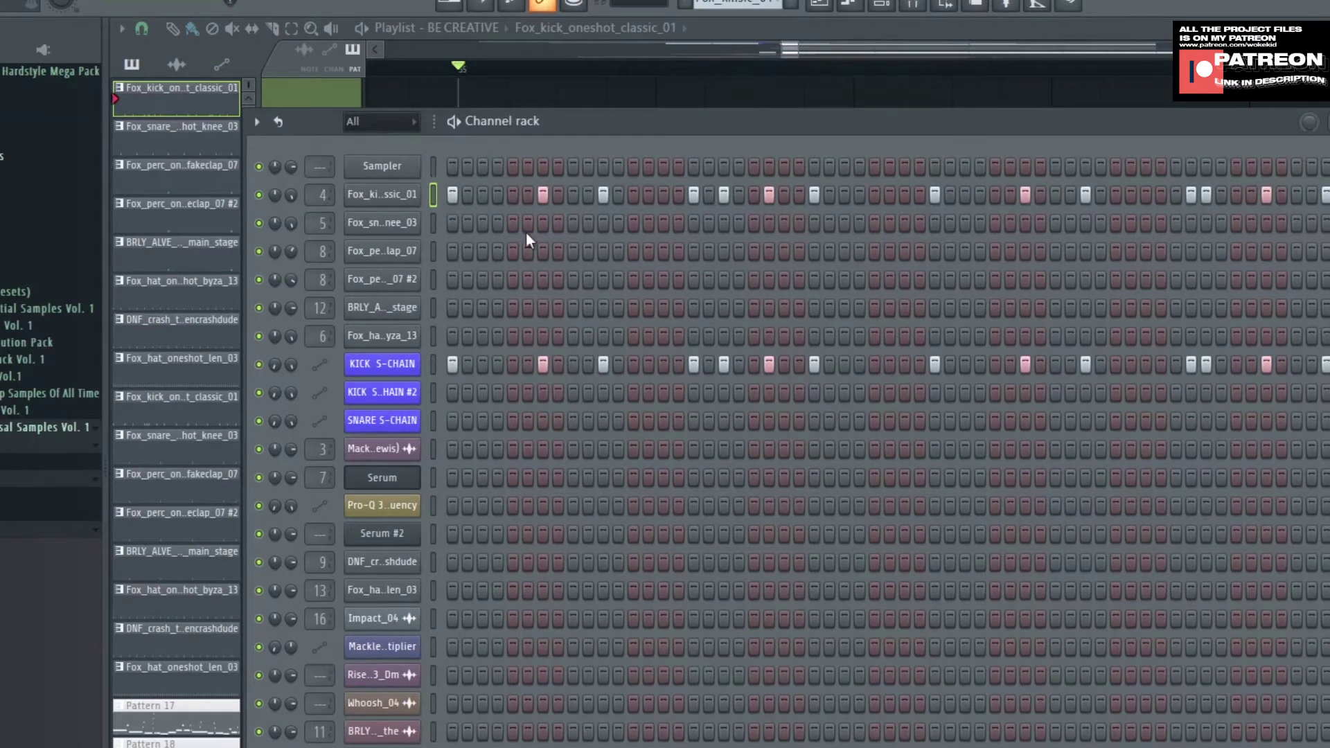
click(434, 365)
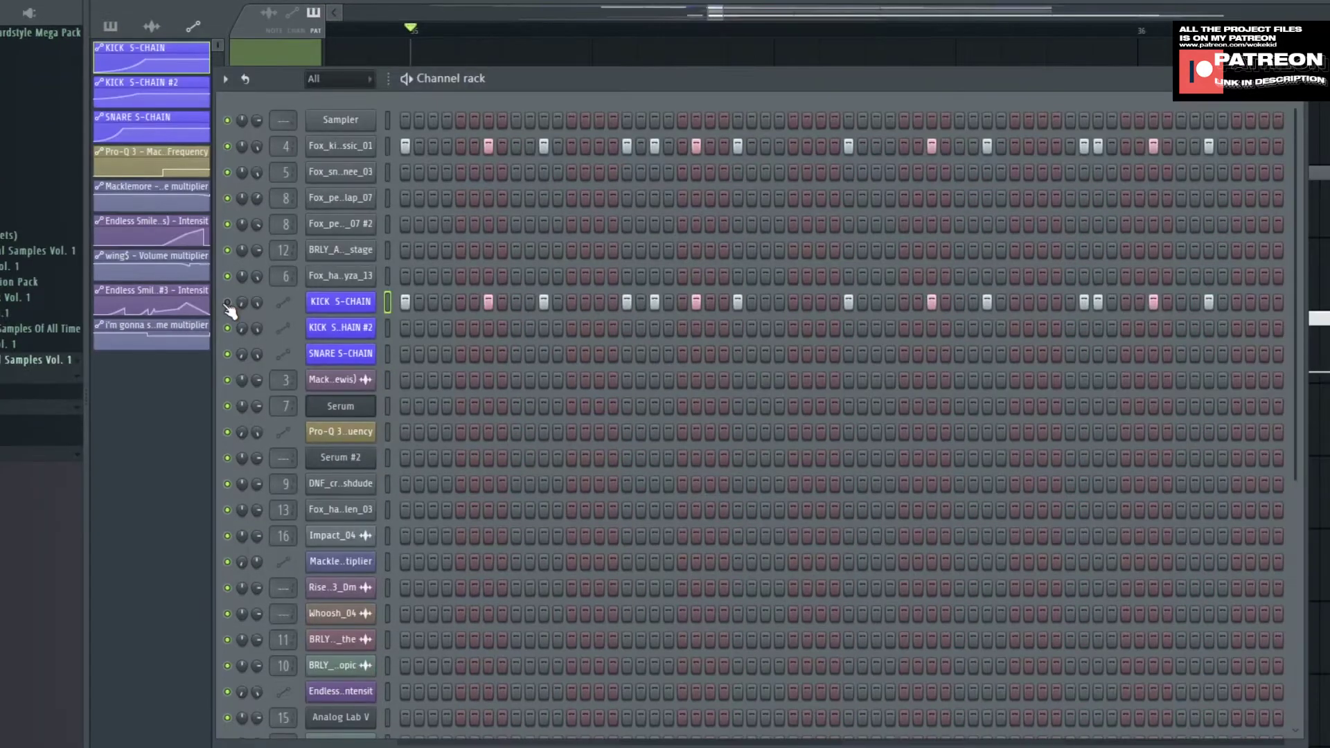
Step: Open the KICK S-CHAIN automation channel's settings to inspect its envelope, and return to the playlist
click(227, 302)
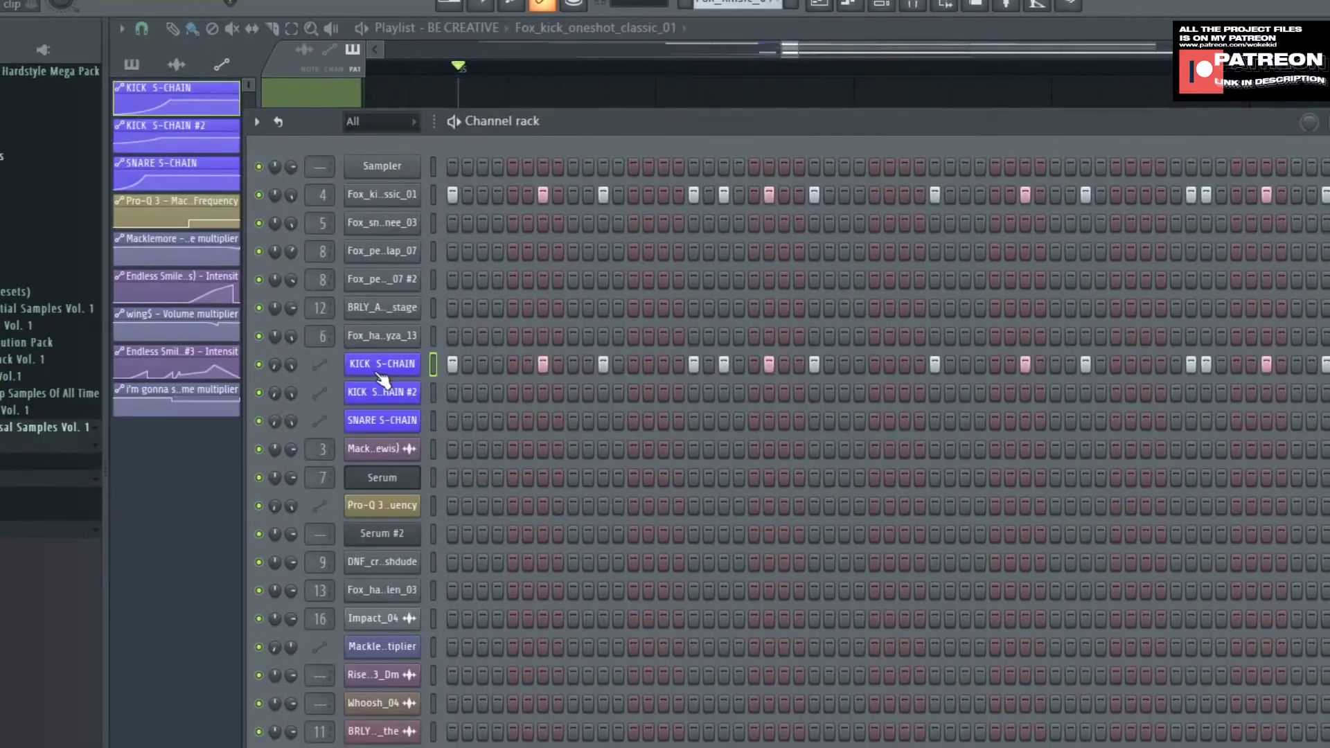
click(340, 303)
click(787, 264)
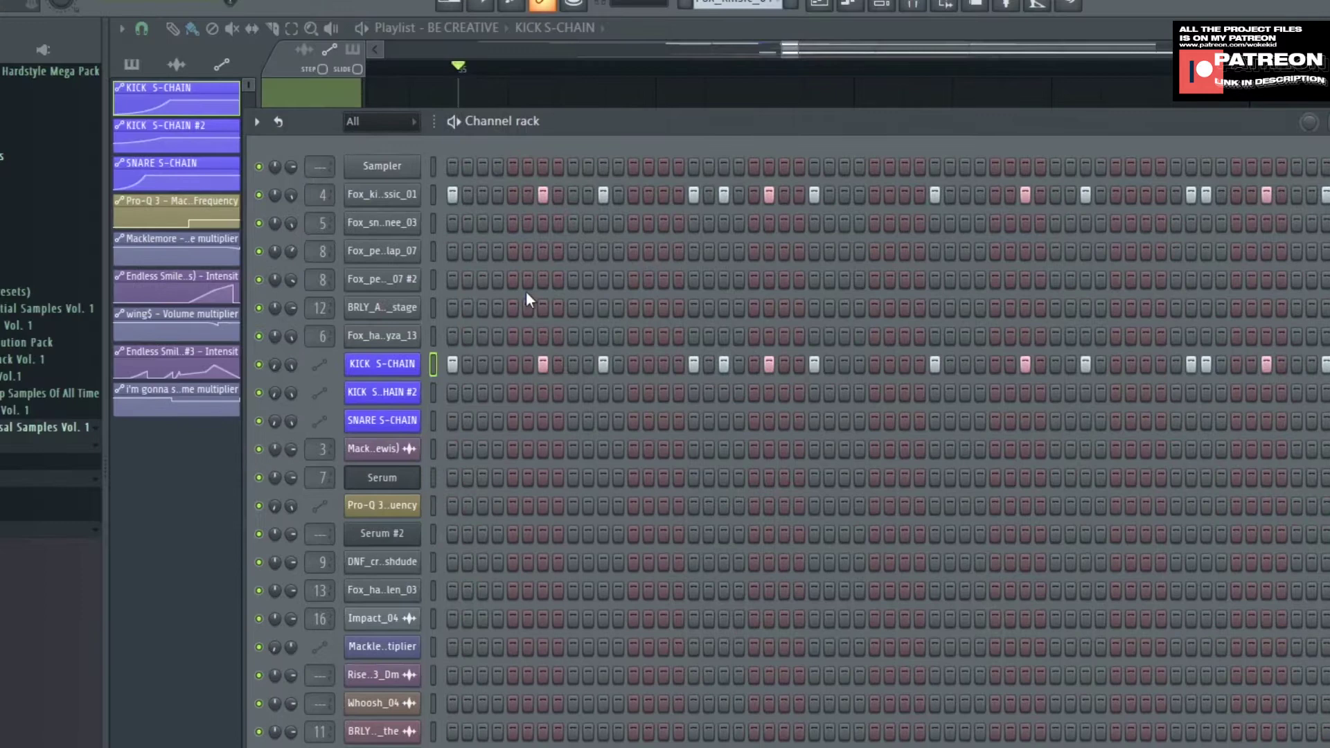
key(F6)
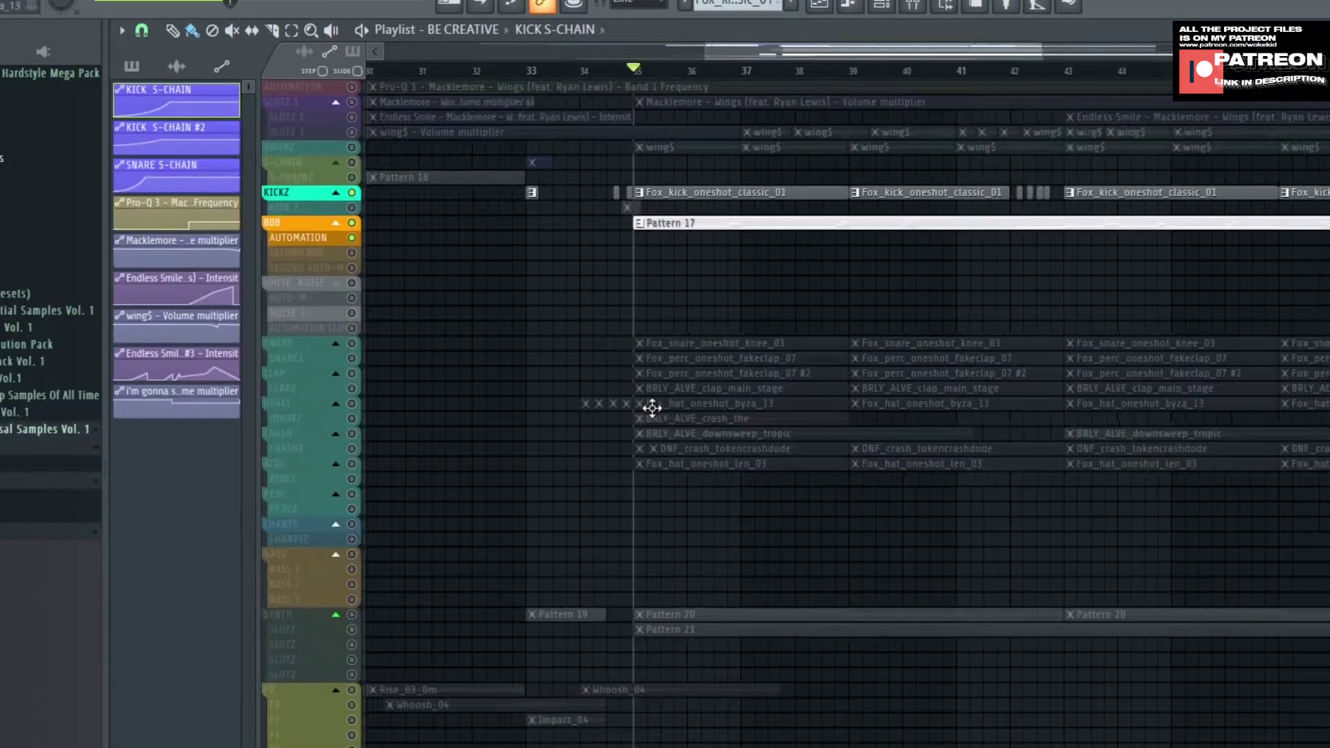
Step: Solo the SLOTZ 3 track and place the playhead at bar 15, where its wing$ clip starts
scroll(647, 406, left, 10)
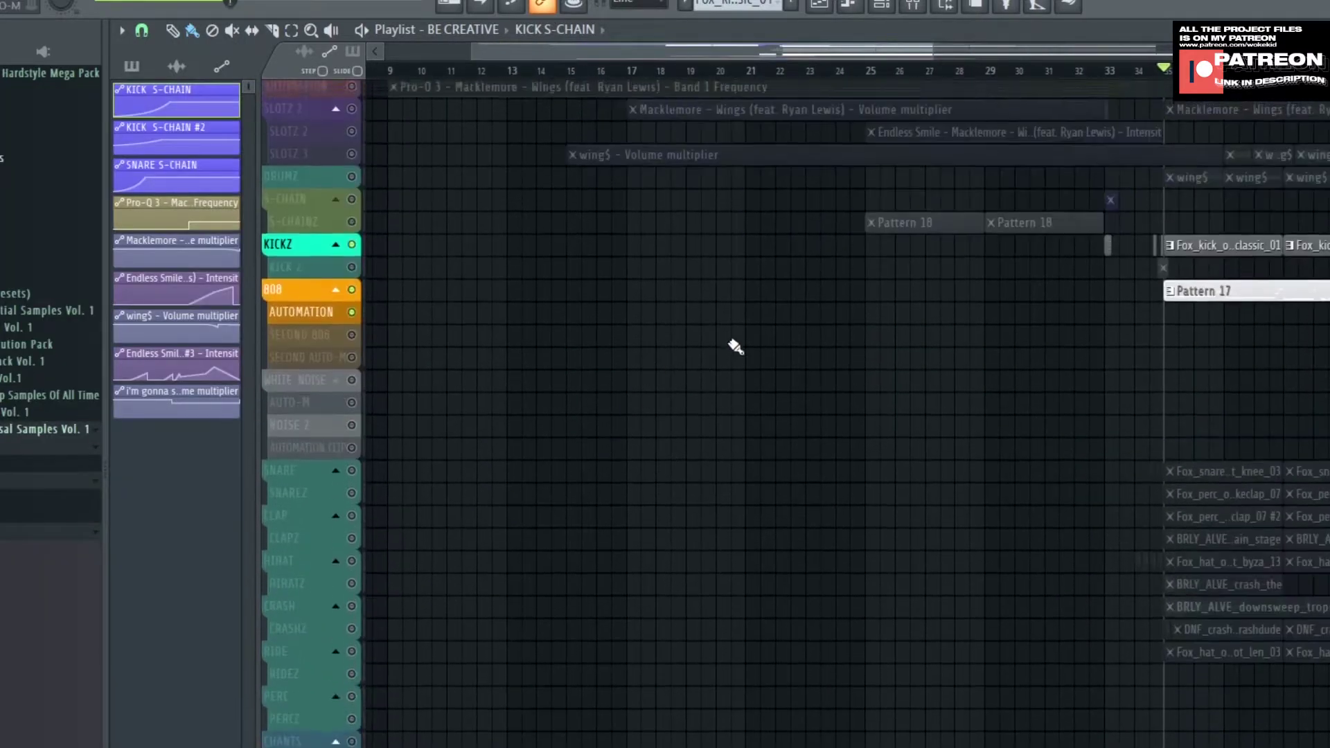
scroll(765, 374, up, 2)
right_click(362, 336)
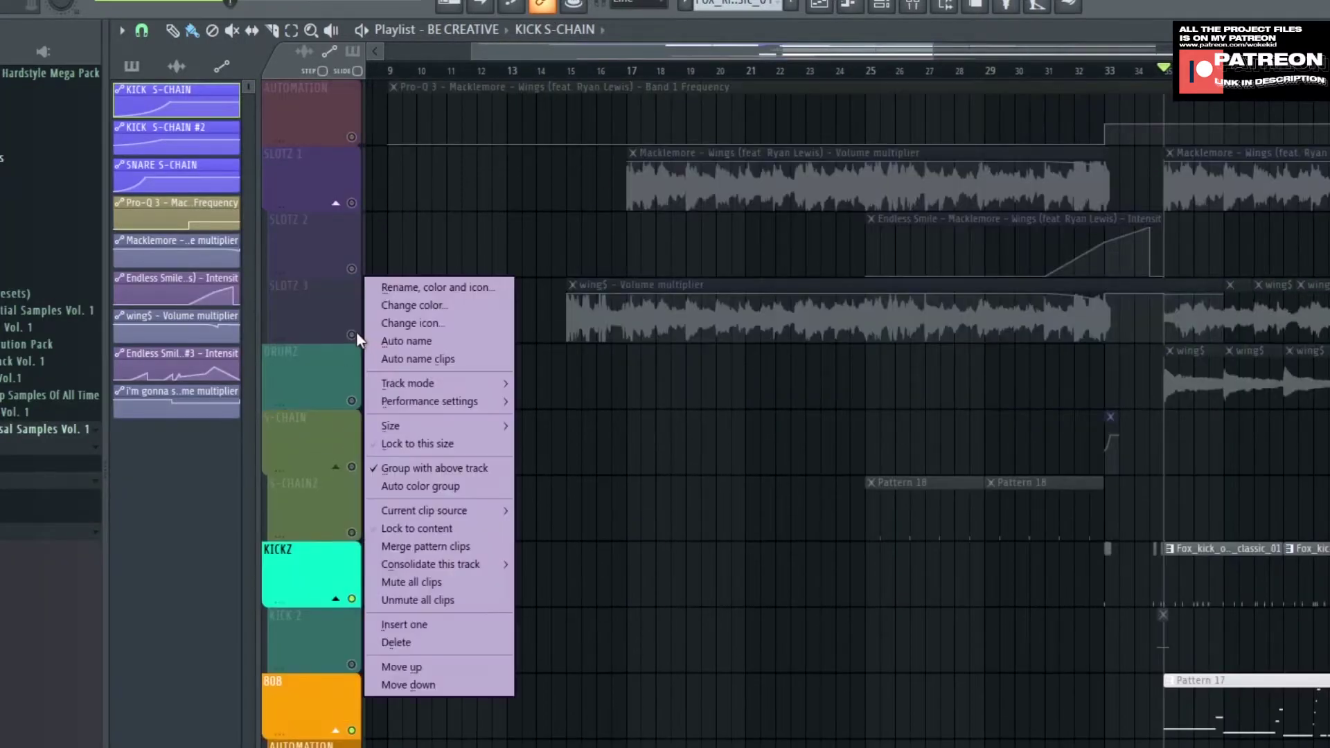
right_click(352, 335)
click(583, 68)
click(574, 72)
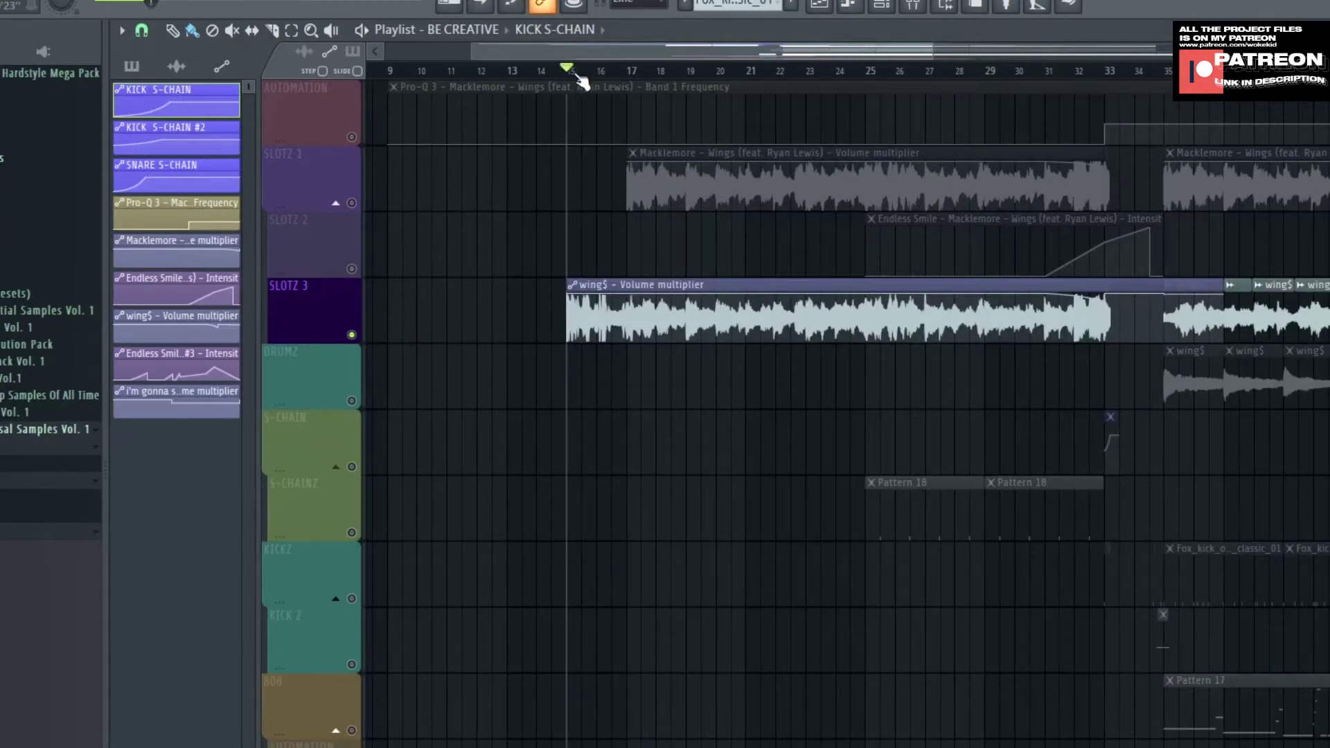
scroll(552, 275, up, 3)
scroll(601, 405, down, 1)
scroll(616, 408, down, 2)
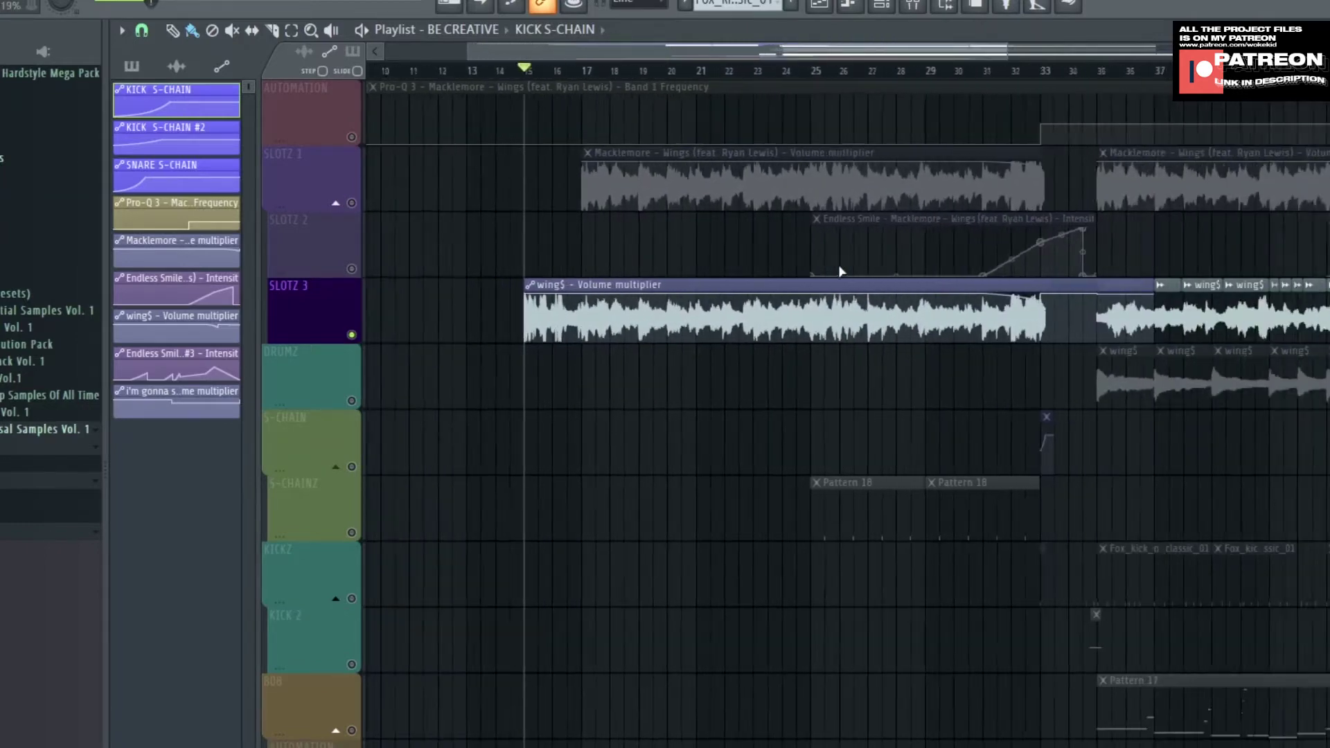
scroll(949, 388, up, 1)
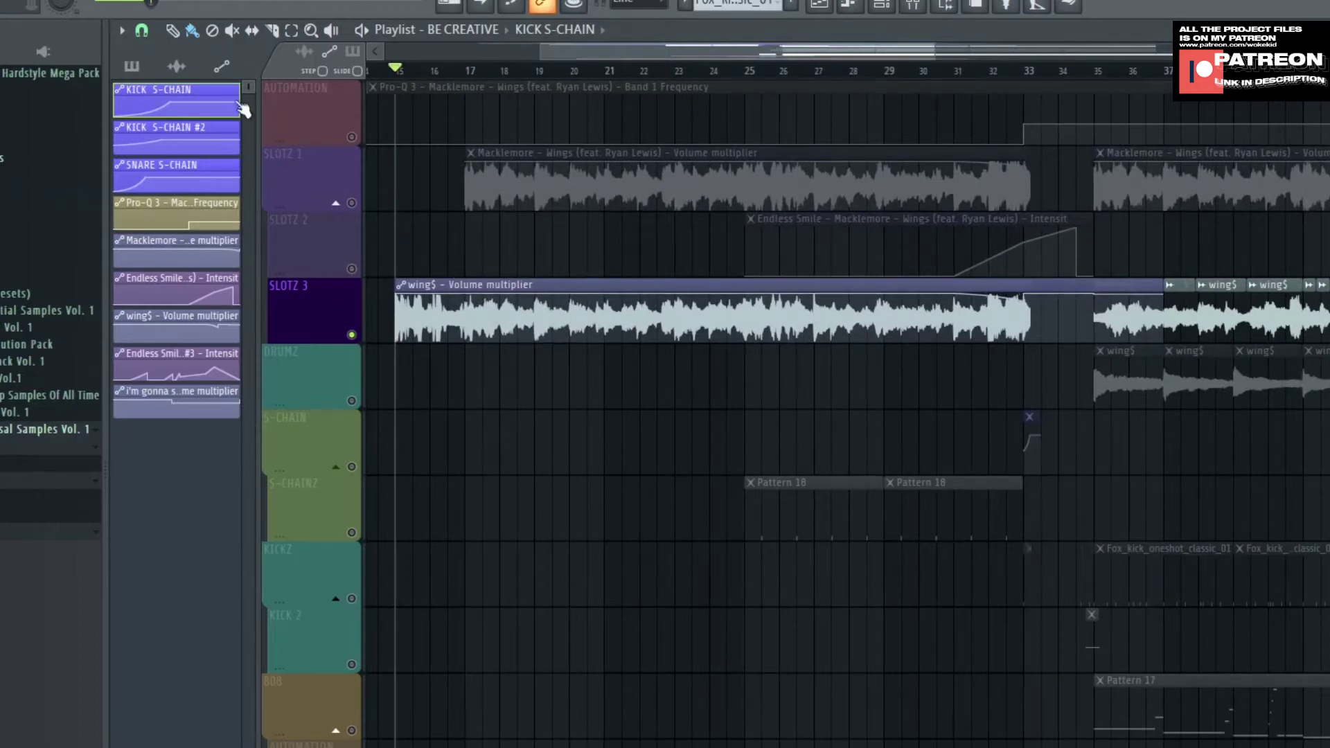
Step: Open the wing$ sample's channel settings to review its time stretching, and close them
click(615, 158)
double_click(651, 337)
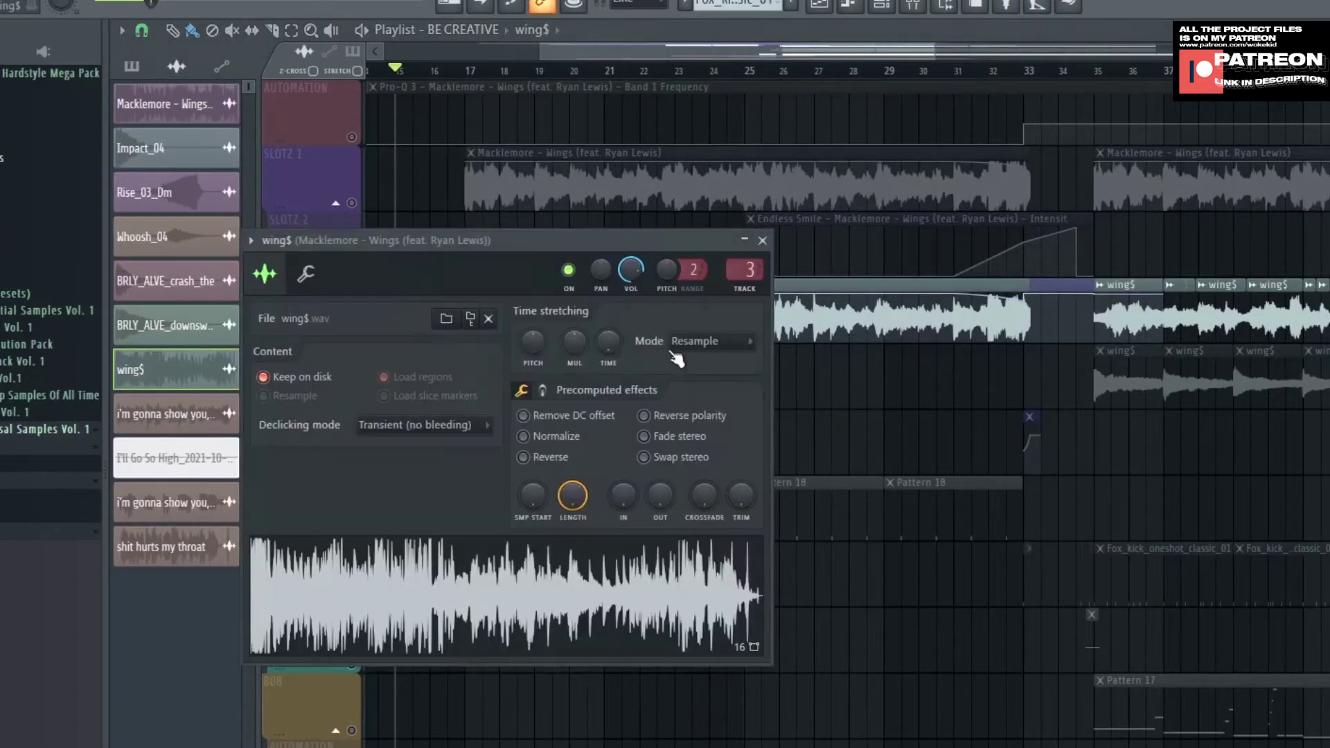
key(Escape)
Step: Open tempo detection for the wing$ clip on SLOTZ 3 and dismiss it without choosing a tempo
scroll(380, 305, up, 2)
click(439, 284)
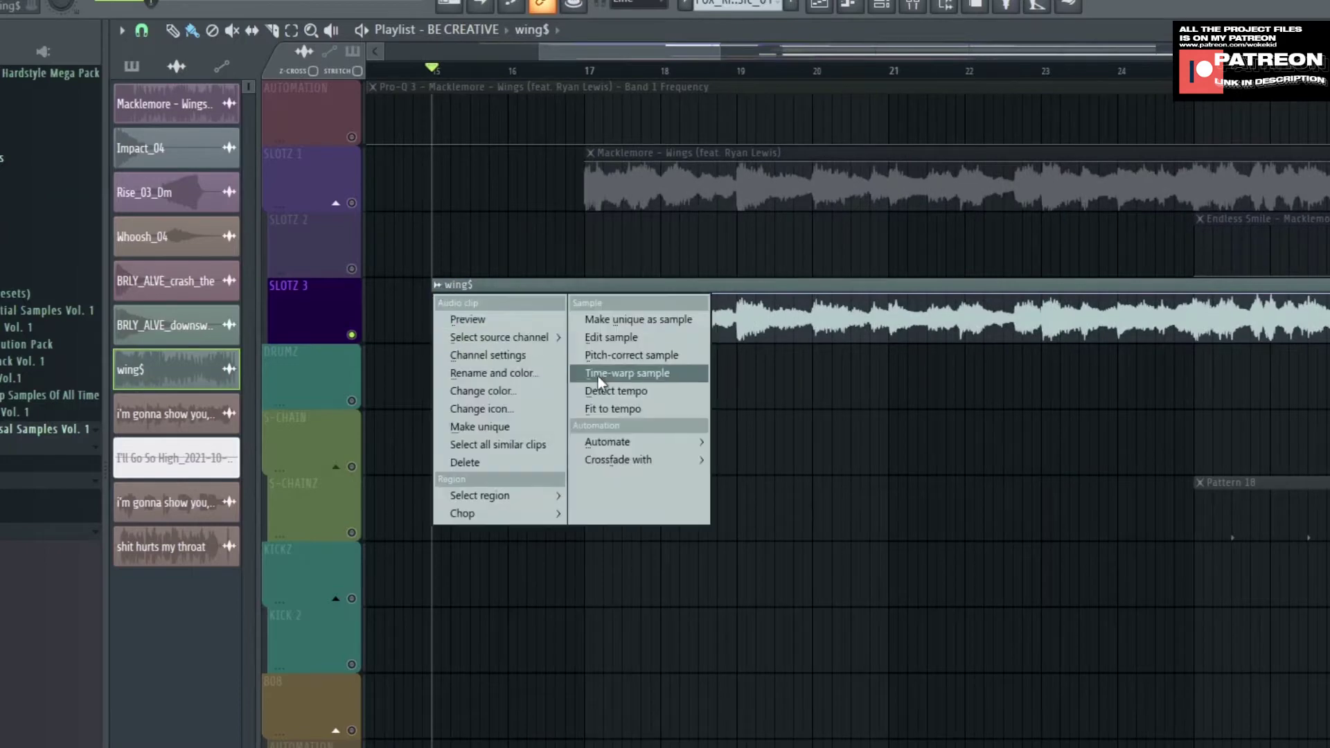
right_click(881, 427)
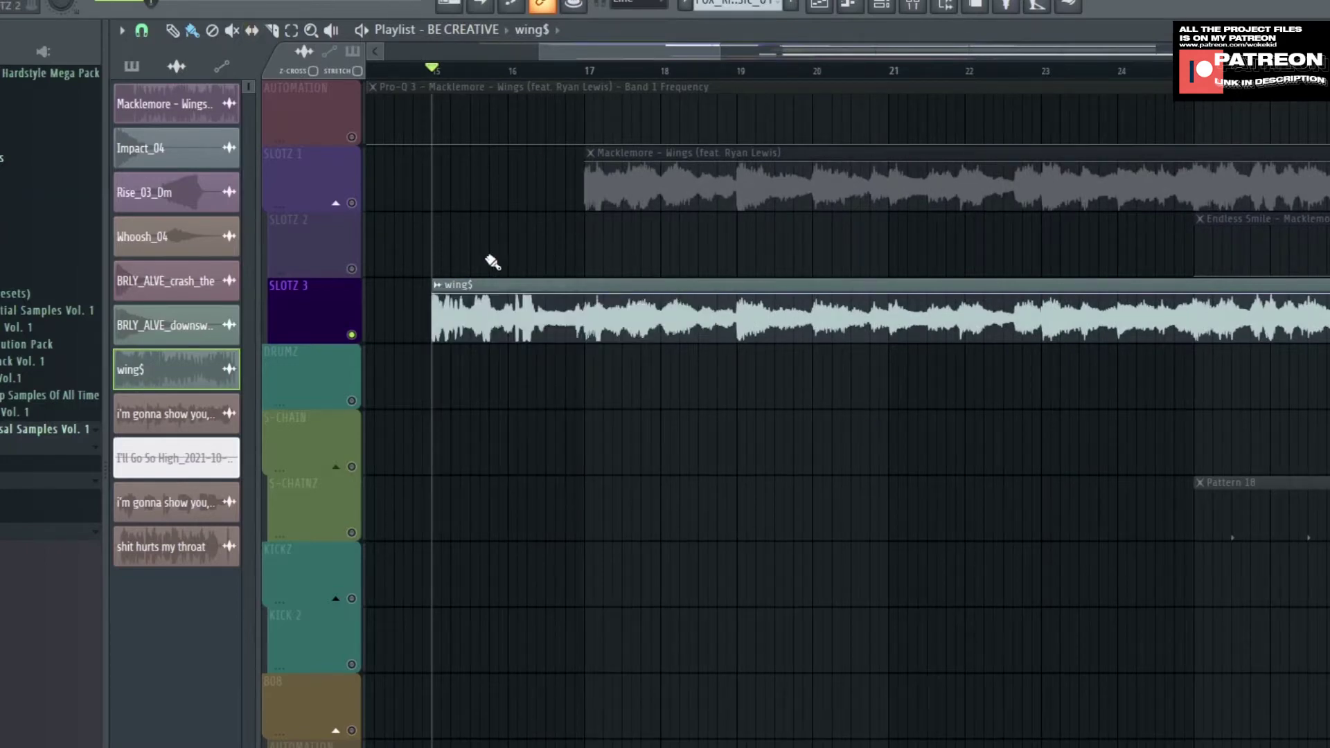
click(438, 286)
click(616, 391)
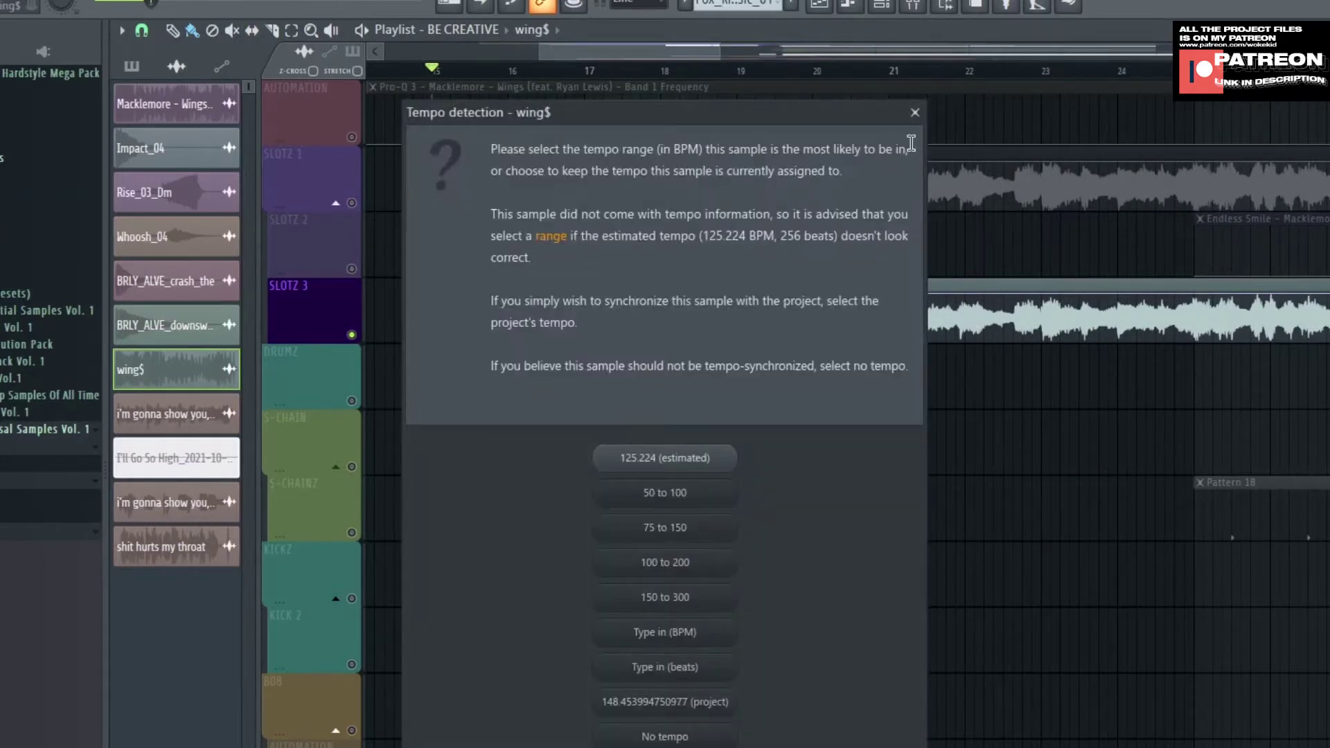
click(915, 113)
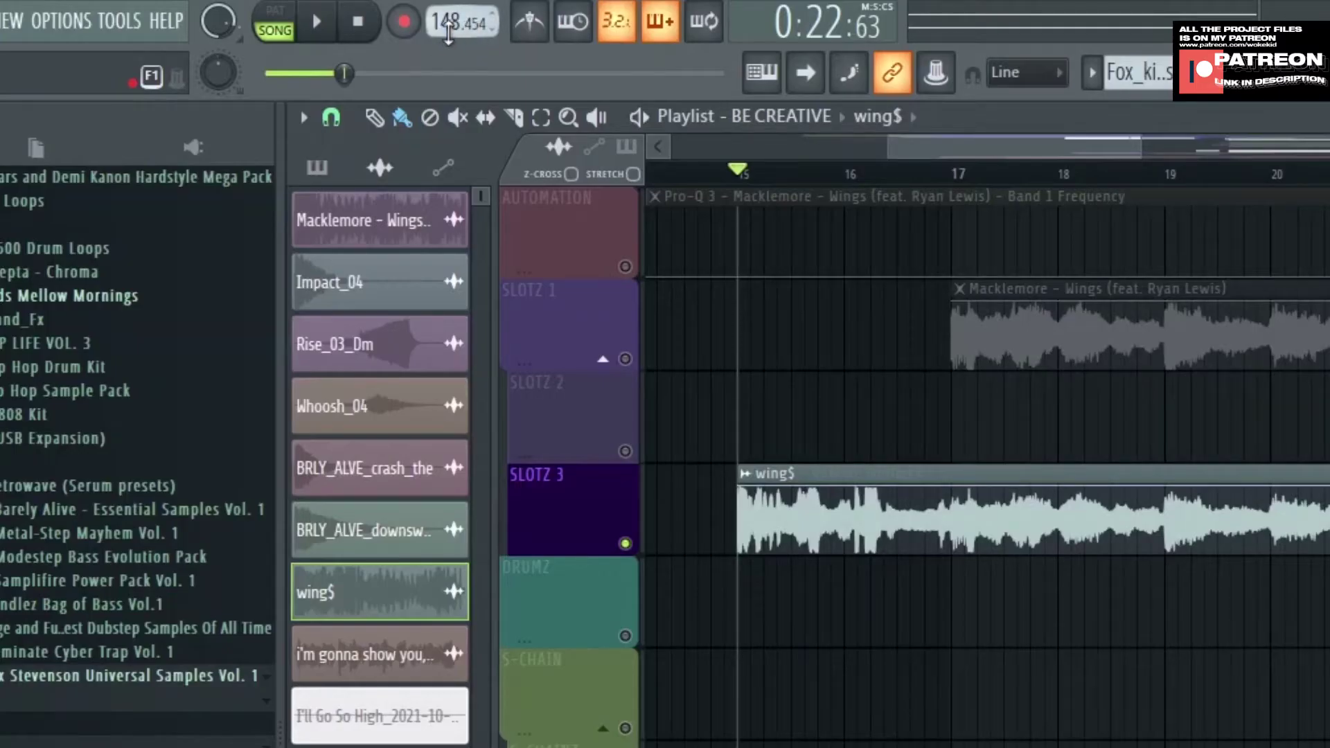
Step: Review the wing$ clips on SLOTZ 3 and check the Macklemore sample's mixer track 3, returning to the playlist
scroll(988, 467, down, 3)
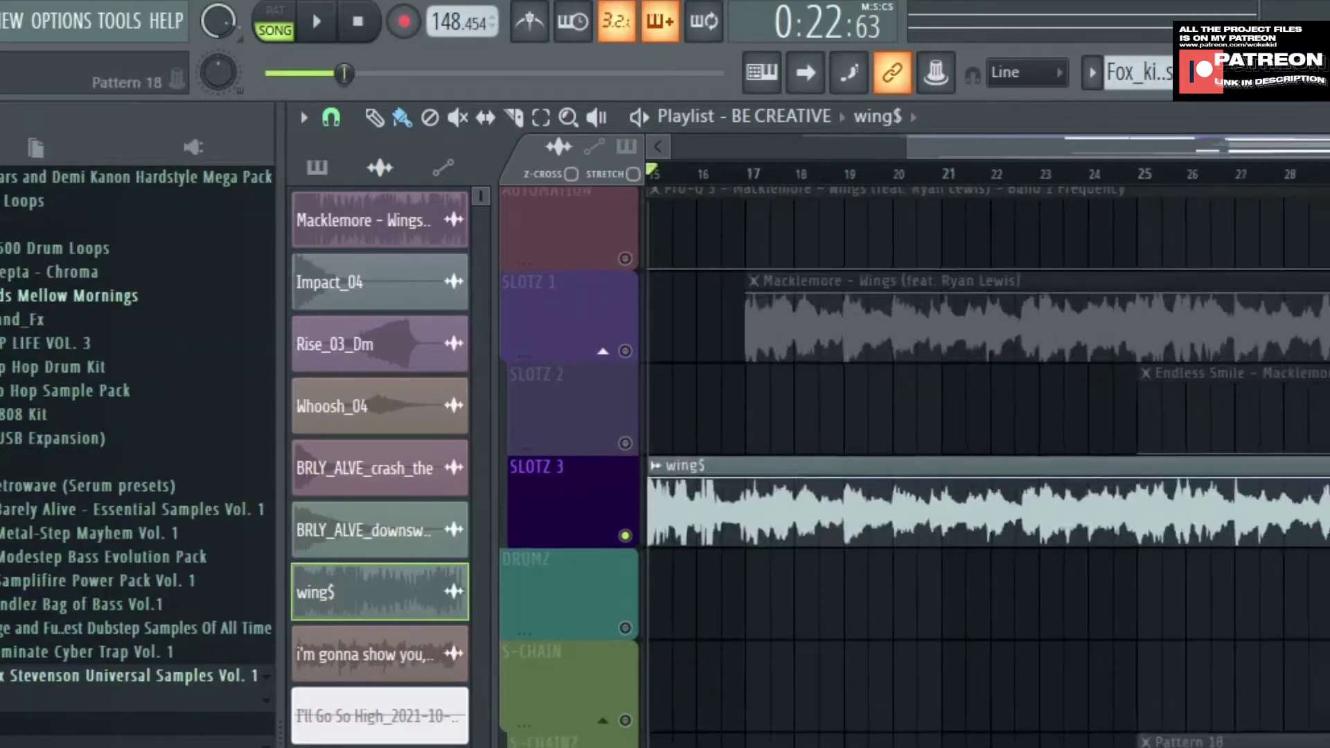
scroll(1214, 703, down, 3)
scroll(1198, 741, down, 3)
scroll(1177, 486, up, 4)
scroll(1180, 415, up, 3)
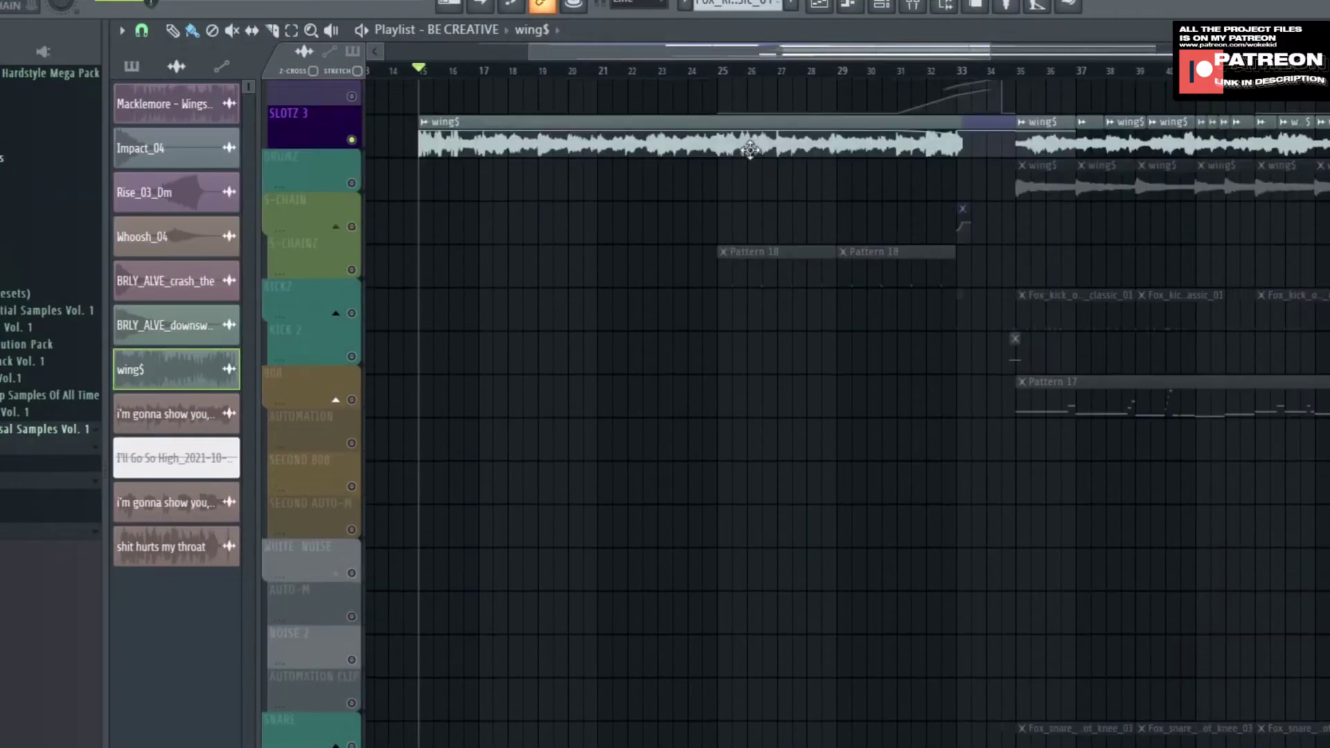
scroll(433, 241, up, 2)
key(F9)
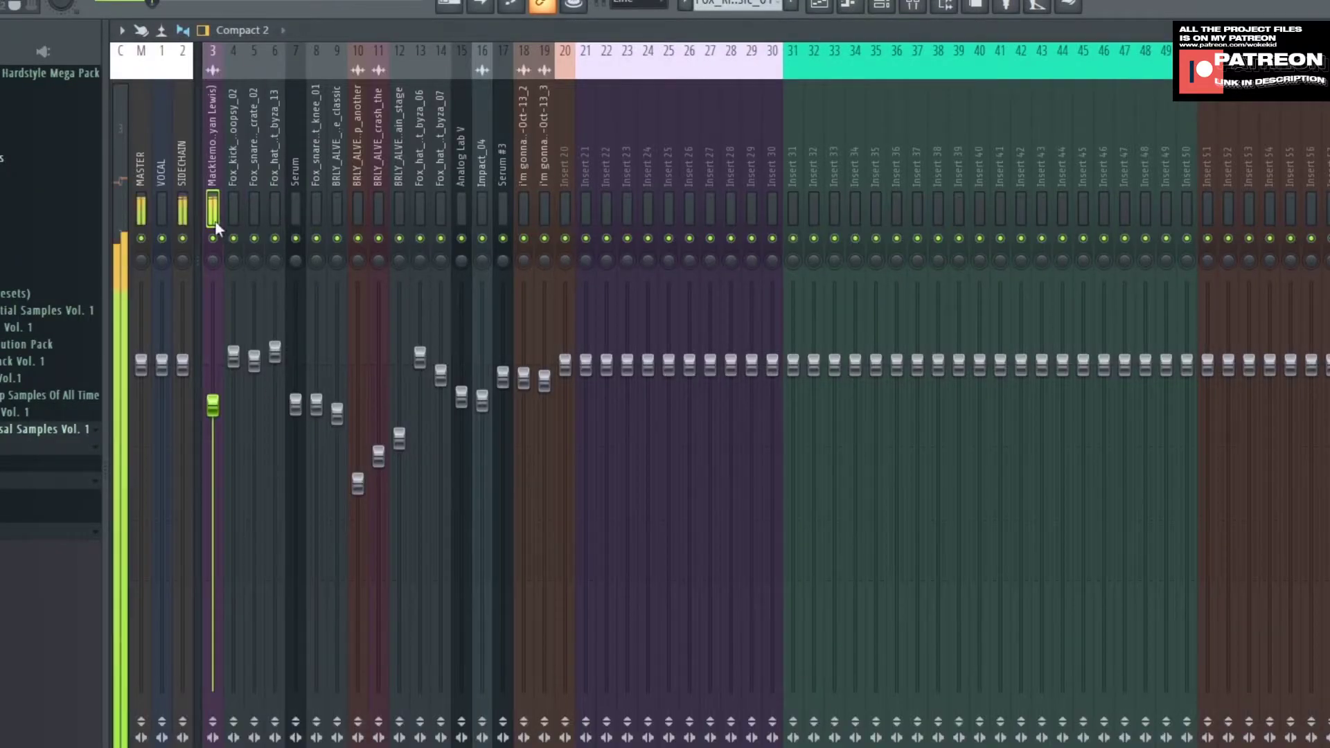
key(Escape)
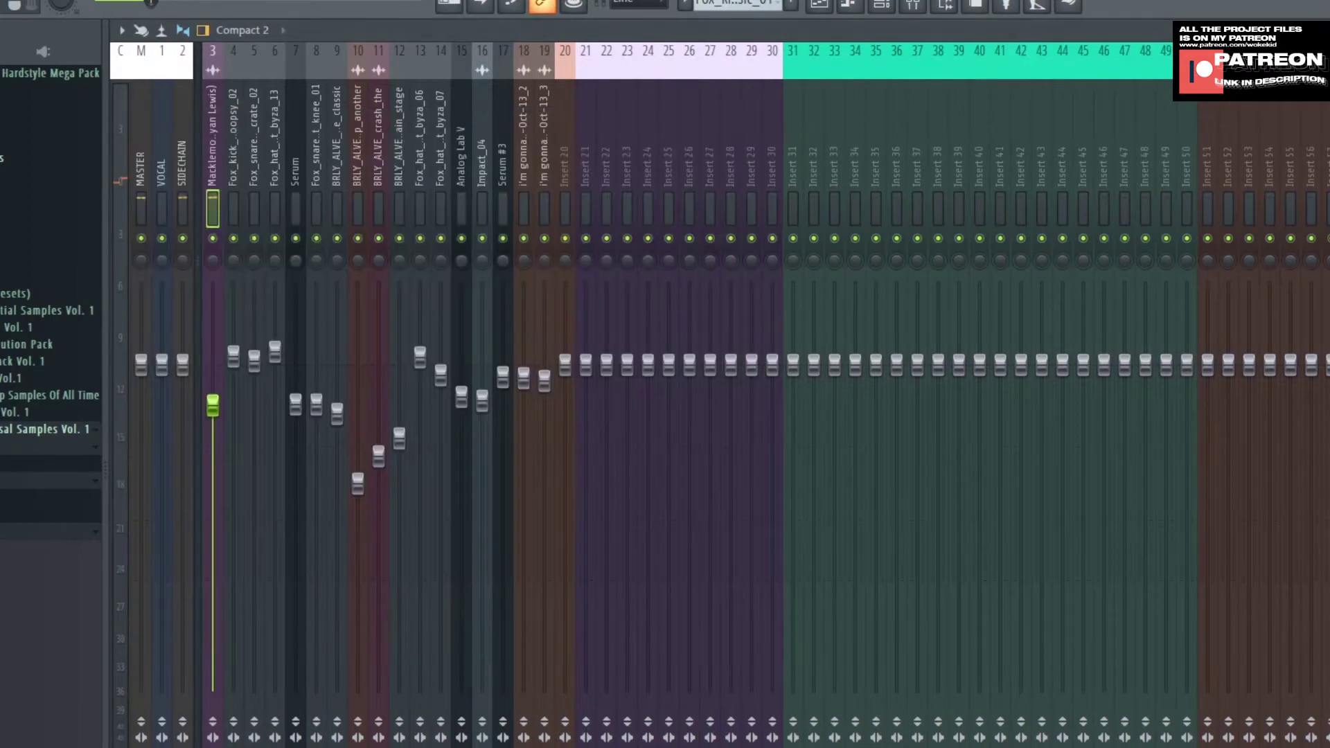
click(819, 4)
Step: Play the chopped wing$ clips on the soloed SLOTZ 3 track from bar 35 and stop playback
scroll(804, 458, down, 5)
scroll(718, 704, down, 5)
scroll(1045, 489, up, 8)
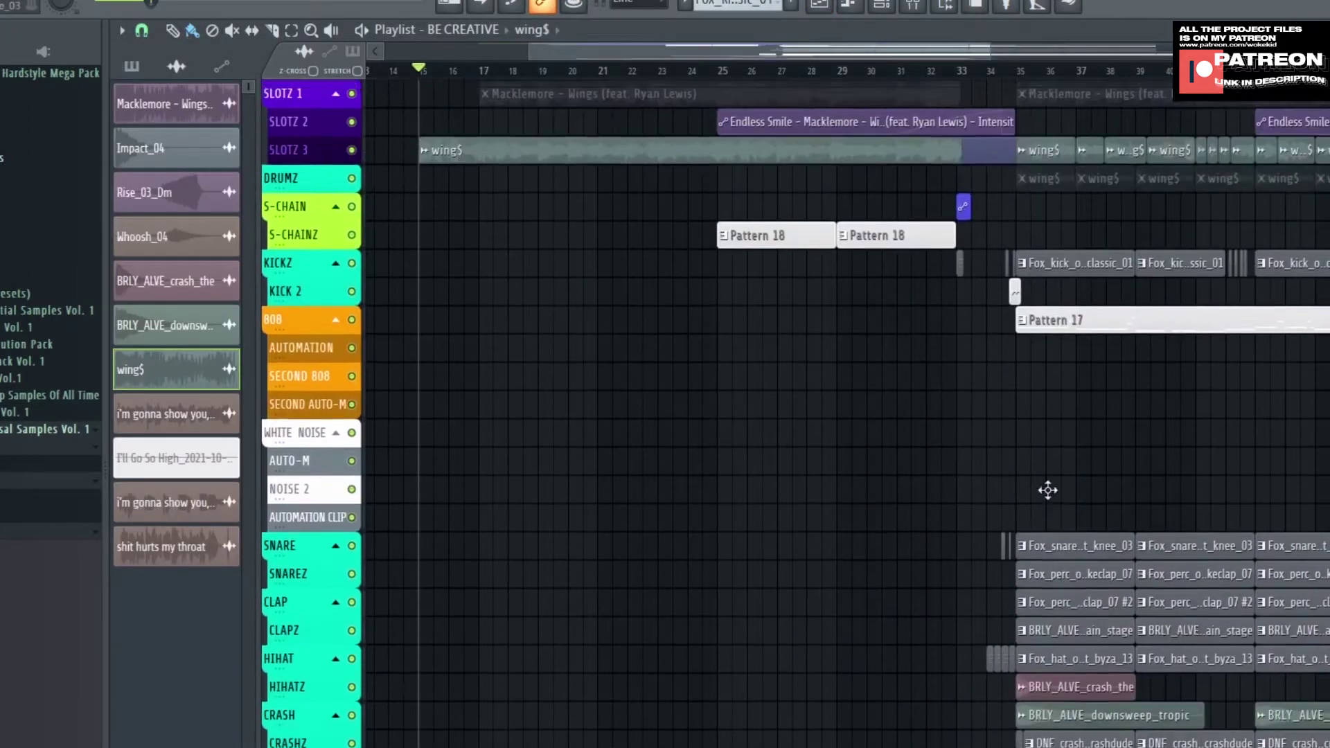
scroll(1045, 490, up, 3)
scroll(969, 346, right, 2)
scroll(946, 189, up, 4)
click(851, 74)
scroll(866, 208, up, 4)
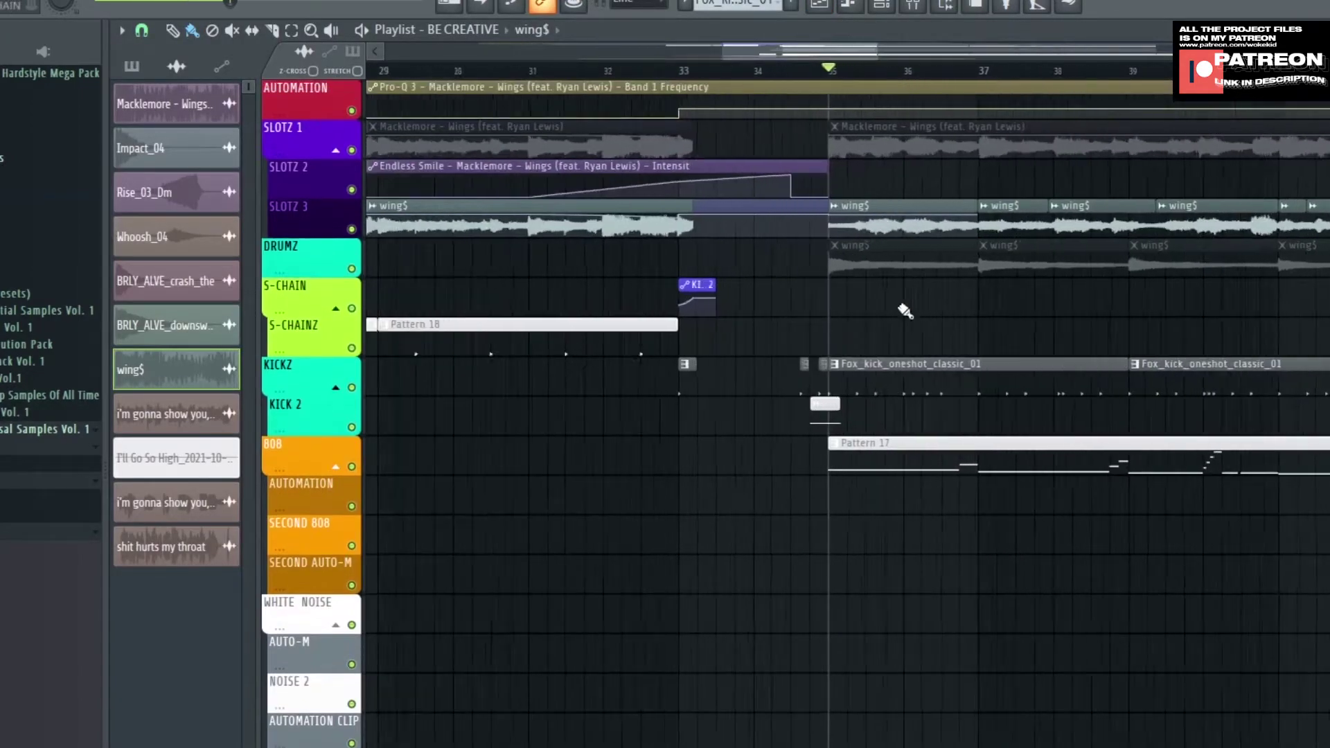
right_click(352, 229)
key(space)
scroll(742, 333, down, 2)
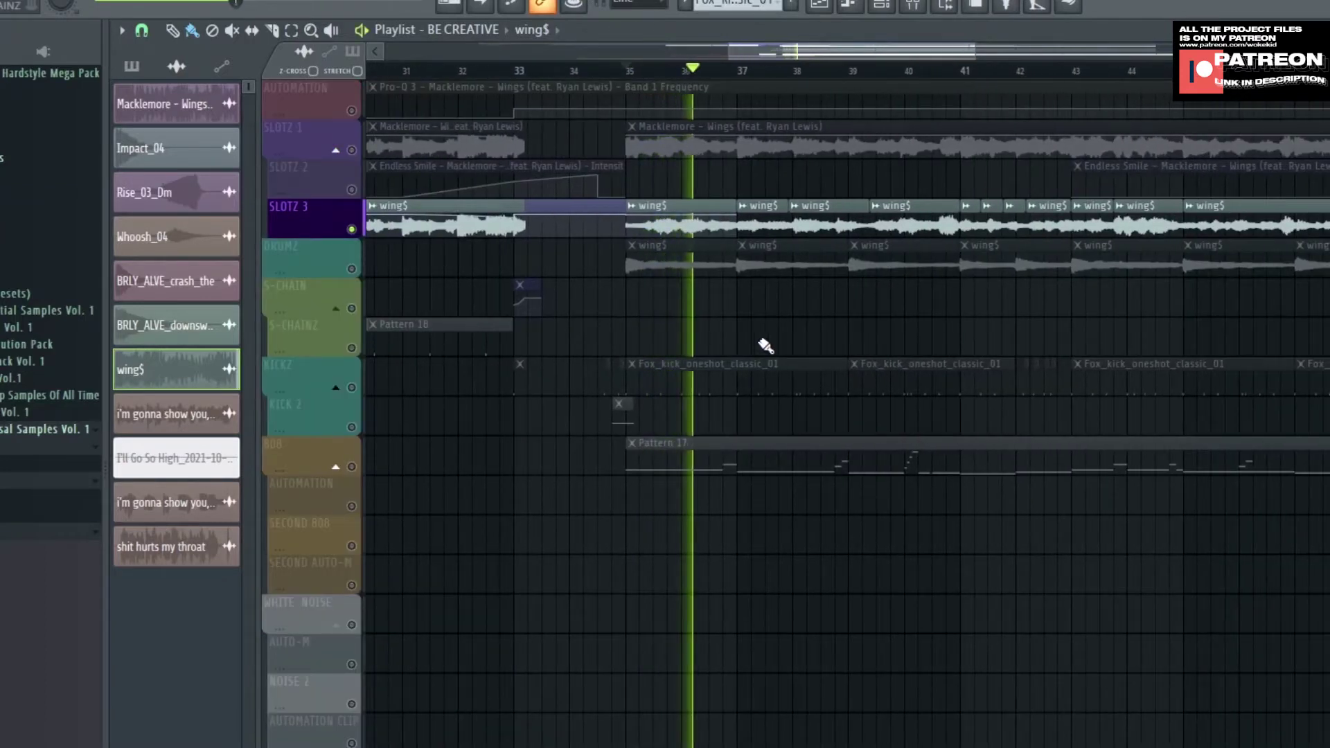
key(space)
scroll(918, 357, down, 2)
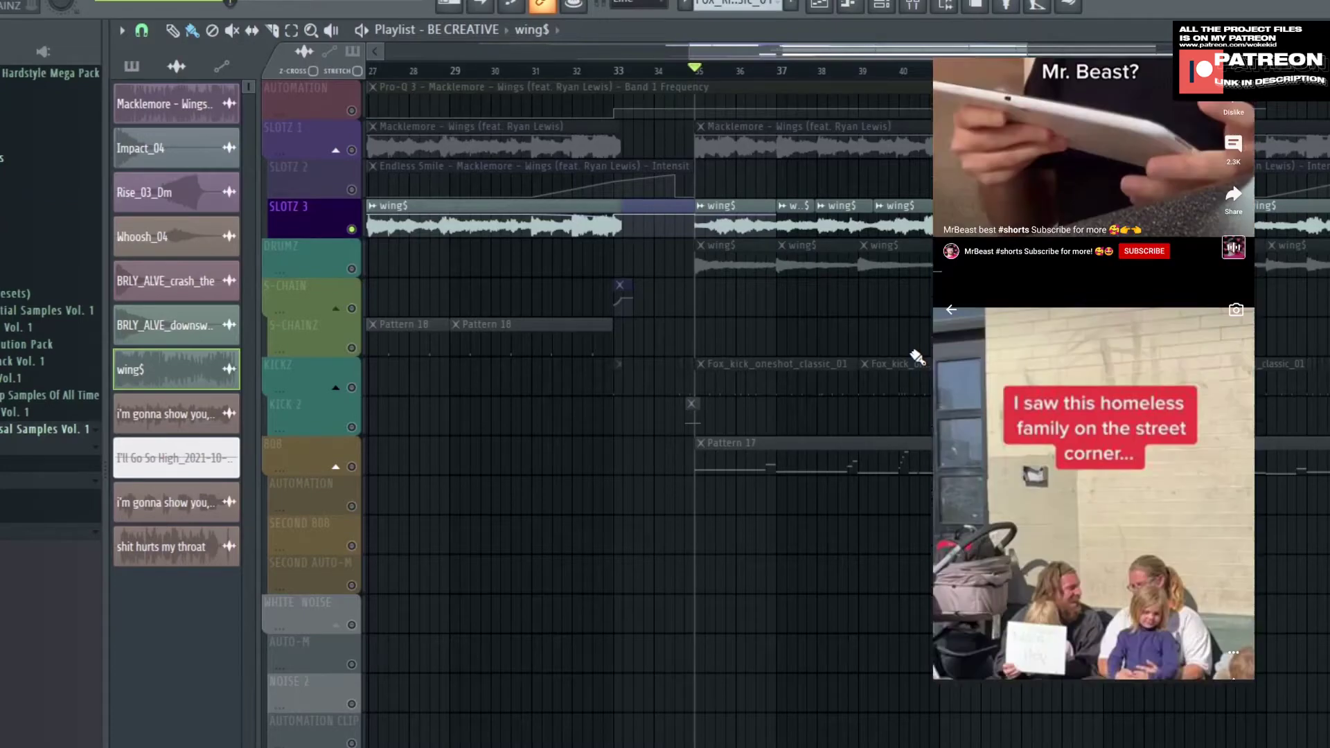
Step: Unsolo the SLOTZ 3 track and look over the full arrangement around the drop
drag(895, 357, 843, 355)
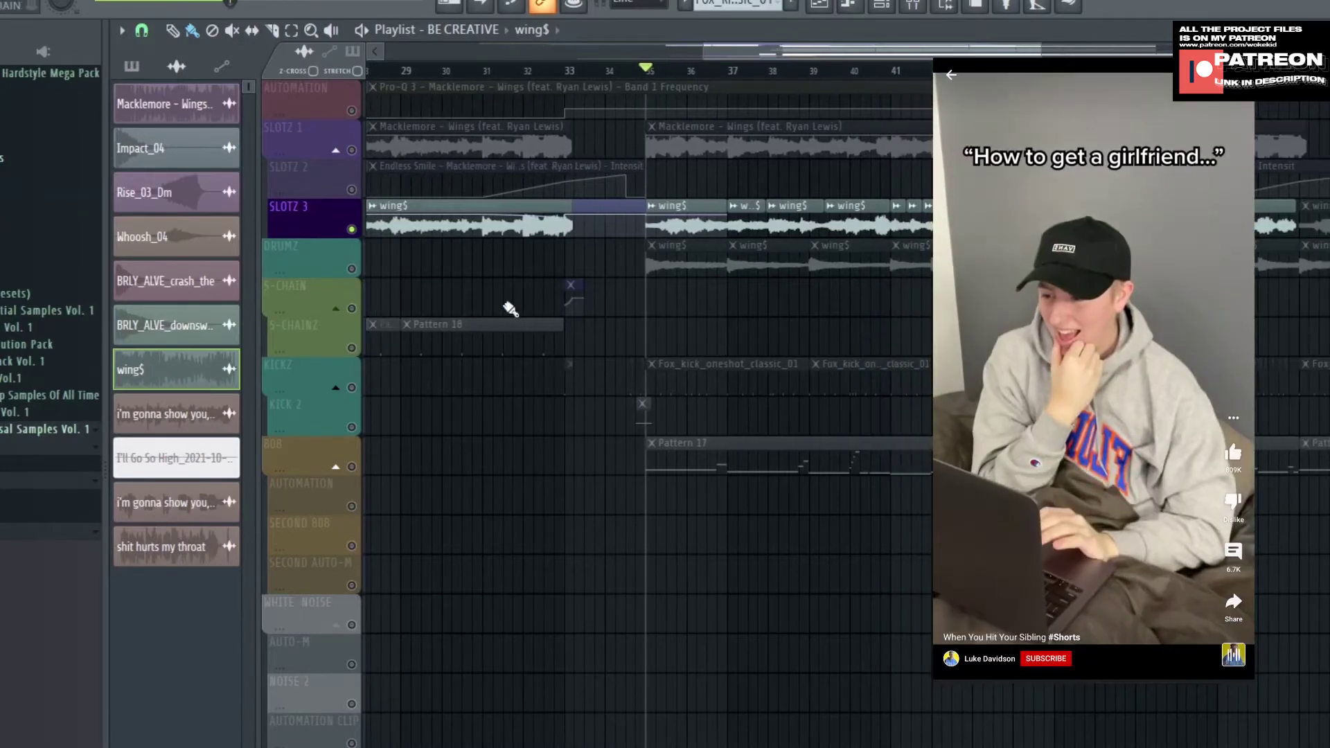
right_click(352, 229)
scroll(696, 320, up, 2)
scroll(699, 321, up, 1)
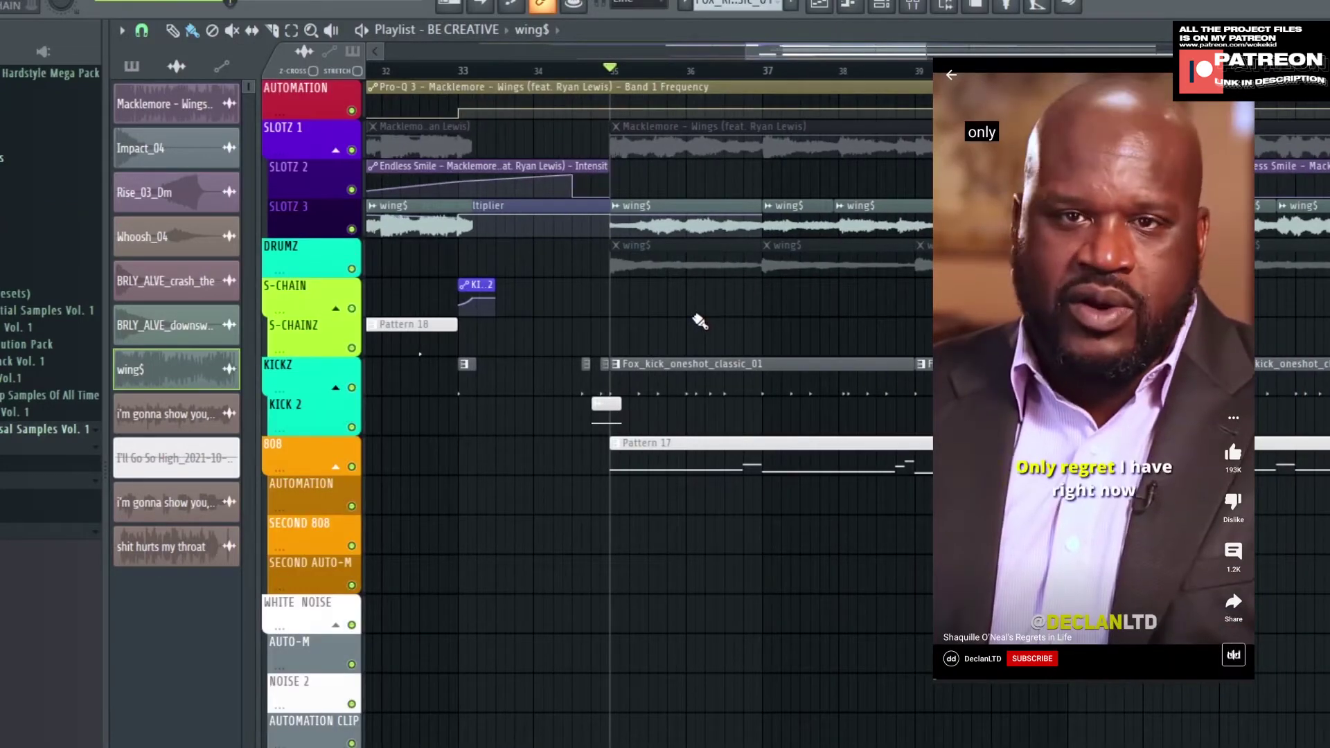
scroll(700, 320, down, 2)
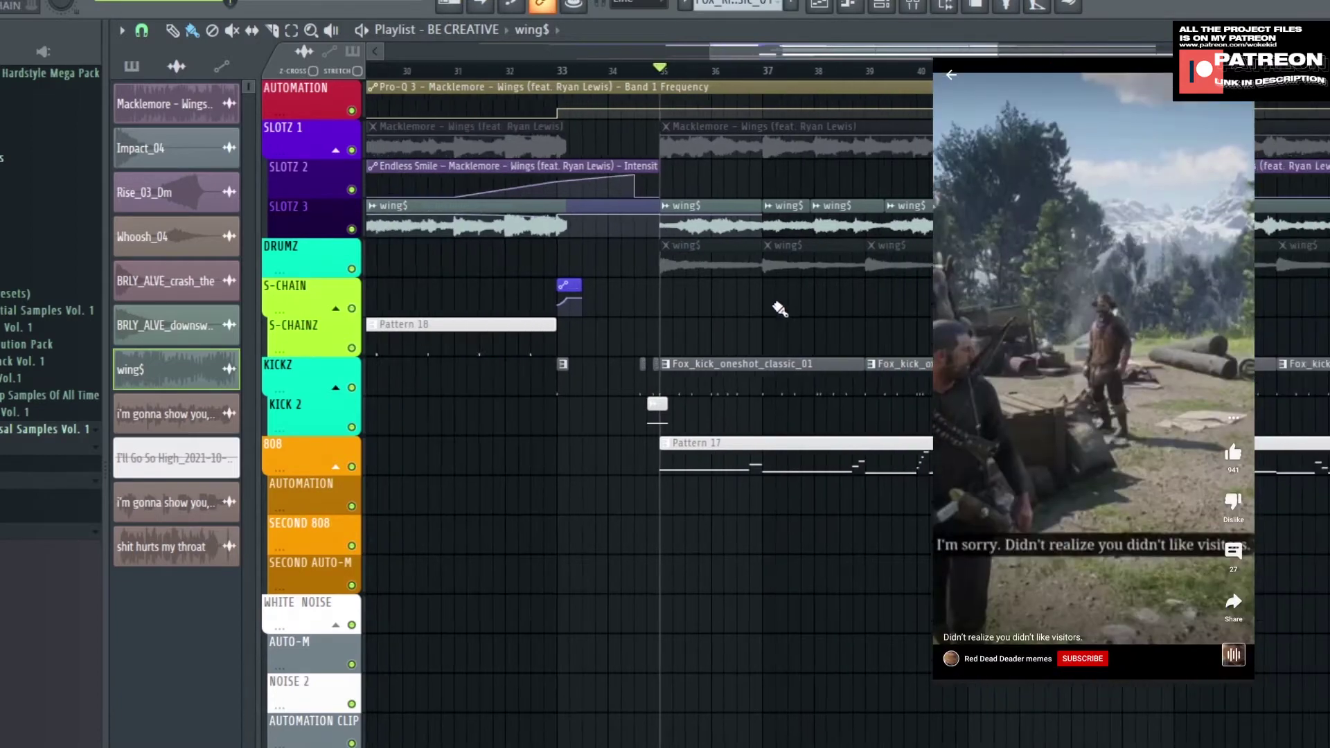
scroll(610, 261, up, 1)
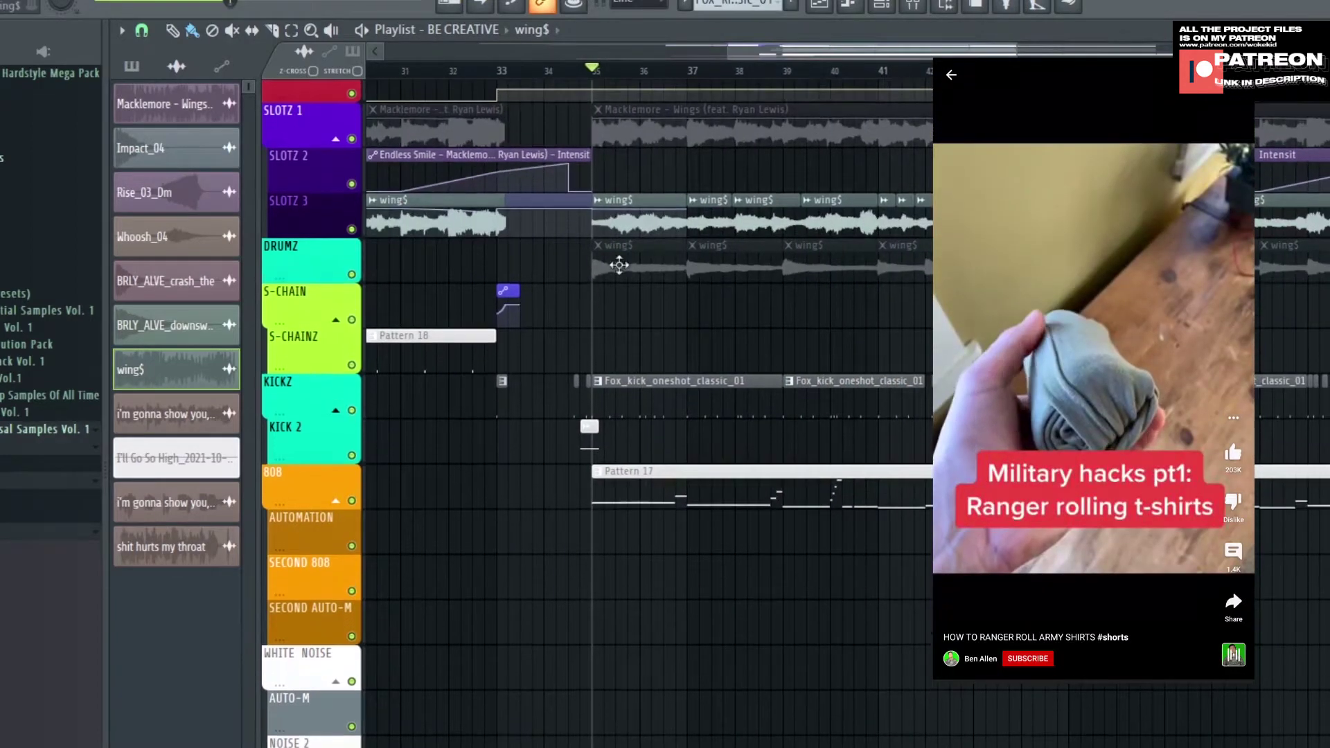
Step: Solo SLOTZ 3 again and play its chopped wing$ clips from the start of the drop
right_click(353, 229)
scroll(693, 343, down, 1)
scroll(693, 343, up, 2)
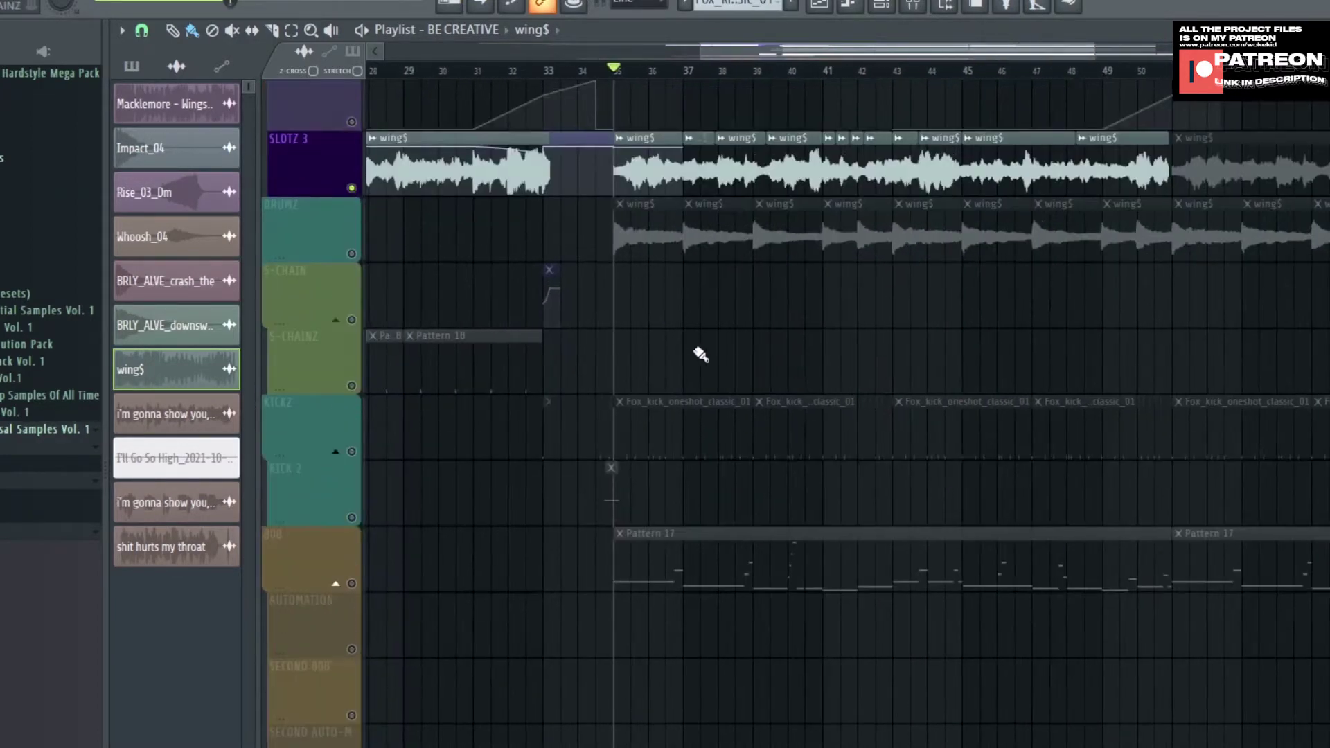
scroll(703, 360, up, 2)
drag(712, 392, 925, 459)
key(space)
scroll(926, 459, down, 2)
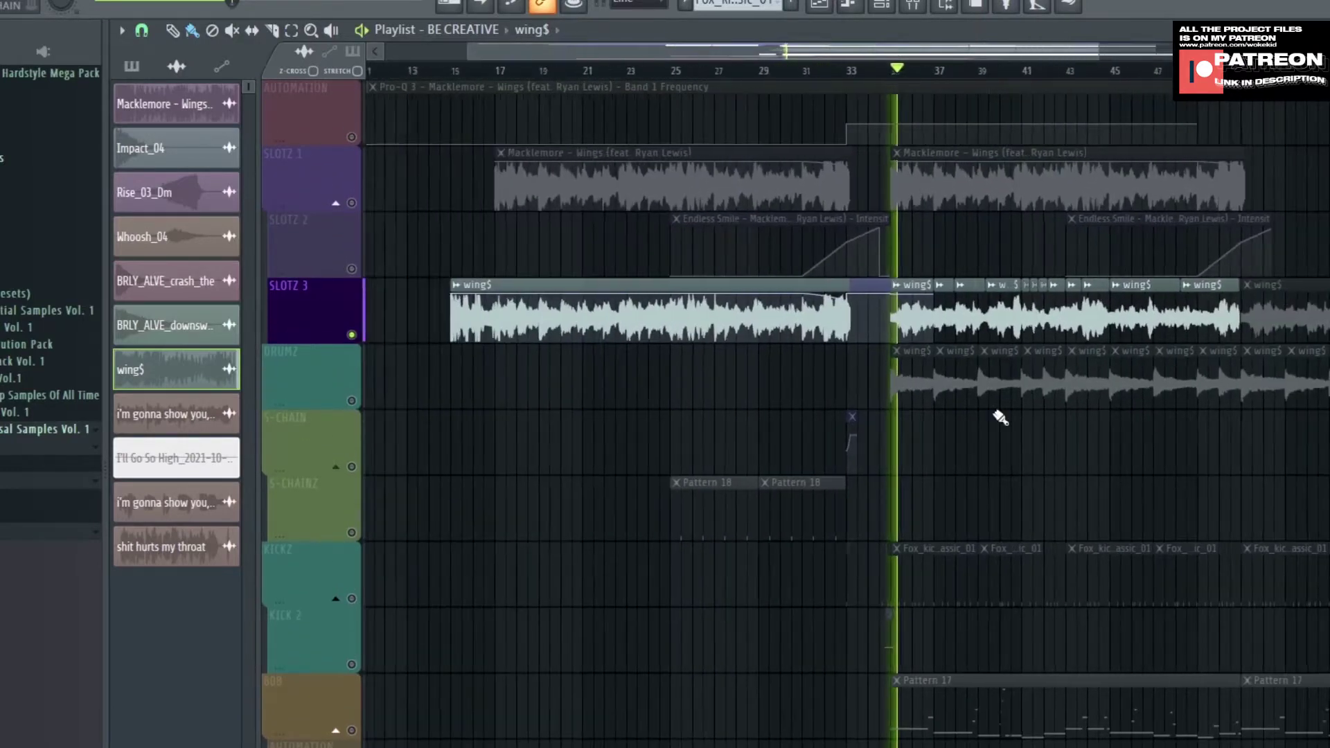
Step: Play the soloed wing$ clip in the build-up from around bar 25 and stop playback
click(756, 67)
scroll(659, 125, up, 3)
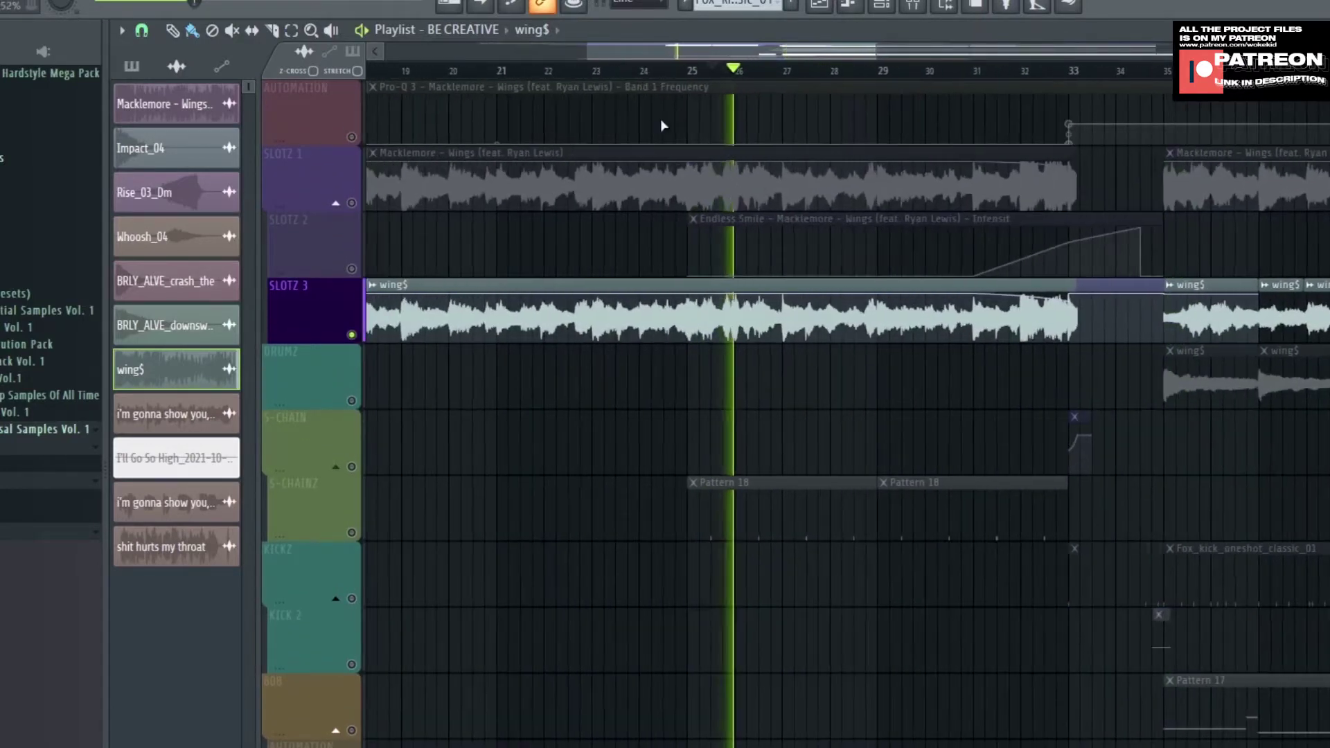
key(space)
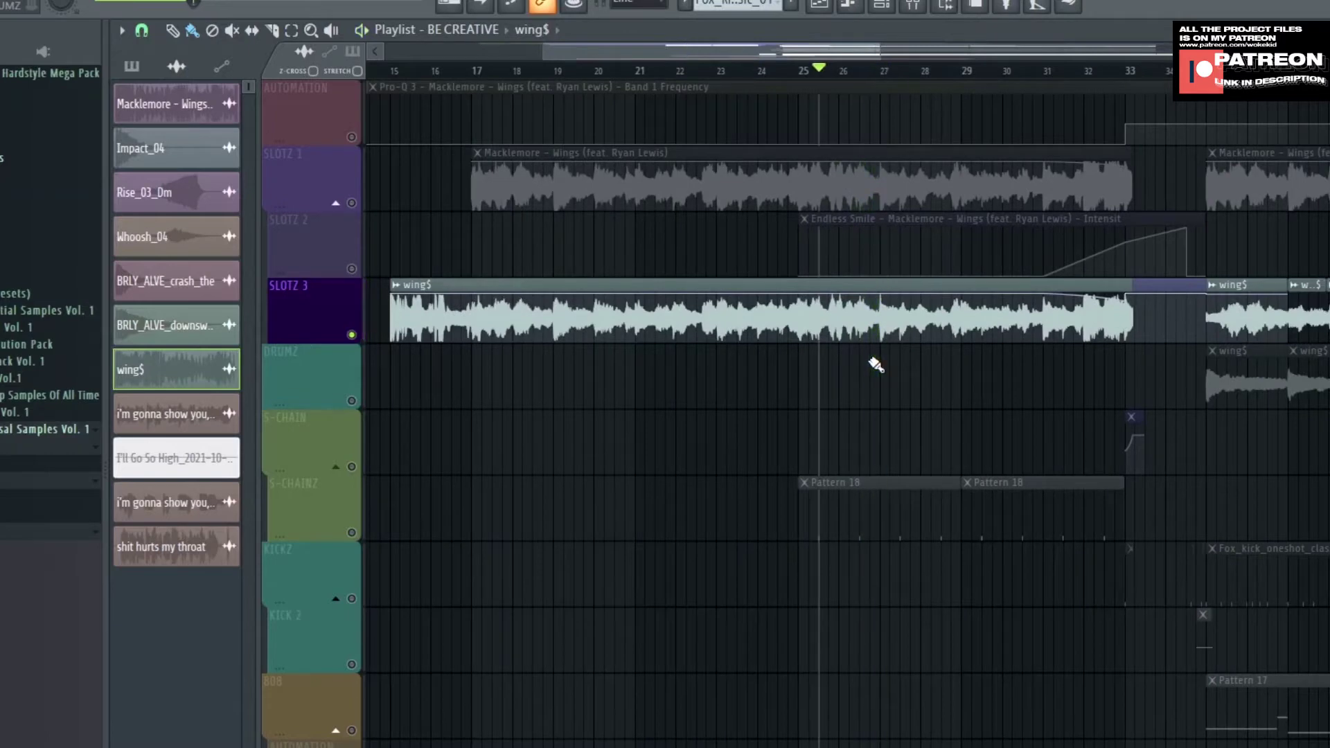
scroll(807, 360, up, 2)
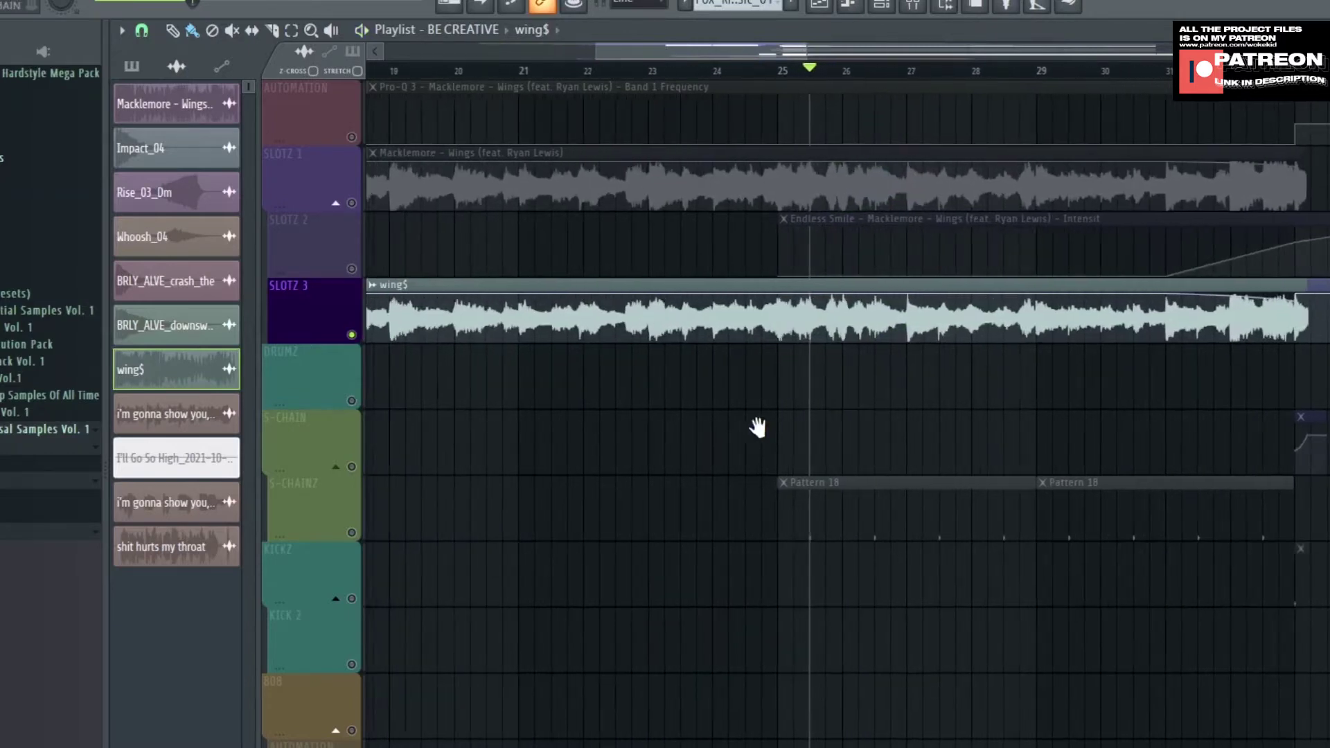
scroll(755, 426, down, 2)
Step: Unsolo SLOTZ 3 and select the Endless Smile intensity automation clip on SLOTZ 2
right_click(352, 335)
scroll(776, 485, up, 1)
scroll(785, 506, down, 3)
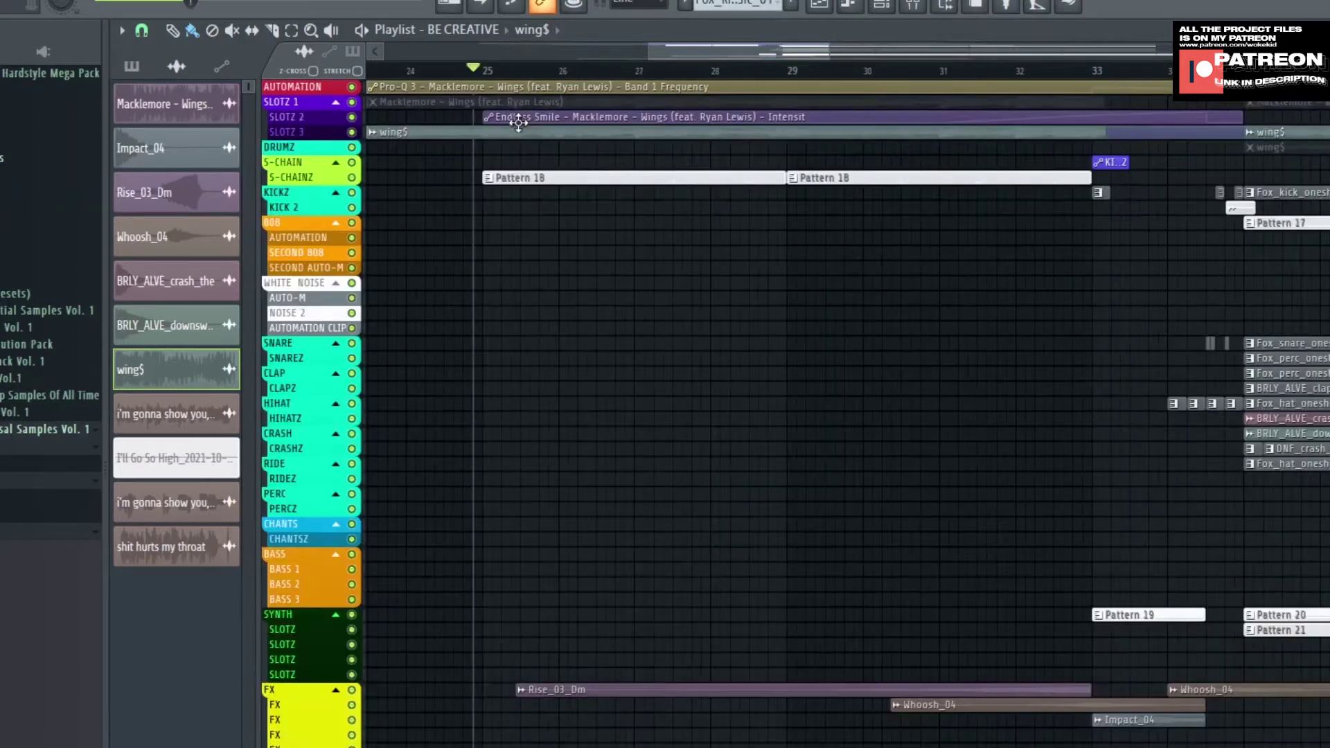
scroll(516, 123, up, 5)
click(517, 126)
scroll(589, 297, down, 2)
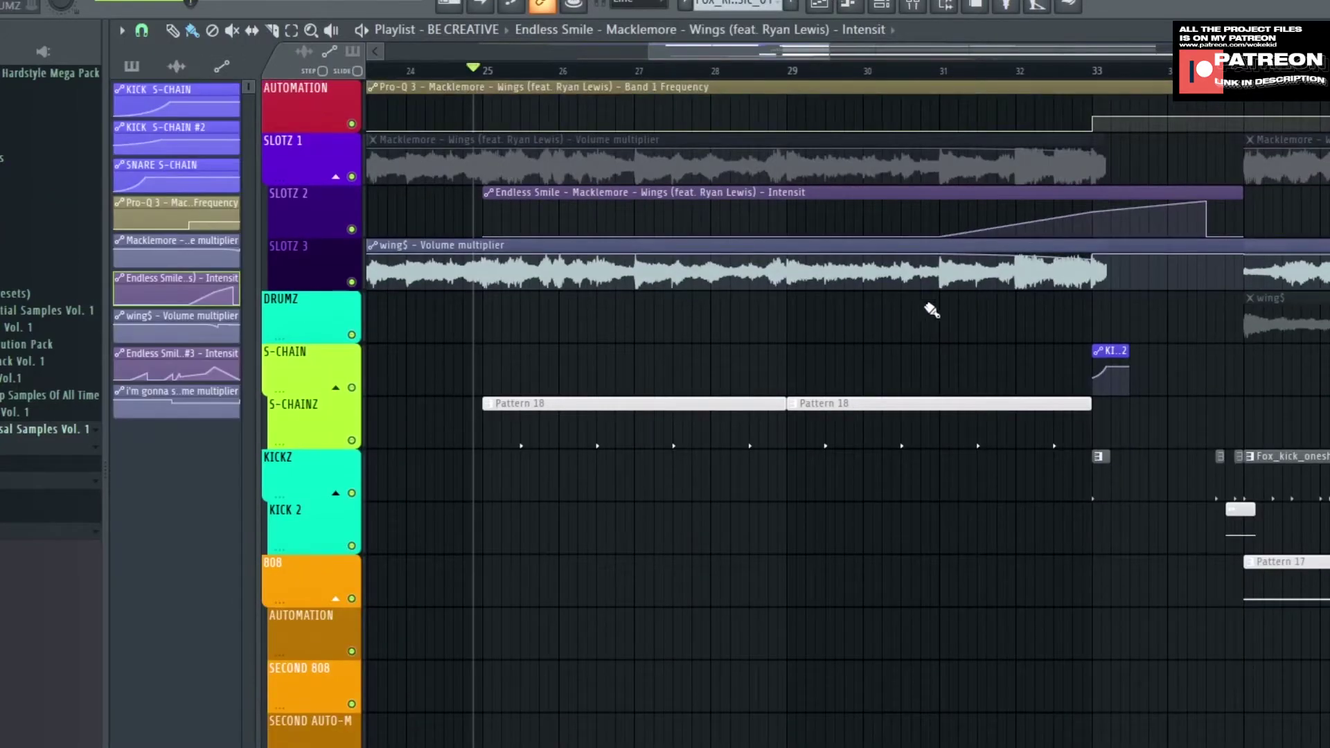
Step: Play the Pattern 18 clip on the soloed S-CHAINZ track from bar 25
scroll(866, 350, down, 3)
scroll(797, 384, down, 5)
scroll(596, 84, up, 2)
click(581, 70)
scroll(694, 291, up, 4)
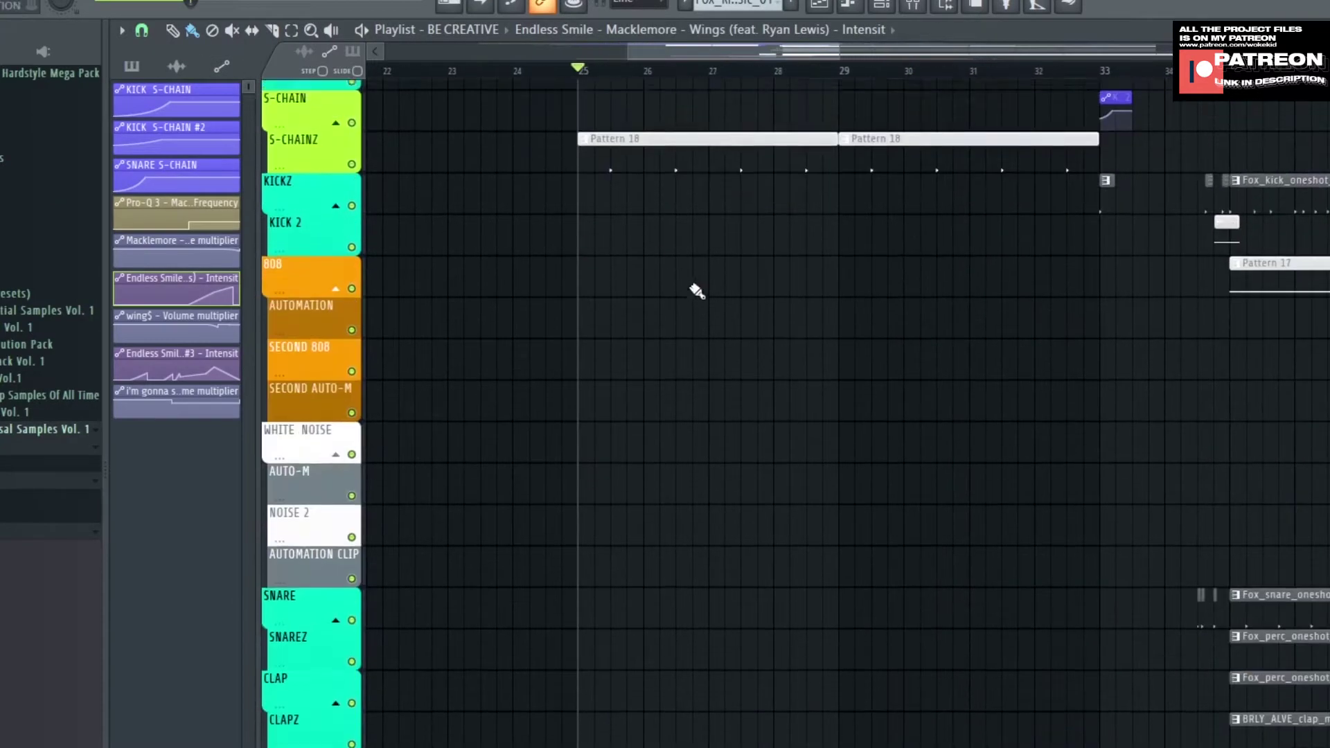
scroll(584, 484, up, 3)
click(670, 359)
scroll(736, 548, down, 4)
key(space)
scroll(732, 540, up, 2)
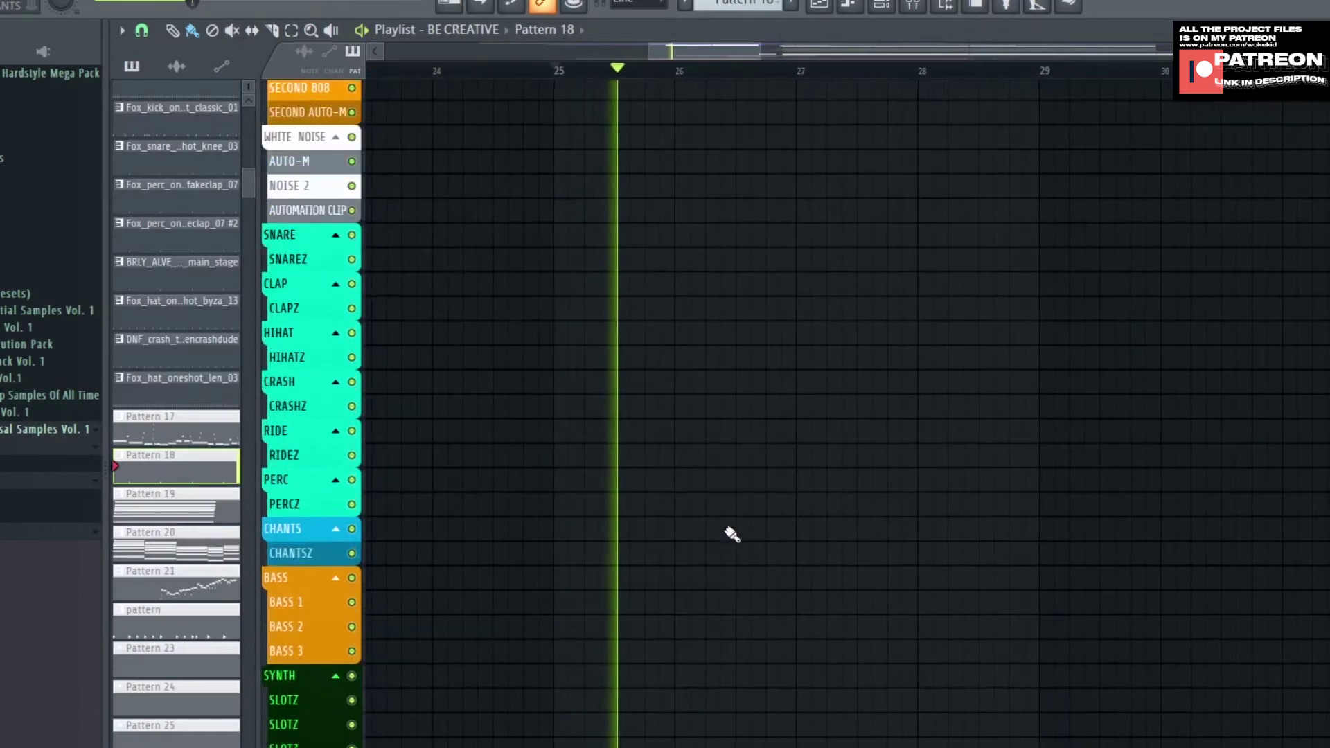
scroll(717, 415, up, 4)
scroll(706, 347, up, 2)
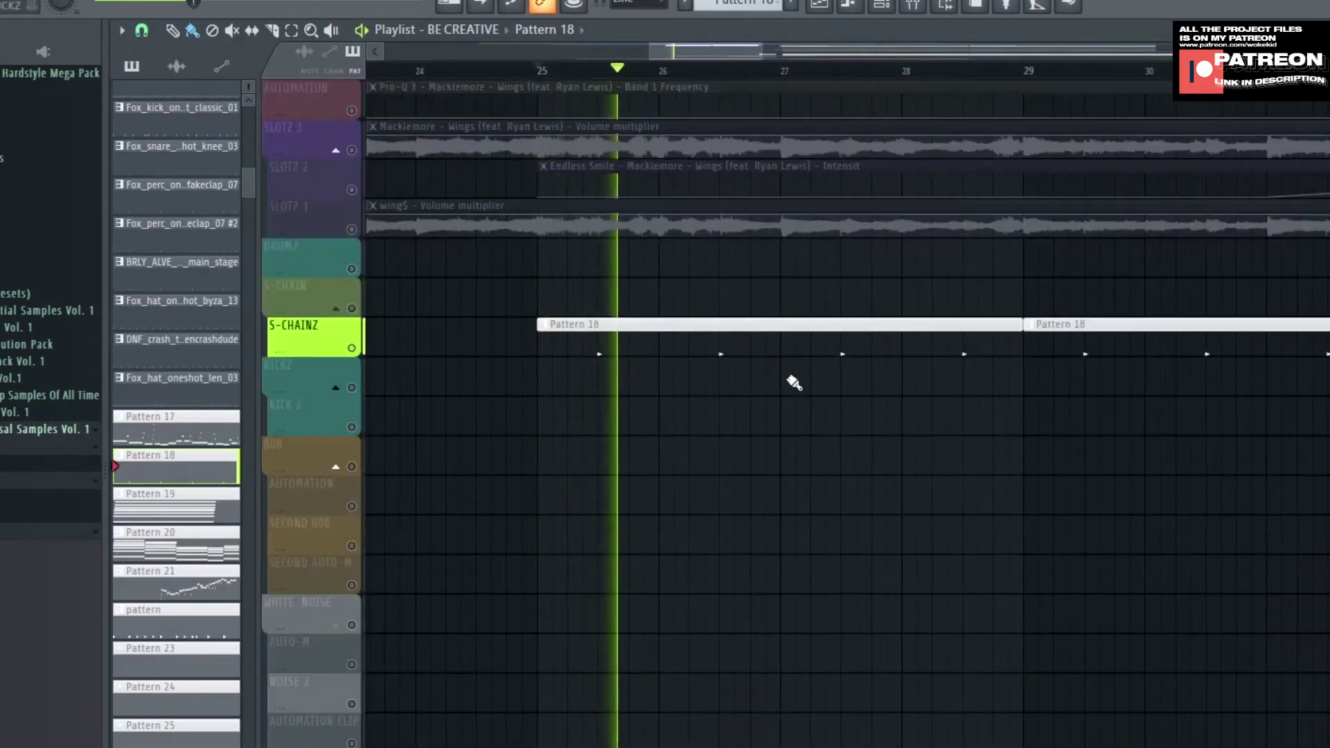
Step: Replay both Pattern 18 clips on the S-CHAINZ track from bar 25 and stop playback
scroll(796, 380, down, 5)
scroll(734, 409, up, 5)
key(space)
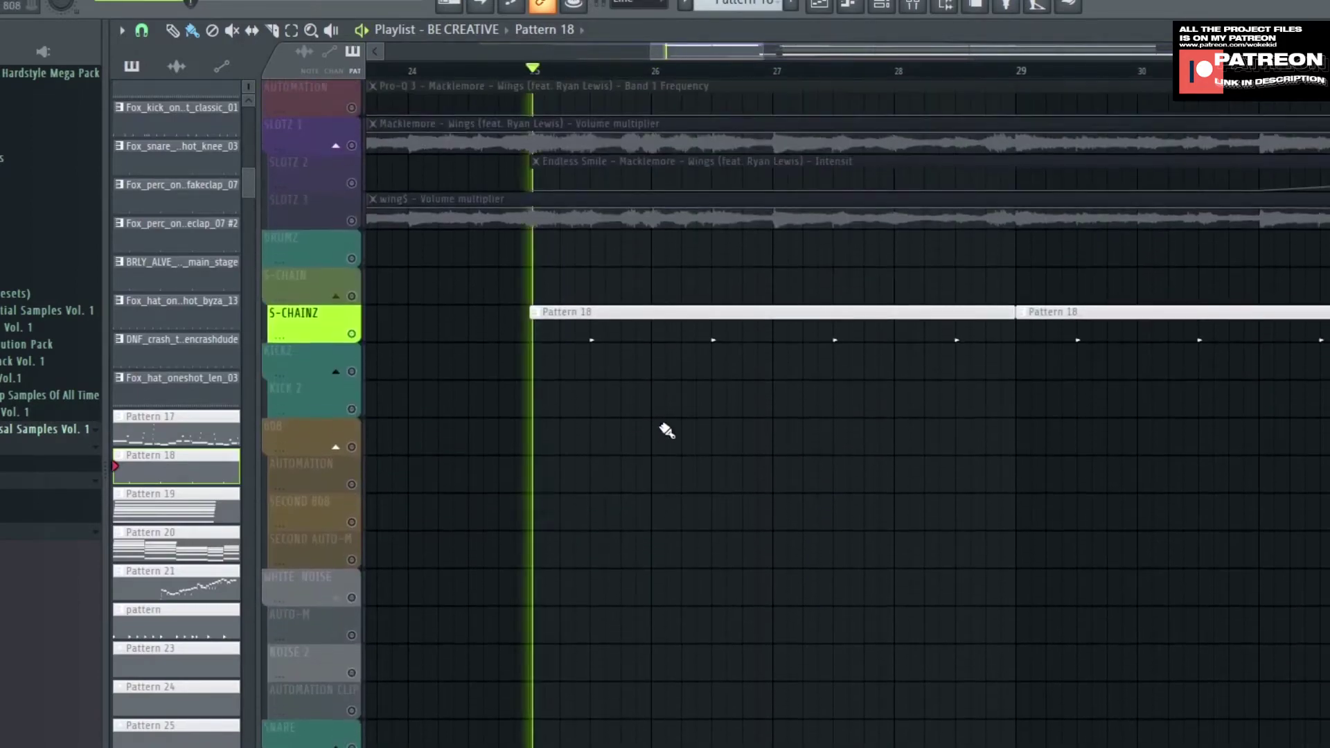
scroll(686, 450, up, 1)
key(alt+F8)
scroll(790, 513, down, 1)
drag(830, 528, 693, 558)
scroll(734, 554, down, 1)
drag(866, 549, 668, 579)
drag(787, 573, 785, 554)
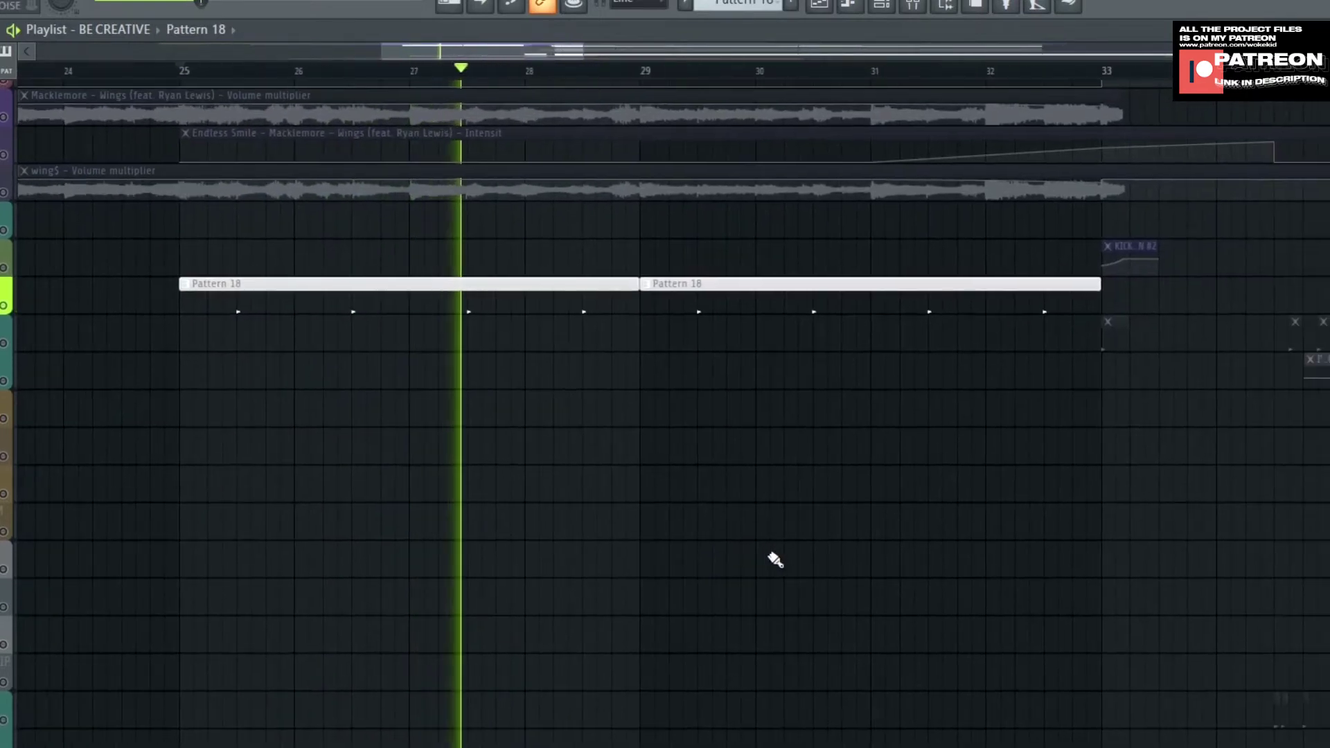
scroll(561, 526, down, 8)
key(space)
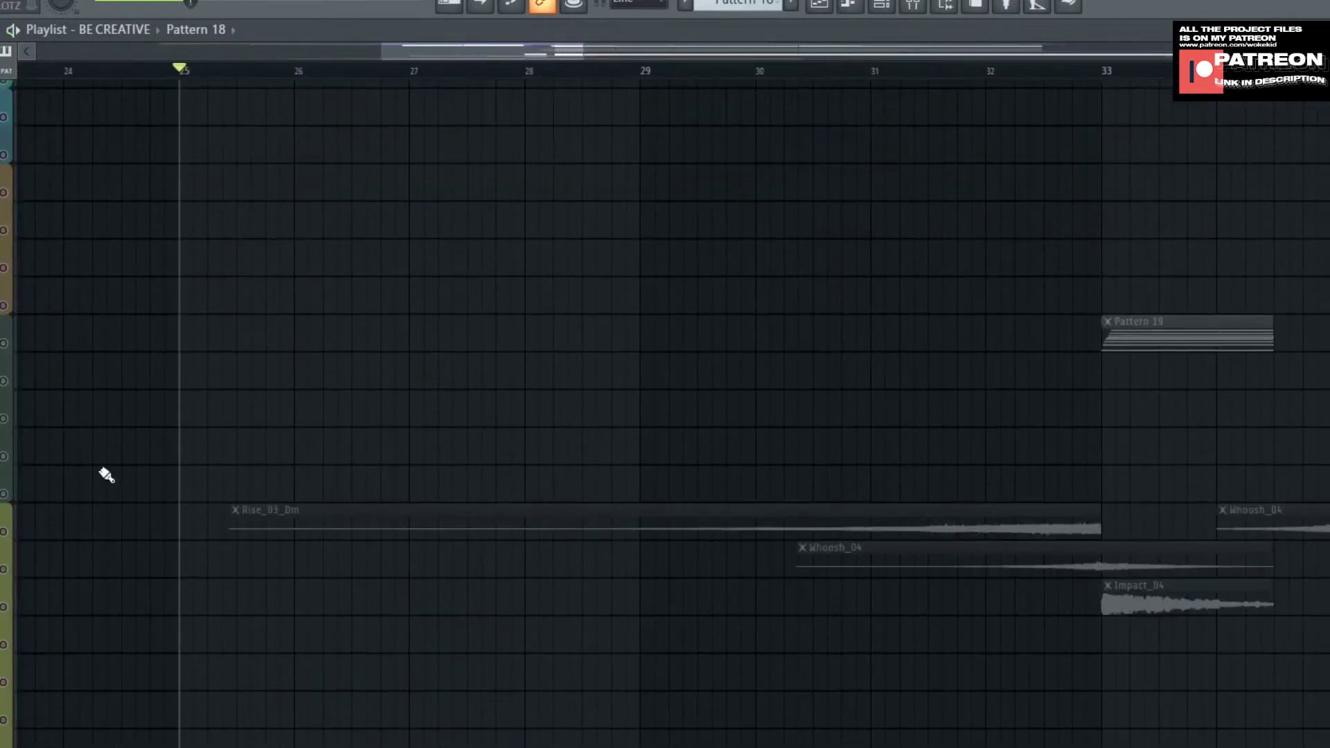
Step: Enable the first two FX tracks and play the Rise_03_Dm and Whoosh_04 clips from about bar 28
click(4, 532)
click(4, 569)
drag(296, 583, 216, 591)
scroll(436, 416, down, 1)
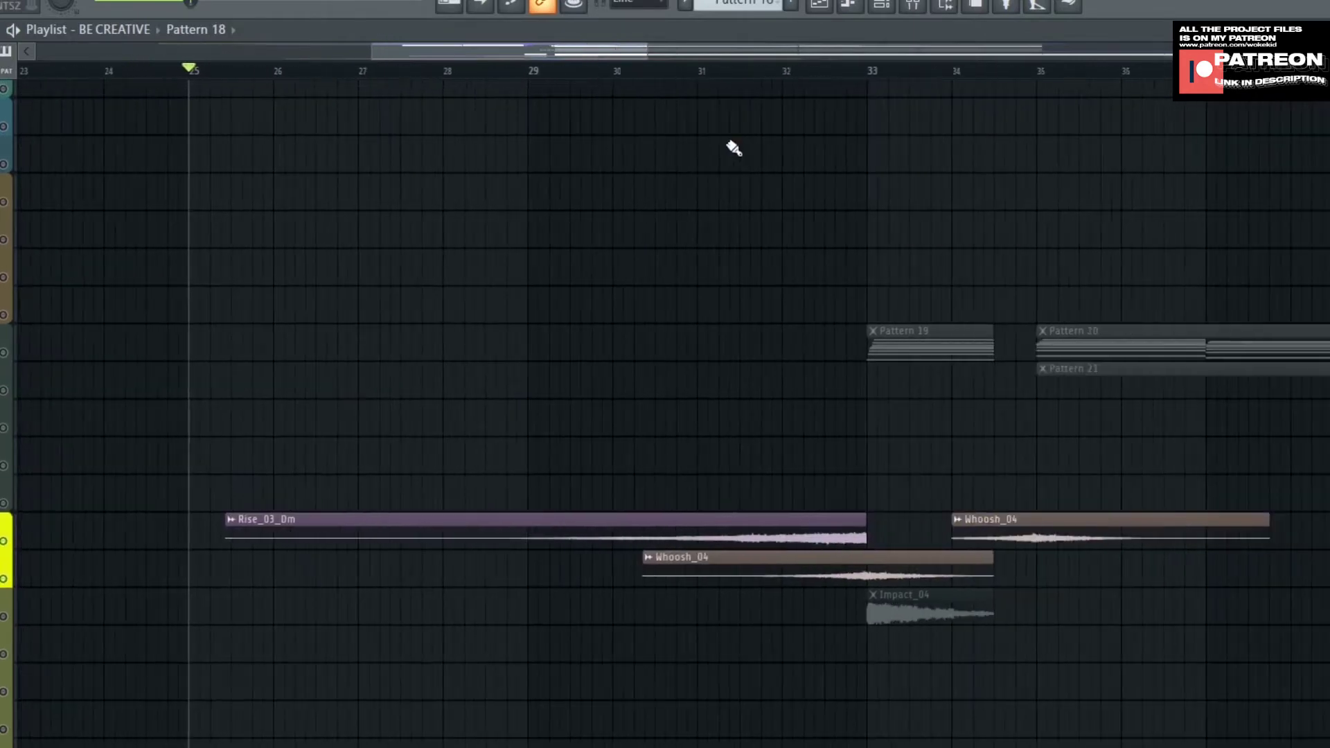
click(475, 72)
key(space)
drag(771, 273, 645, 269)
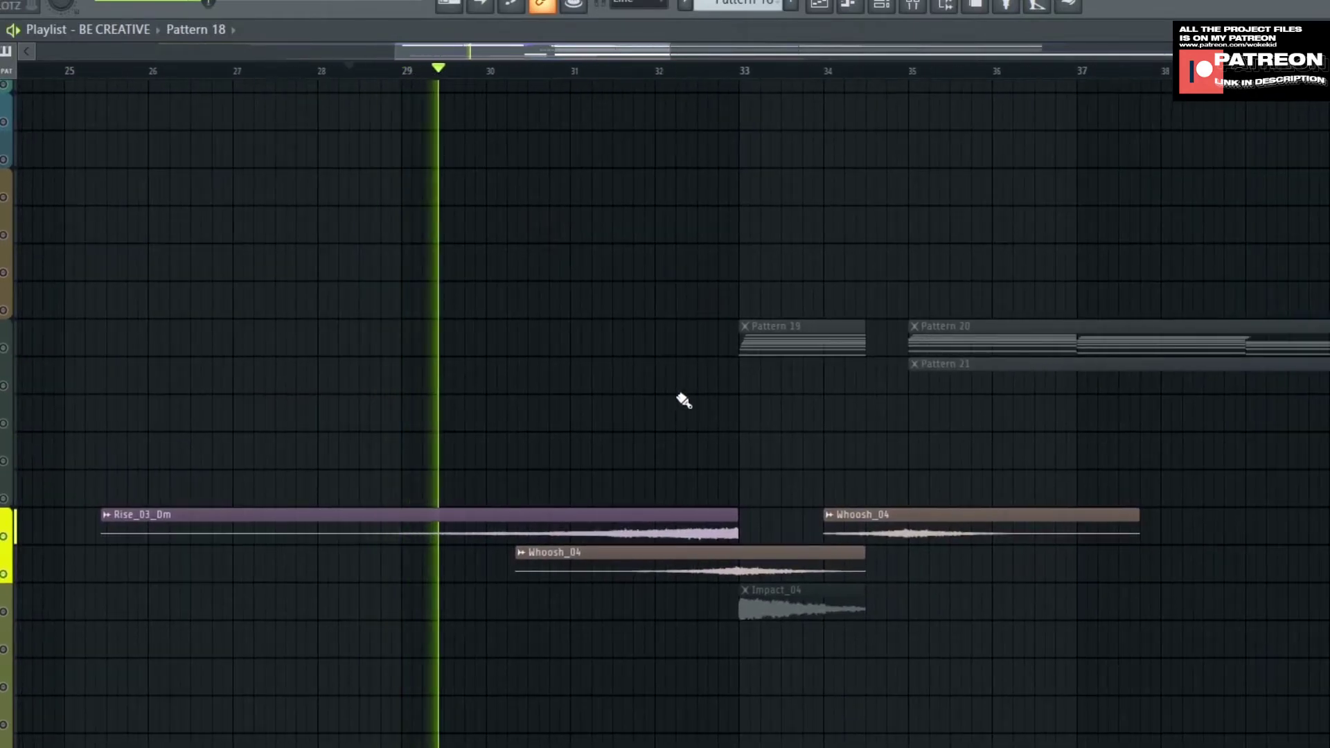
scroll(727, 395, down, 1)
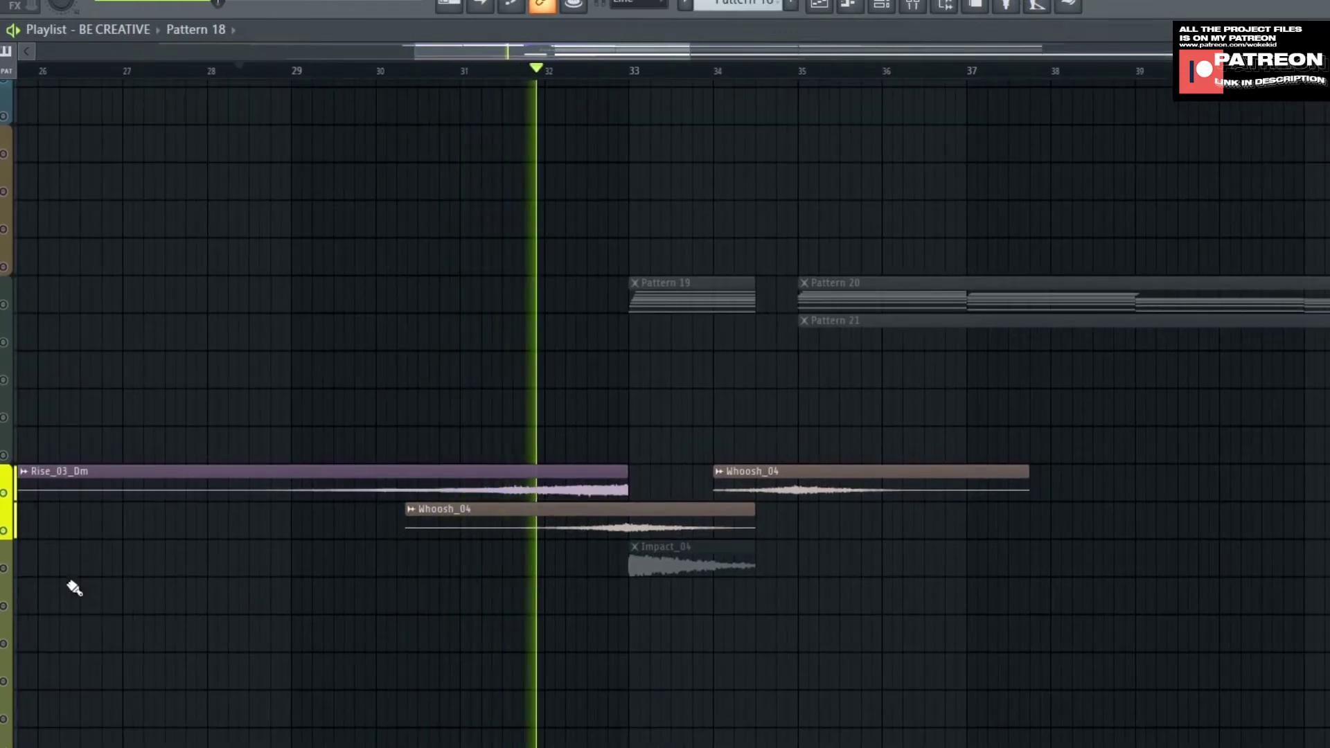
Step: Enable the third FX track to hear Impact_04 at bar 33, and stop playback after it
click(4, 568)
scroll(744, 644, up, 3)
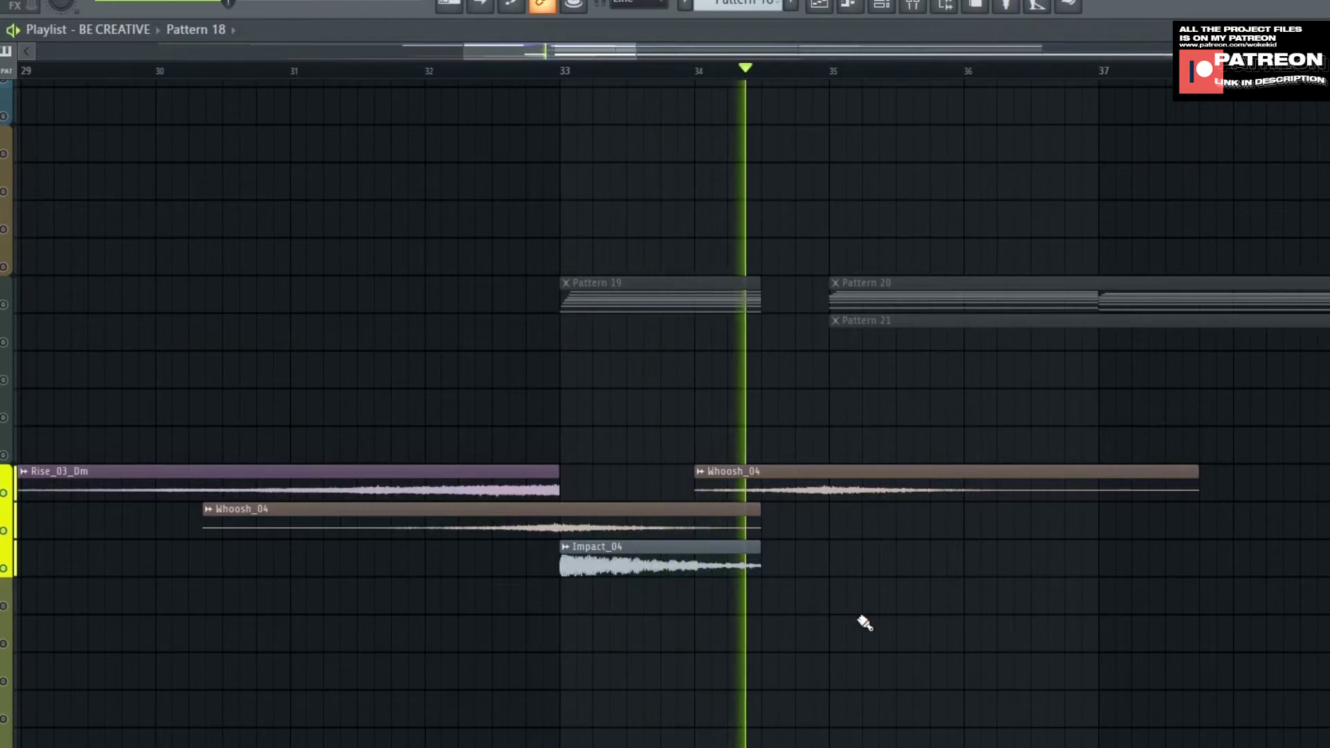
key(space)
Step: Set the playhead to bar 35 and solo the SYNTH track with its Pattern 19 and Pattern 20 clips
scroll(864, 609, up, 8)
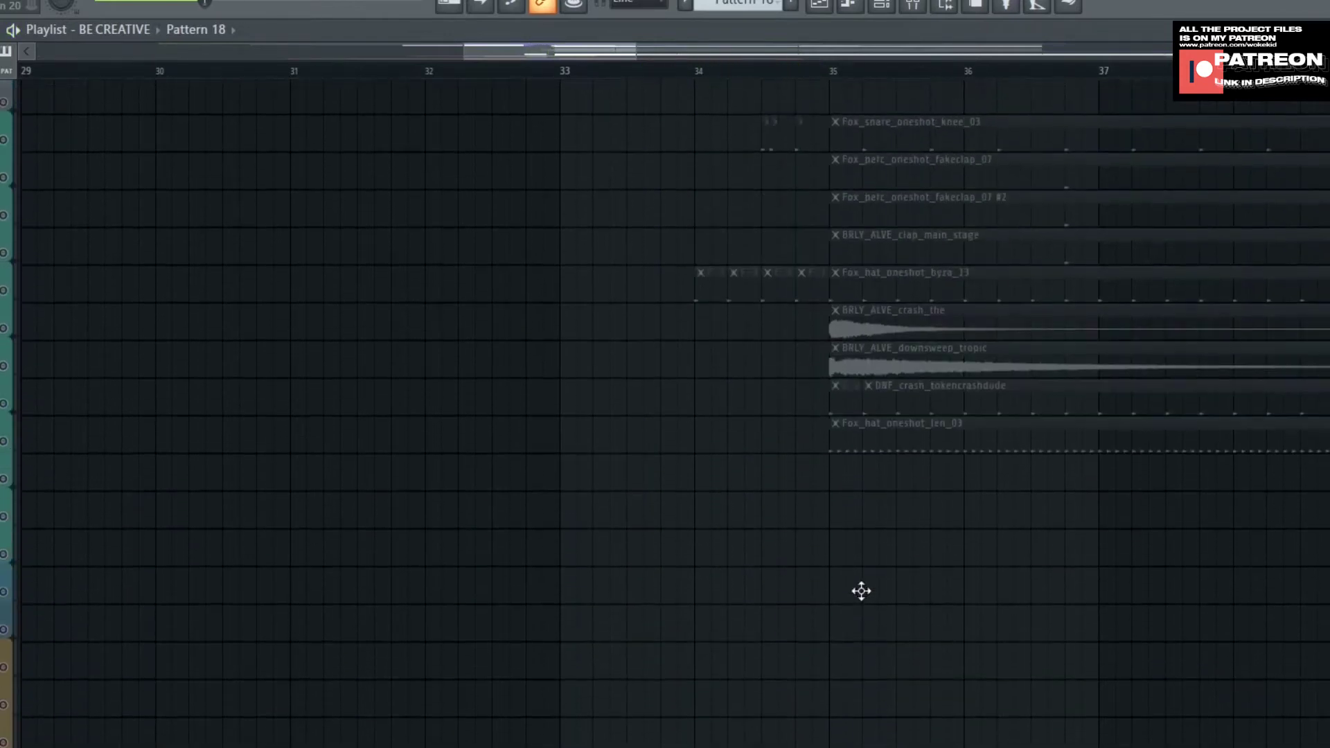
scroll(861, 591, up, 1)
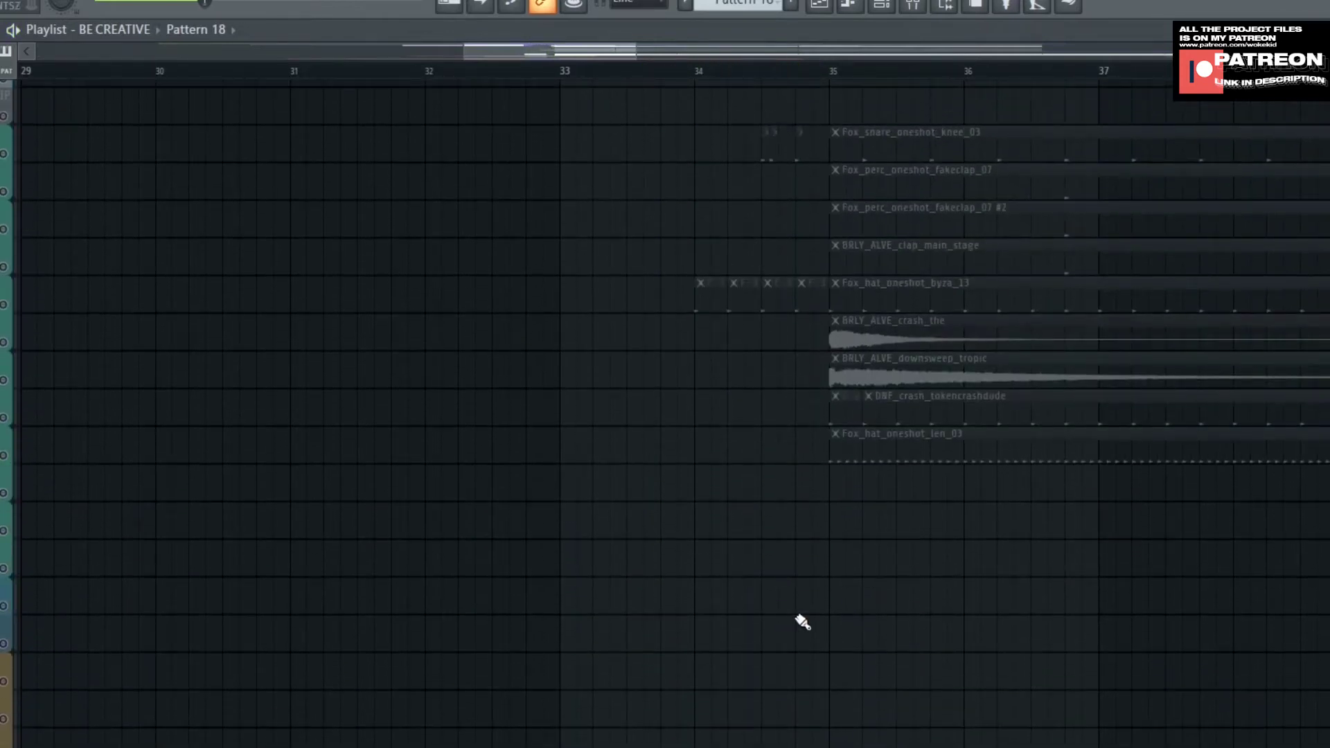
scroll(900, 620, down, 4)
scroll(929, 618, up, 18)
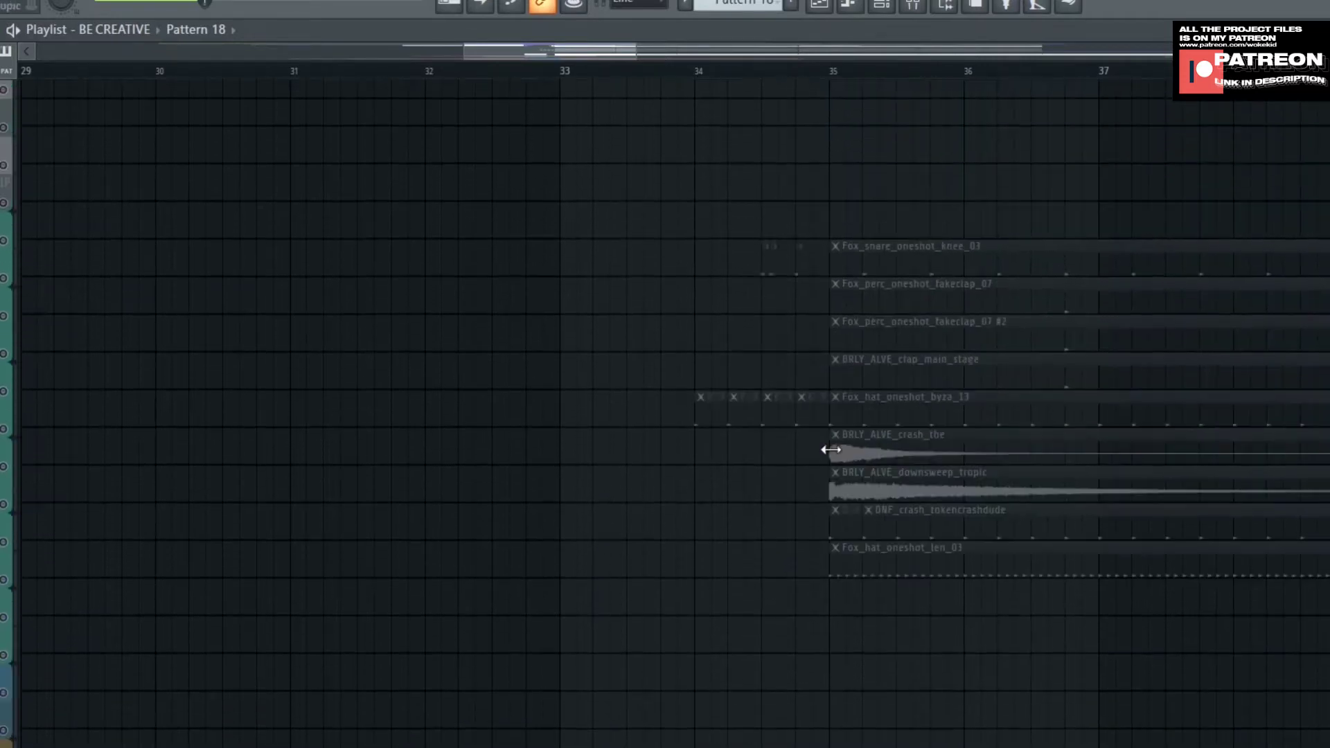
scroll(843, 442, down, 3)
scroll(769, 440, right, 2)
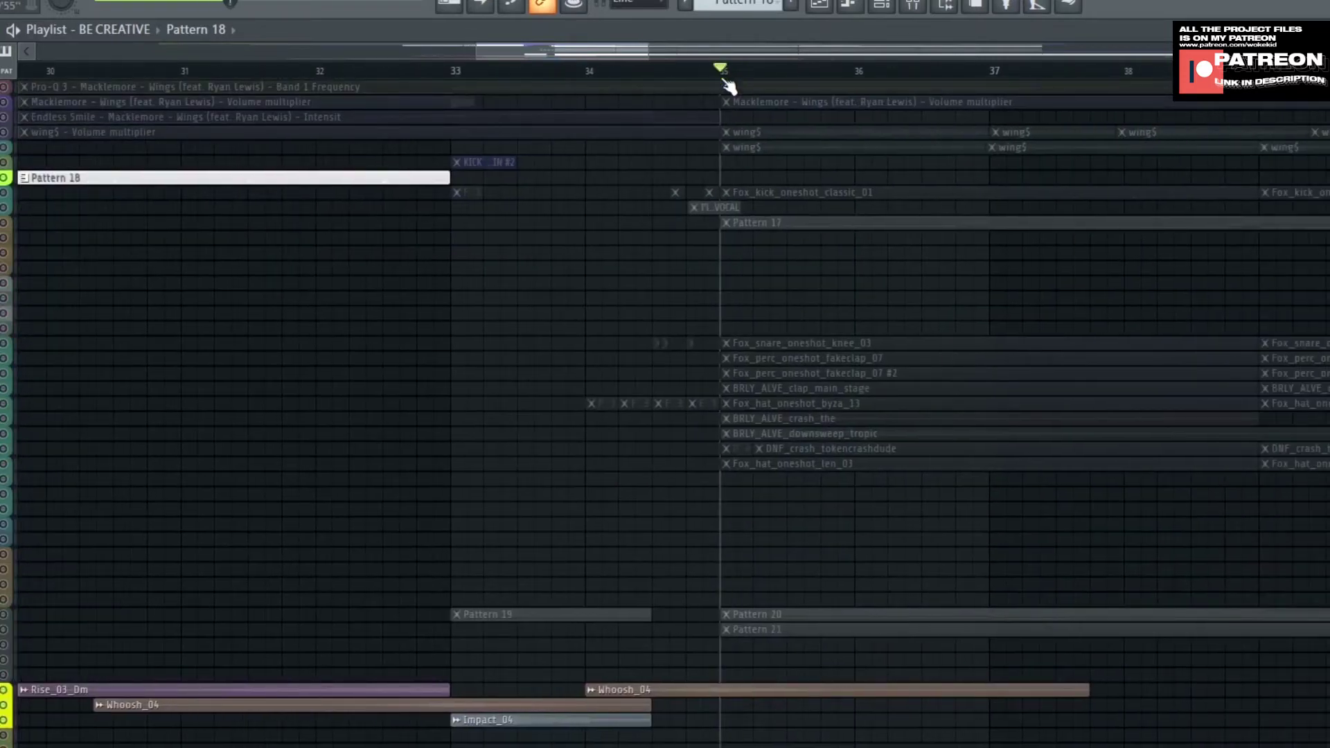
scroll(825, 554, up, 6)
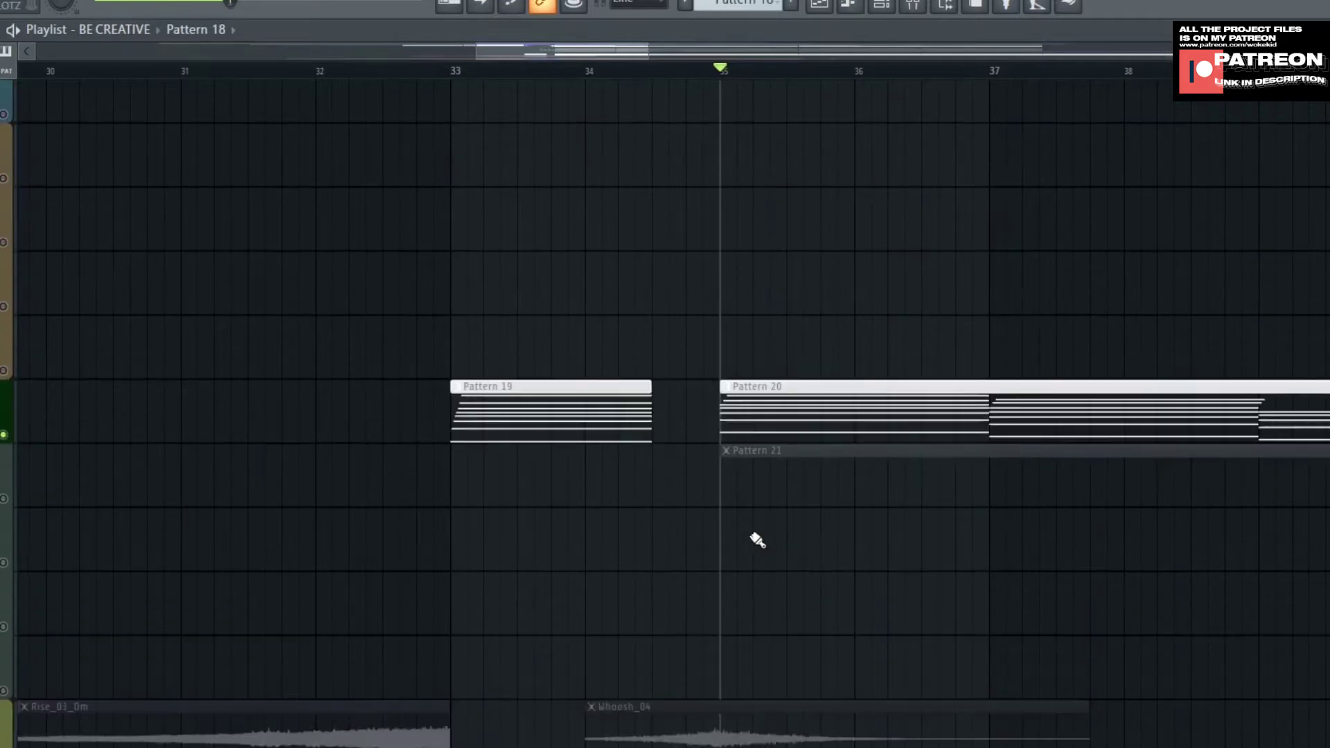
Step: Play the soloed Pattern 20 chords from bar 35 through bar 41
drag(824, 450, 778, 513)
scroll(777, 513, down, 2)
key(space)
drag(877, 552, 695, 505)
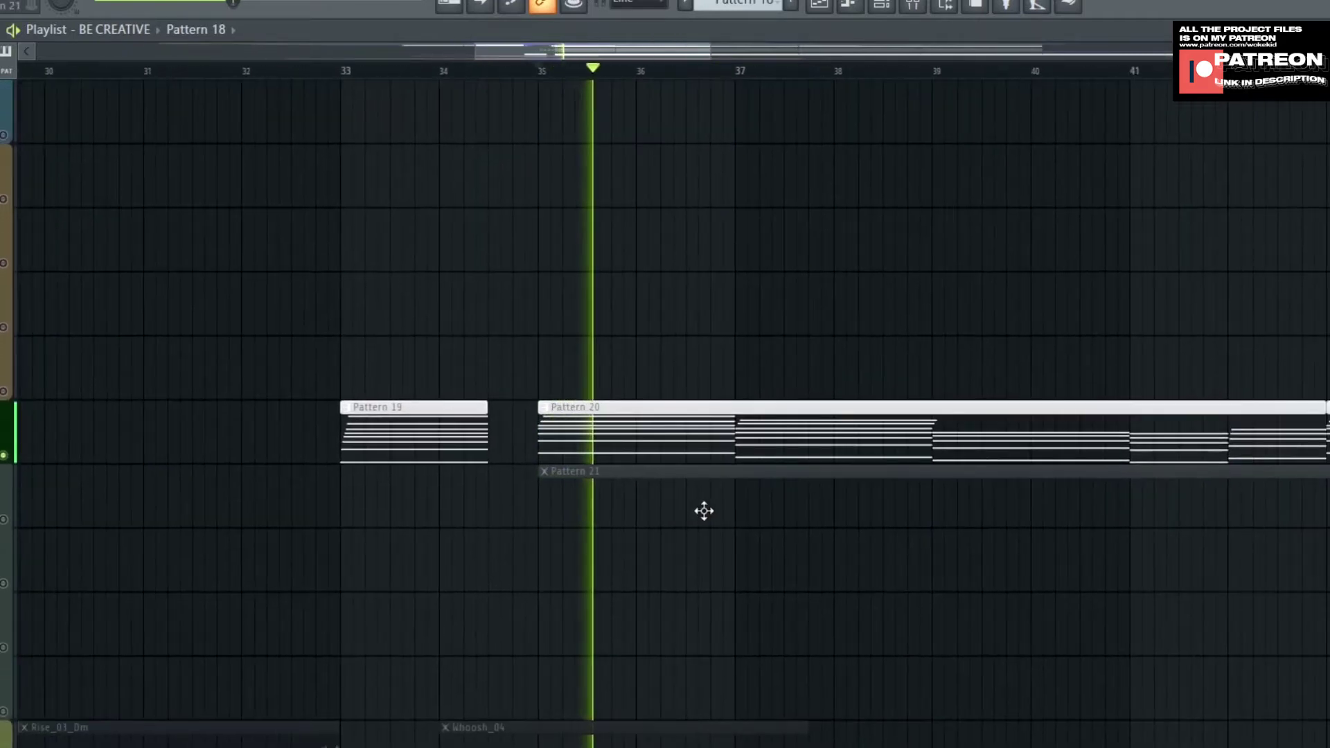
scroll(705, 505, down, 1)
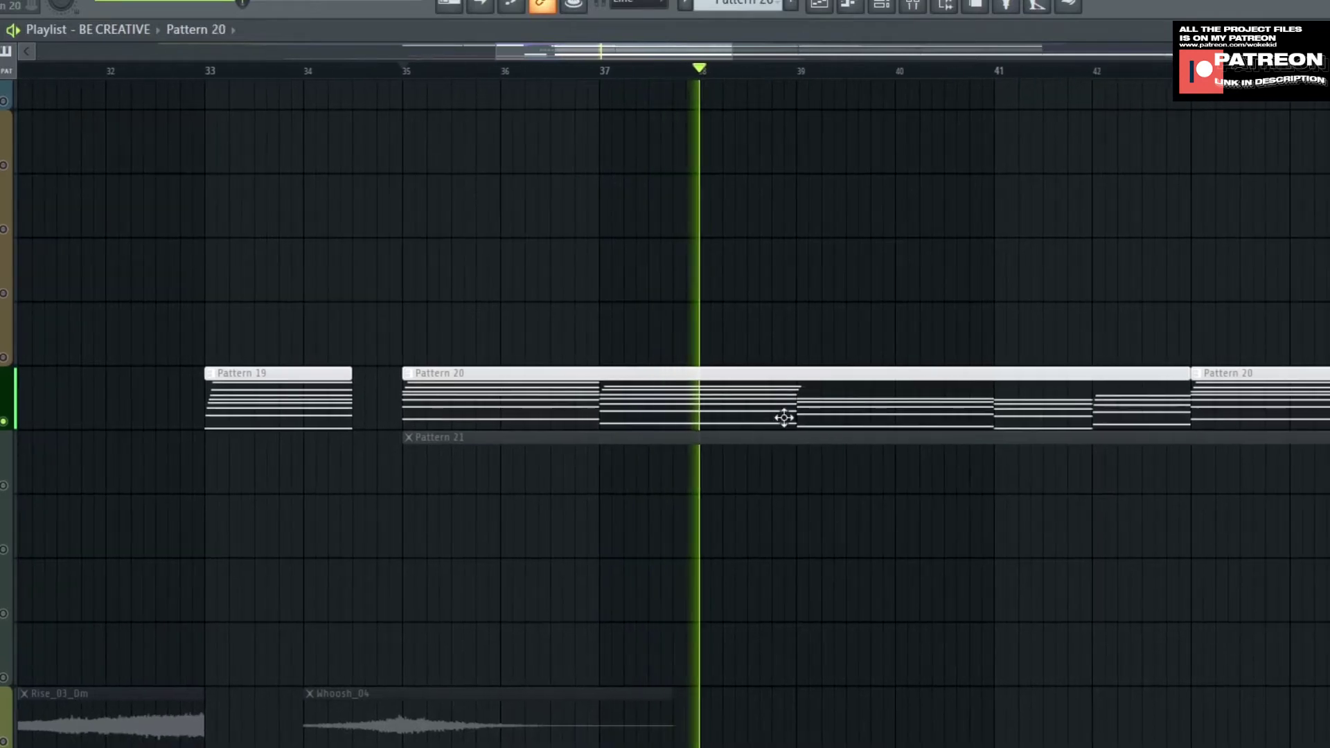
scroll(784, 418, down, 1)
drag(751, 443, 660, 444)
scroll(727, 454, up, 2)
drag(751, 462, 681, 465)
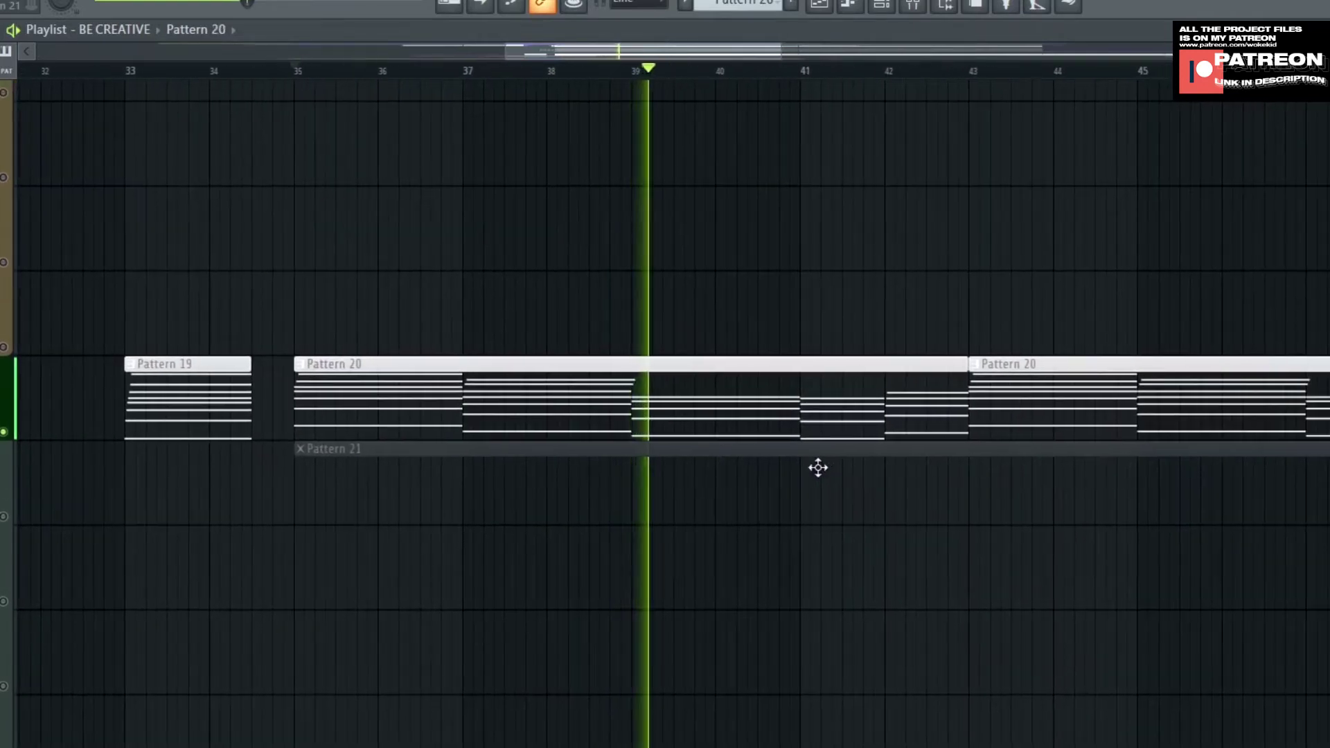
scroll(771, 460, down, 1)
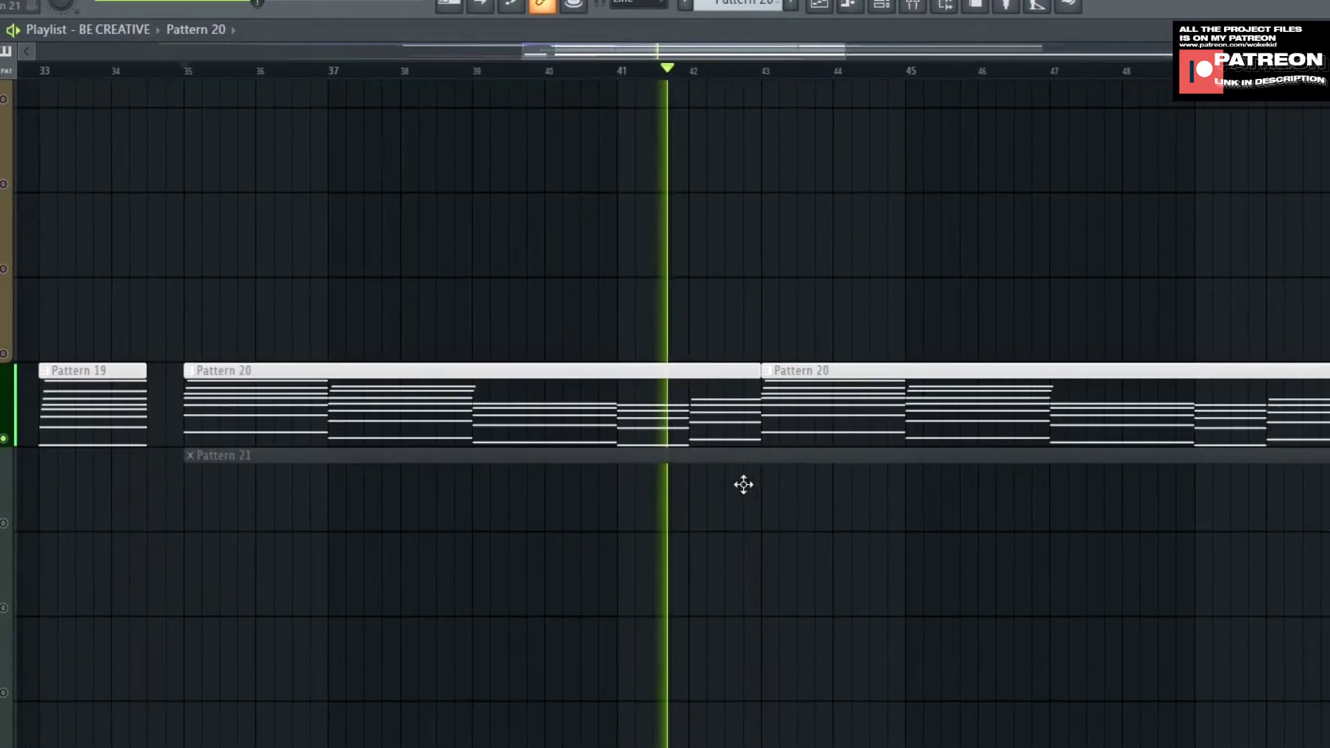
Step: Open Pattern 20 in the Analog Lab V piano roll and play its chord progression
double_click(781, 443)
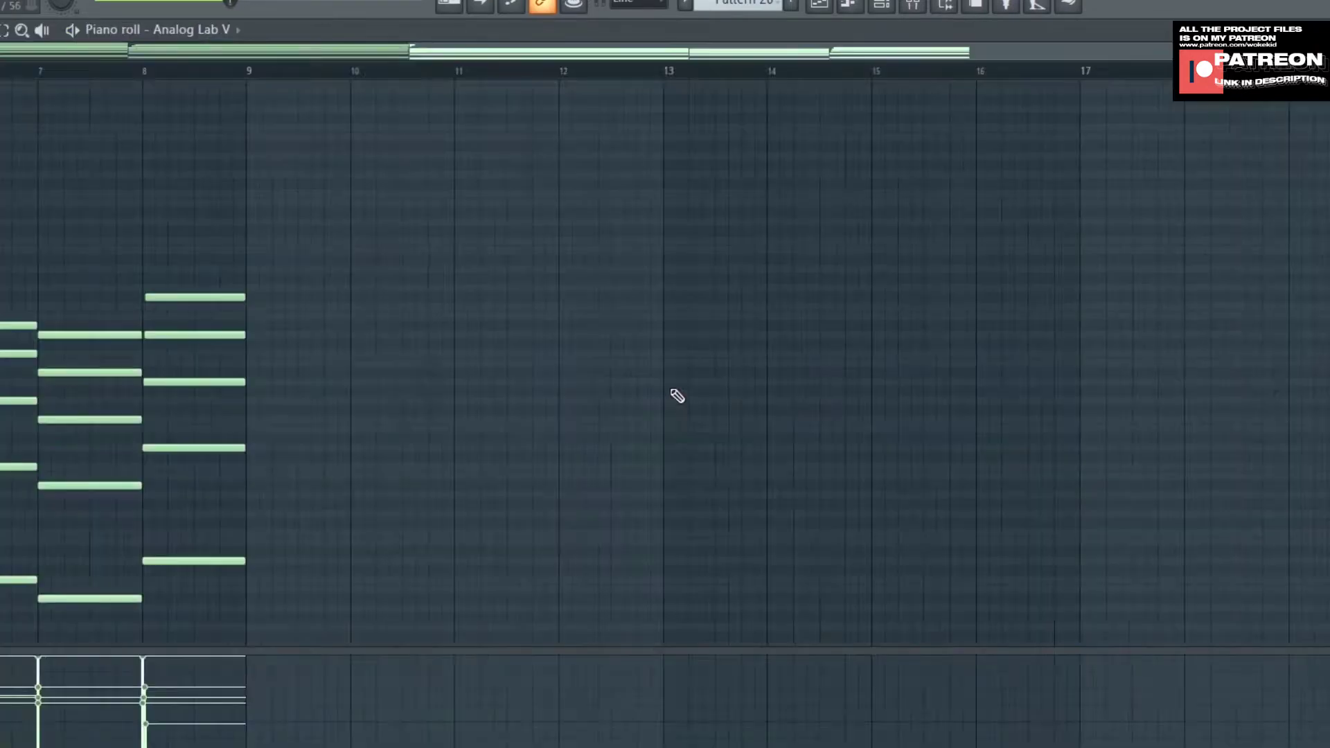
scroll(676, 394, up, 2)
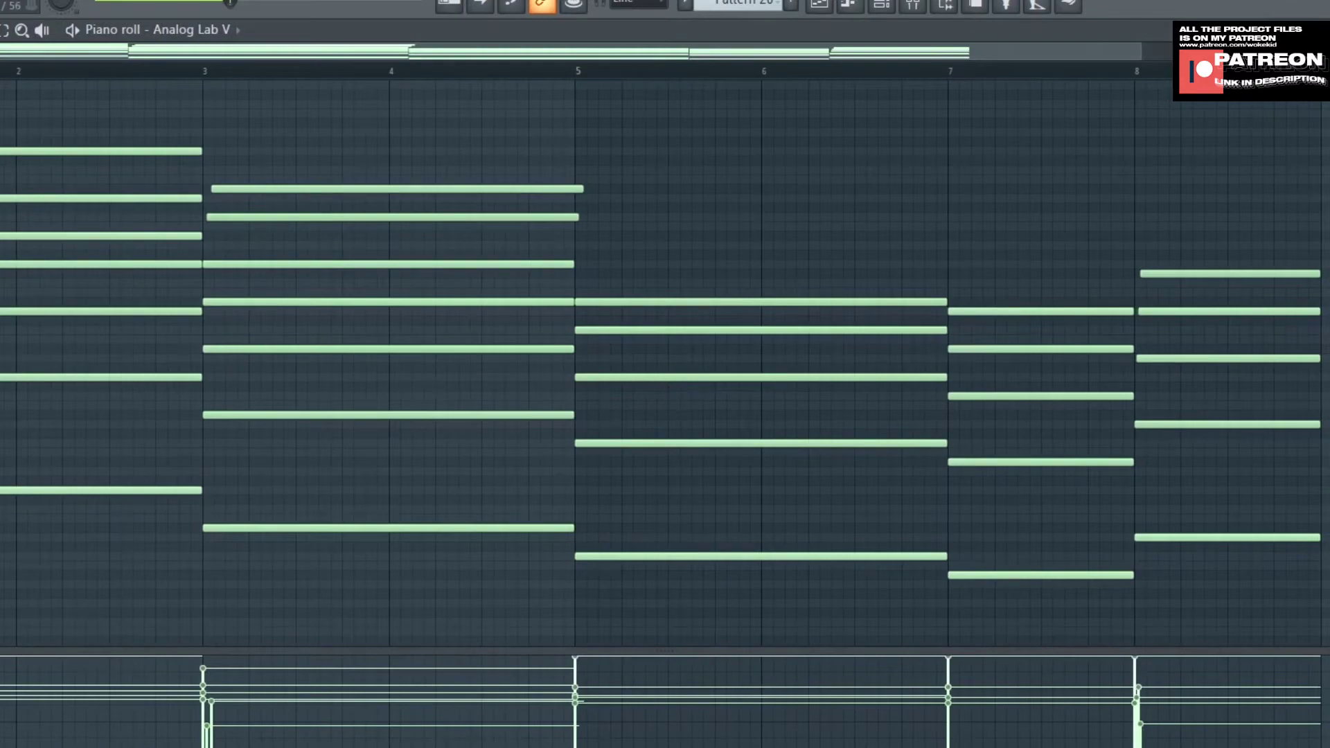
scroll(430, 372, up, 3)
scroll(430, 371, down, 3)
key(space)
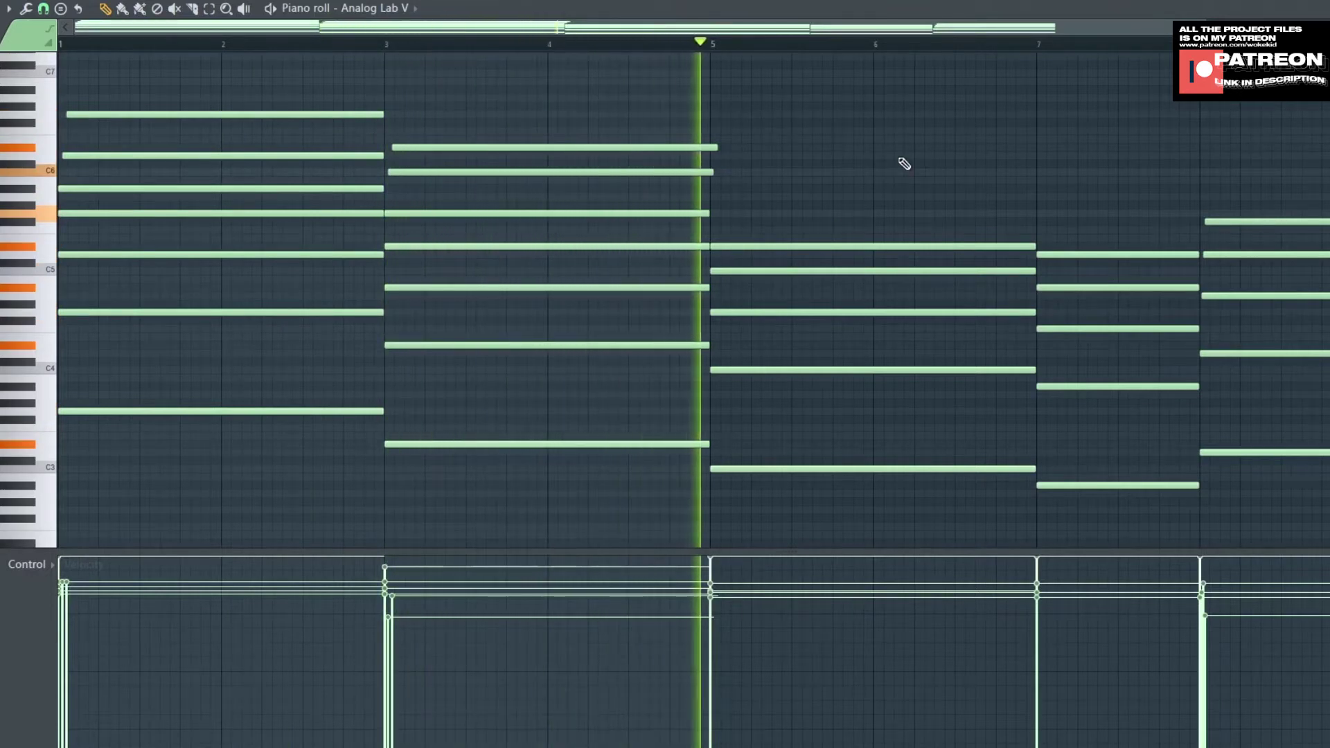
scroll(903, 166, down, 1)
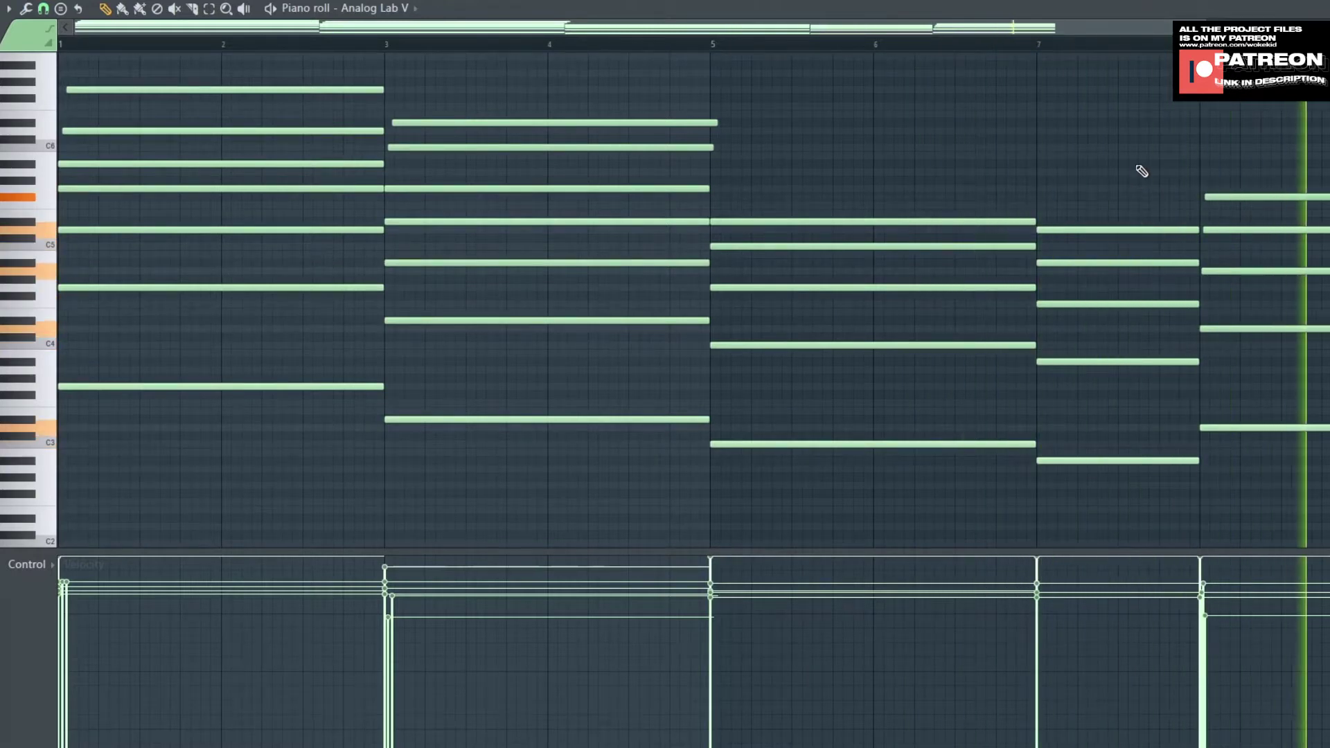
Step: Open the Analog Lab V instrument from the channel rack to view its Japanese Jazz Studio preset
key(F5)
key(F9)
key(F6)
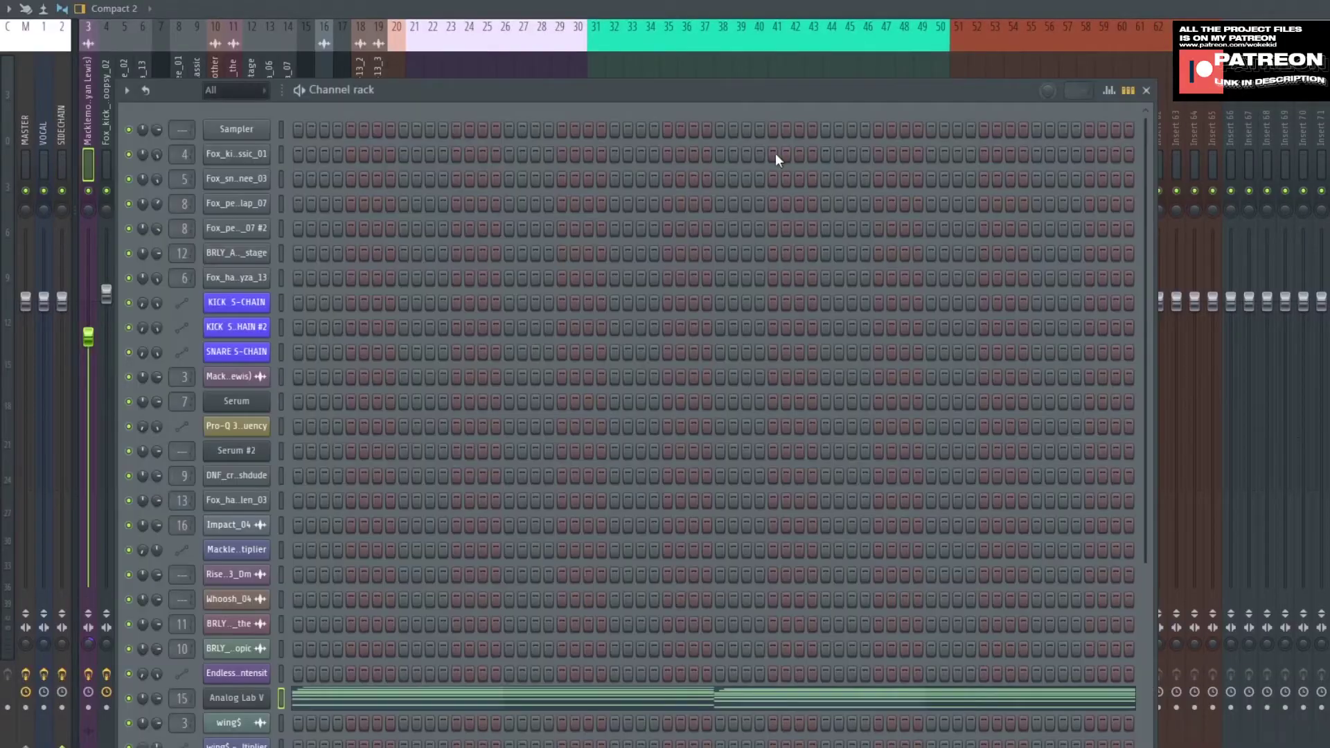
click(251, 699)
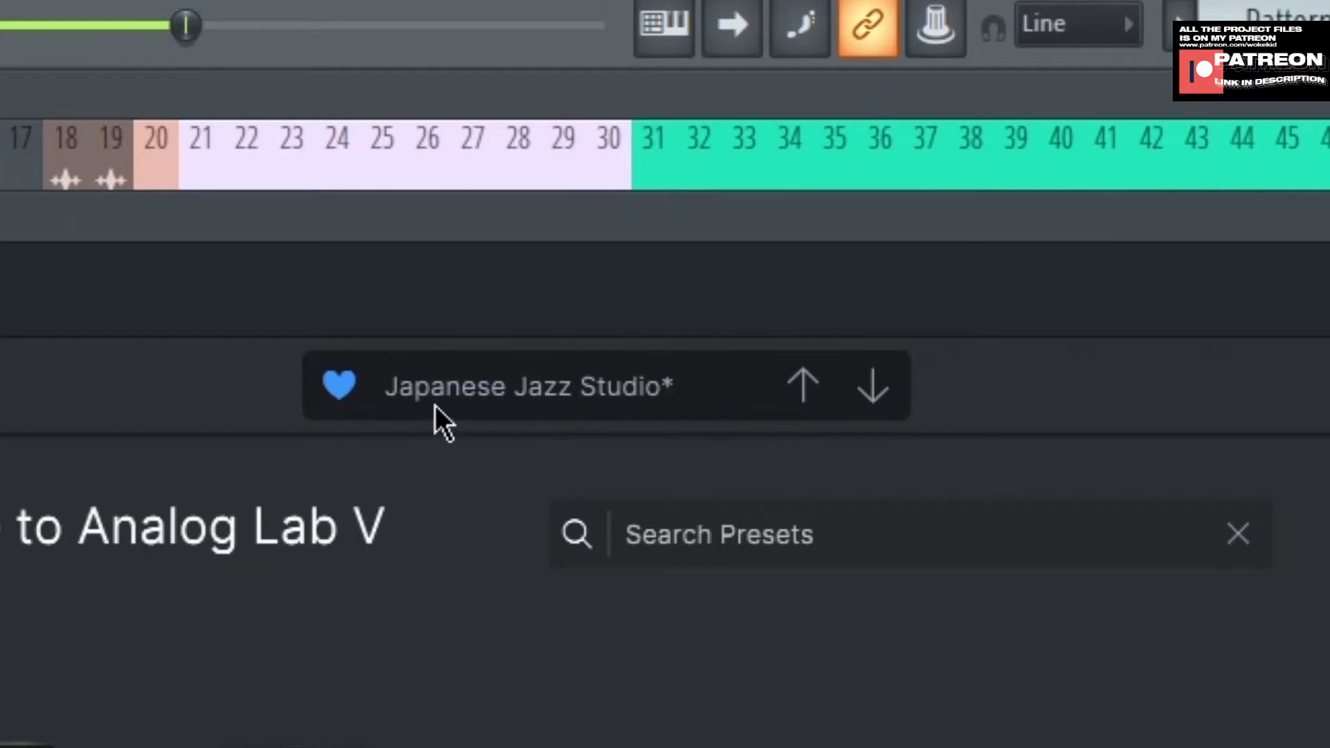
click(597, 409)
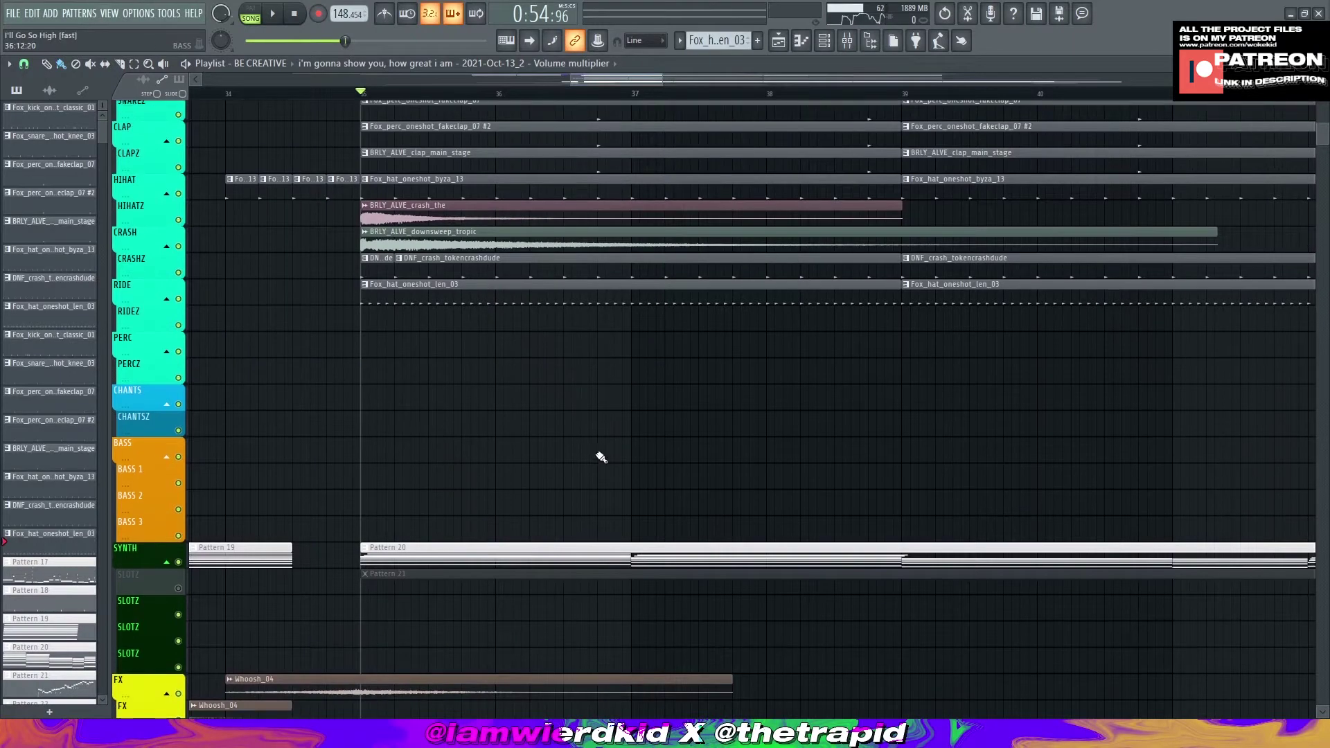
Step: Look over the drop's tracks in the playlist, from the FX group up to the vocal slots
scroll(600, 455, down, 3)
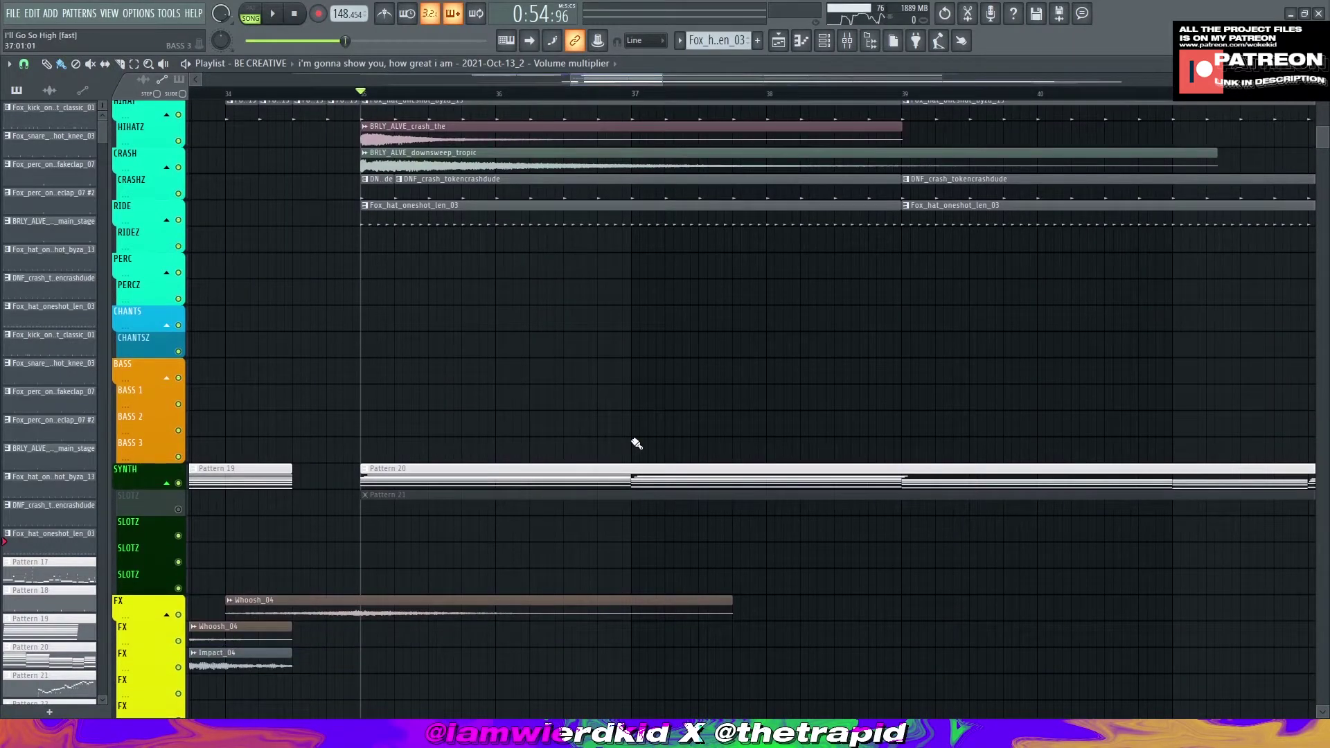
scroll(636, 415, down, 1)
key(space)
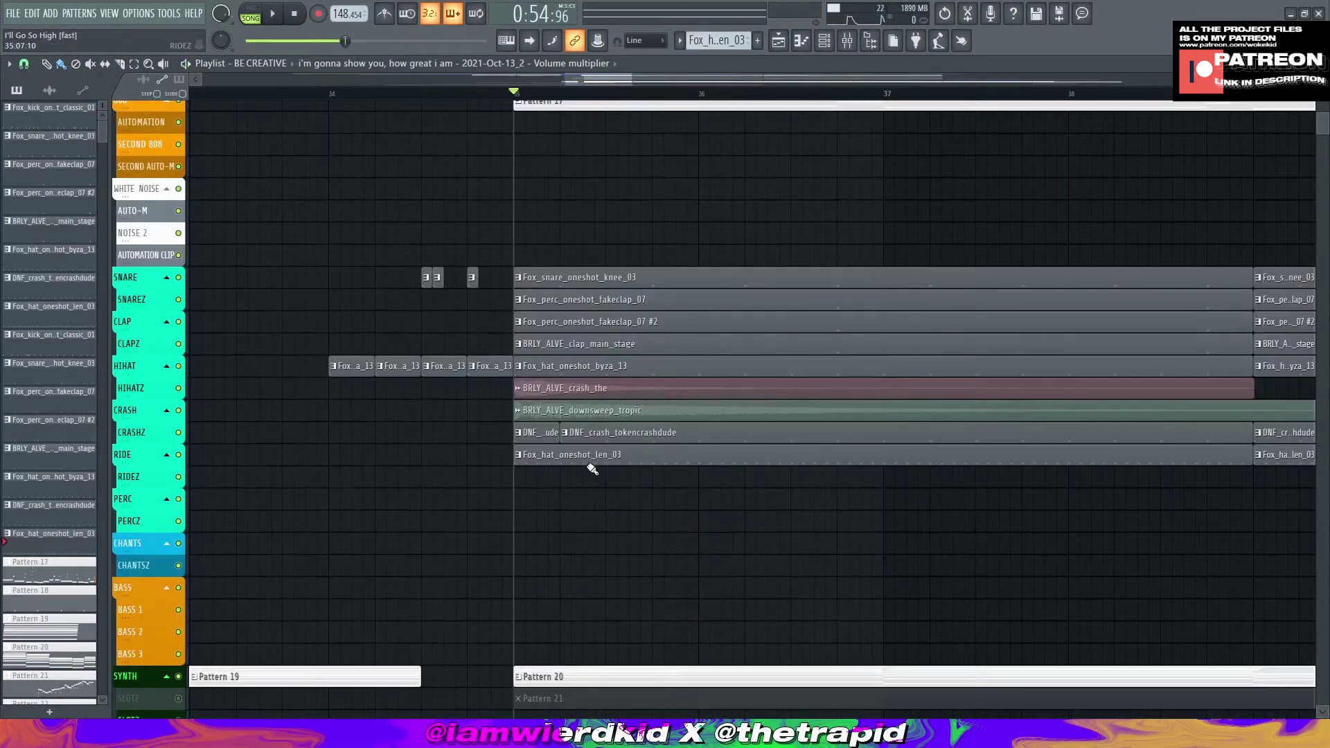
scroll(608, 482, down, 5)
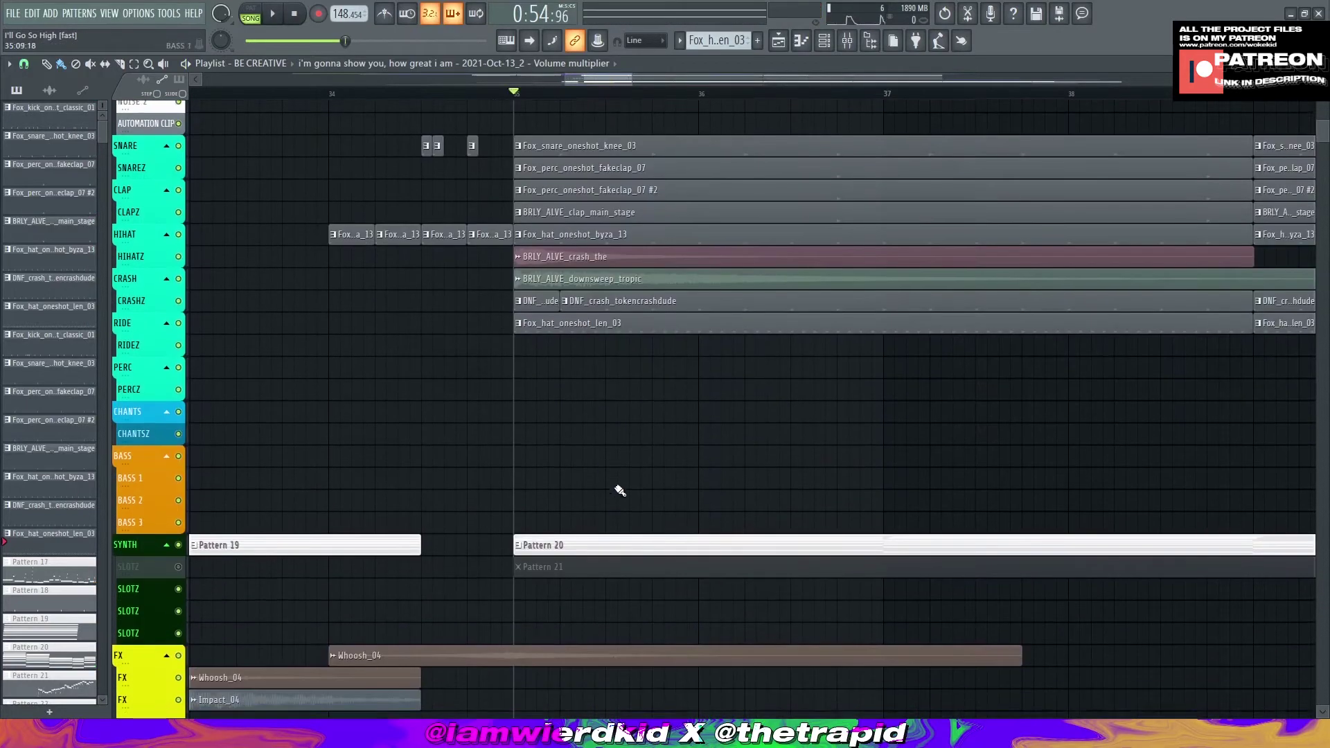
scroll(624, 481, up, 12)
scroll(645, 462, up, 2)
scroll(648, 461, up, 5)
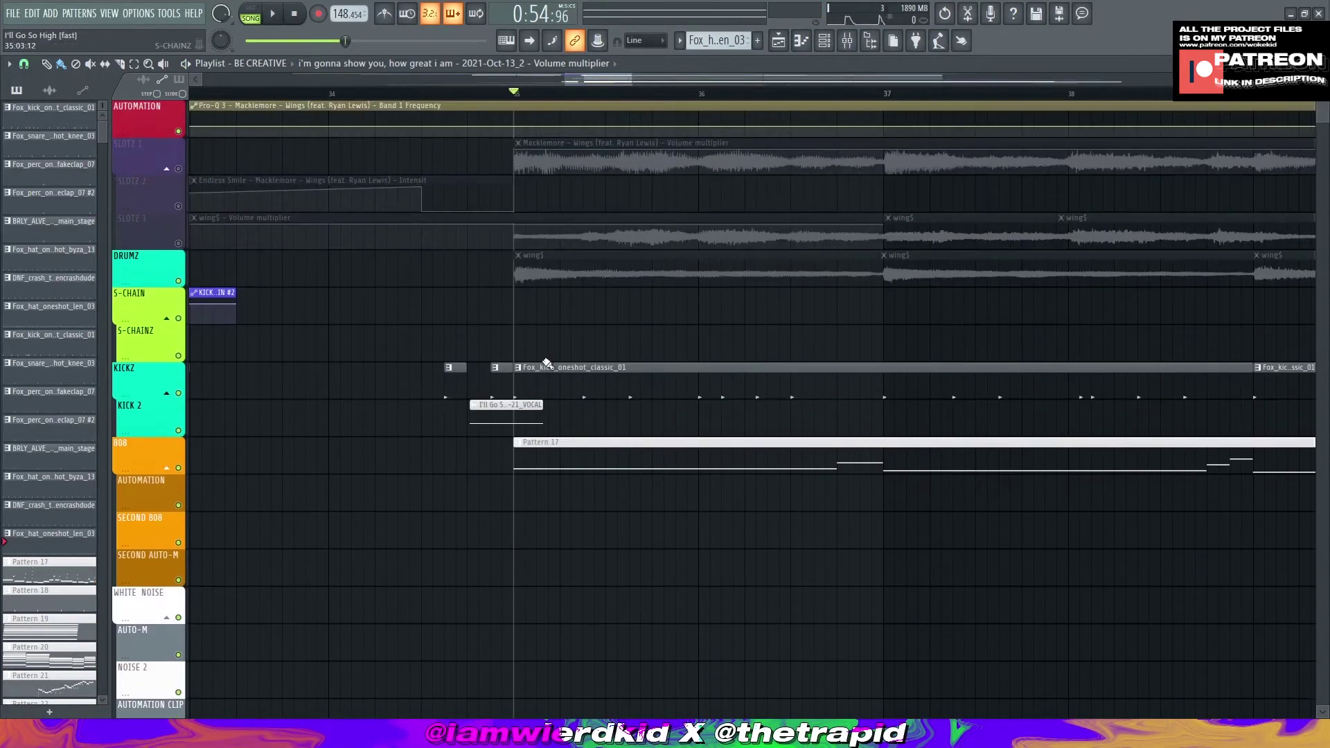
scroll(551, 353, up, 2)
scroll(558, 345, down, 3)
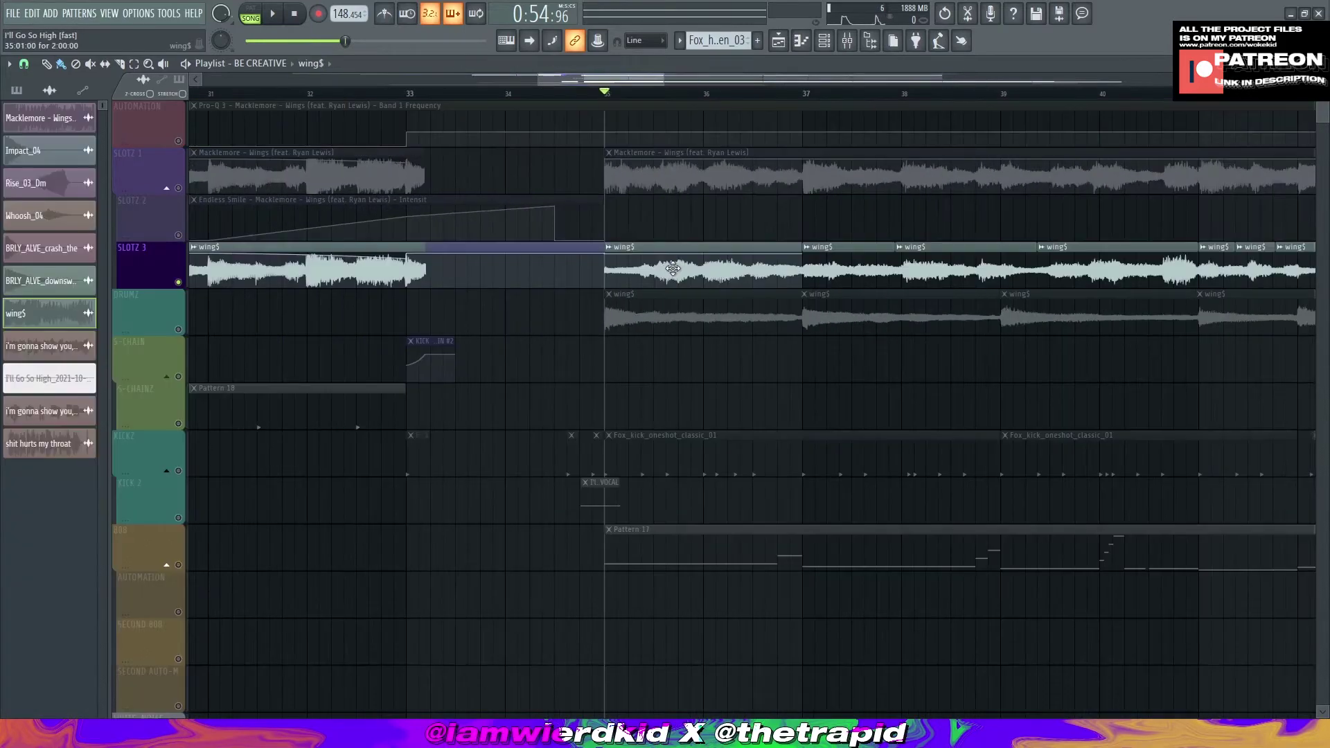
Step: Open the wing$ sample's channel settings from its SLOTZ 3 clip and inspect its time stretching and waveform
scroll(670, 269, down, 3)
scroll(475, 268, left, 2)
double_click(383, 247)
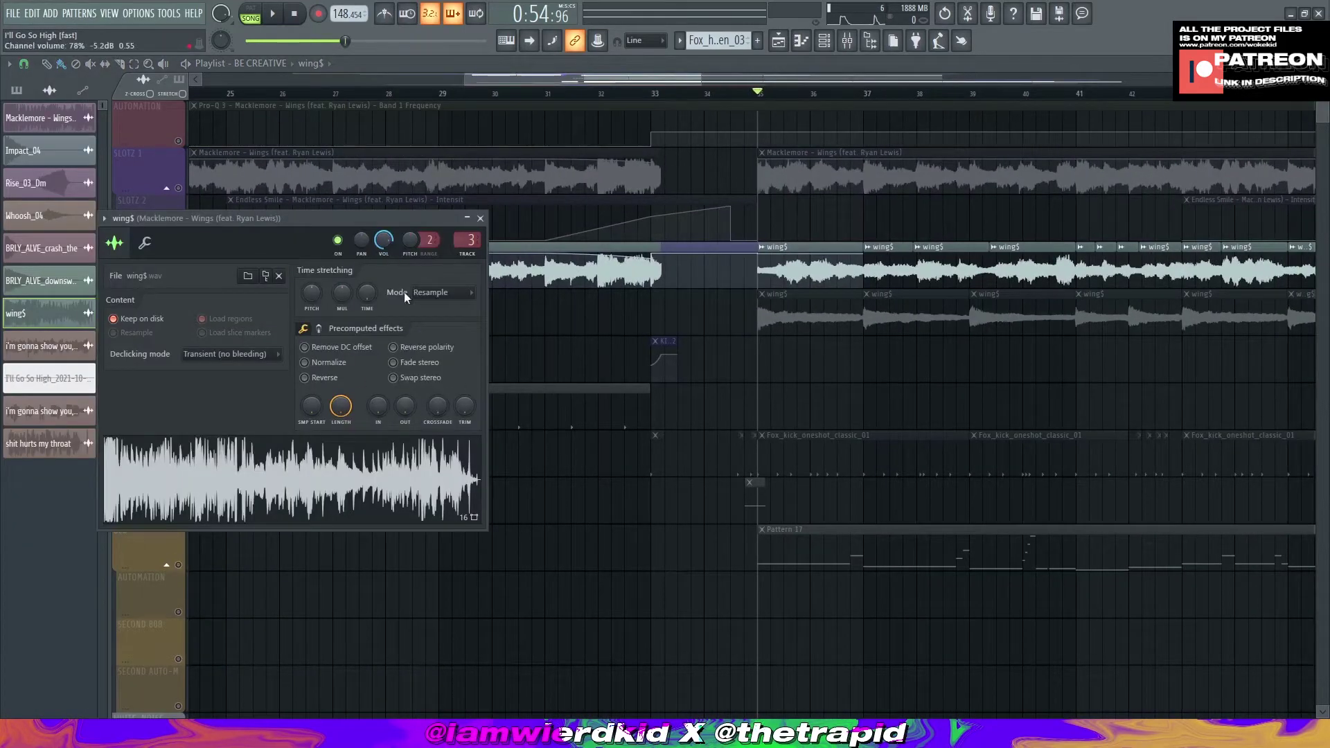
drag(406, 297, 824, 267)
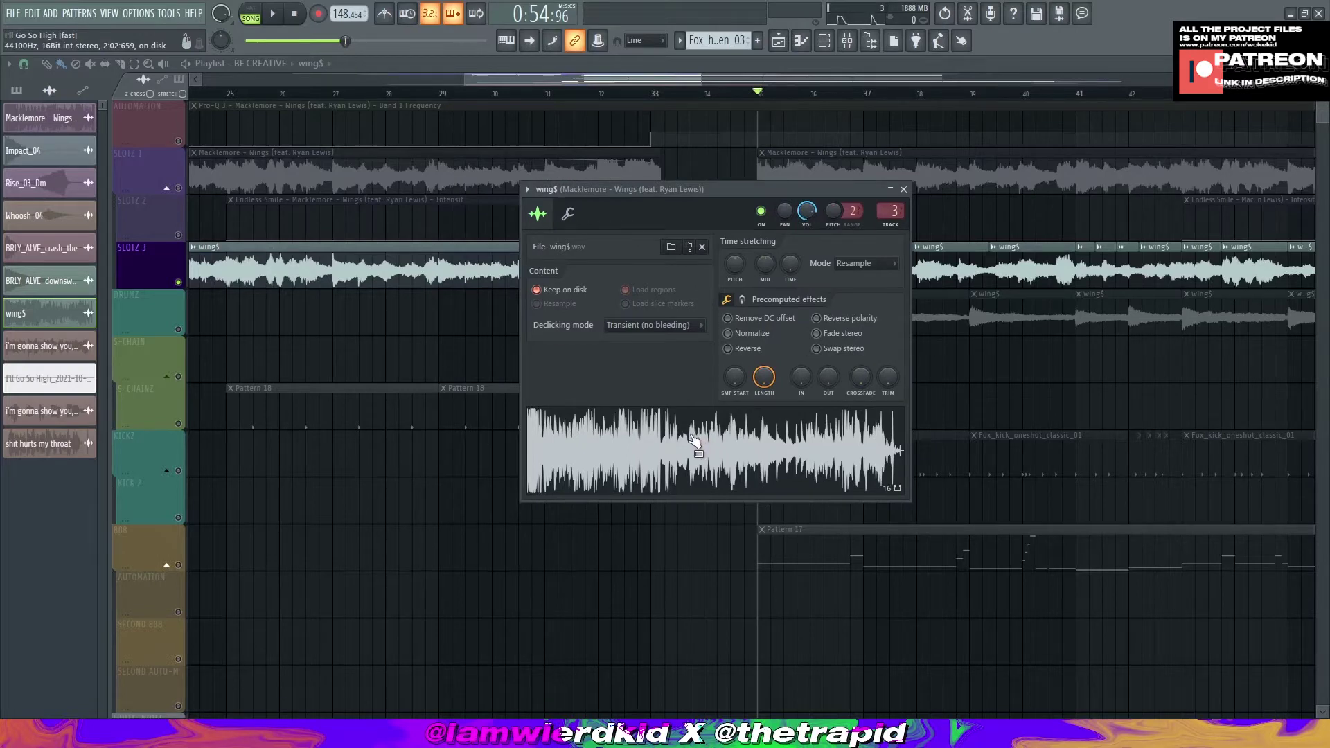
click(735, 461)
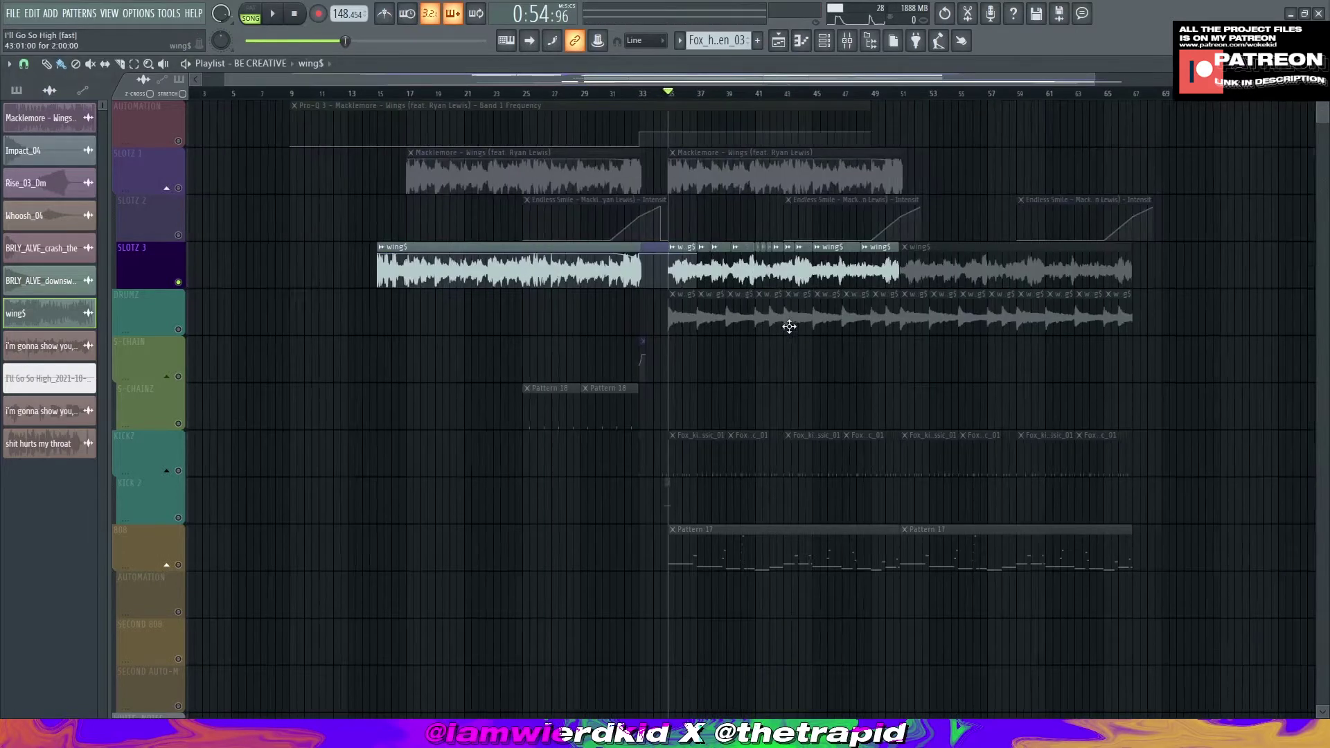
Step: Place a full-length wing$ clip on the S-CHAIN track at bar 89, in the empty space after the drop
scroll(901, 298, down, 1)
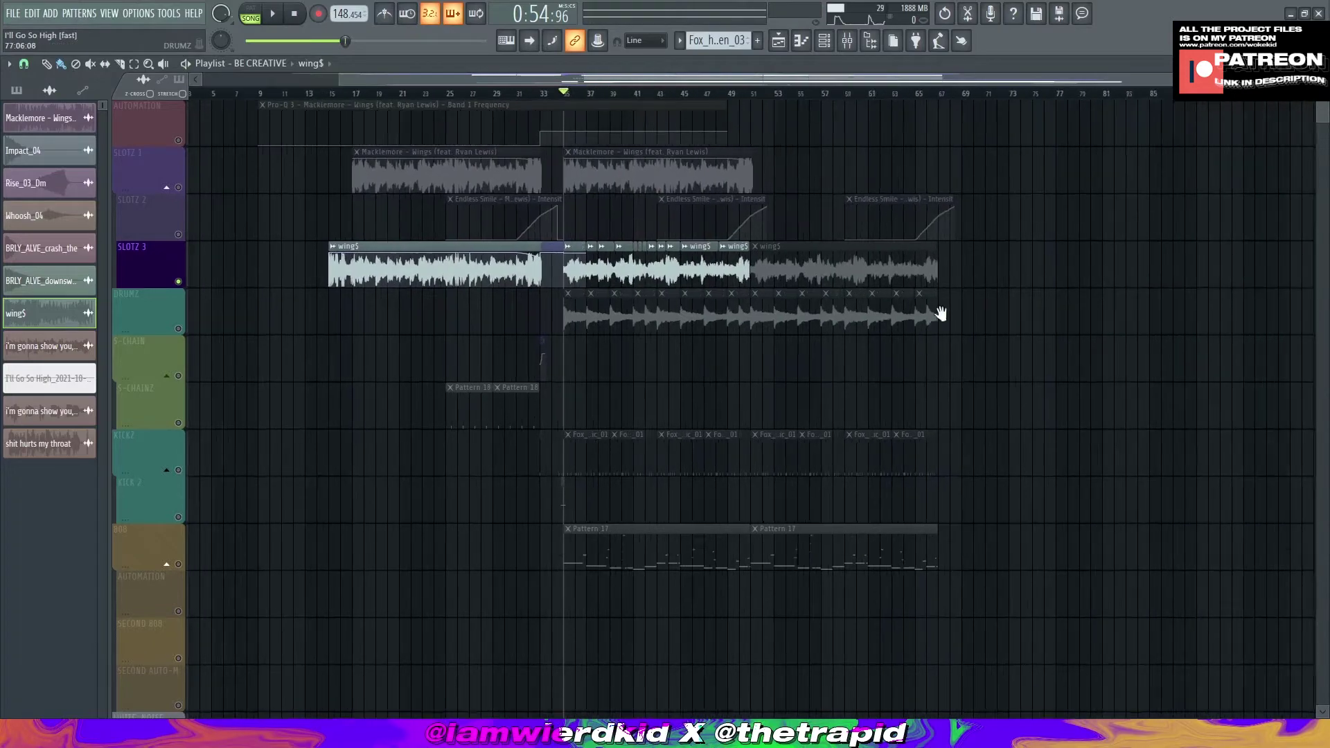
scroll(940, 315, right, 2)
double_click(336, 268)
click(1059, 356)
scroll(831, 360, right, 3)
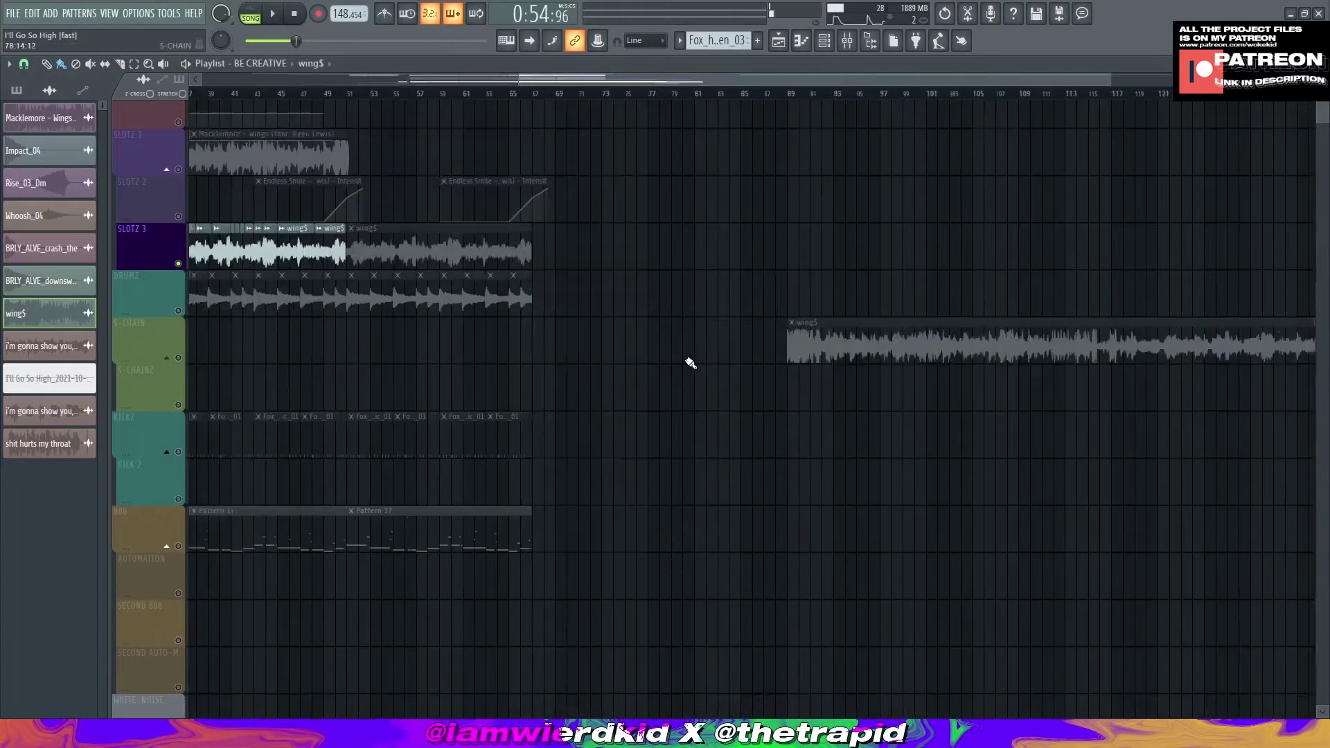
Step: Turn all playlist tracks back on and set the playhead to bar 121 within the full wing$ clip
scroll(960, 386, up, 2)
scroll(831, 381, right, 2)
right_click(178, 362)
click(844, 93)
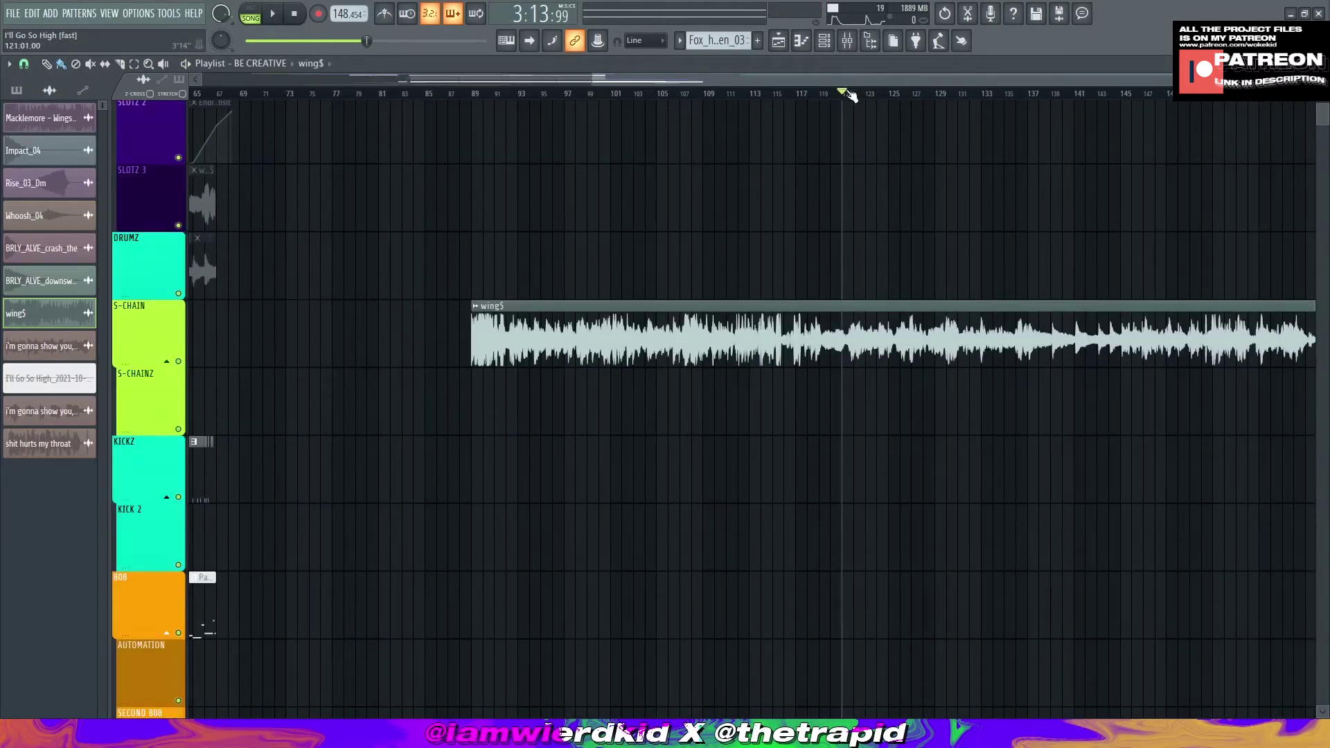
scroll(641, 201, up, 2)
scroll(891, 328, down, 2)
drag(892, 328, 828, 339)
scroll(614, 335, up, 2)
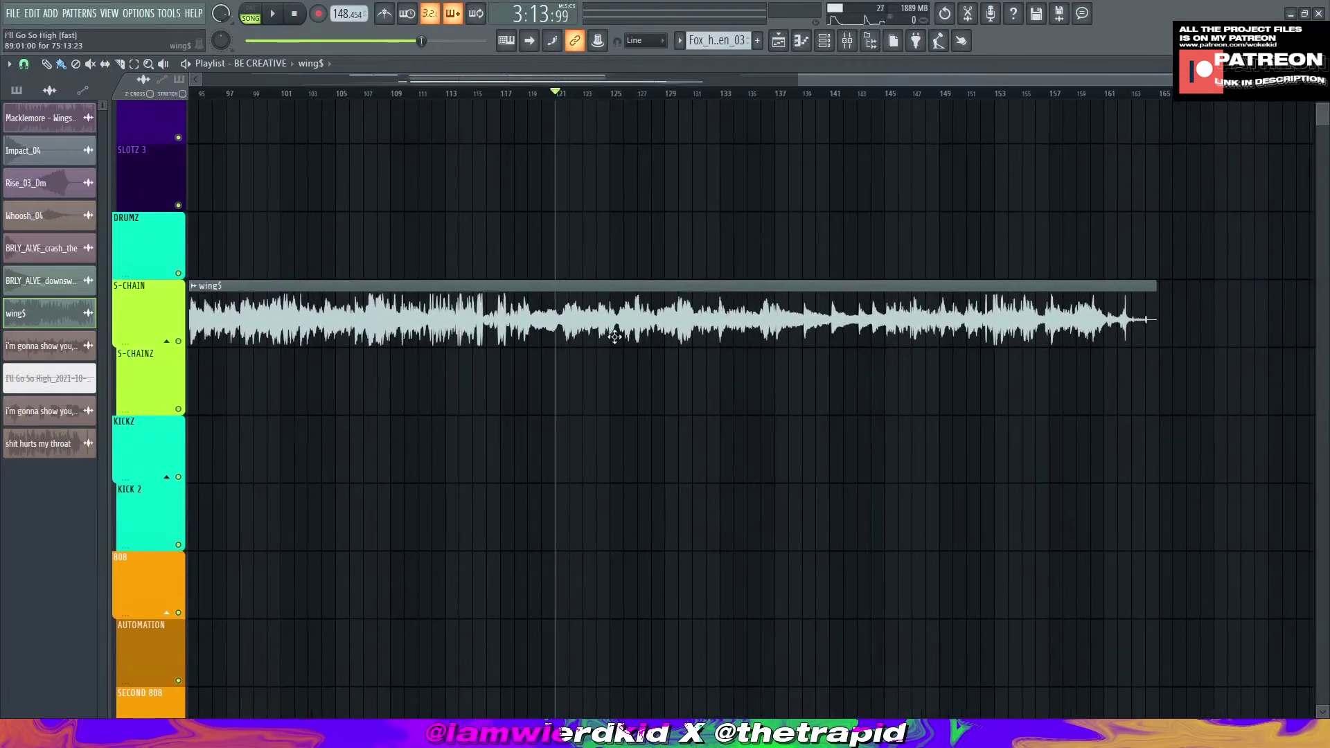
Step: Play the full wing$ clip on the S-CHAIN track from bar 121 to hear the source of the chops
drag(614, 335, 658, 360)
key(space)
scroll(681, 207, up, 2)
drag(748, 444, 632, 572)
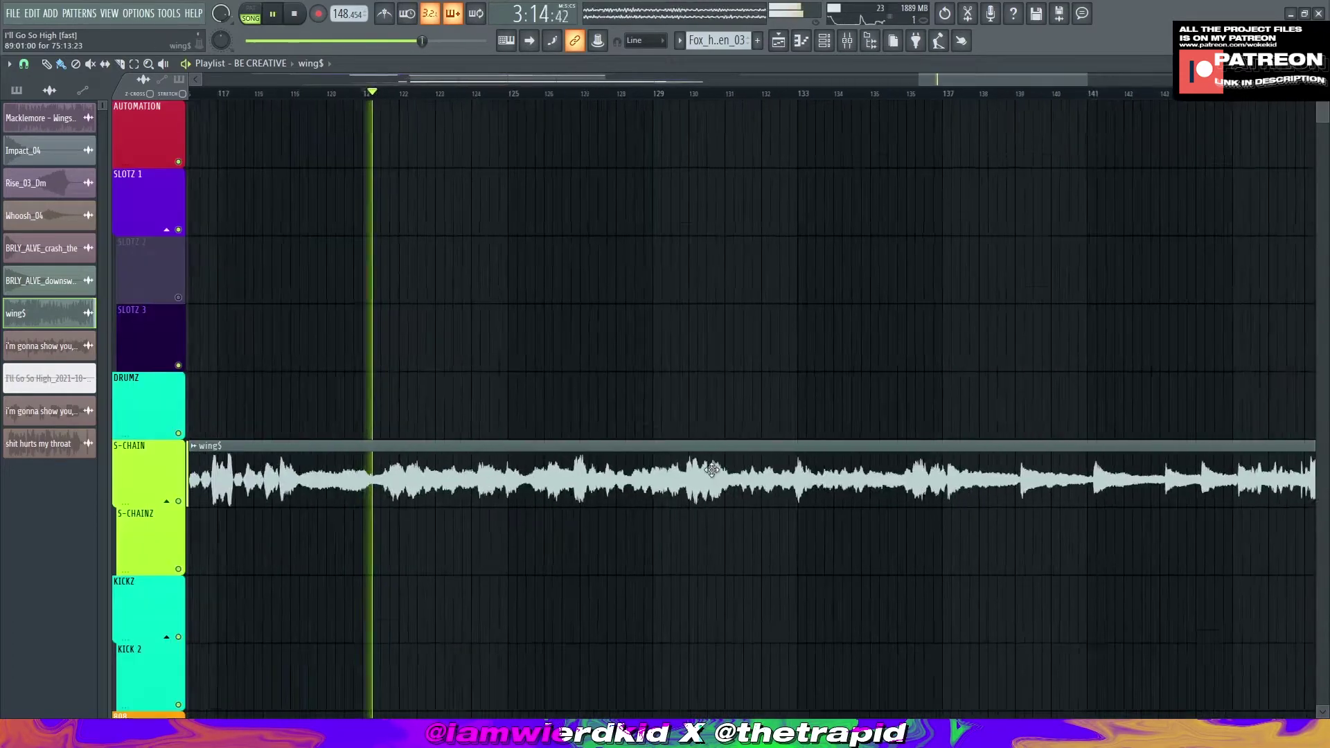
drag(632, 678, 600, 409)
scroll(600, 409, up, 1)
drag(415, 383, 674, 461)
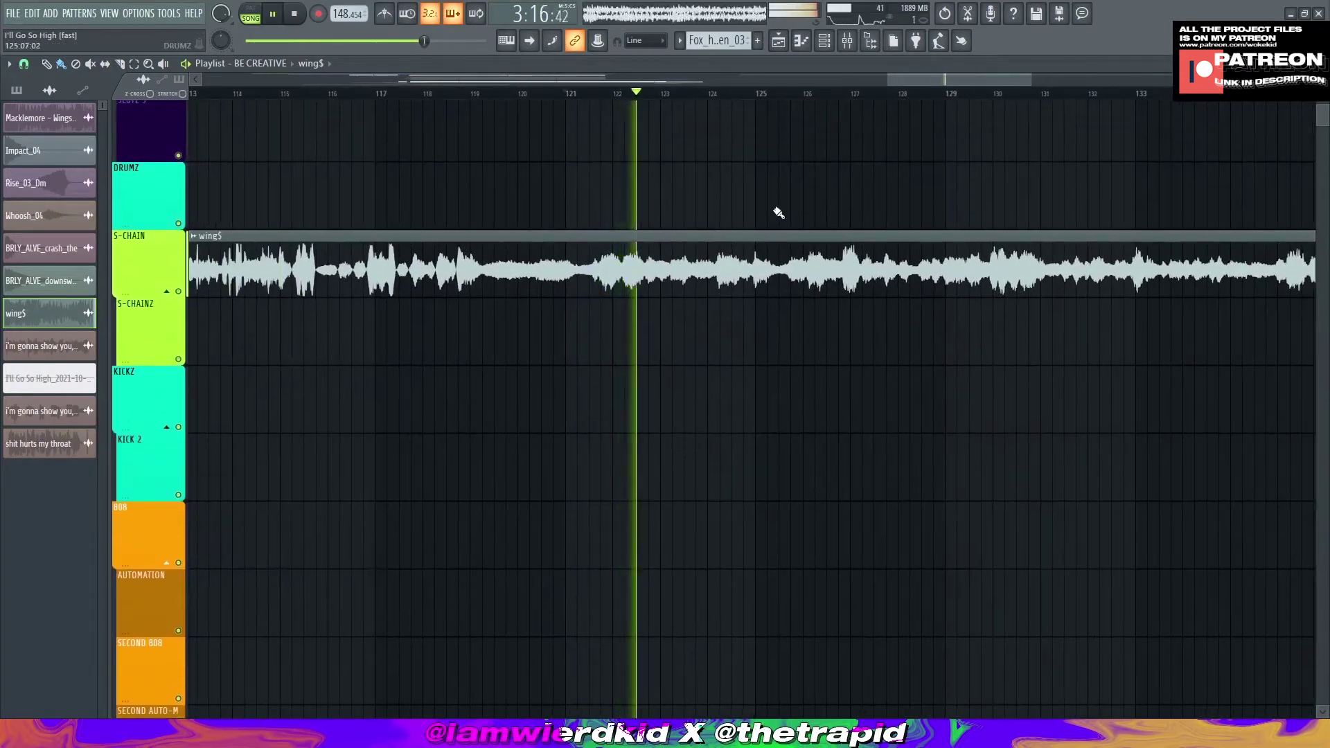
key(space)
scroll(567, 278, up, 2)
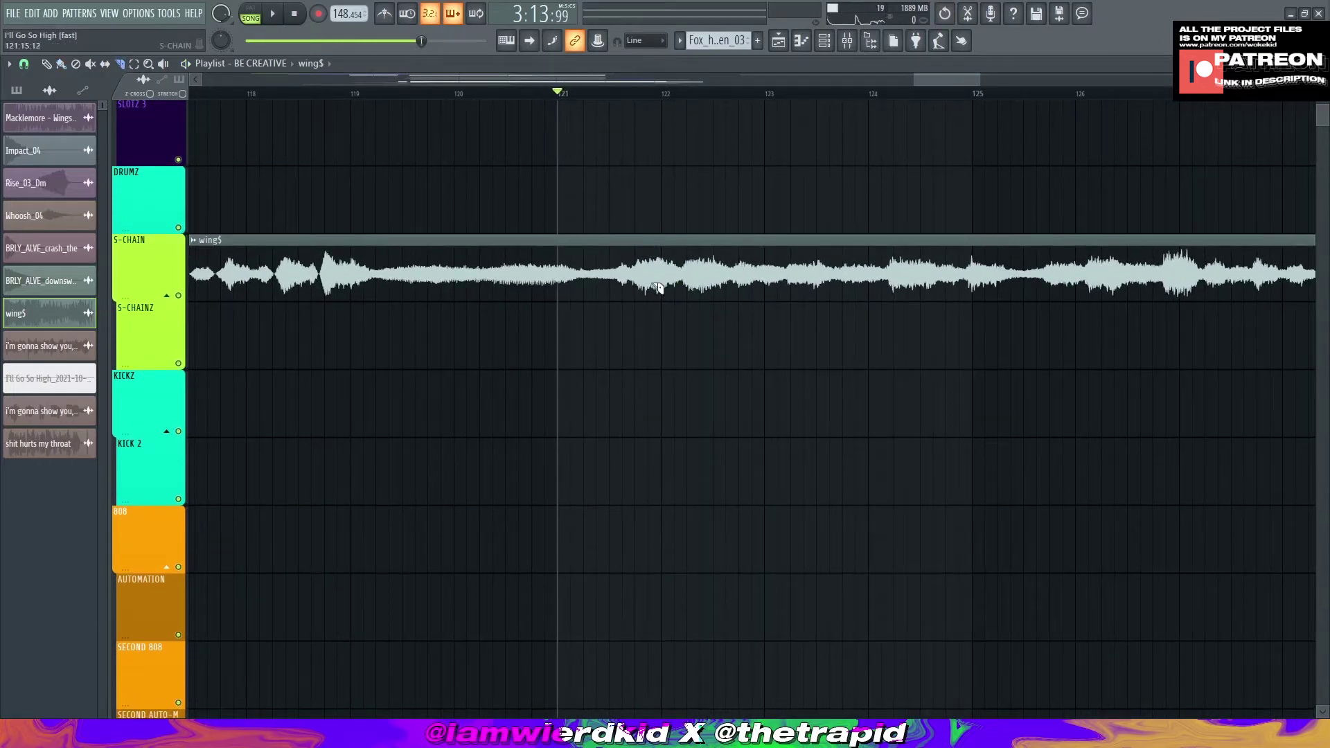
Step: Slice the full wing$ clip shortly after bar 121 and delete the part before the cut
right_click(574, 273)
key(ctrl+z)
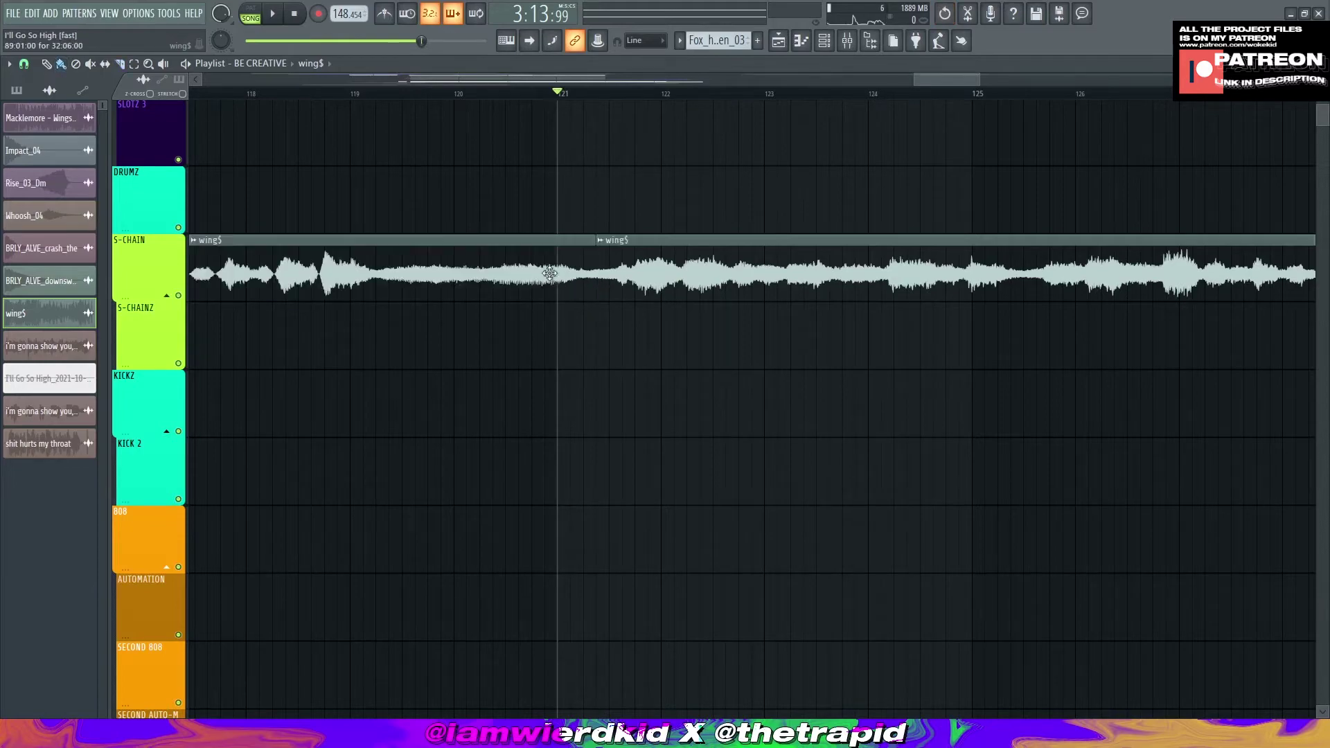
right_click(549, 274)
Step: Move the remaining wing$ piece back to bar 105 and compare it with the chopped clips on SLOTZ 3 from bar 35
scroll(665, 274, down, 6)
drag(789, 280, 1004, 346)
scroll(645, 284, down, 1)
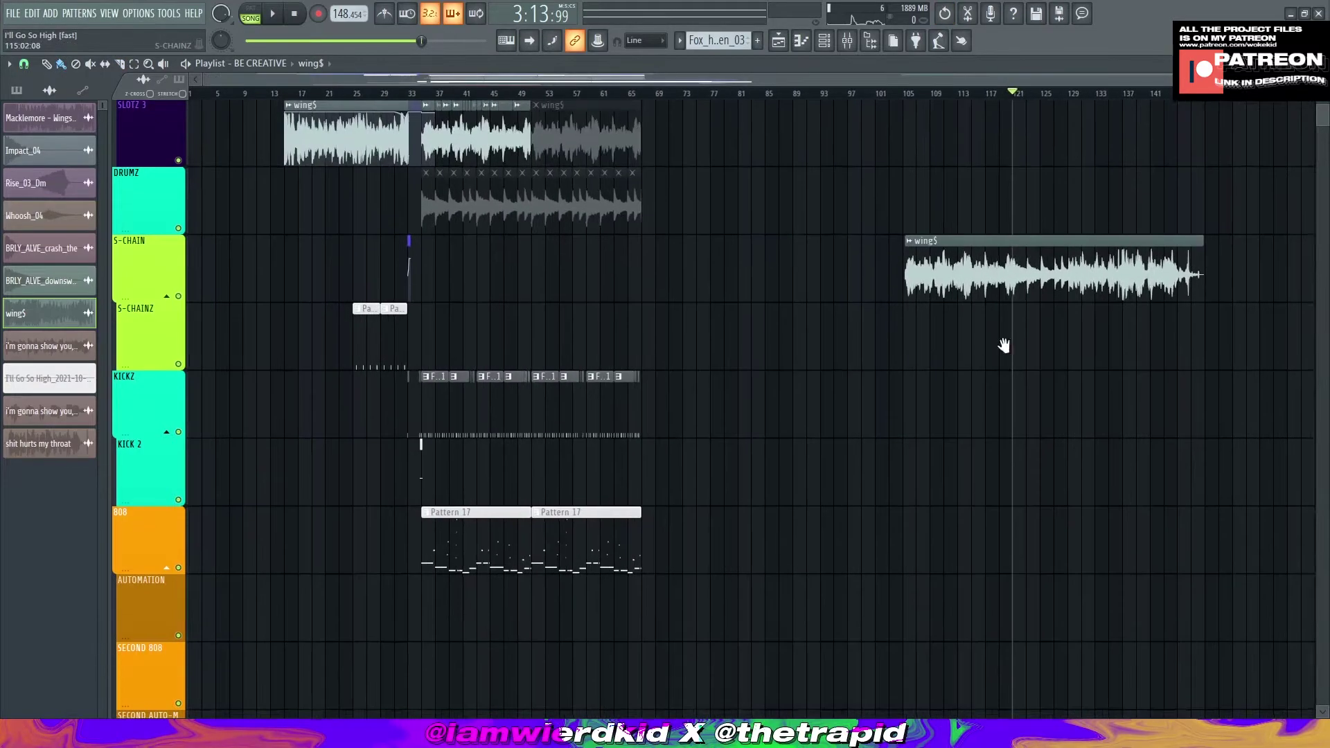
scroll(1004, 345, up, 4)
scroll(776, 365, up, 6)
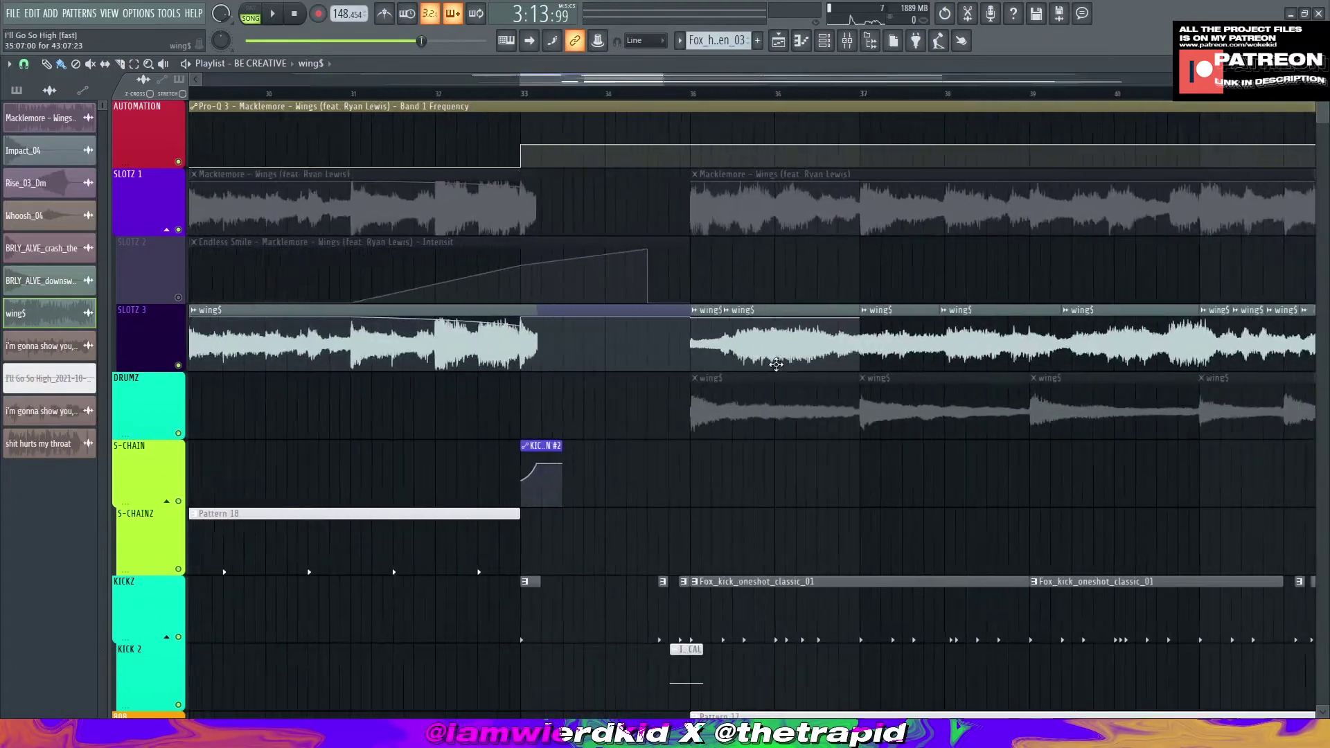
scroll(784, 367, up, 1)
scroll(929, 428, down, 7)
scroll(1108, 374, down, 3)
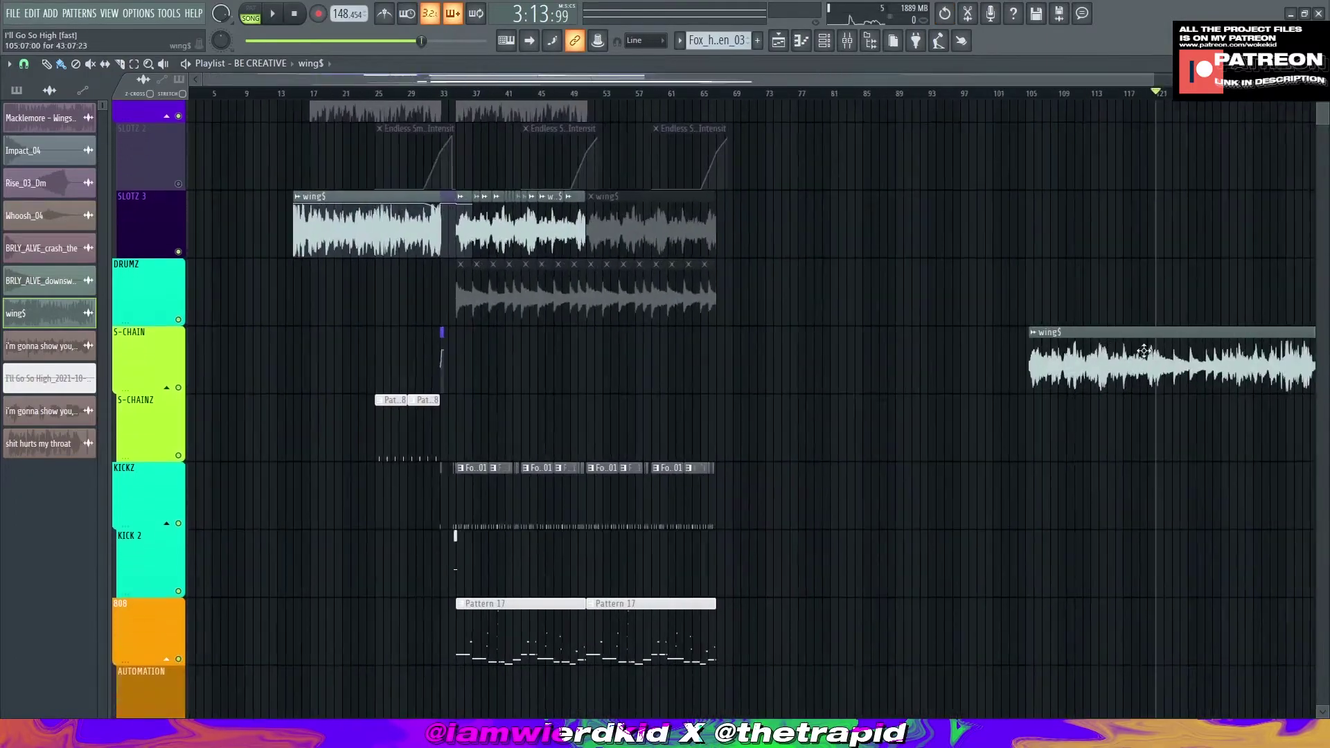
Step: Delete the leftover wing$ piece from the S-CHAIN track and set the playhead to bar 35
right_click(1144, 351)
scroll(804, 166, up, 8)
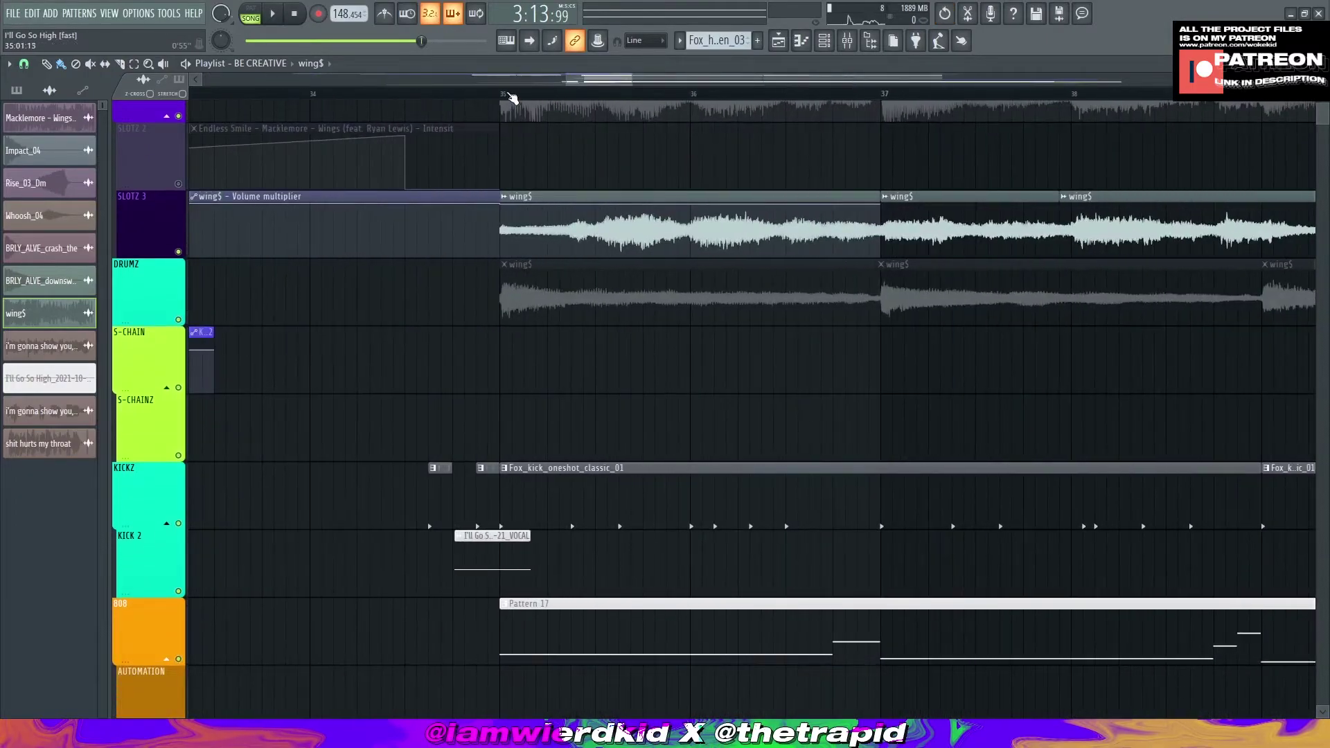
click(510, 95)
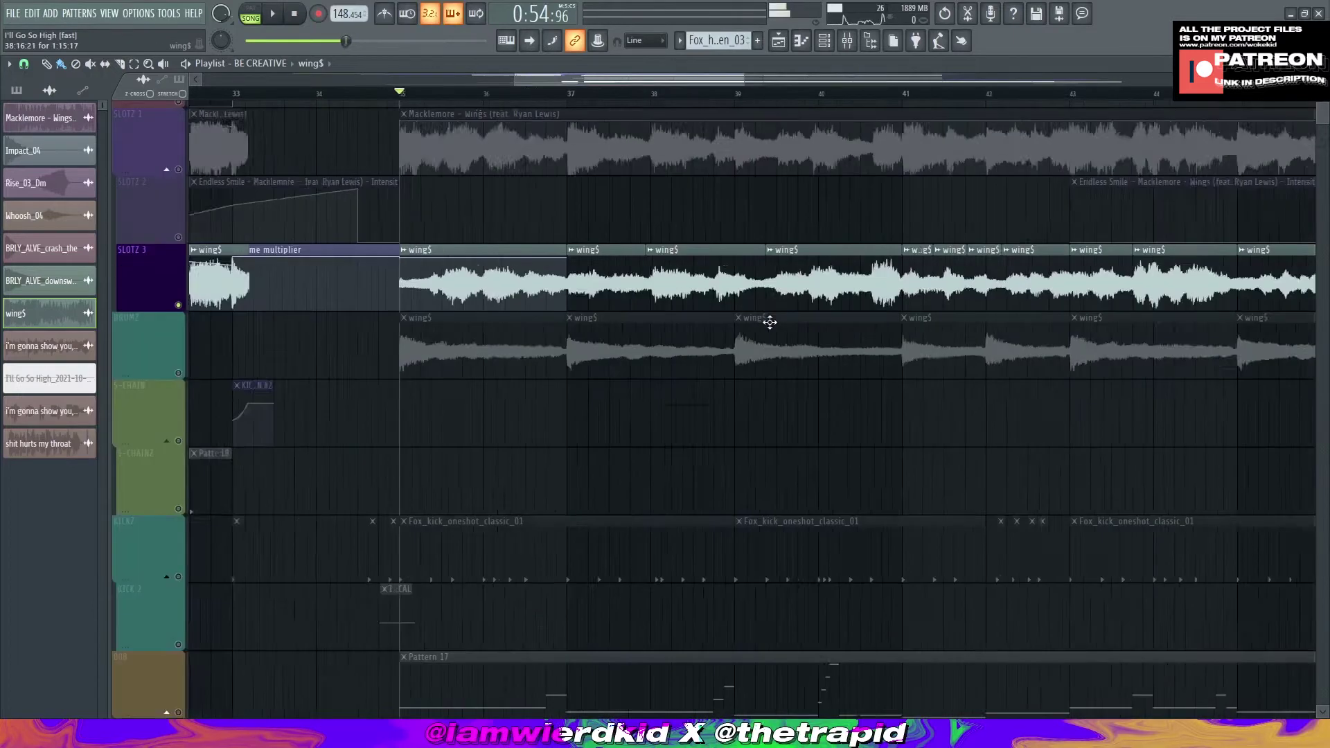
Step: Unmute the first three wing$ clips on the DRUMZ track and solo that track
scroll(766, 325, down, 2)
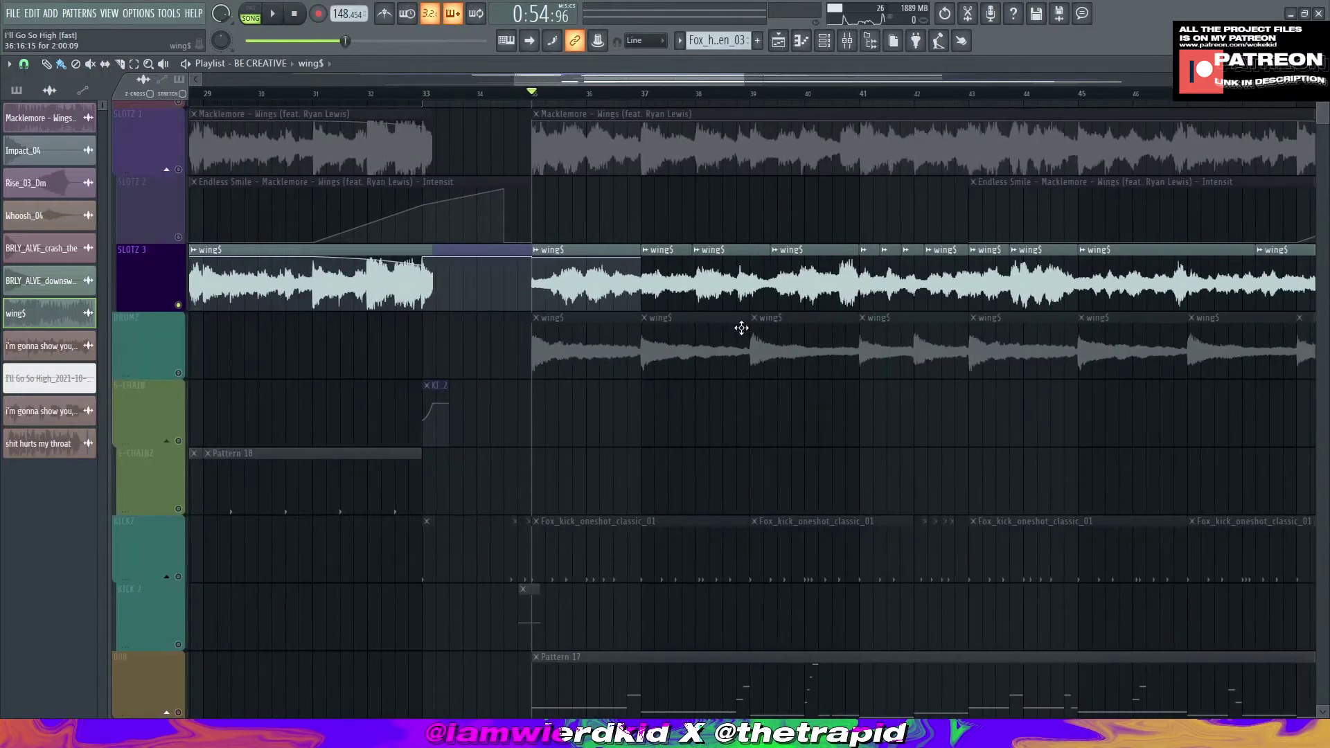
click(178, 377)
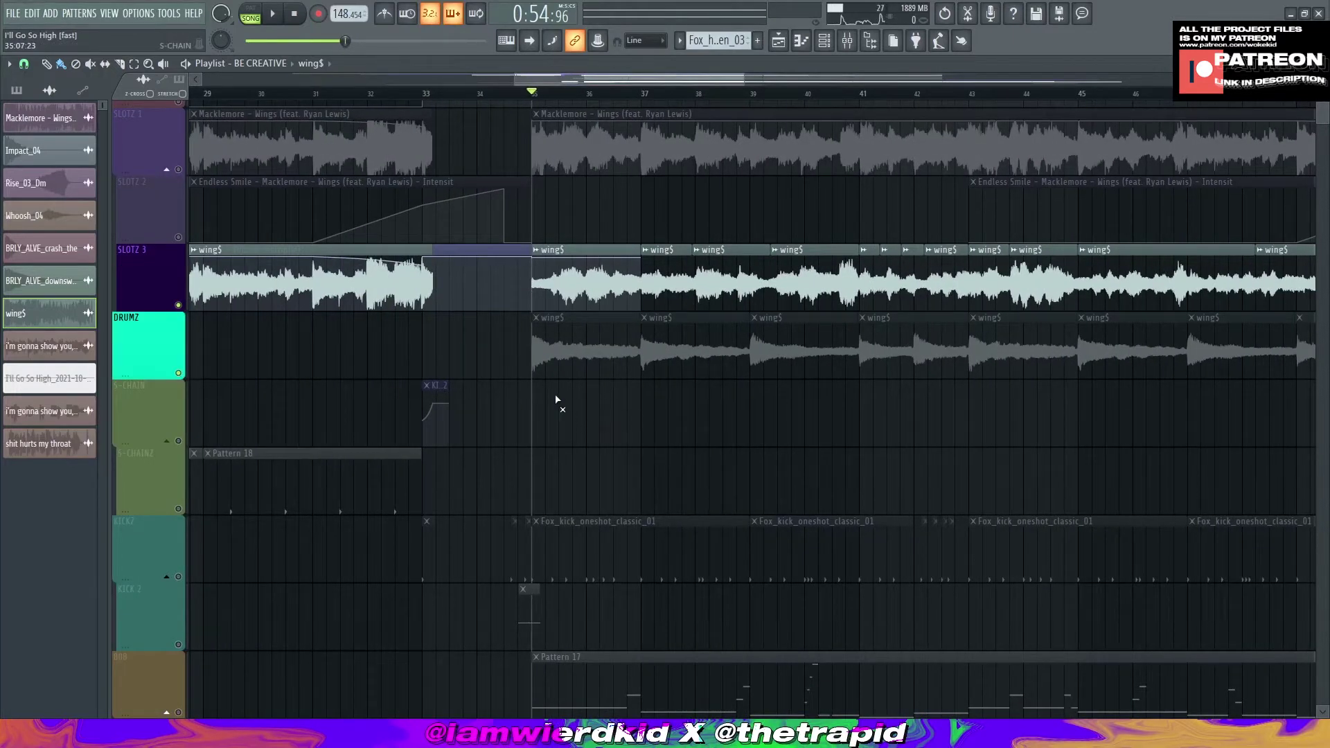
drag(570, 359, 754, 349)
right_click(178, 375)
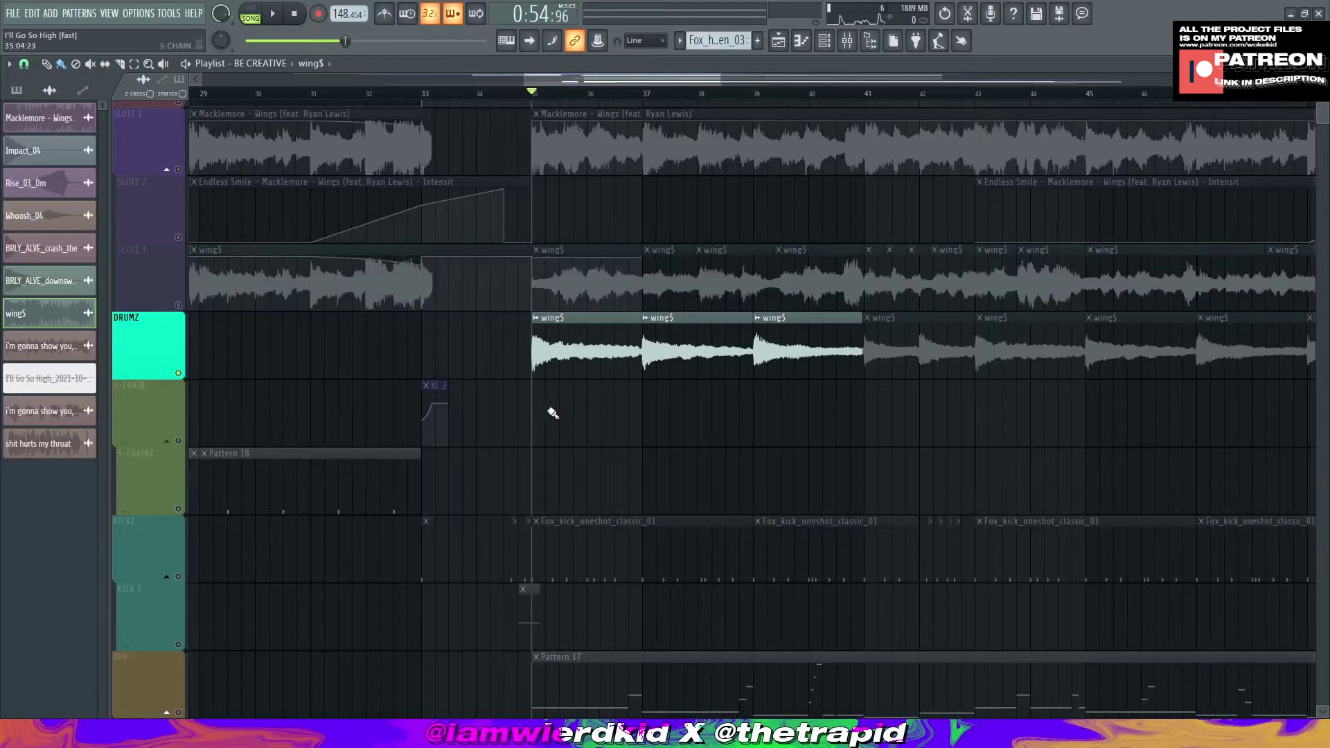
Step: Play the three soloed wing$ chops on DRUMZ individually from bars 35, 37 and 39
scroll(603, 413, up, 3)
scroll(628, 413, down, 2)
key(space)
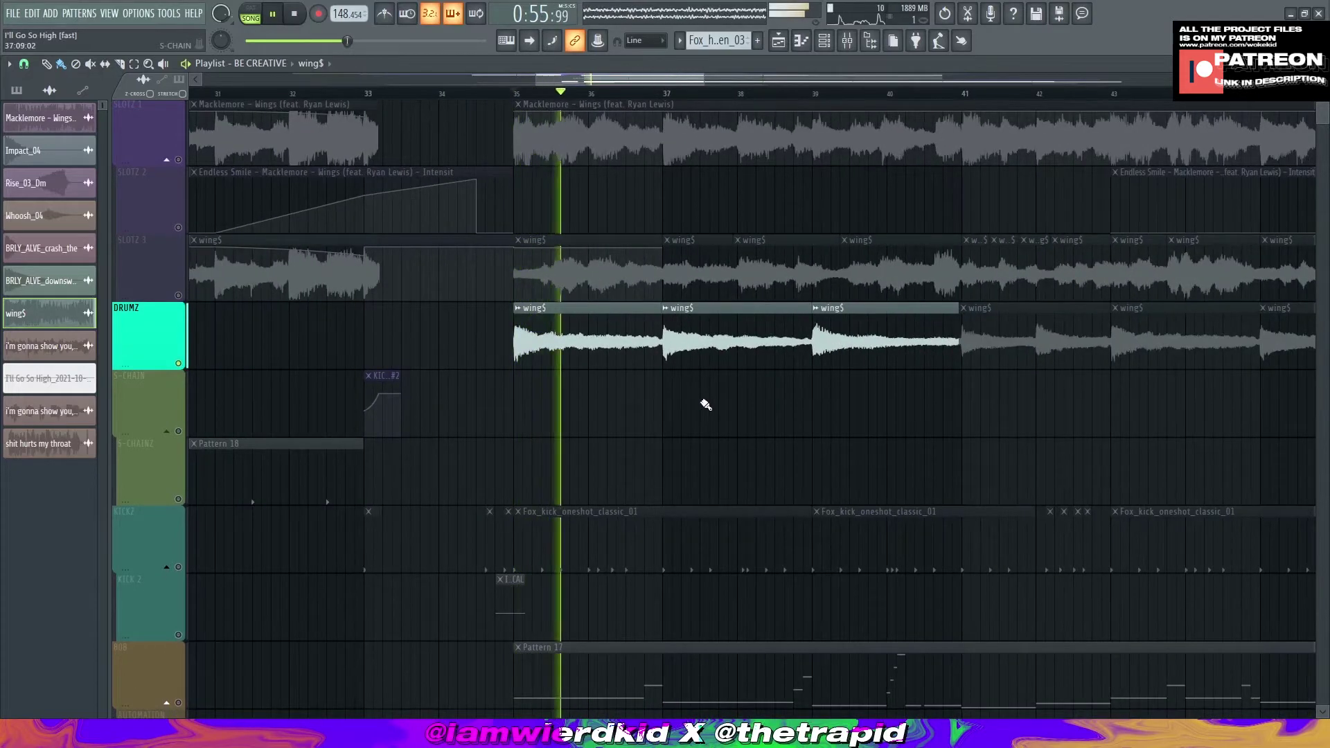
key(space)
click(667, 94)
key(space)
key(space)
click(665, 93)
key(space)
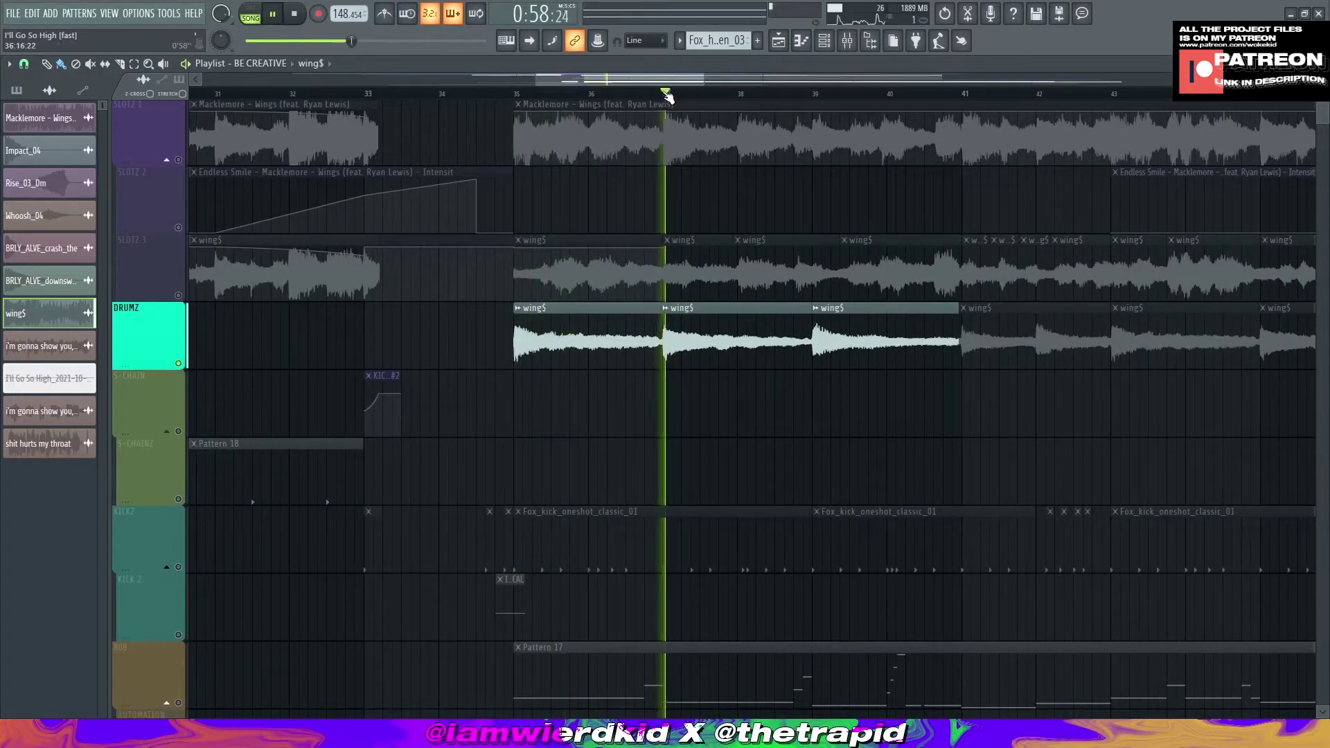
click(812, 95)
key(space)
Step: Turn all playlist tracks back on and mute the first three wing$ clips on DRUMZ again
right_click(178, 364)
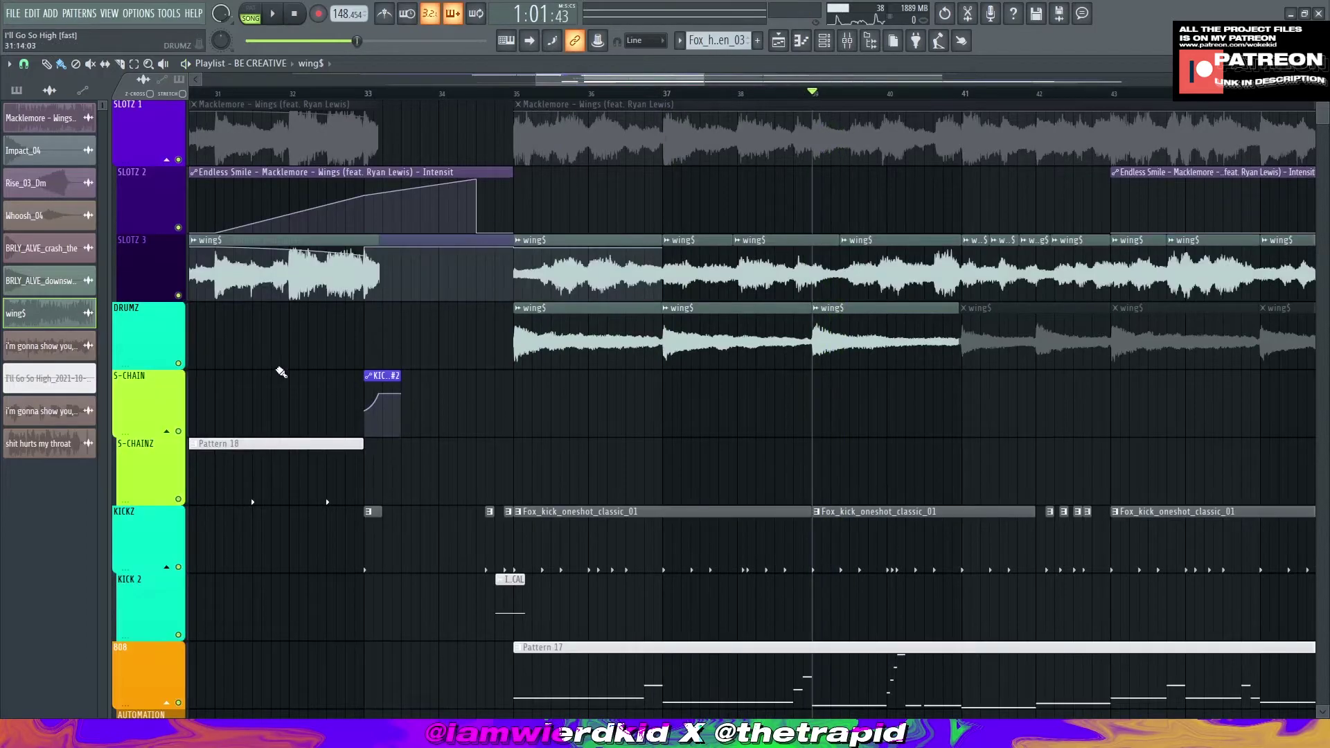
scroll(487, 352, down, 2)
drag(486, 352, 751, 345)
key(alt+m)
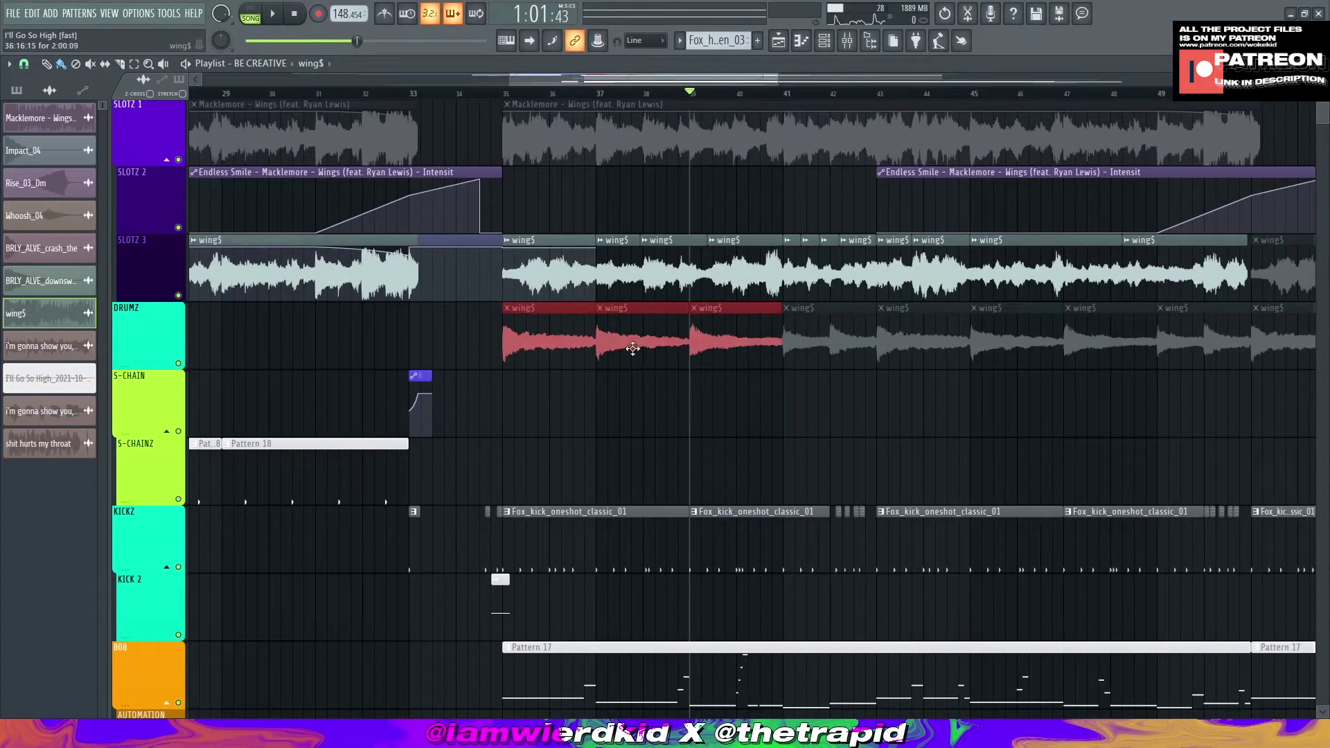
Step: Solo the SYNTH track and play its Pattern 20 chords from bar 35
scroll(647, 380, down, 10)
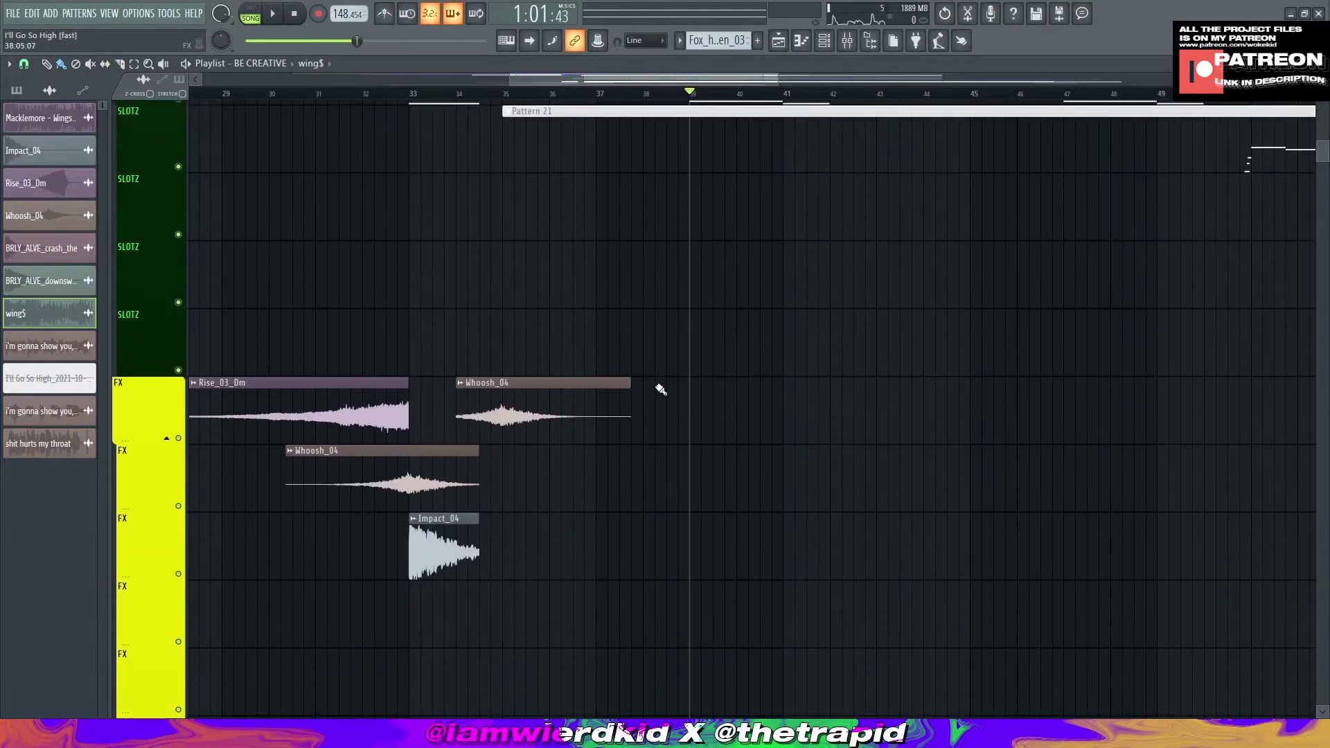
scroll(661, 390, up, 4)
click(506, 94)
right_click(178, 363)
key(space)
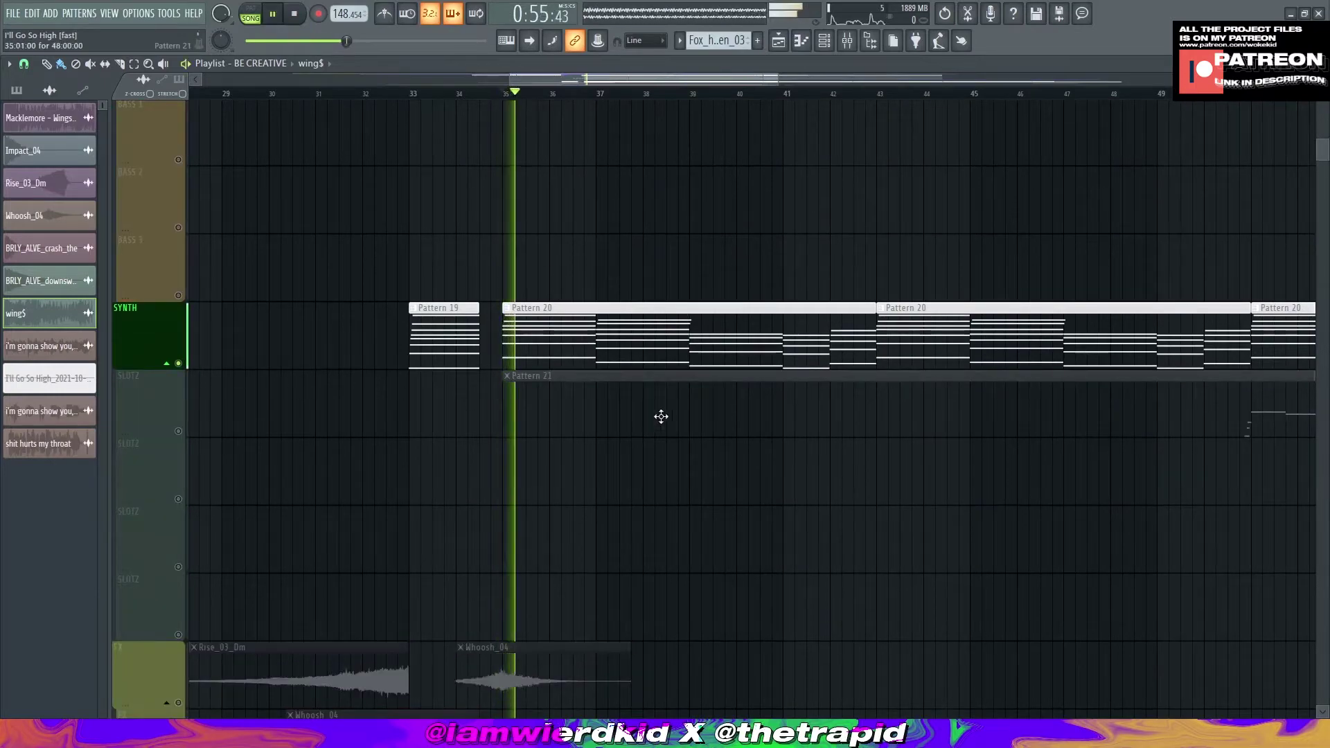
key(space)
Step: Replay the soloed synth chords from bar 35 while looking over the arrangement down to the FX and vocal tracks
scroll(669, 374, down, 5)
scroll(581, 355, up, 5)
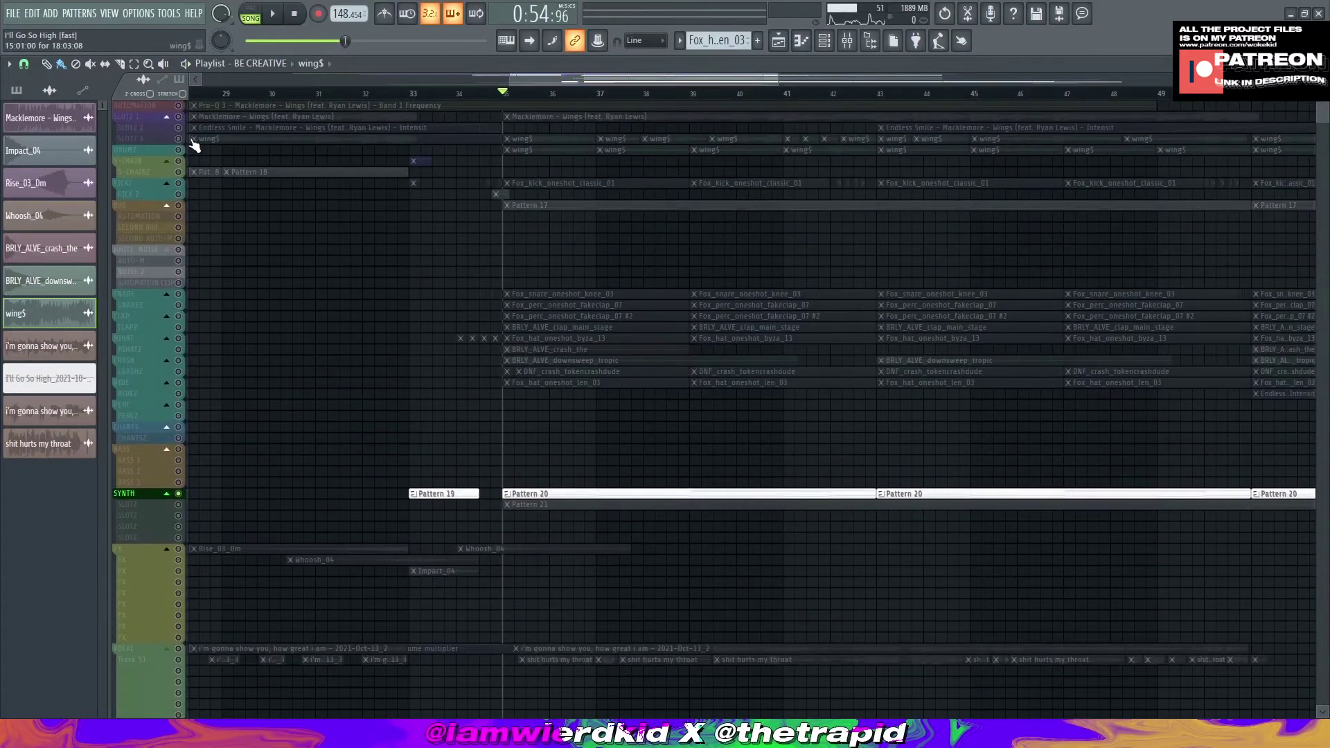
scroll(608, 377, down, 3)
key(space)
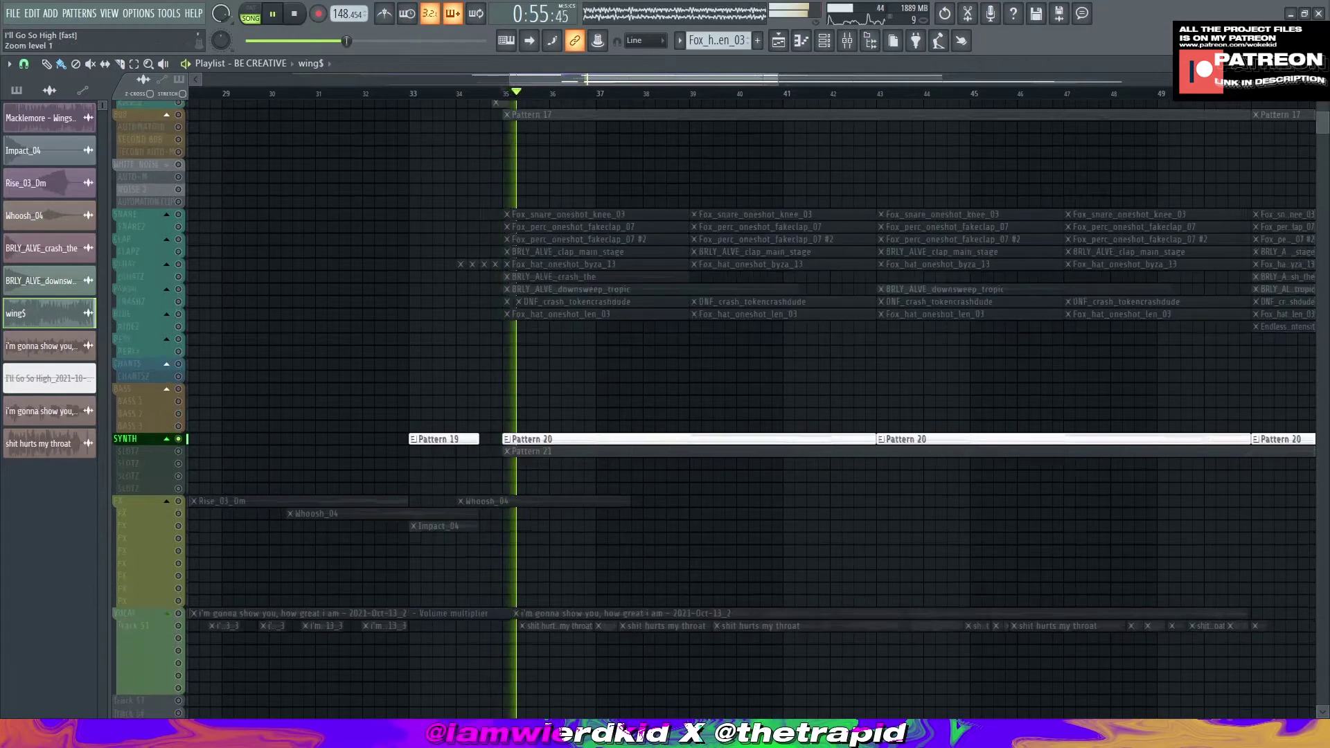
scroll(611, 452, up, 3)
scroll(619, 454, down, 3)
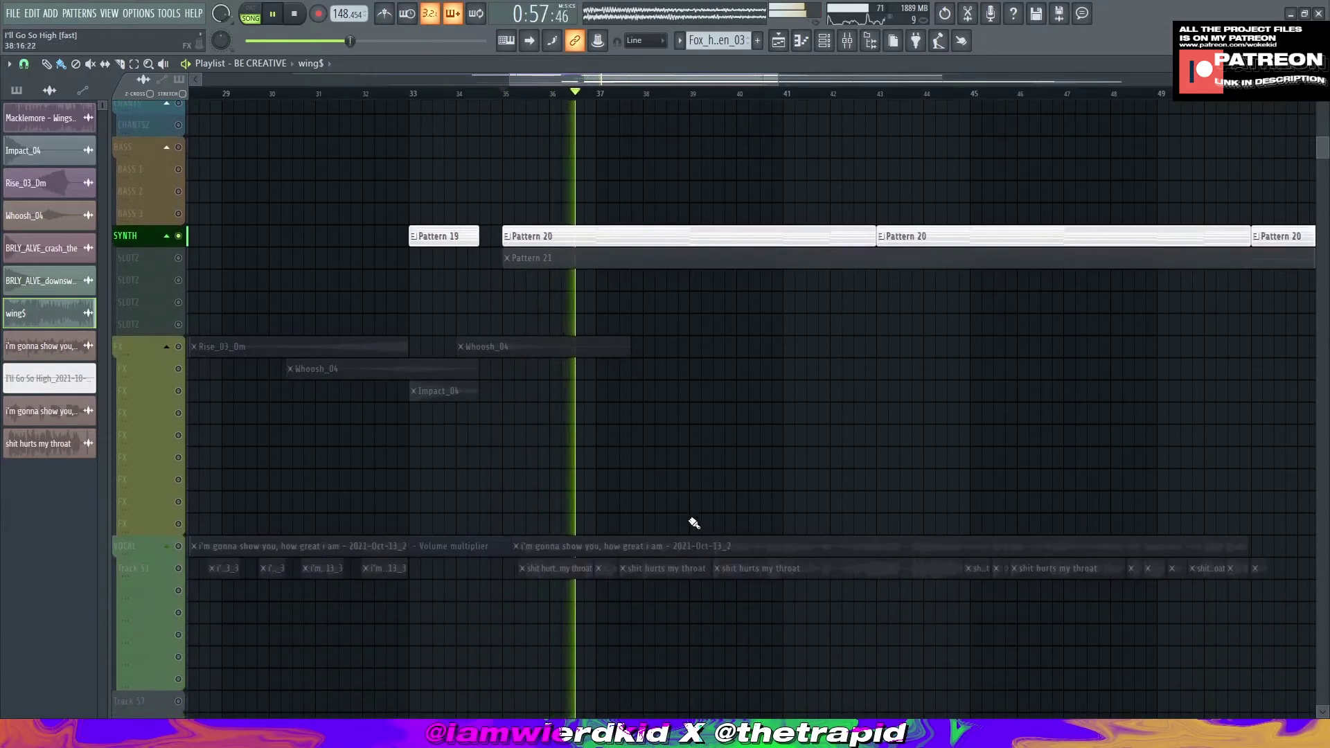
key(space)
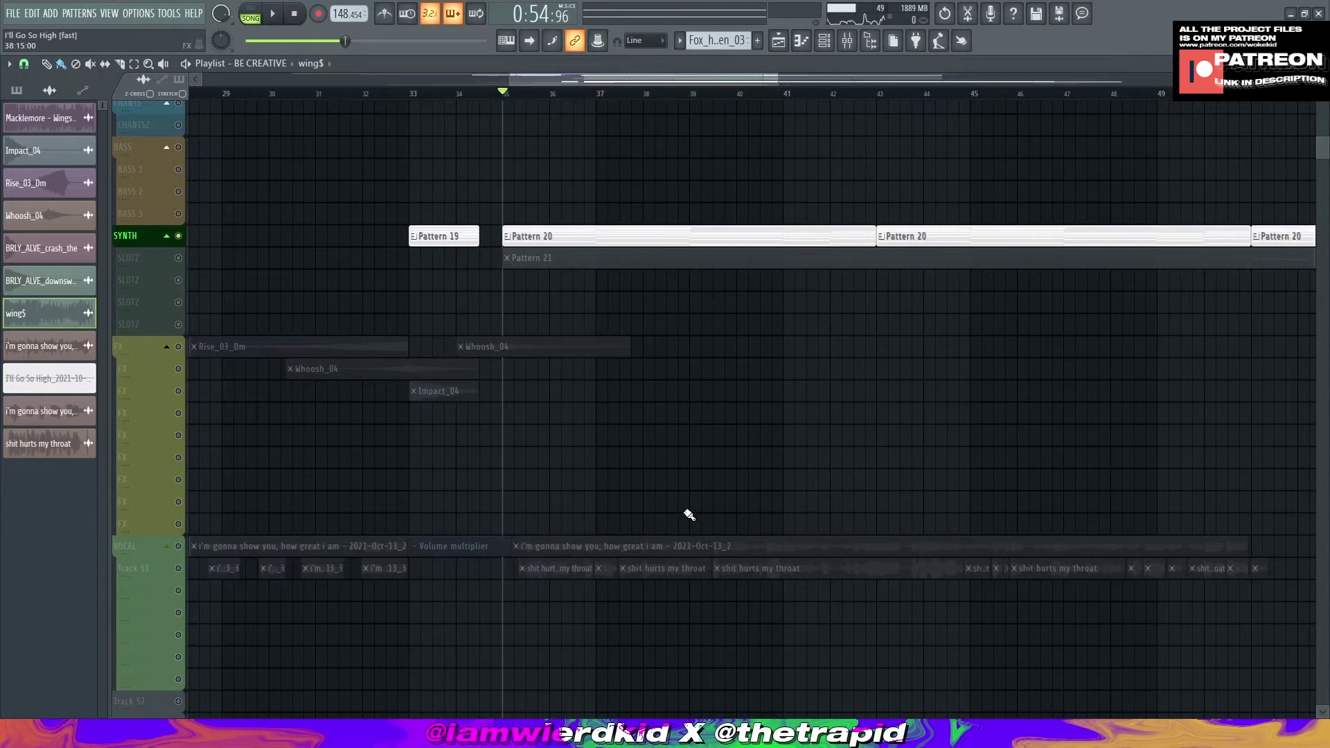
scroll(653, 512, down, 2)
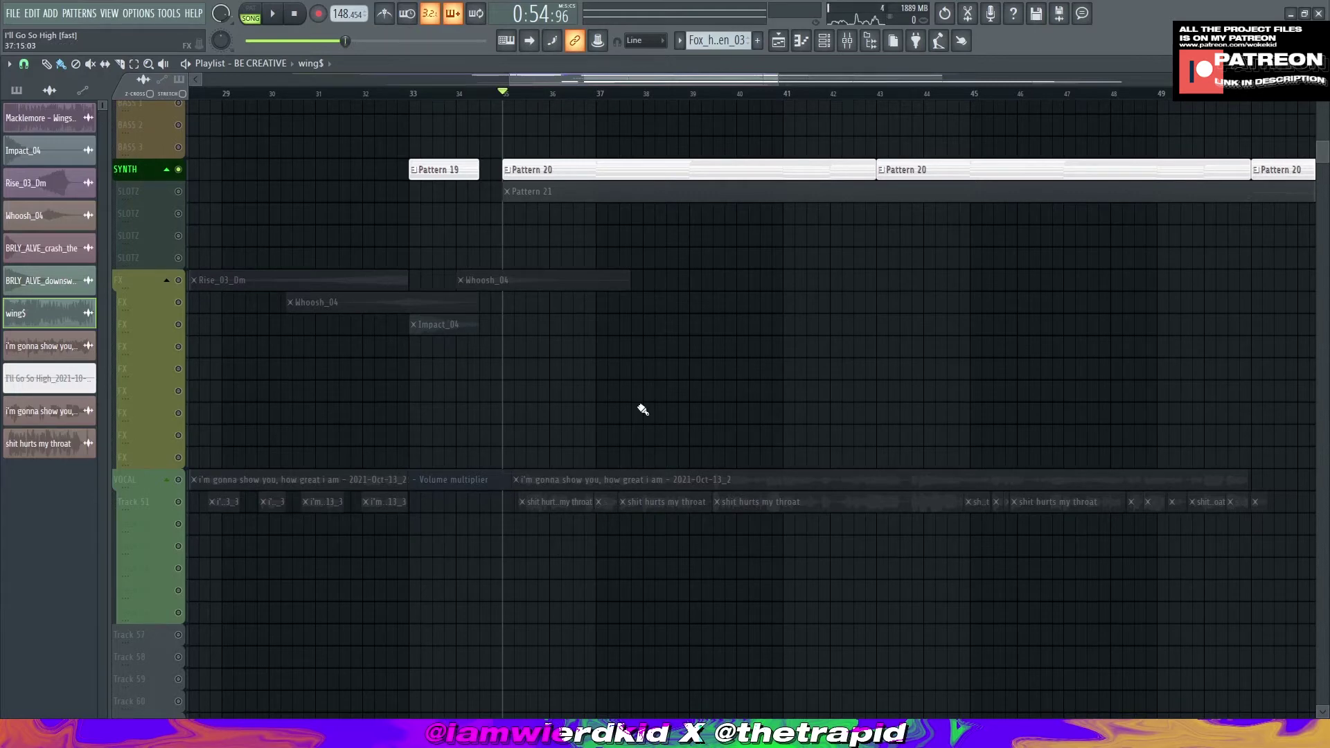
Step: Solo the VOCAL track and also turn on Track 51 beneath it
right_click(178, 479)
scroll(387, 514, up, 1)
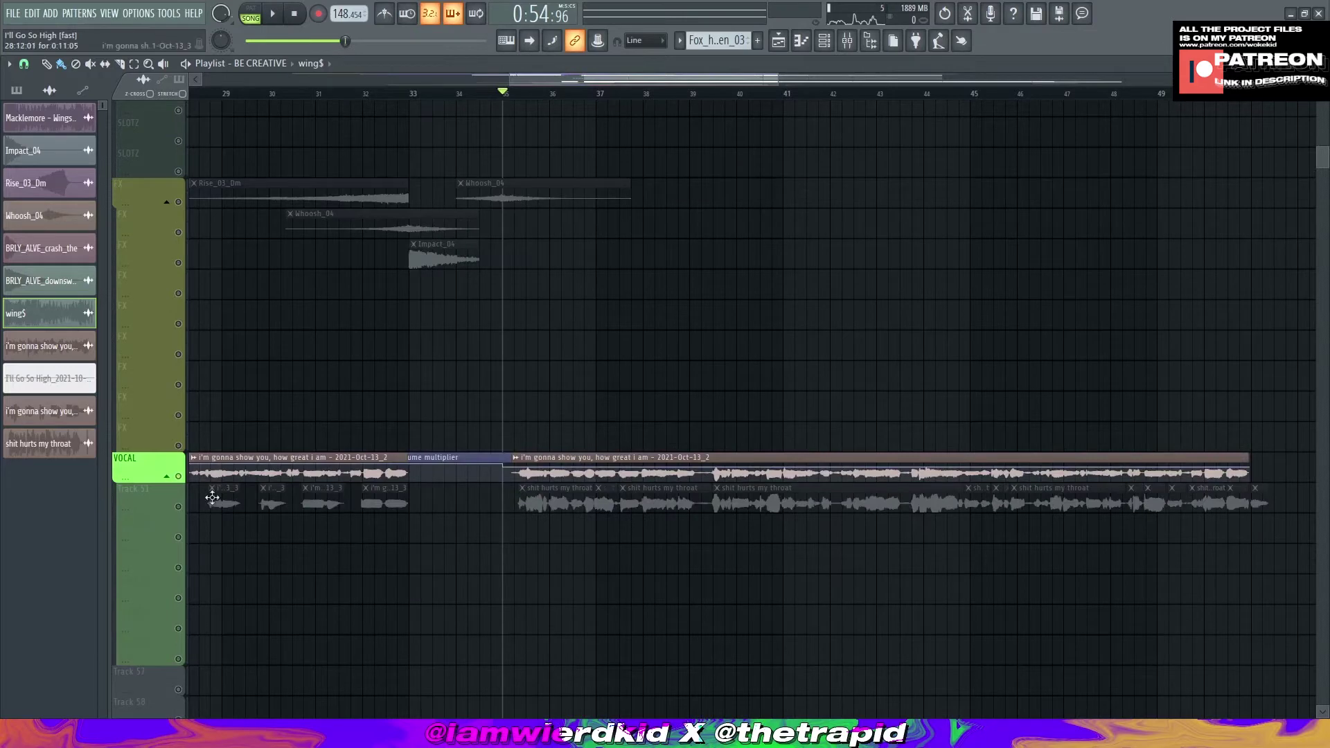
click(179, 507)
scroll(584, 466, down, 3)
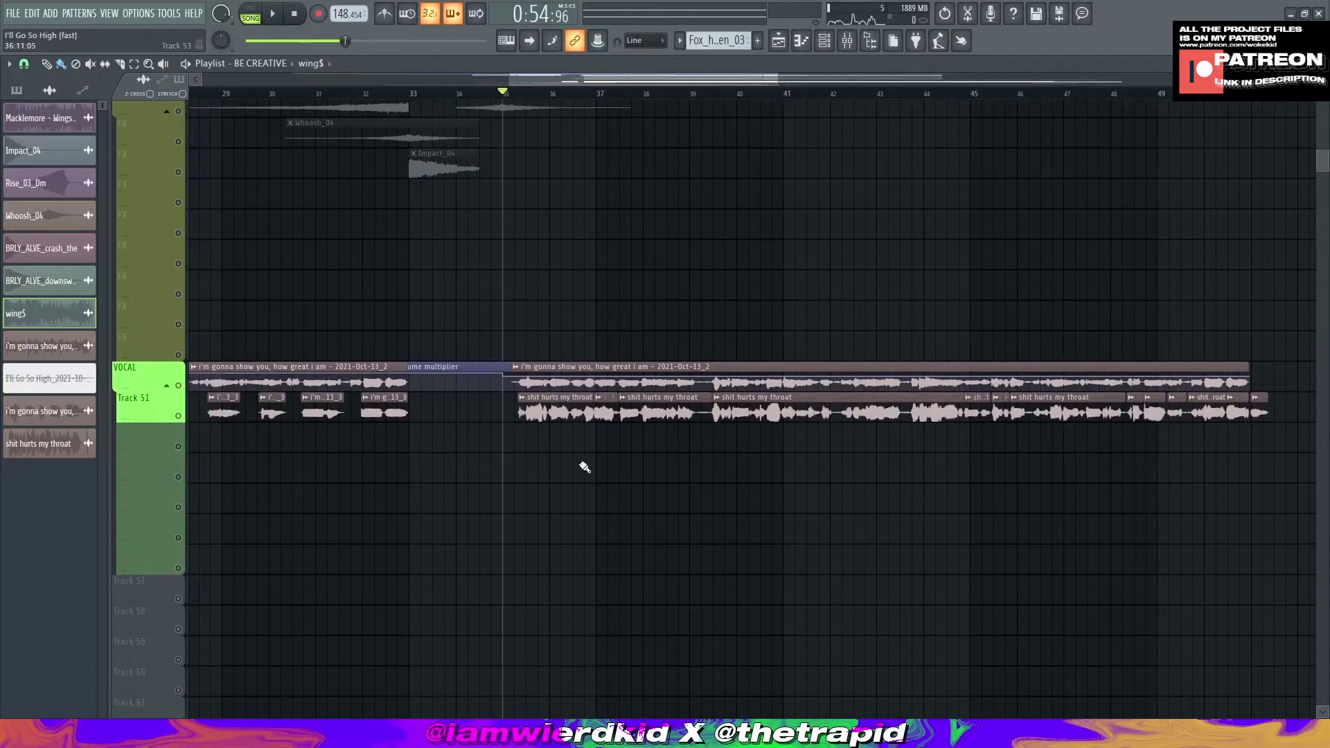
Step: Examine the two layered vocal takes on VOCAL and Track 51 and play them from bar 35
scroll(568, 395, up, 3)
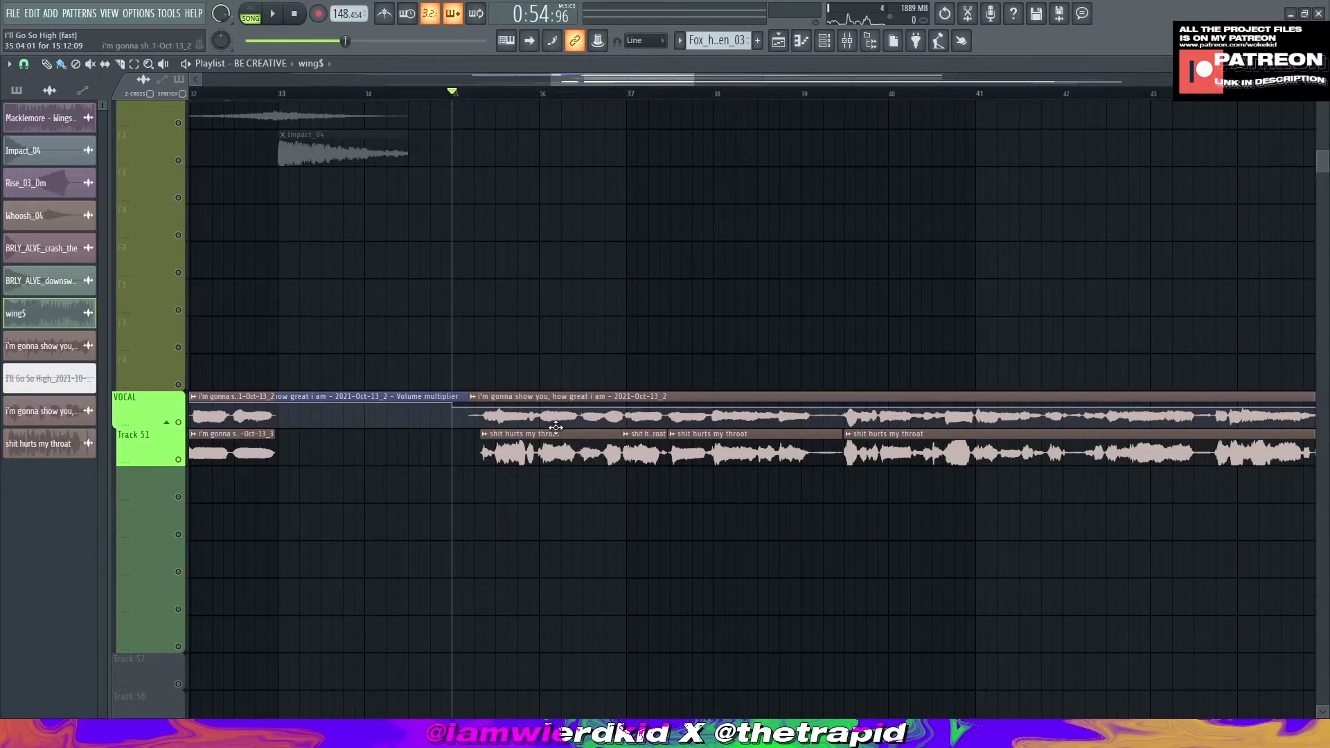
scroll(555, 428, down, 1)
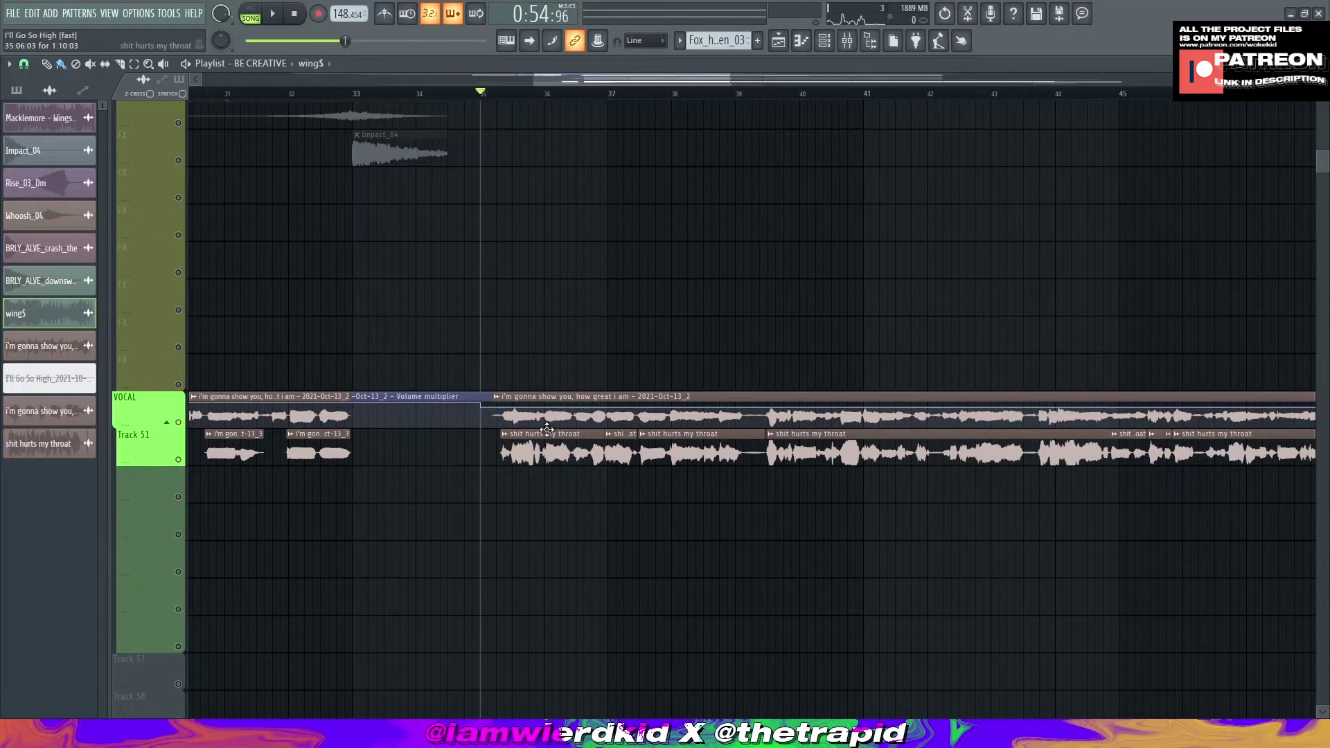
scroll(653, 422, up, 2)
scroll(624, 443, down, 1)
scroll(623, 444, down, 1)
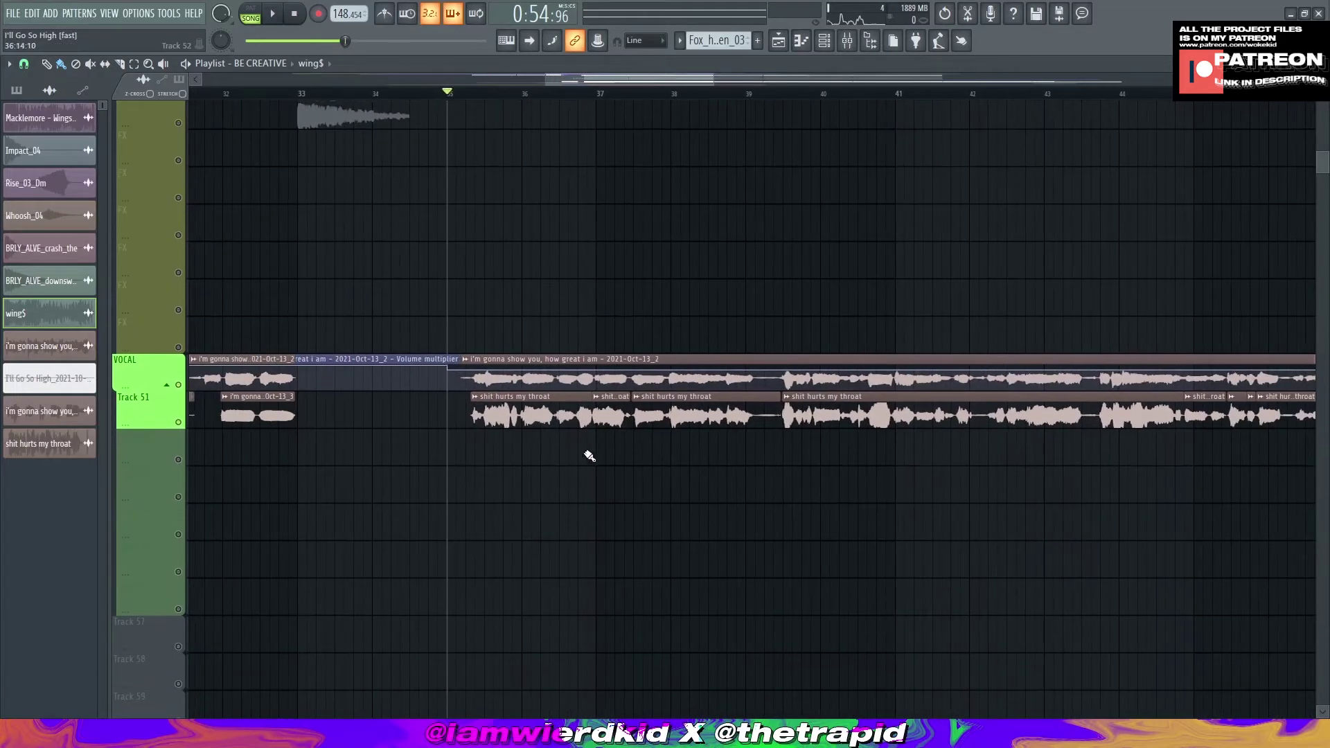
key(space)
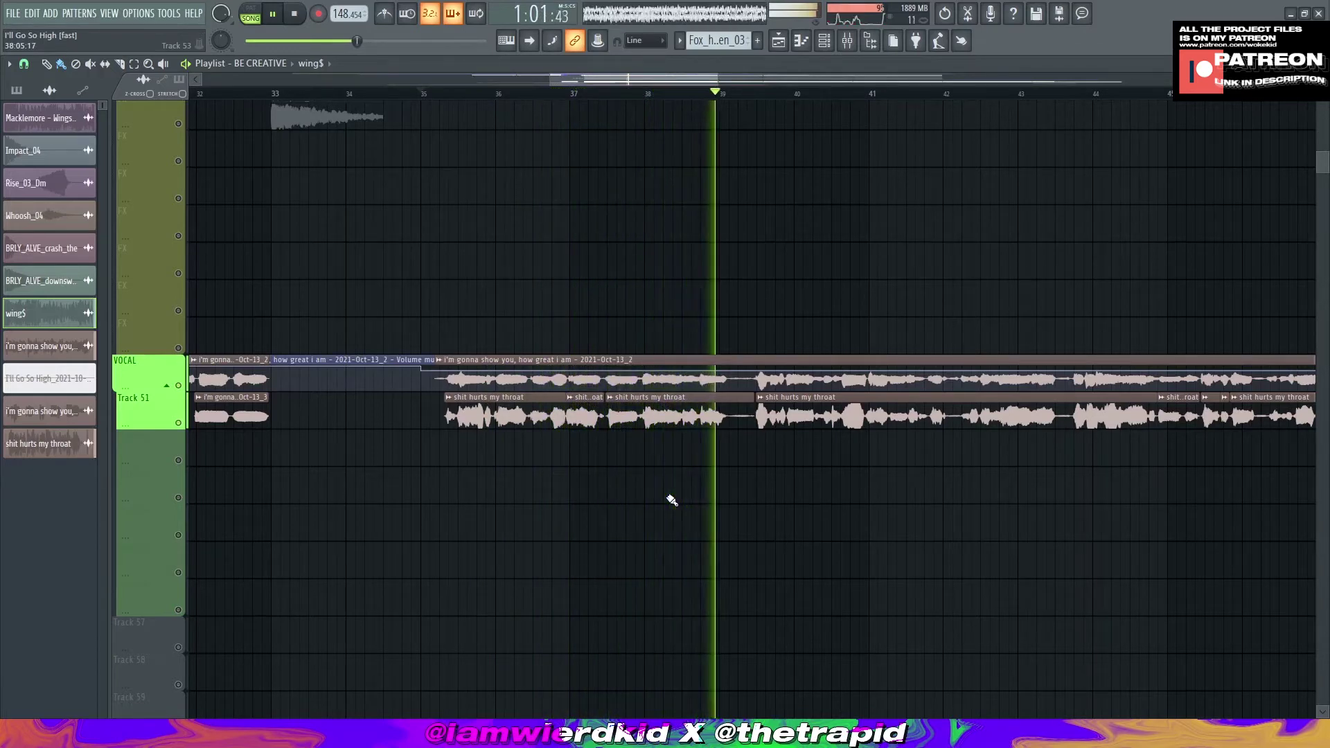
key(space)
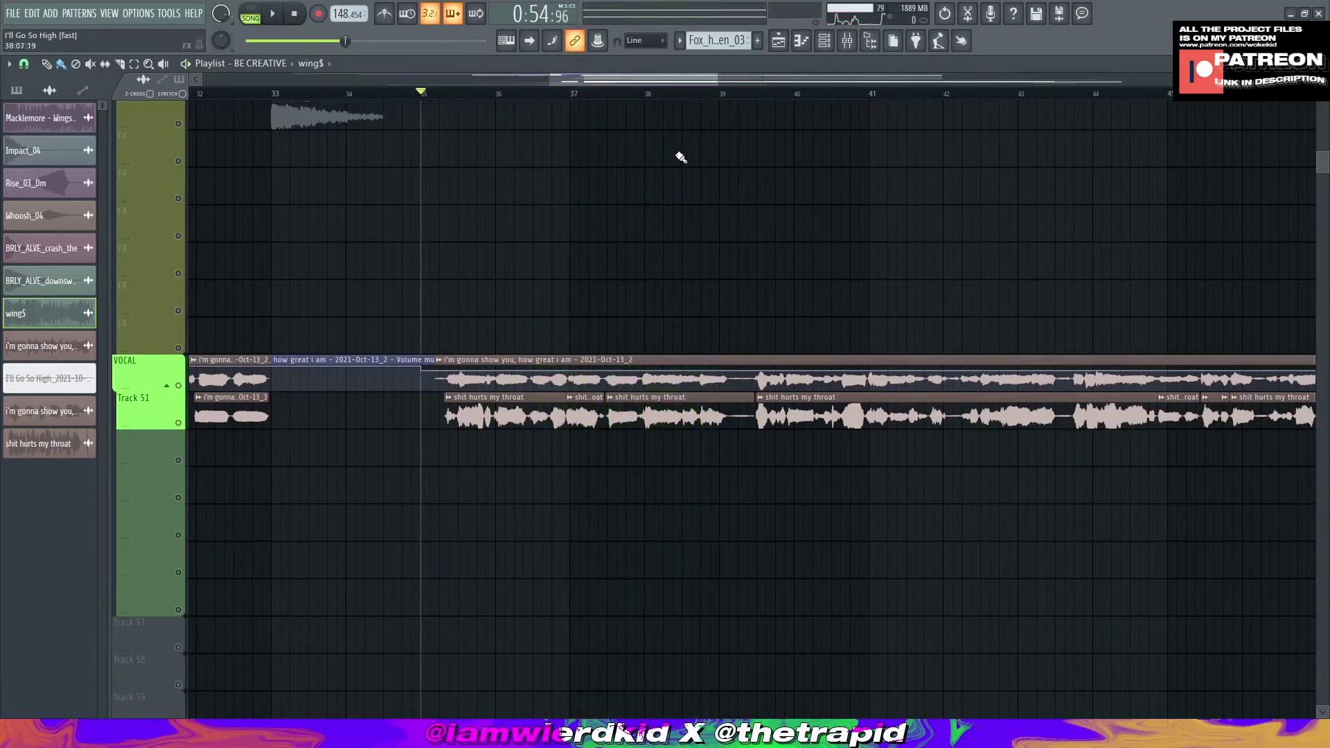
Step: Set the playhead just before bar 38 and play the layered vocals from there
click(648, 97)
scroll(651, 97, up, 4)
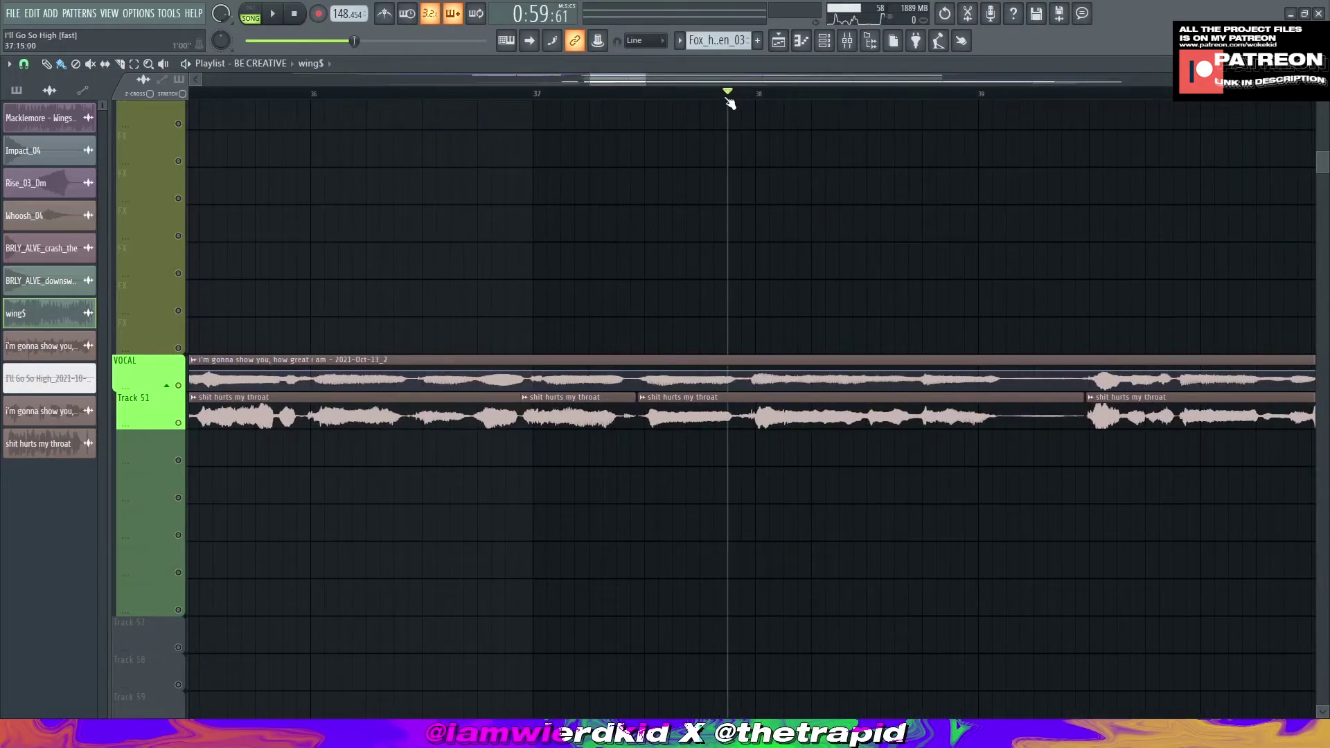
key(space)
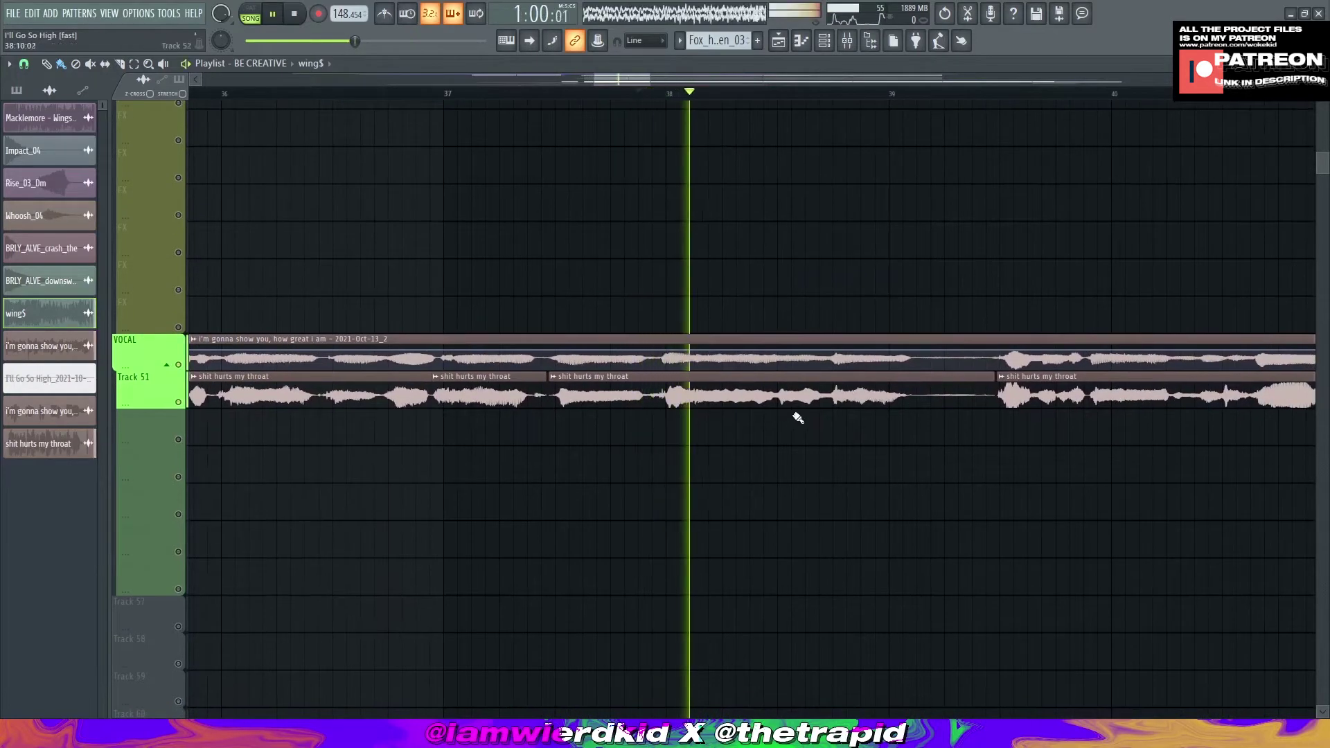
key(space)
Step: Check the Fresh Air effect on mixer insert 3, the Macklemore sample channel, and return to the playlist
key(F9)
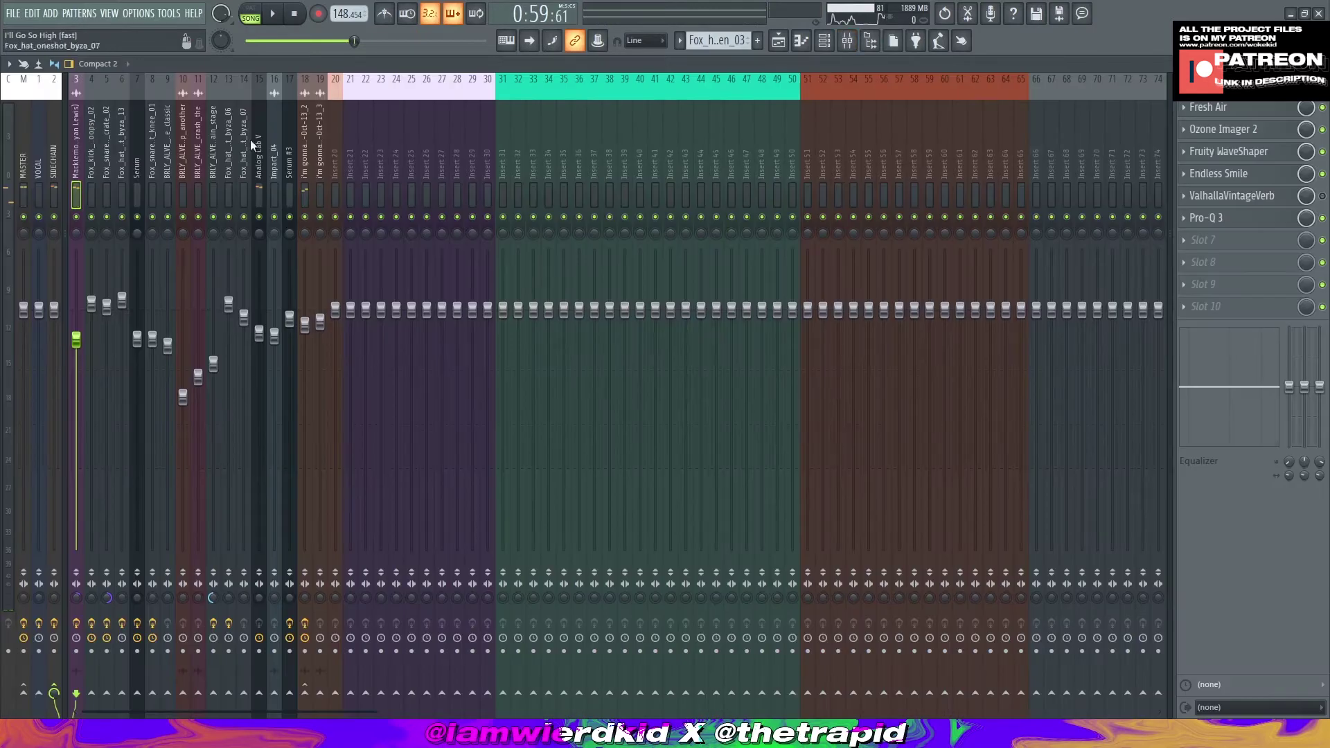
click(1256, 113)
click(1256, 114)
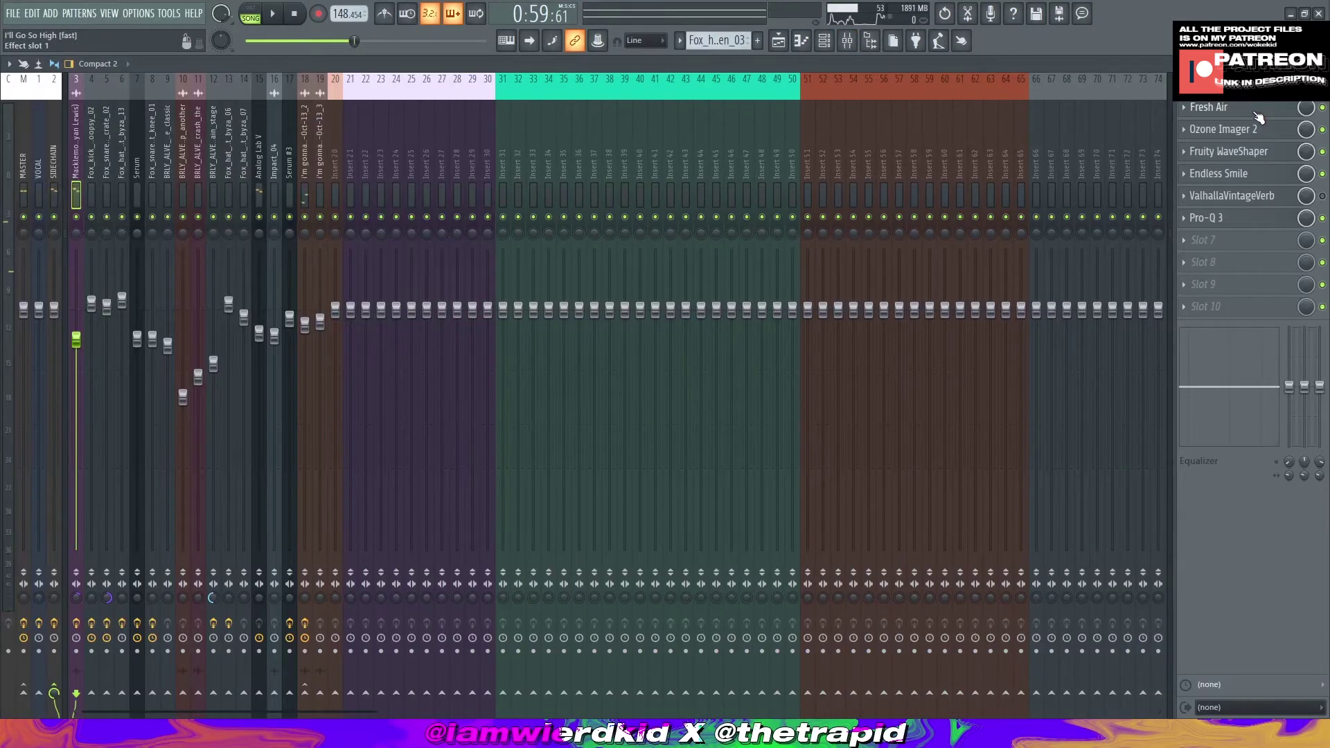
click(1256, 114)
click(1258, 115)
key(F5)
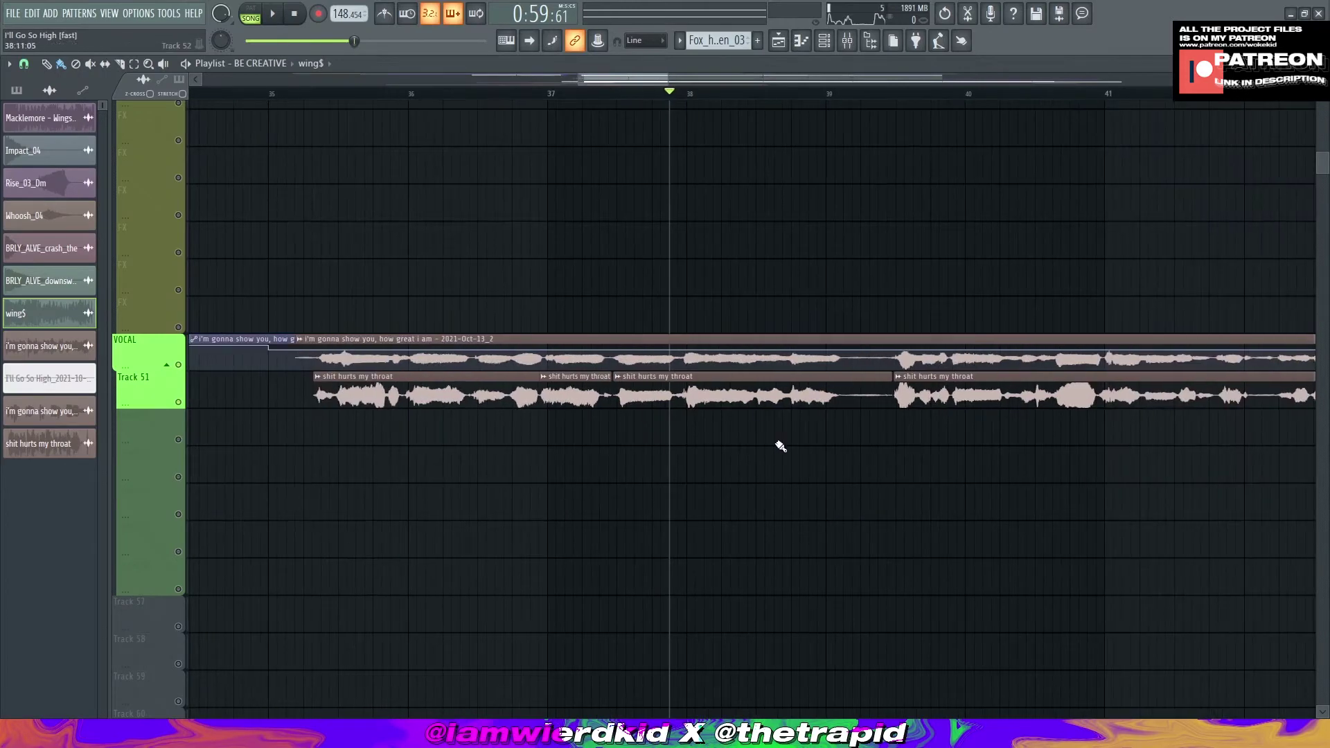
Step: Examine the Edison recorder loaded on the VOCAL mixer insert
scroll(665, 409, down, 5)
scroll(693, 402, up, 3)
key(F9)
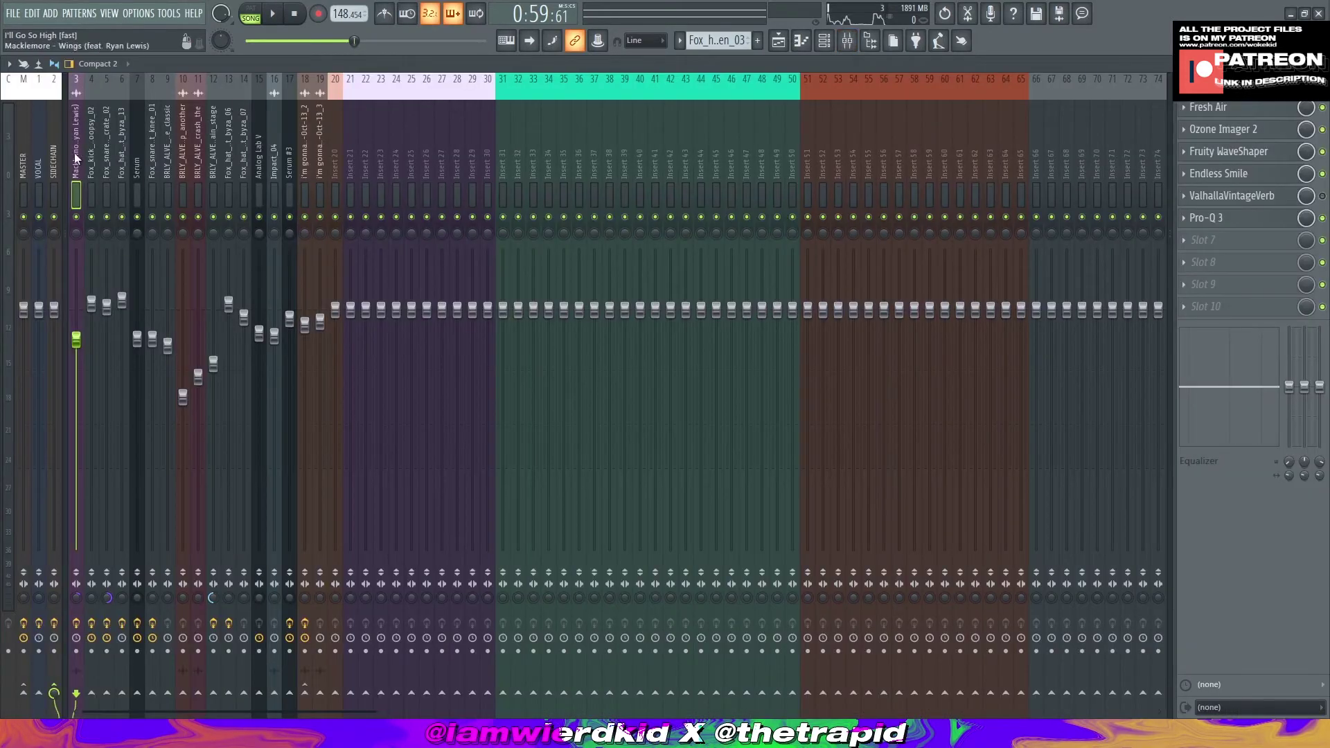
click(38, 115)
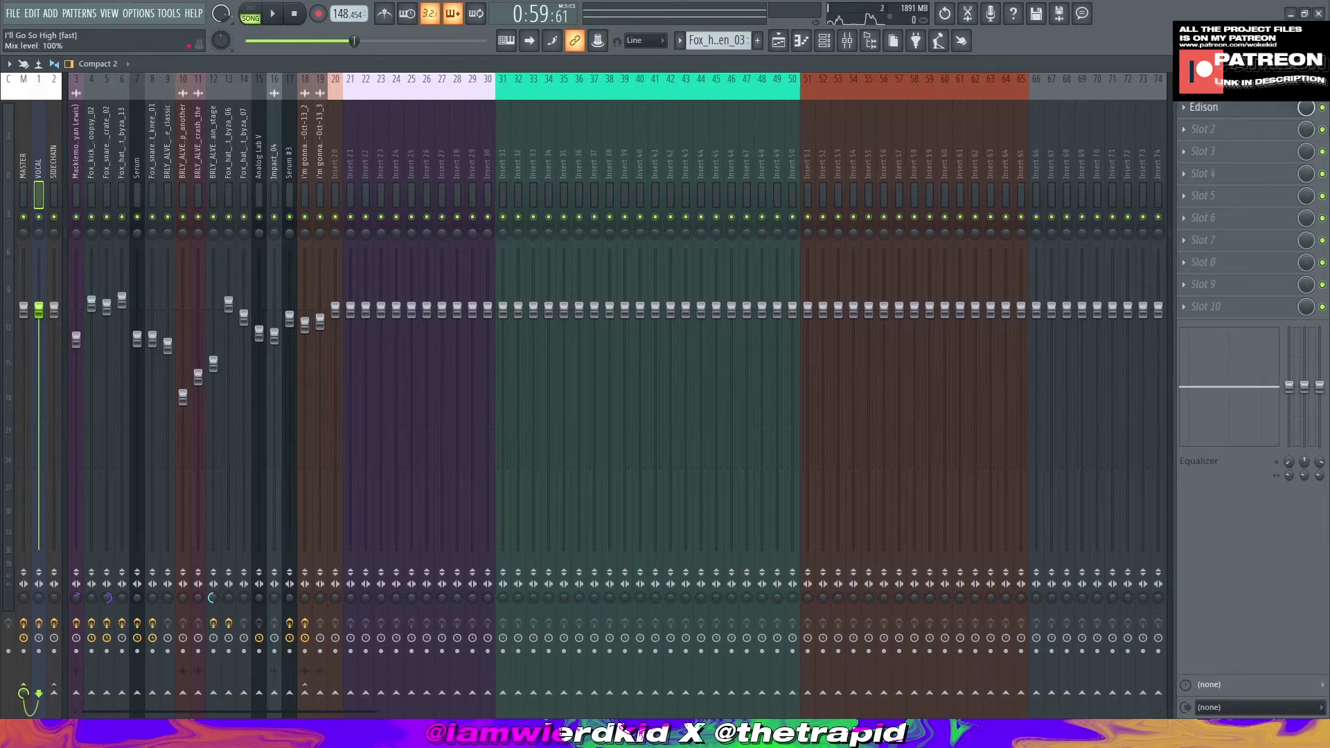
click(1235, 115)
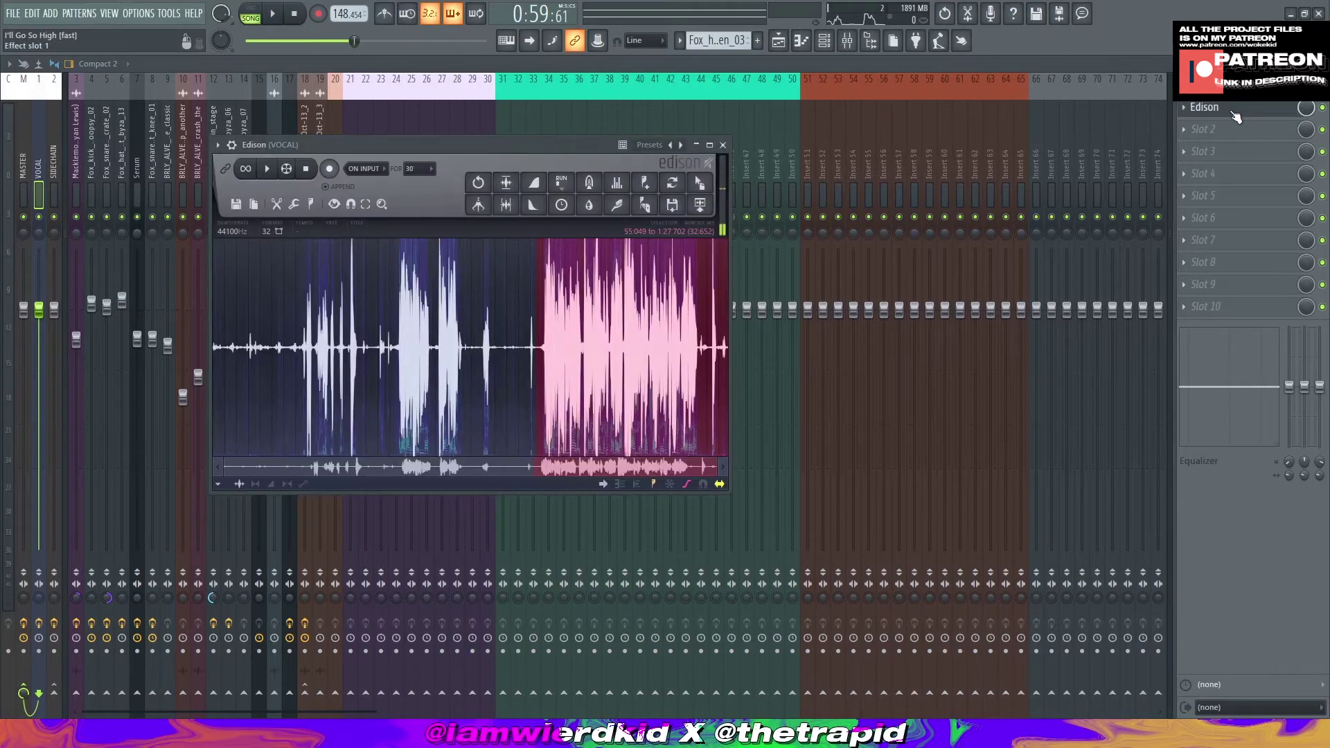
click(1235, 114)
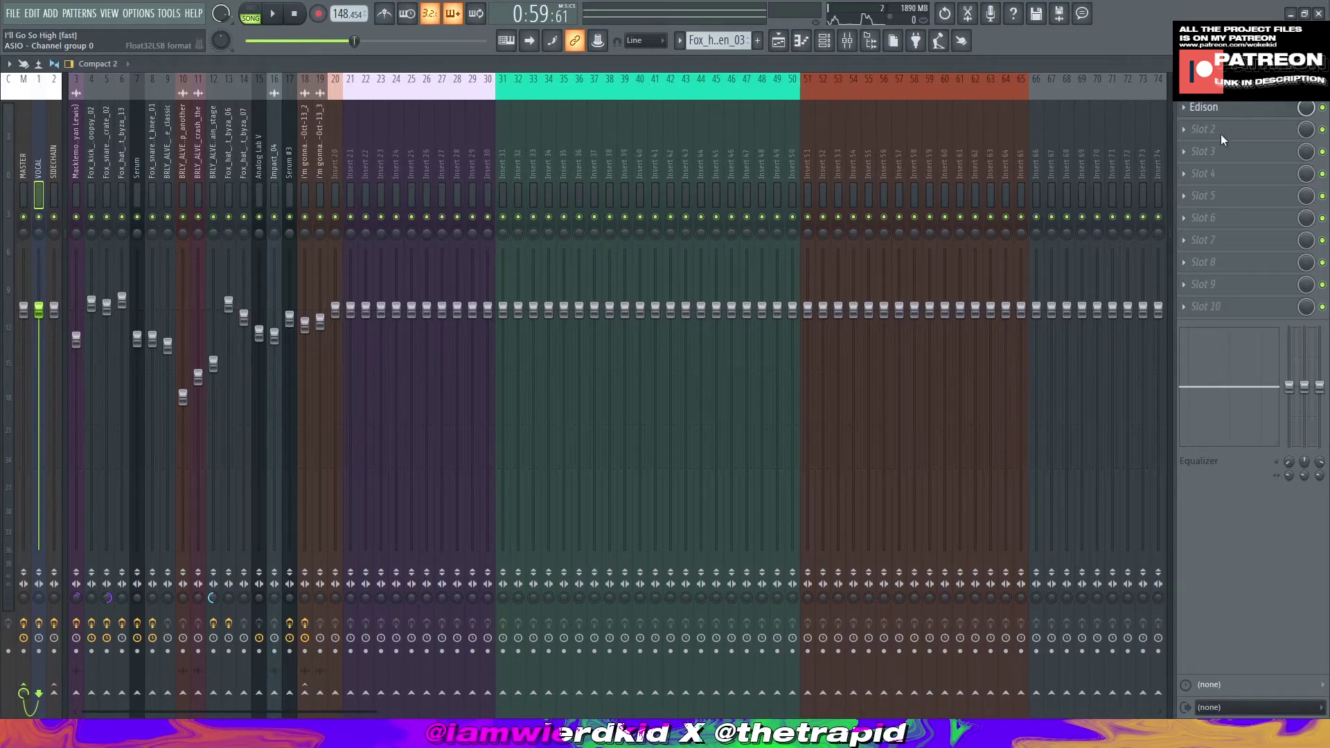
click(1226, 115)
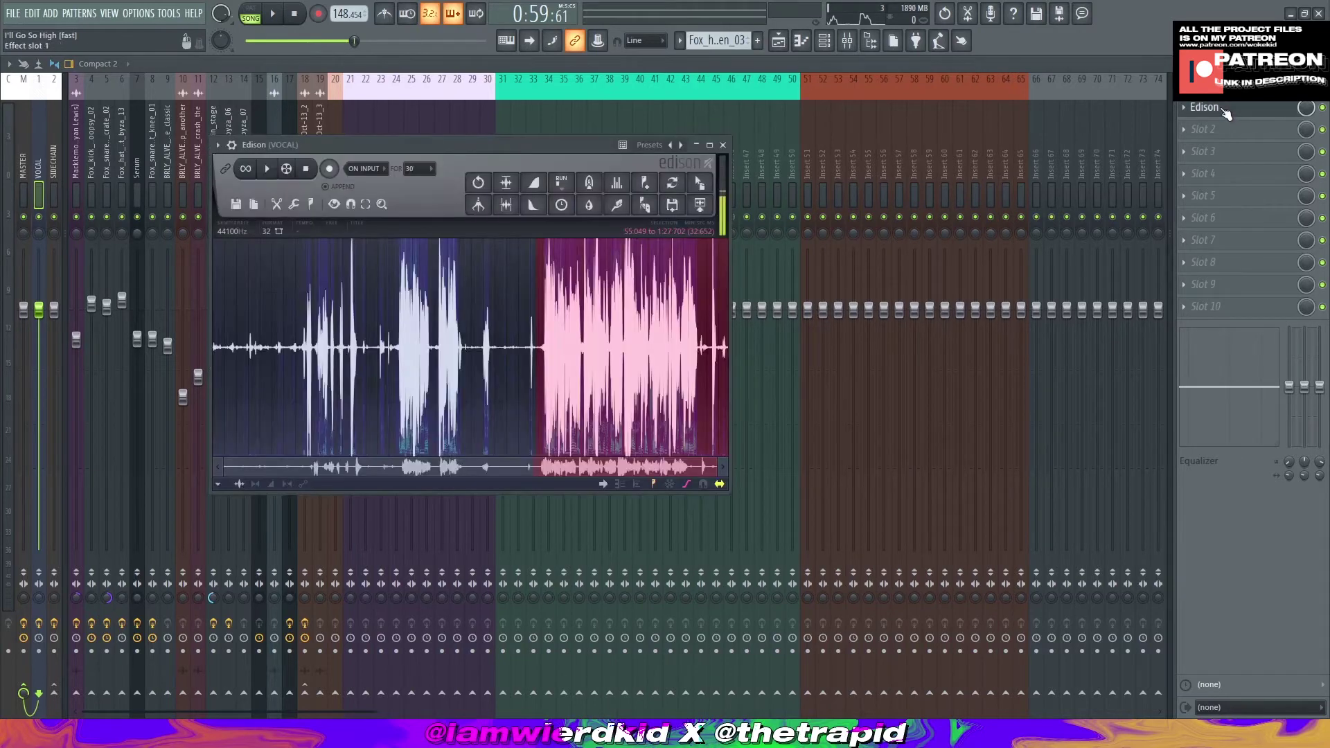
click(1225, 115)
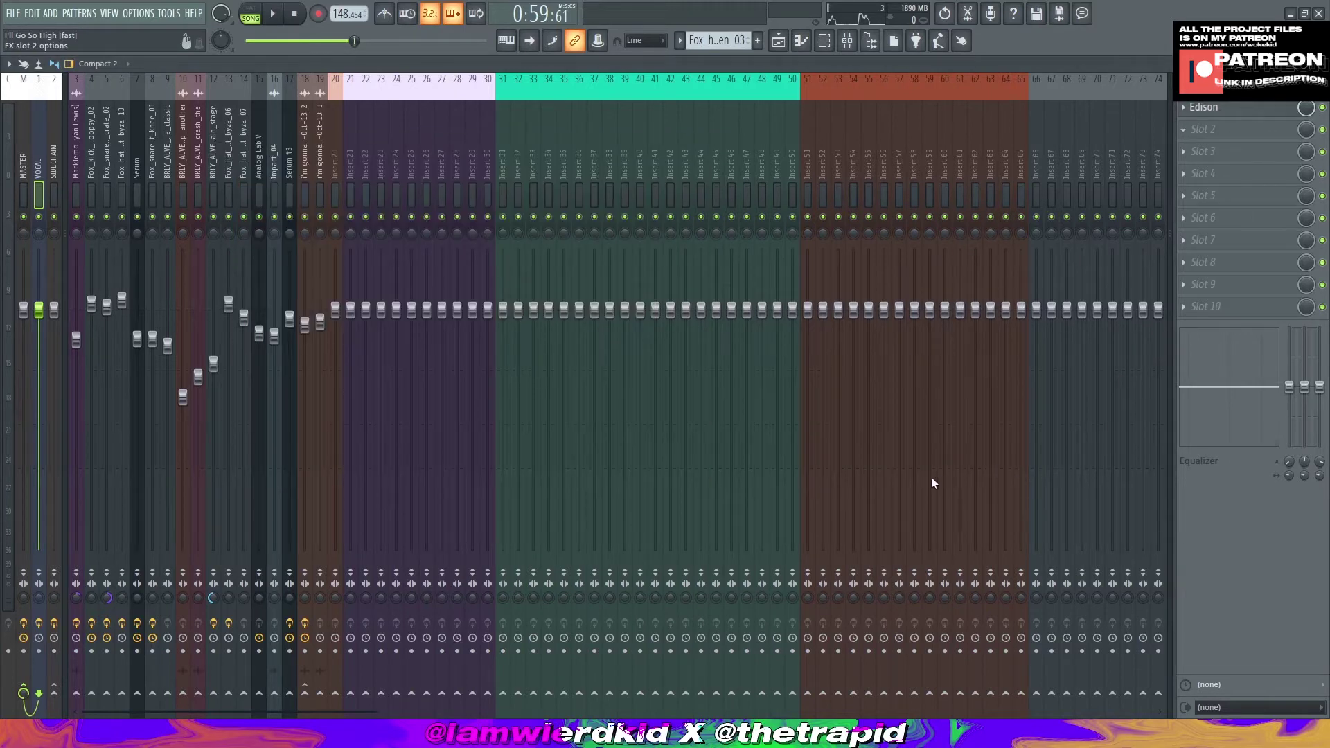
Step: Record a short test take with Edison on the VOCAL insert and play it back
click(1213, 112)
drag(493, 144, 732, 146)
click(570, 169)
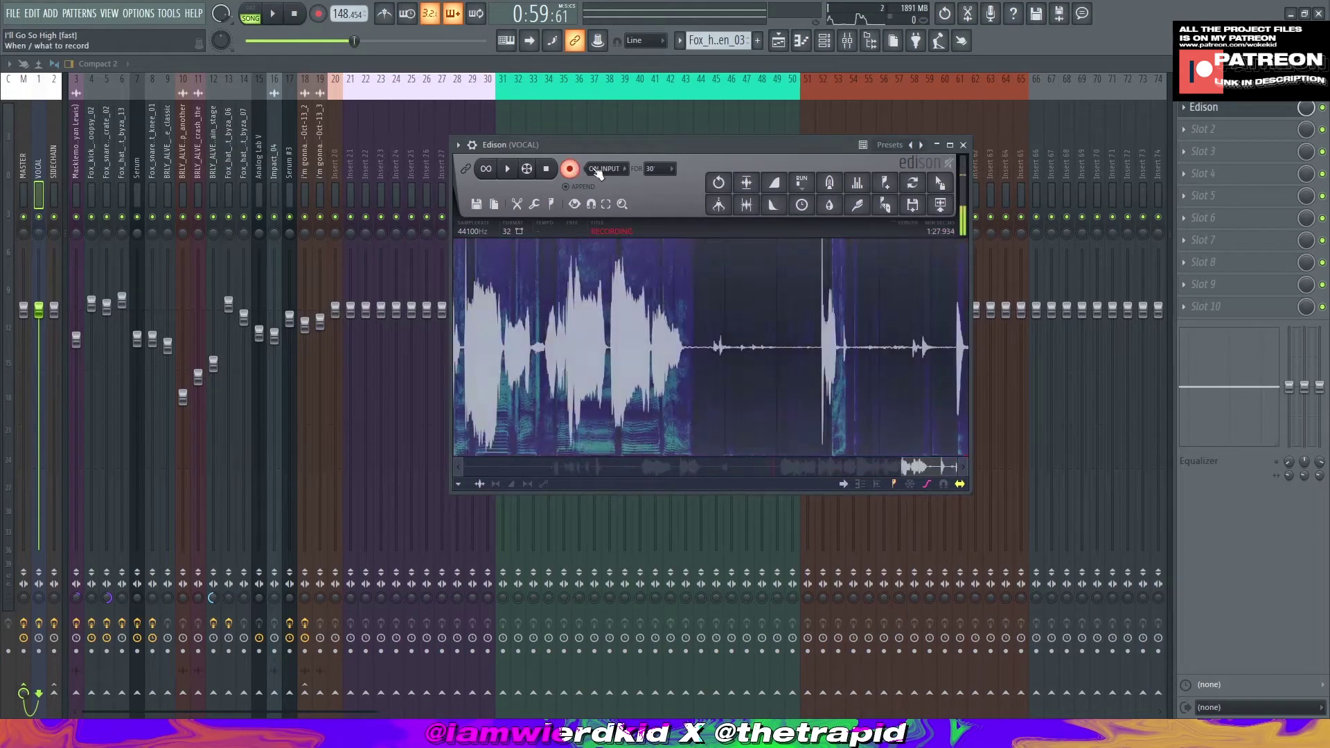
key(space)
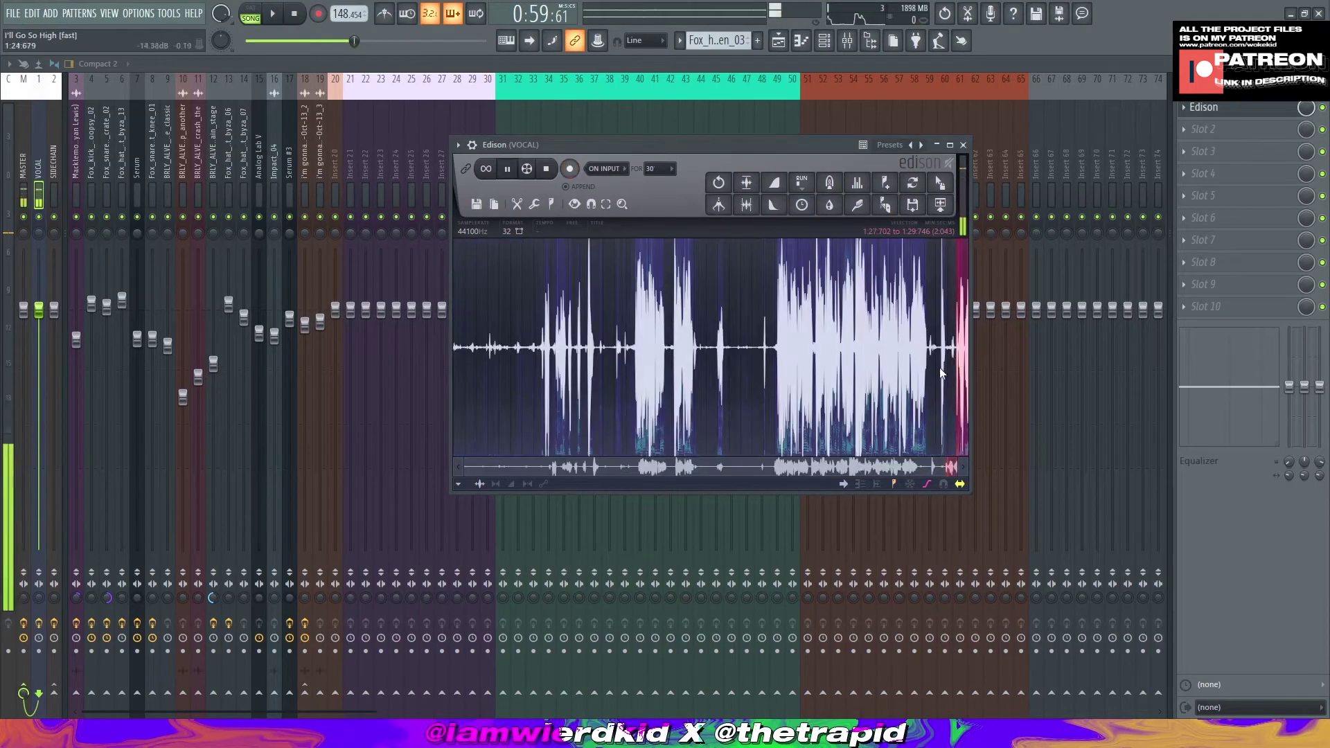
scroll(953, 338, up, 3)
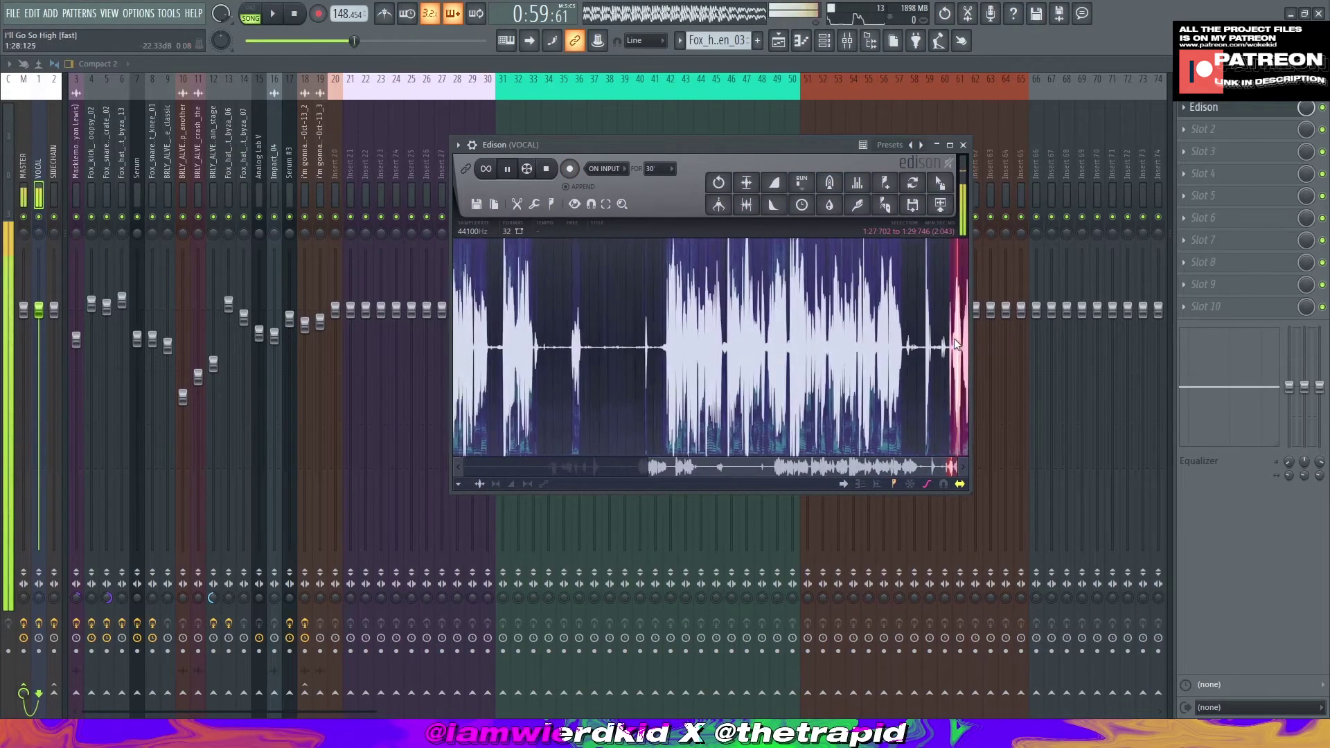
drag(954, 338, 766, 349)
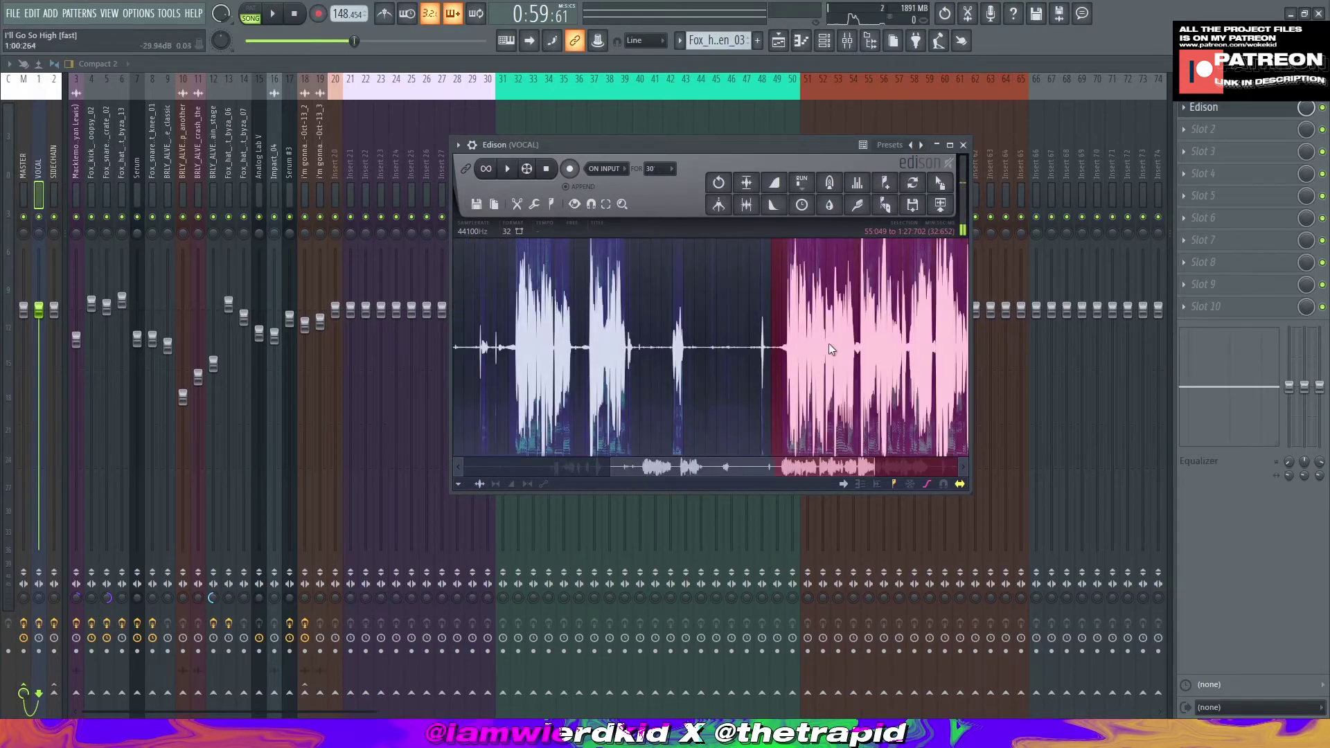
Step: Select the last vocal take in Edison, about 54.7 s to 1:24.2, and try to place it in the playlist
key(F5)
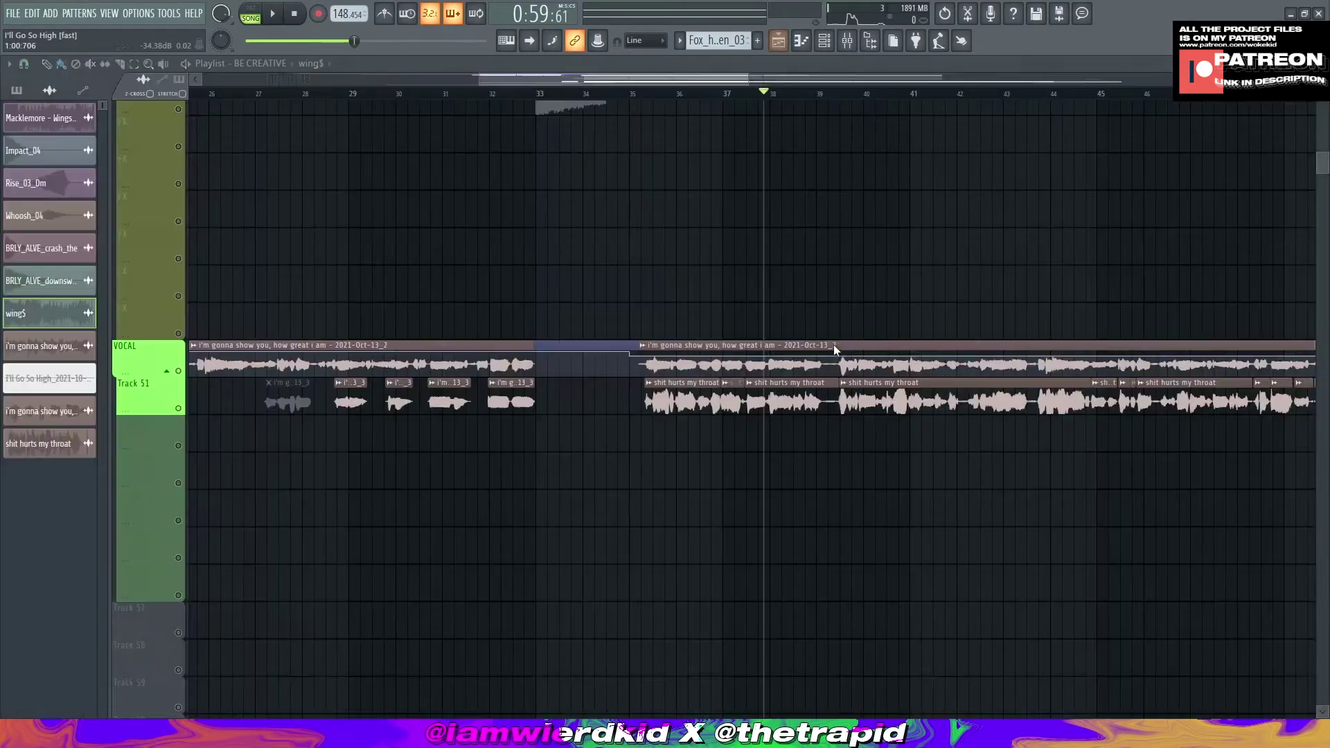
key(space)
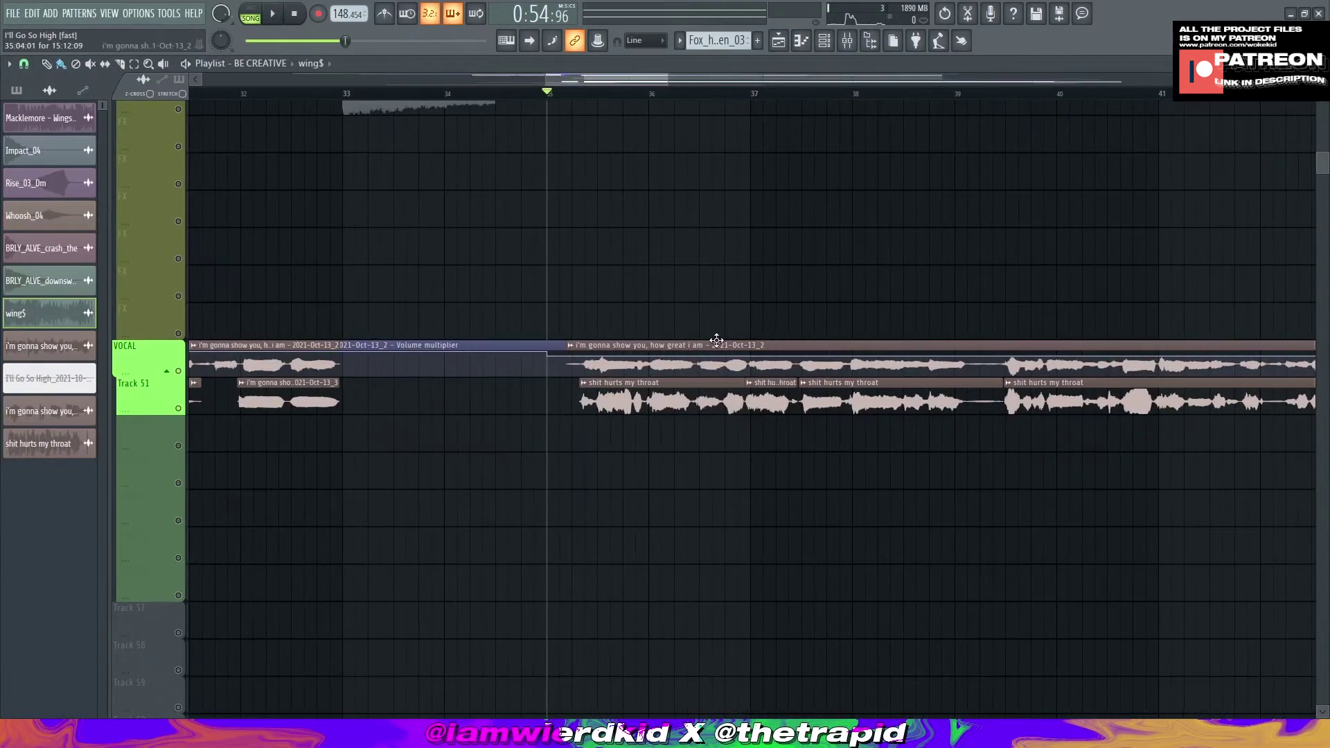
key(F9)
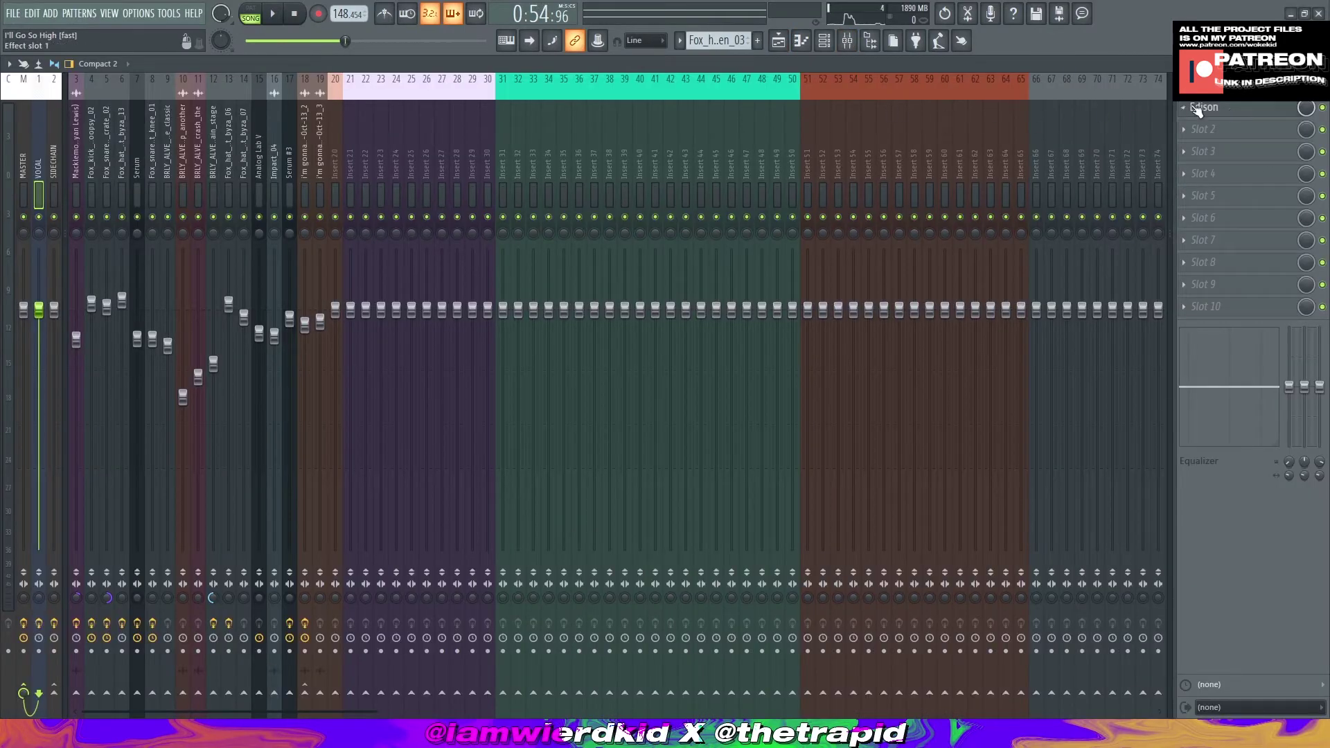
click(1201, 107)
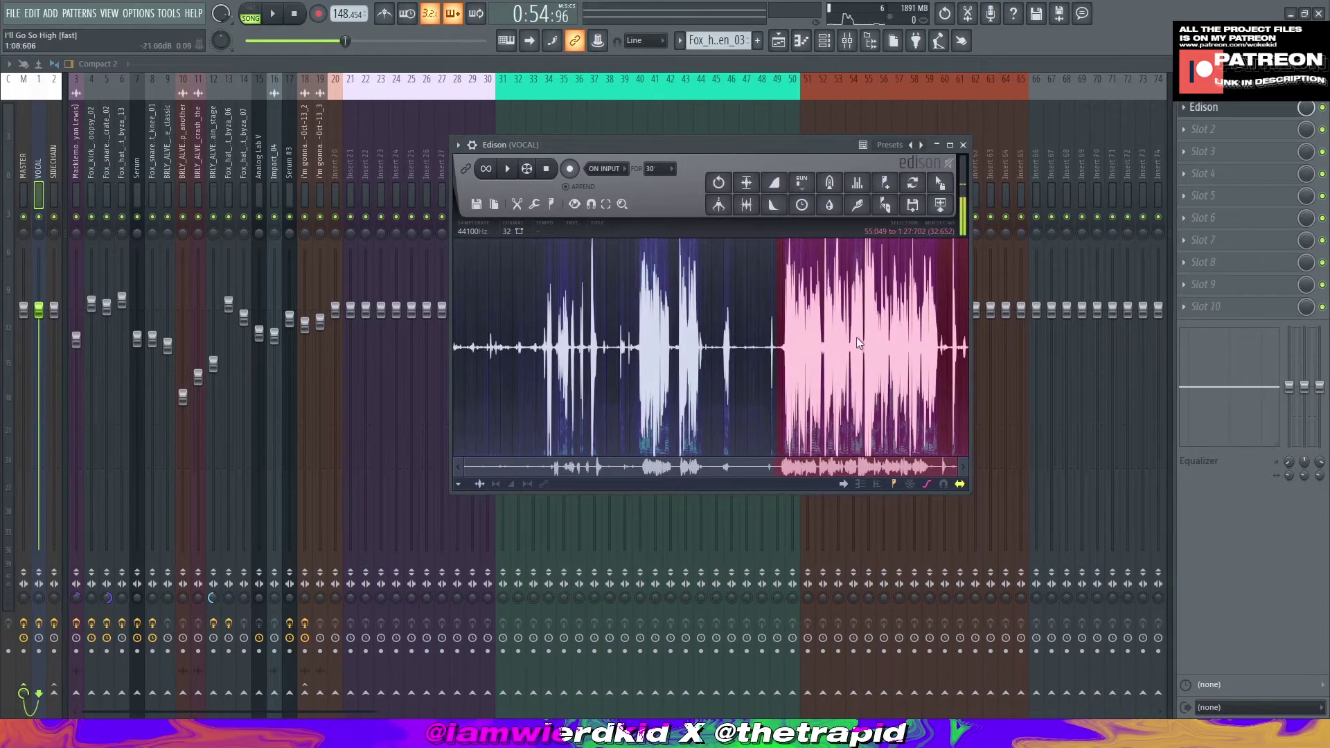
drag(773, 342, 845, 347)
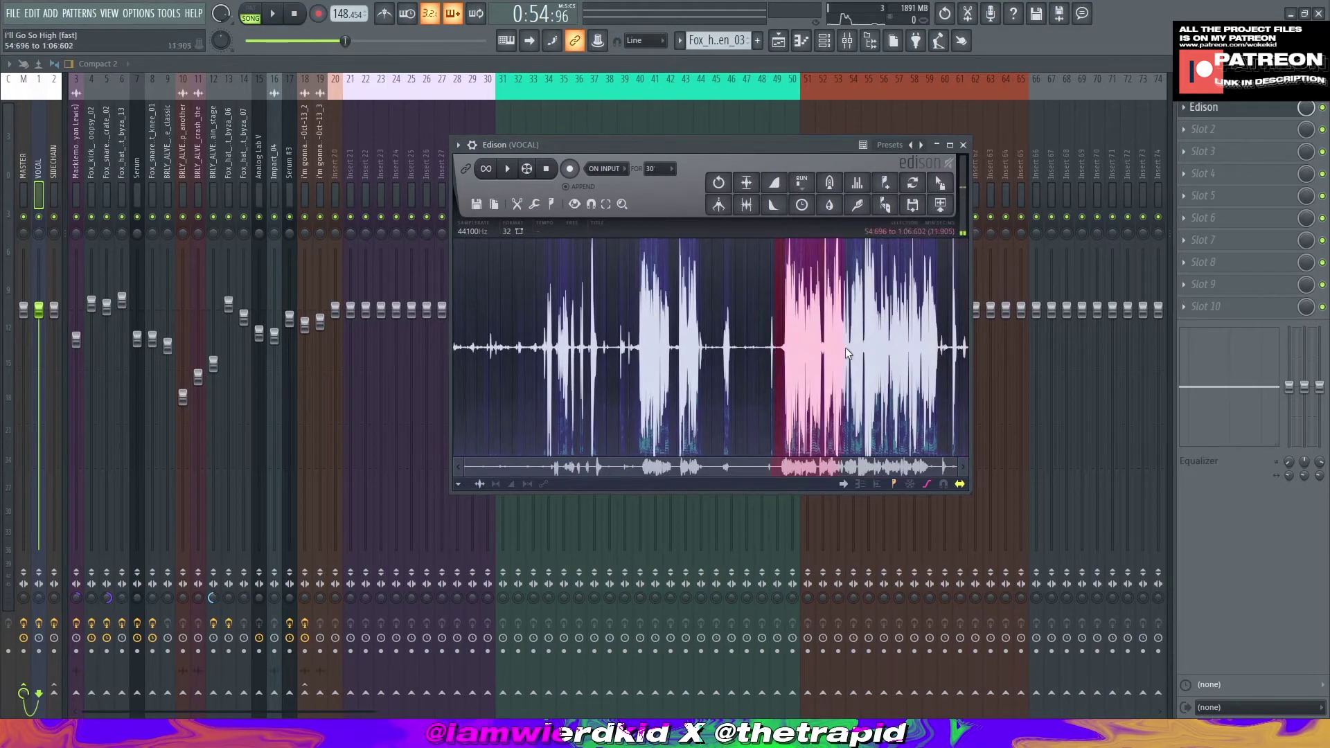
drag(946, 353, 949, 352)
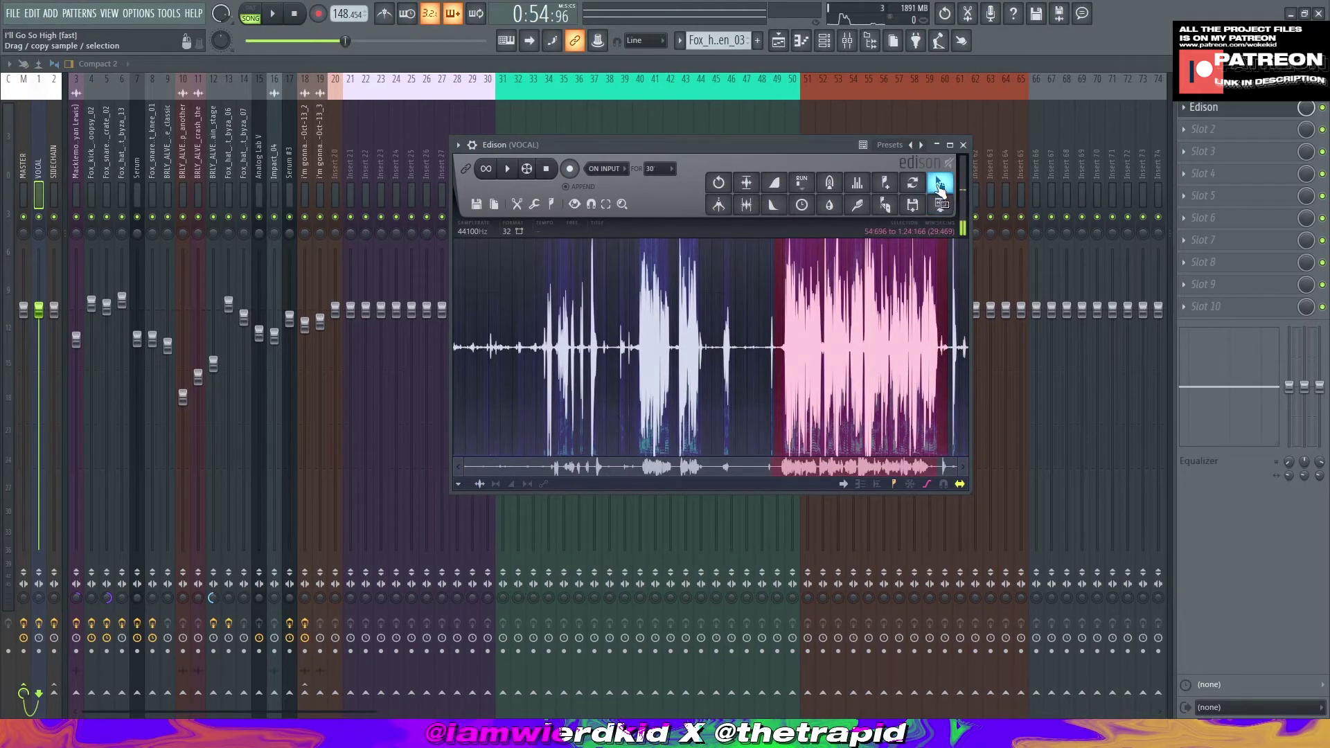
drag(941, 184, 659, 288)
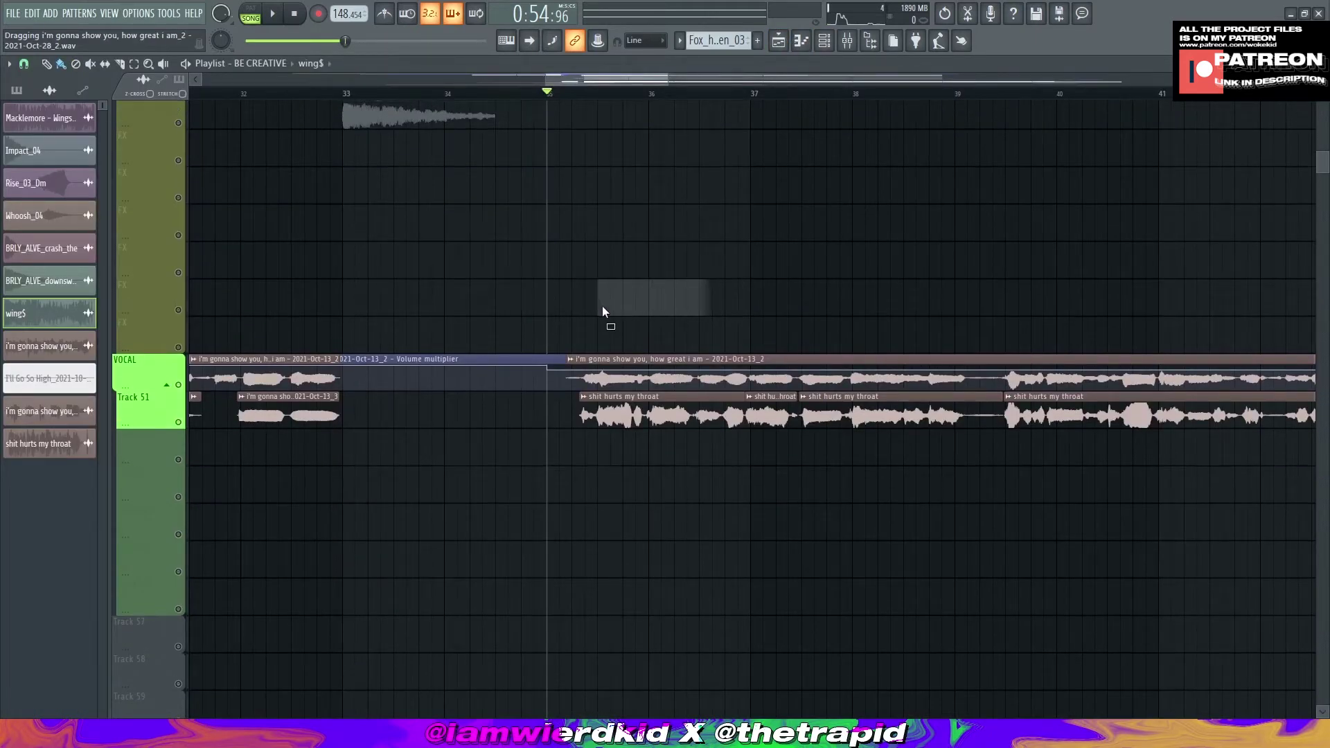
Step: Turn on all tracks of the VOCAL group and play the layered vocals from bar 35
scroll(676, 419, up, 1)
scroll(676, 419, up, 3)
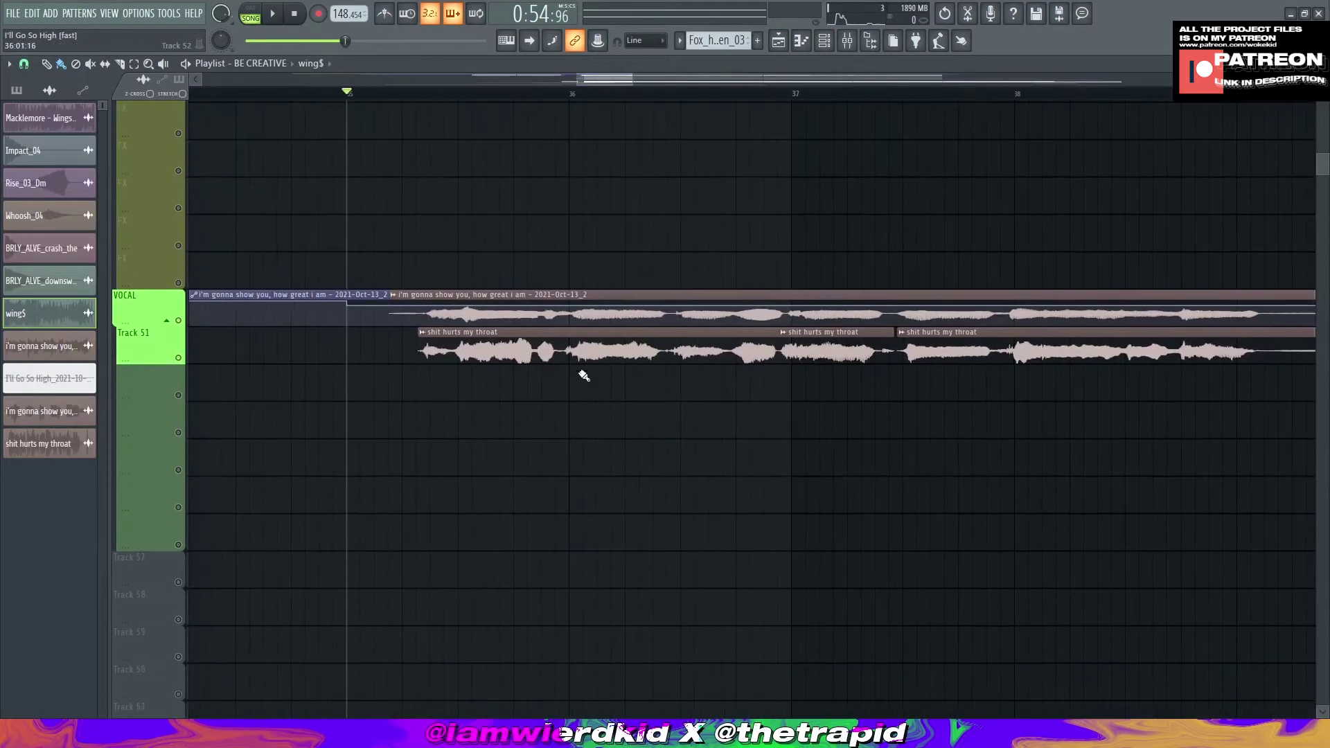
scroll(576, 375, up, 2)
click(179, 278)
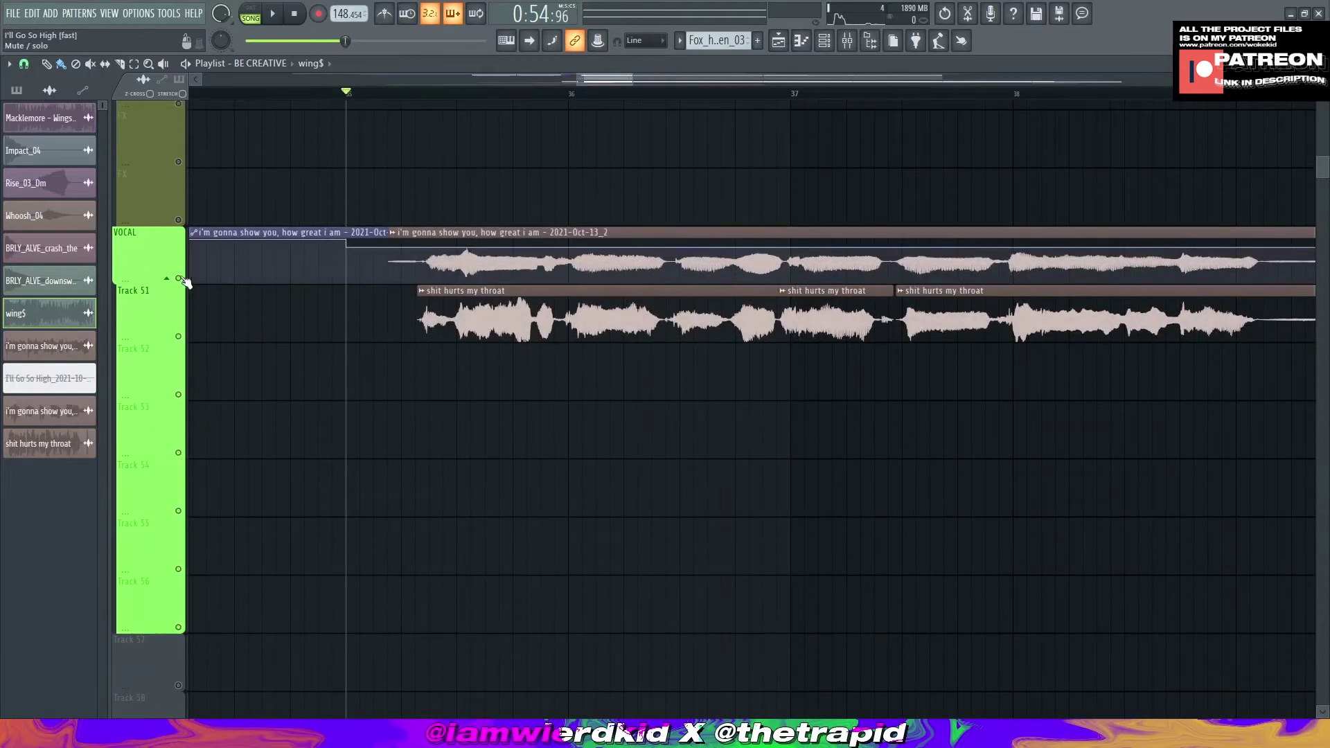
key(space)
scroll(665, 371, down, 3)
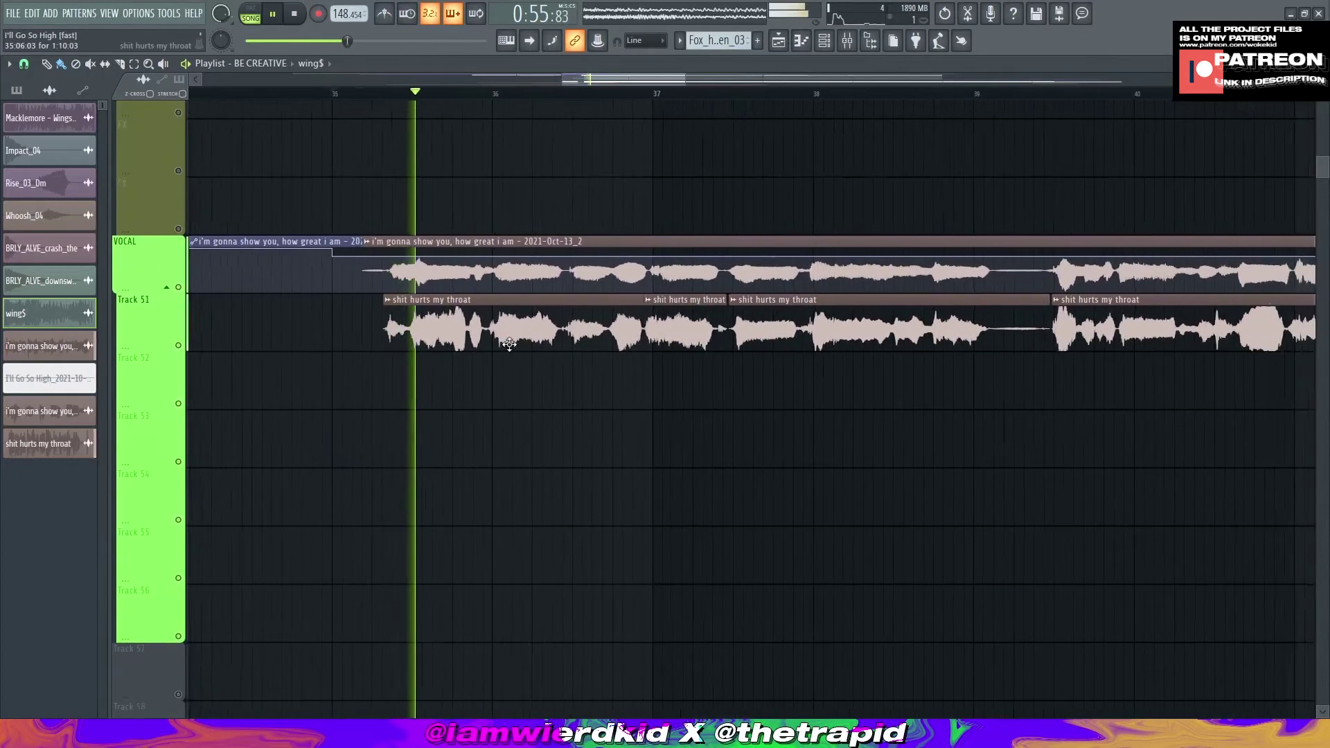
key(space)
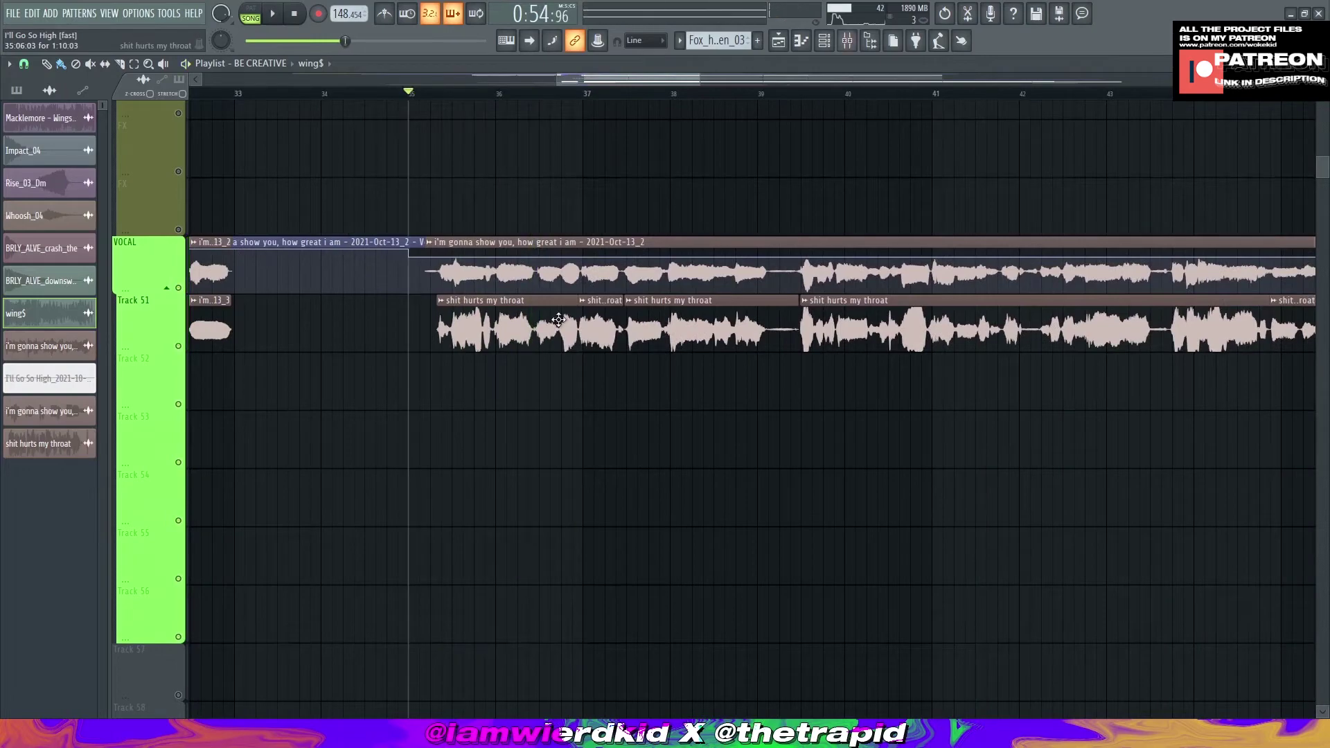
Step: Bring up mixer insert 18, the channel of the main vocal clip on the VOCAL track
key(F9)
click(309, 162)
key(F5)
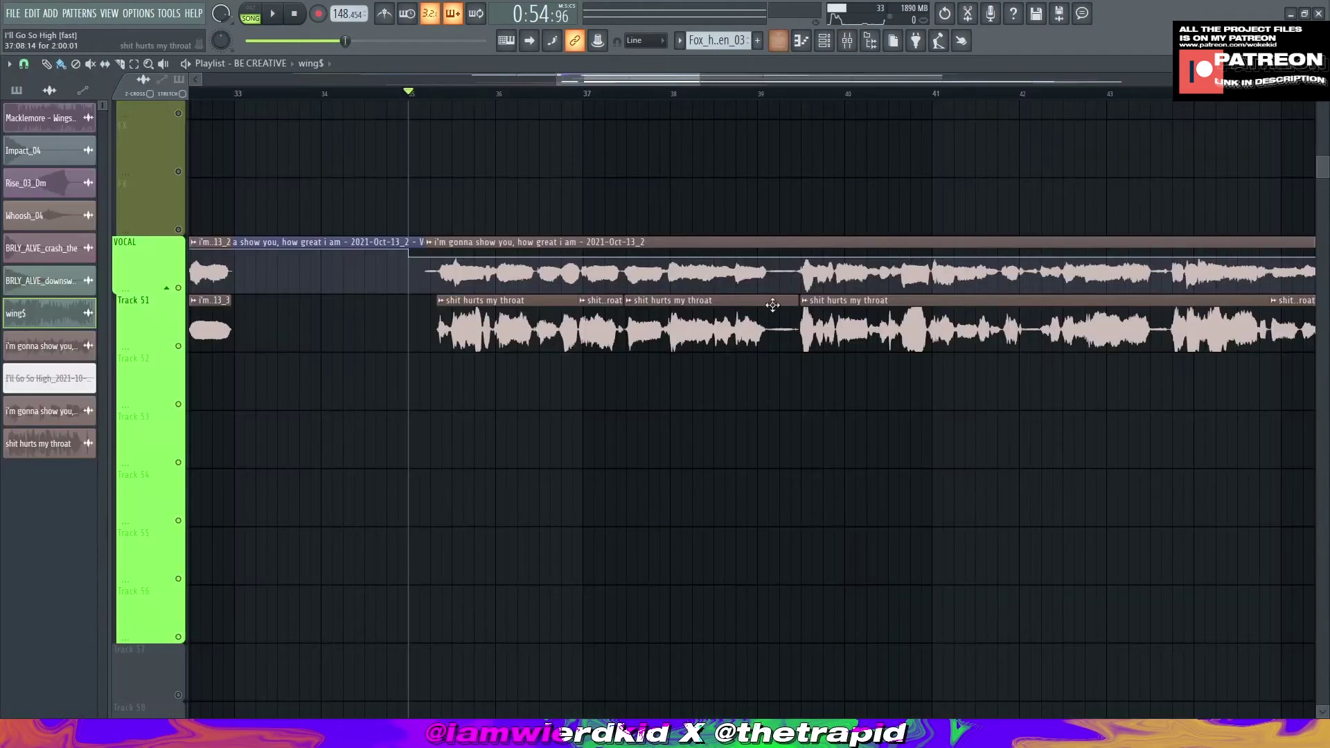
double_click(713, 276)
click(846, 40)
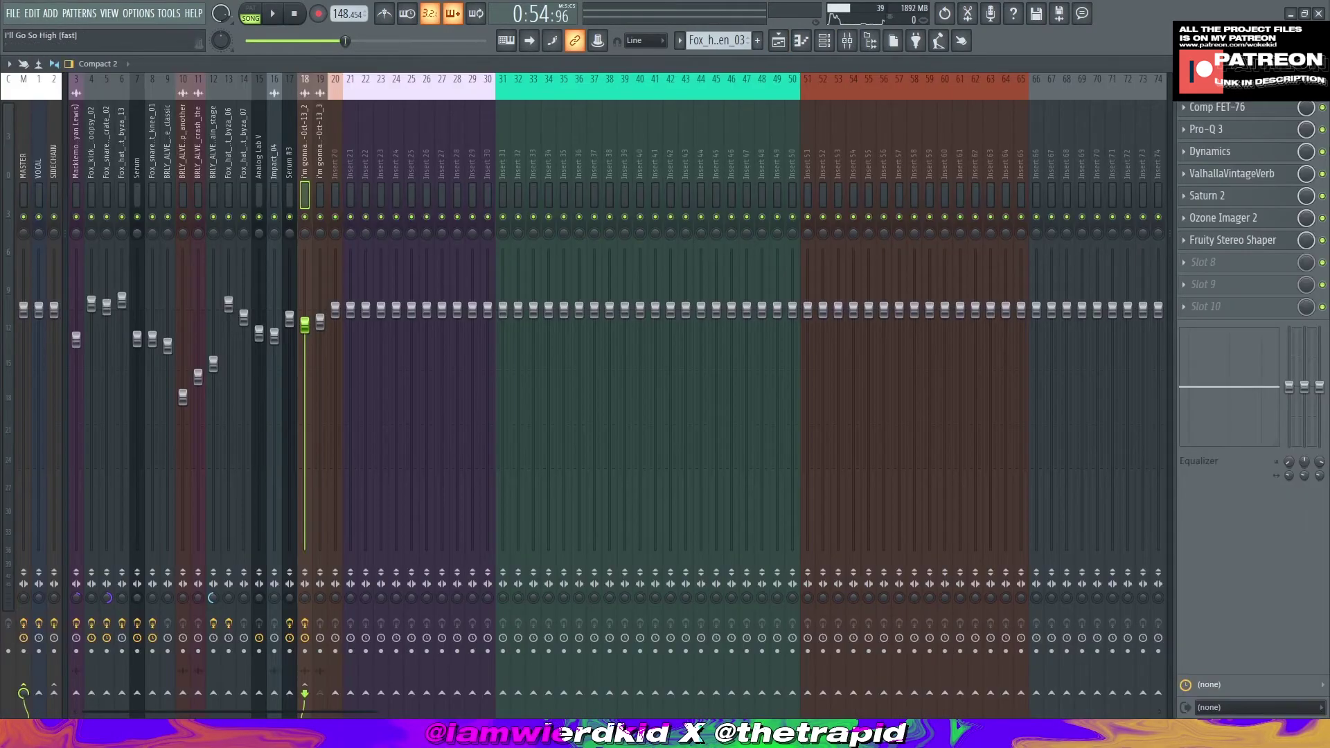
Step: Check the Comp FET-76 compressor and the Pro-Q 3 equalizer settings on the main vocal's insert
click(1253, 109)
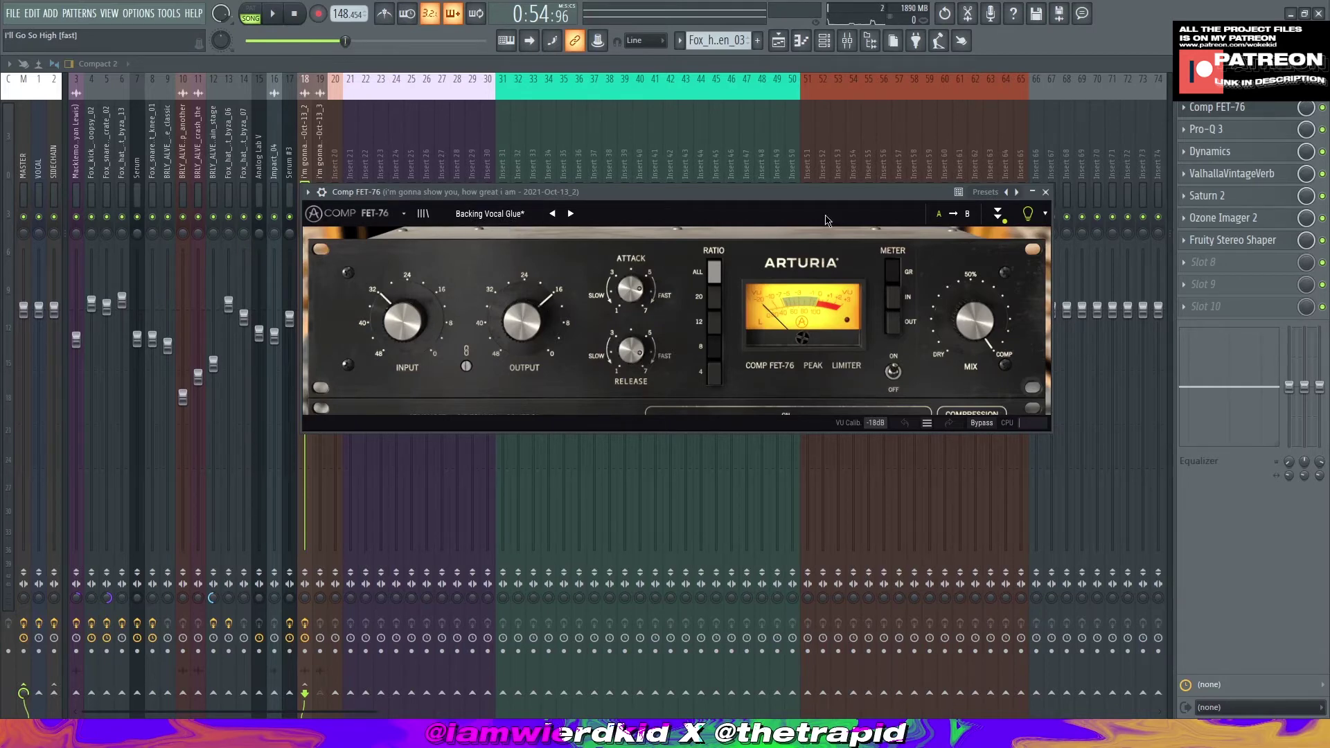
click(1045, 192)
click(1222, 131)
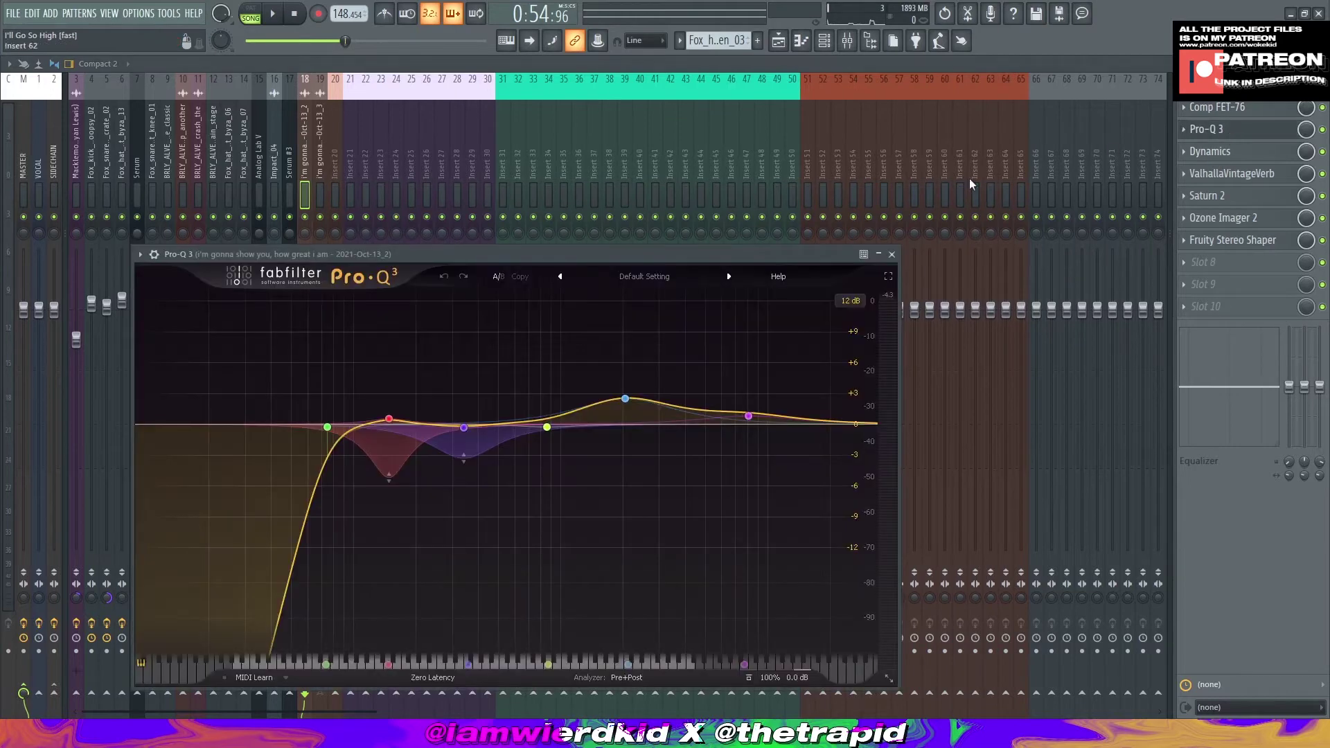
drag(843, 254, 934, 145)
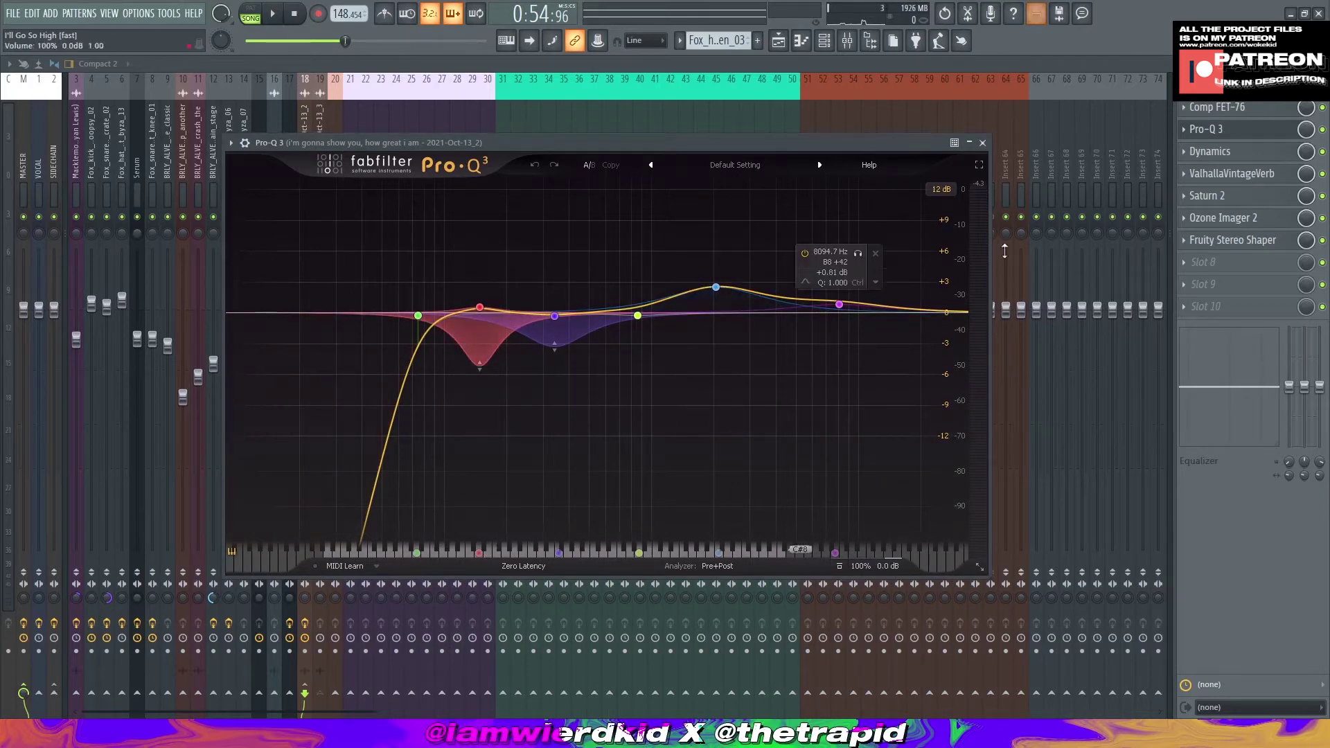
Step: Check the Dynamics and ValhallaVintageVerb settings on the main vocal's insert
click(1211, 152)
drag(374, 146, 745, 170)
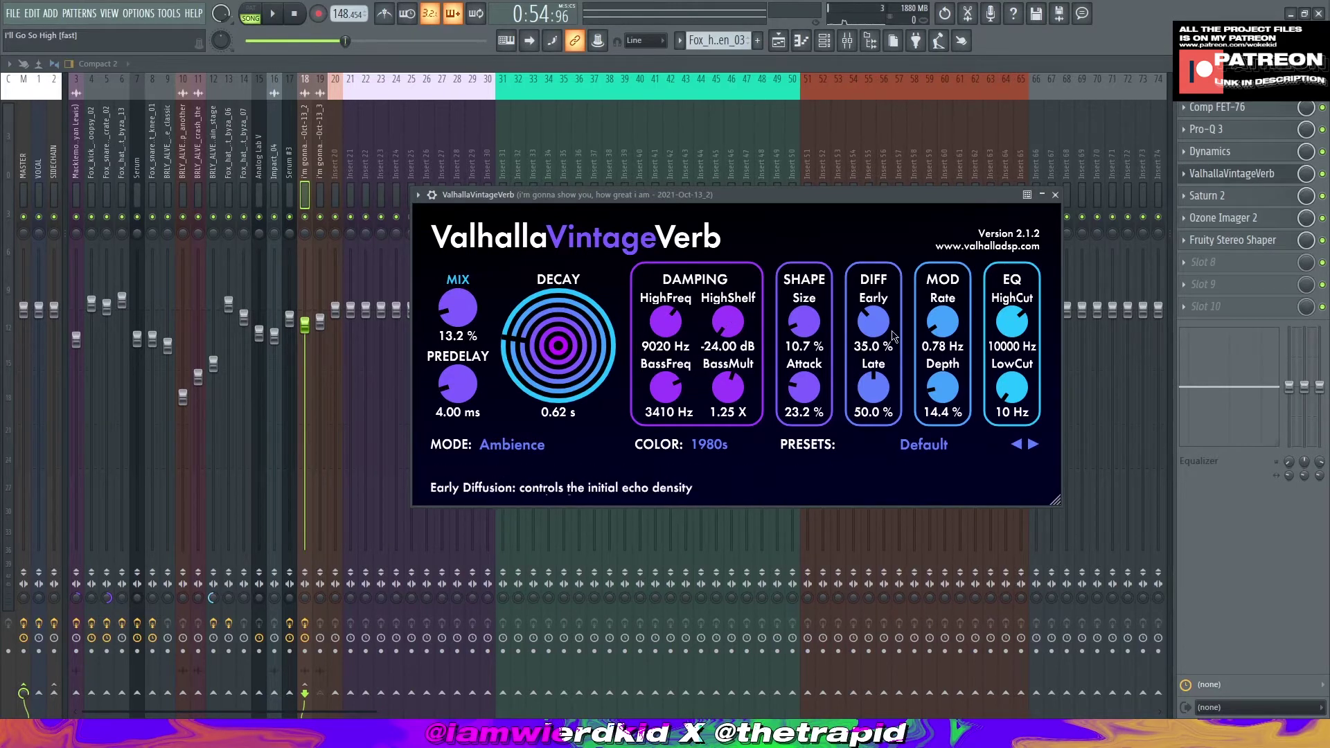
click(1055, 195)
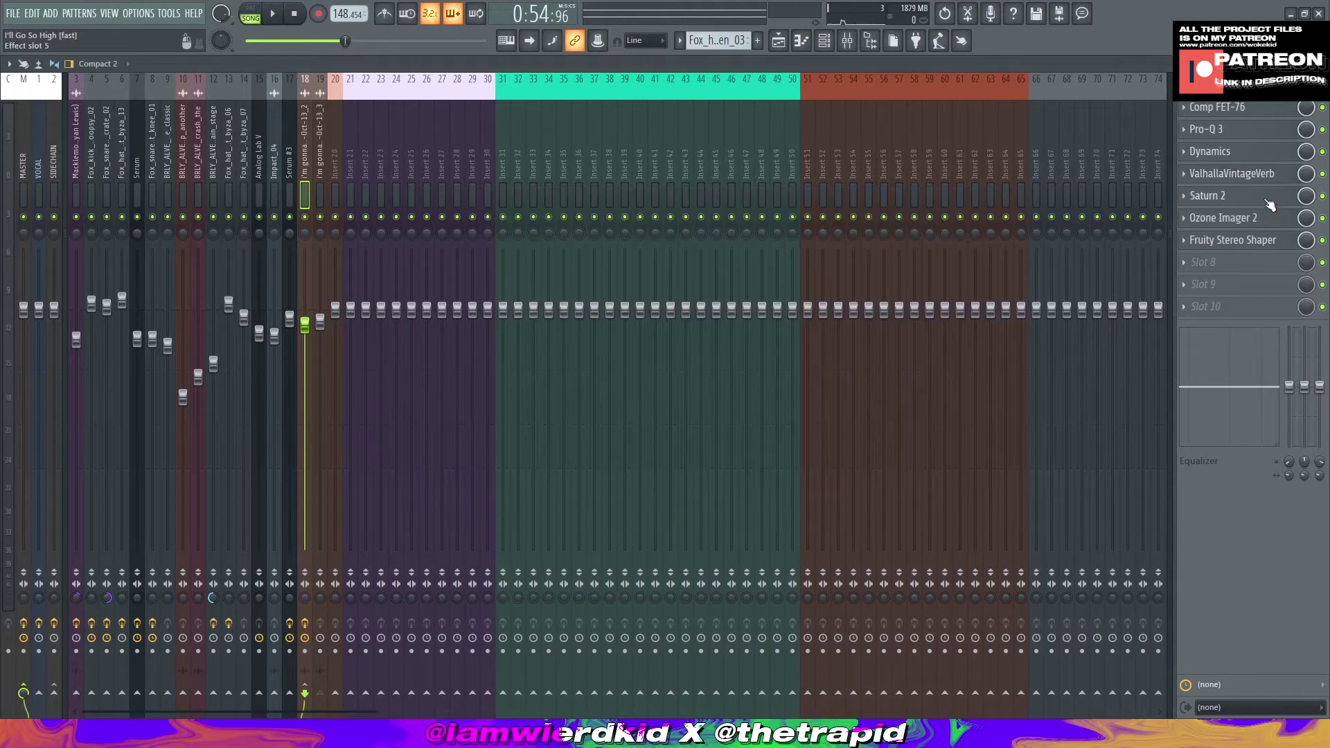
Step: Check the Saturn 2 heavy saturation on the main vocal, including its overall mix amount
click(1209, 196)
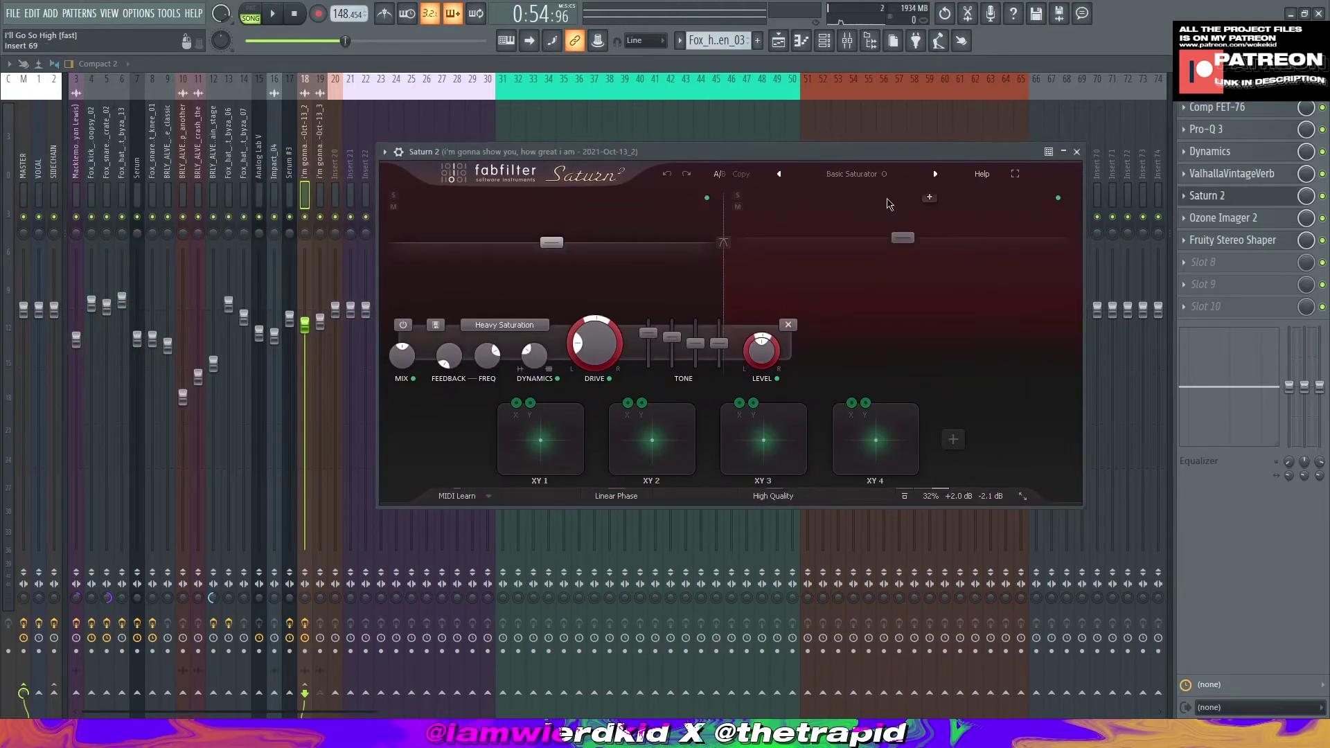
drag(870, 154, 857, 154)
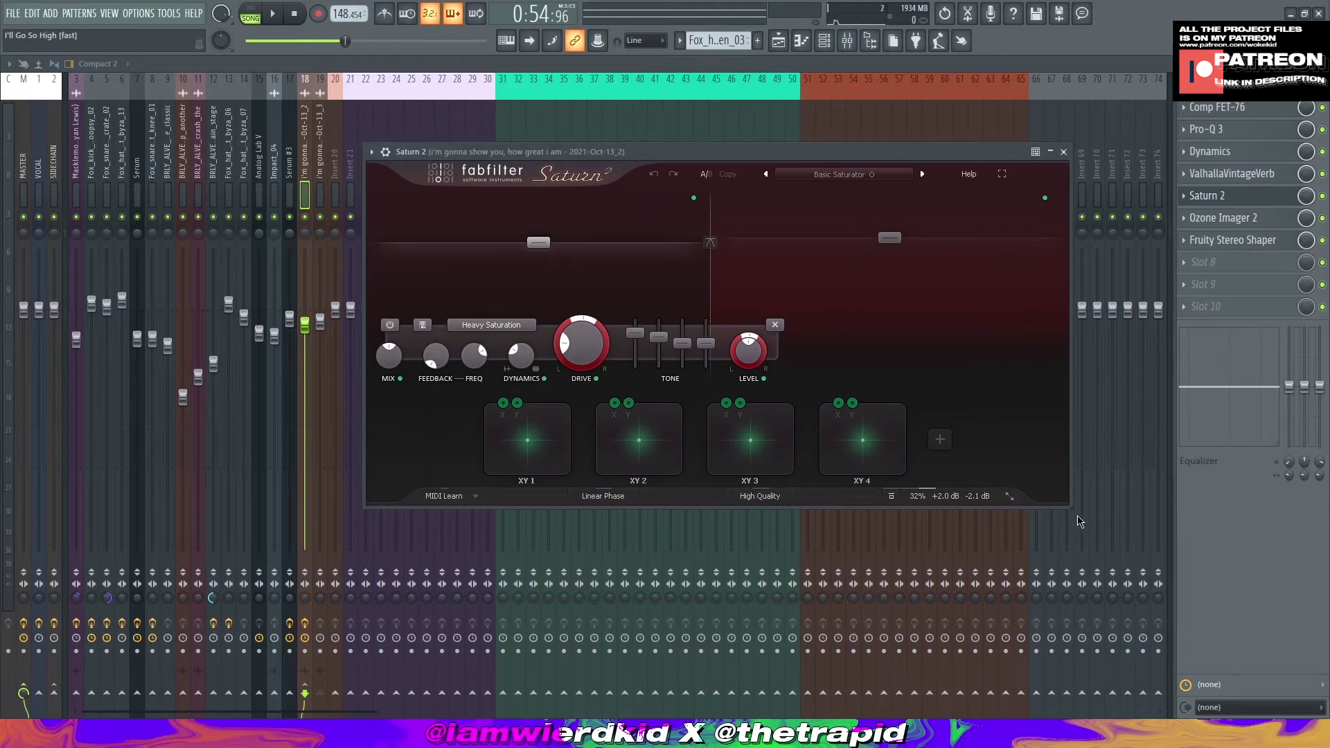
mouse_move(957, 495)
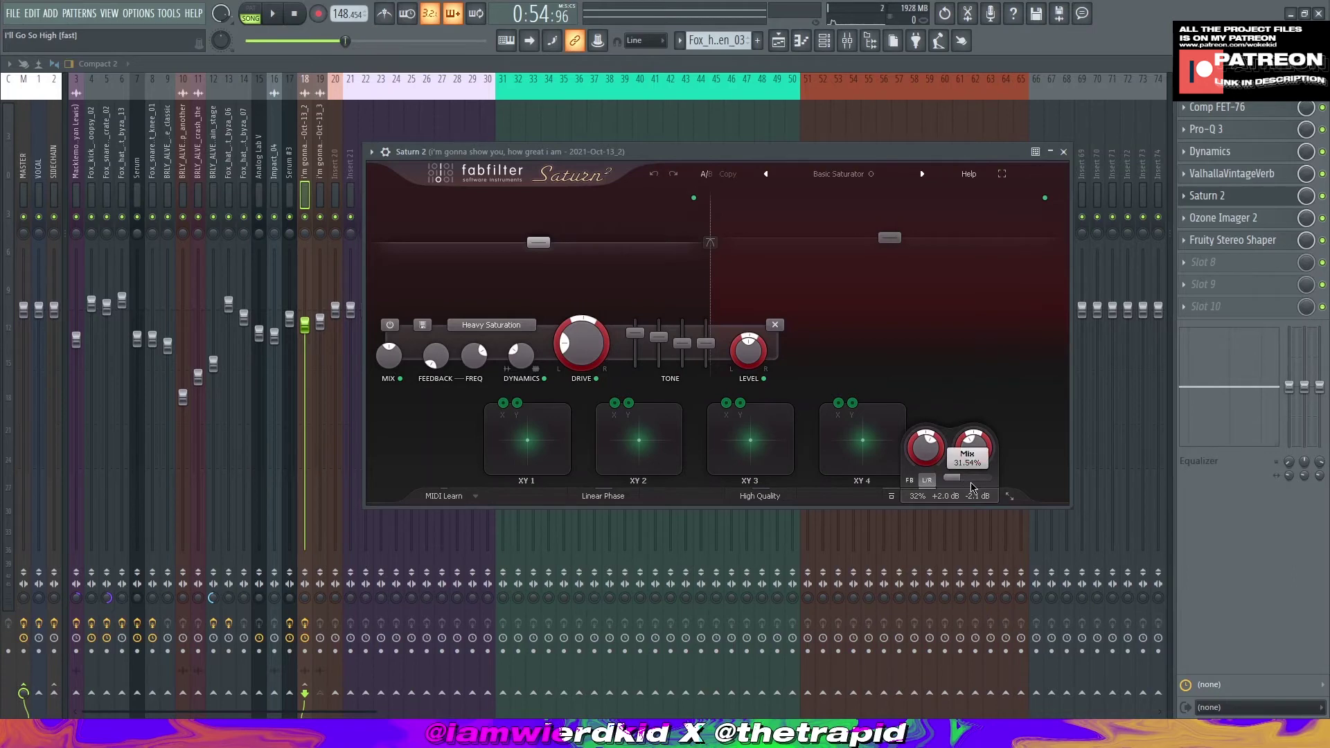
click(1063, 152)
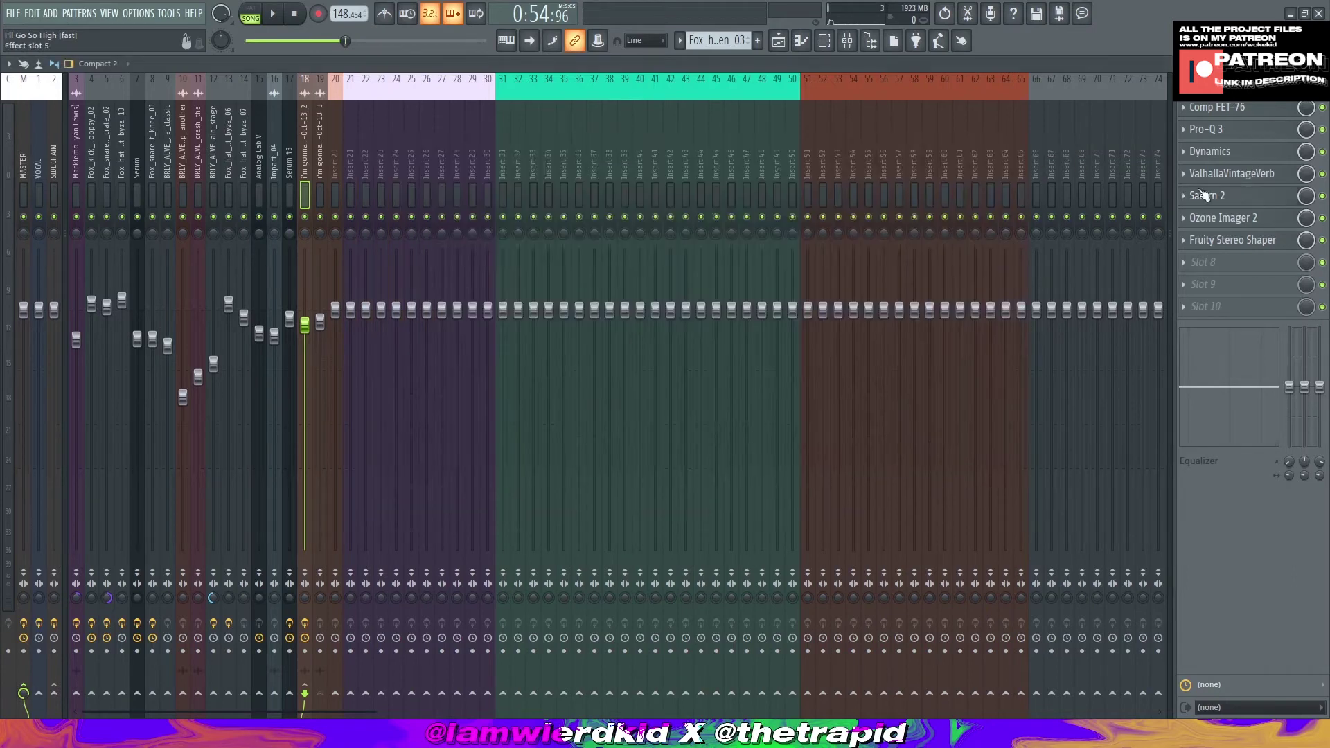
Step: Open Ozone Imager 2 on the main vocal's insert and set its Width to 0%
click(1247, 239)
click(1255, 220)
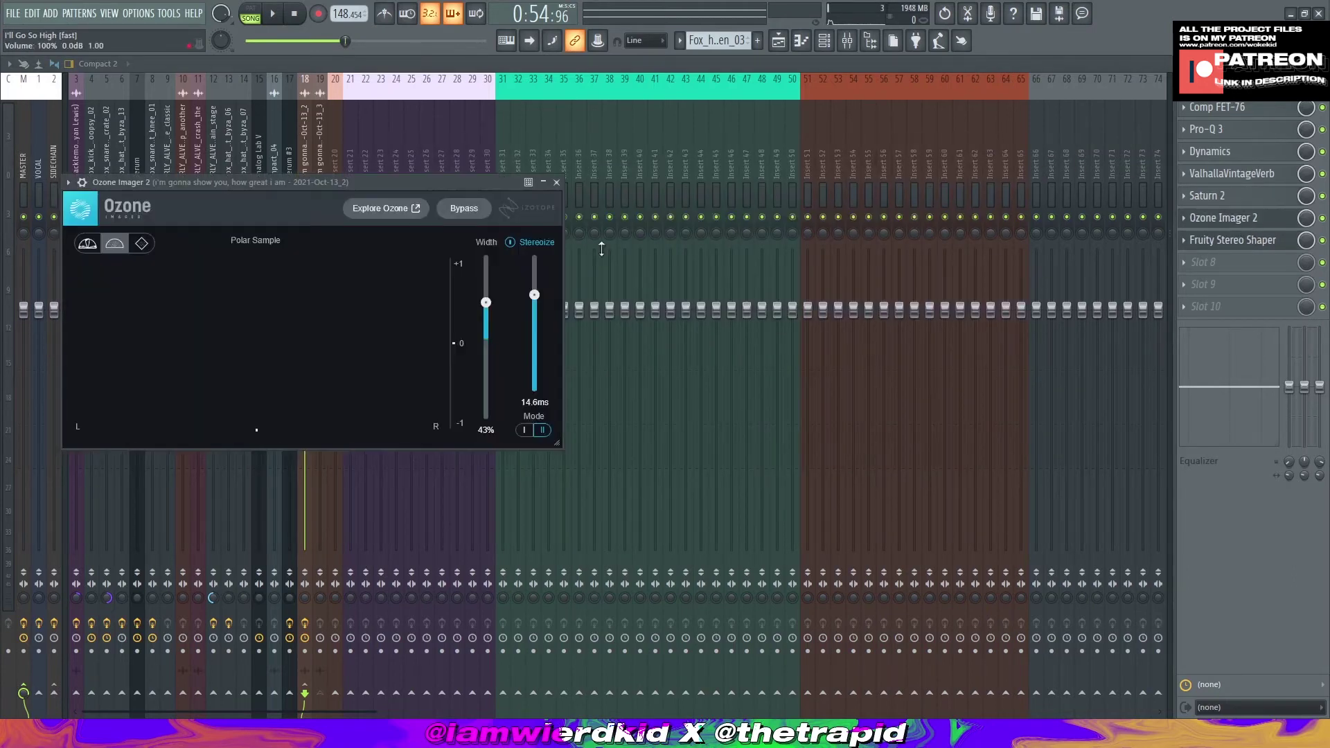
drag(450, 184, 630, 177)
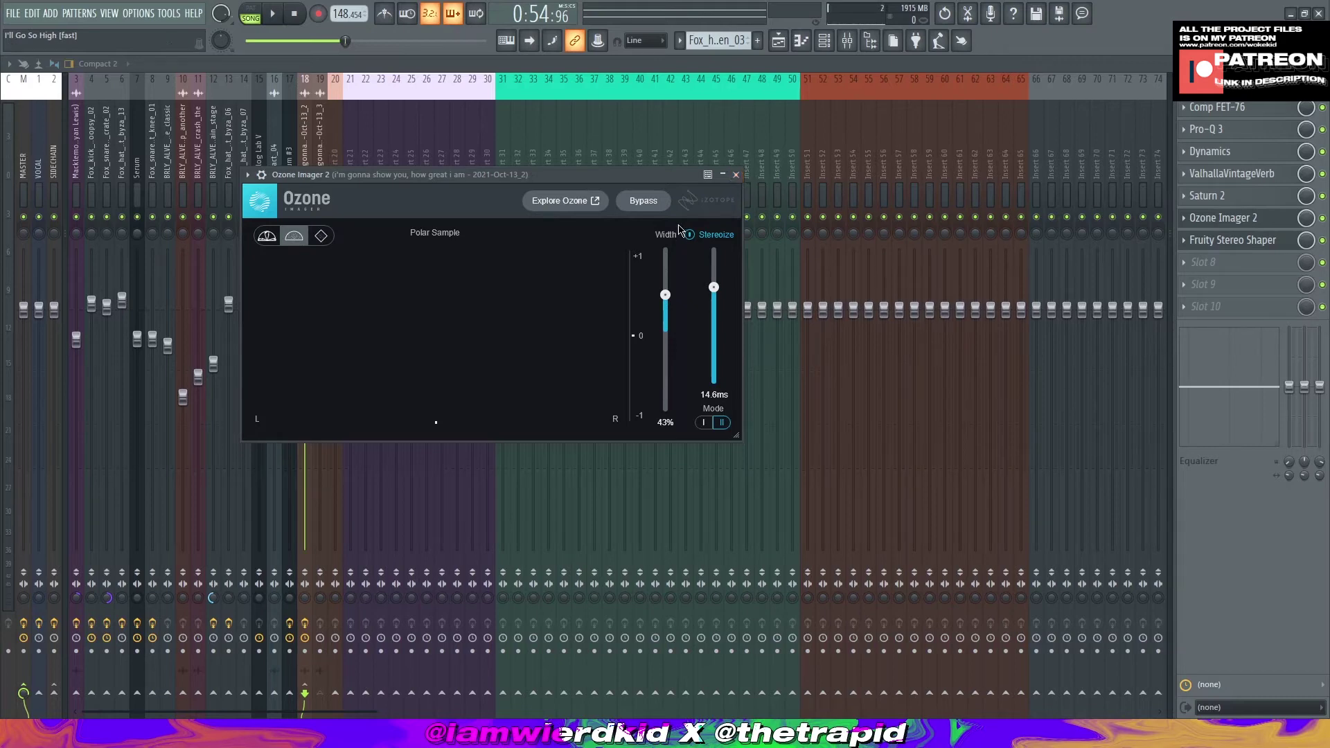
ctrl+click(665, 296)
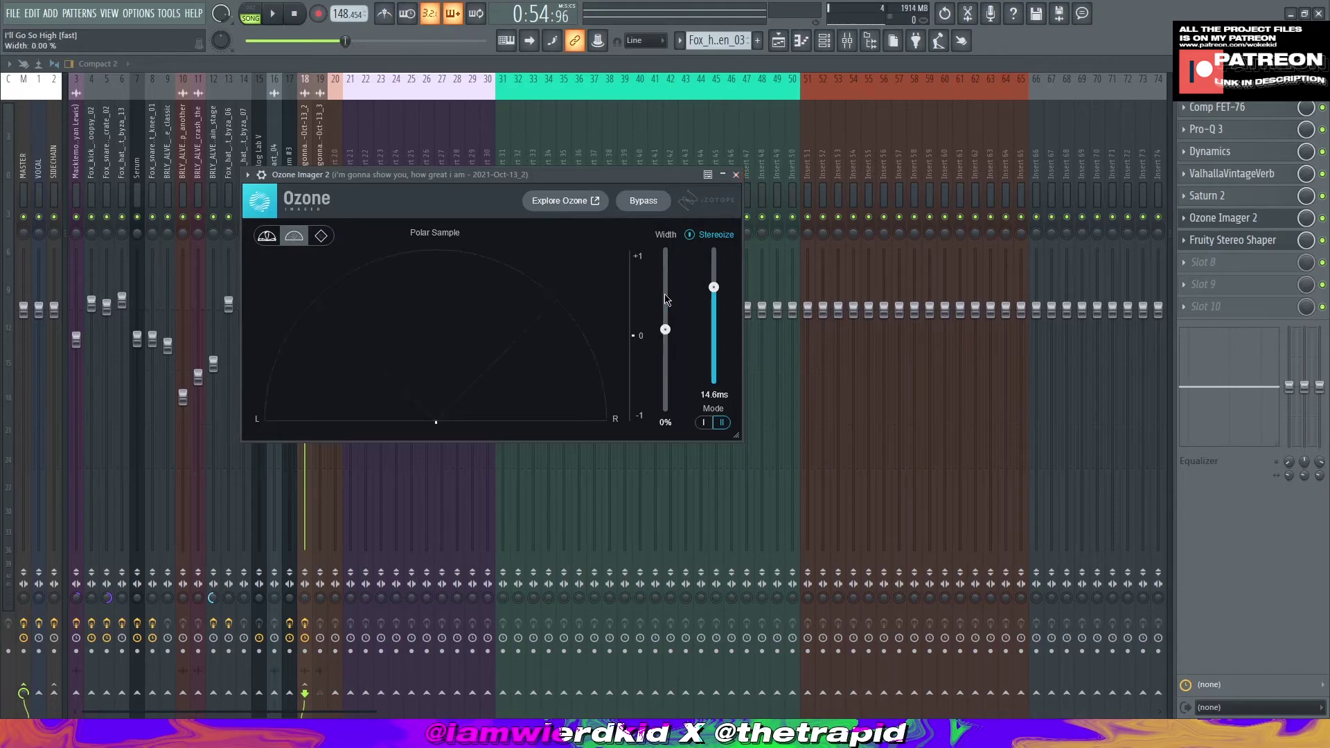
Step: Undo the last Width change in Ozone Imager 2, compare Stereoize off and on, and close the plugin
key(ctrl+z)
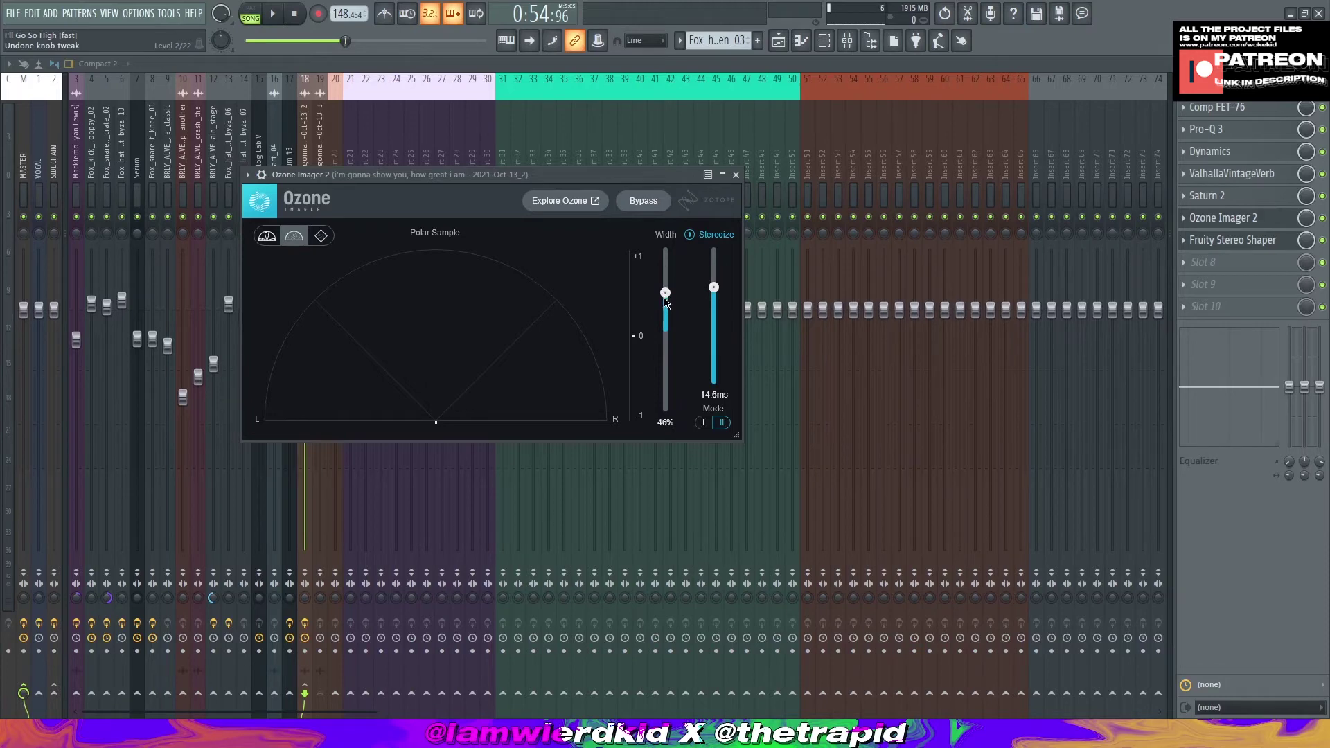
click(719, 236)
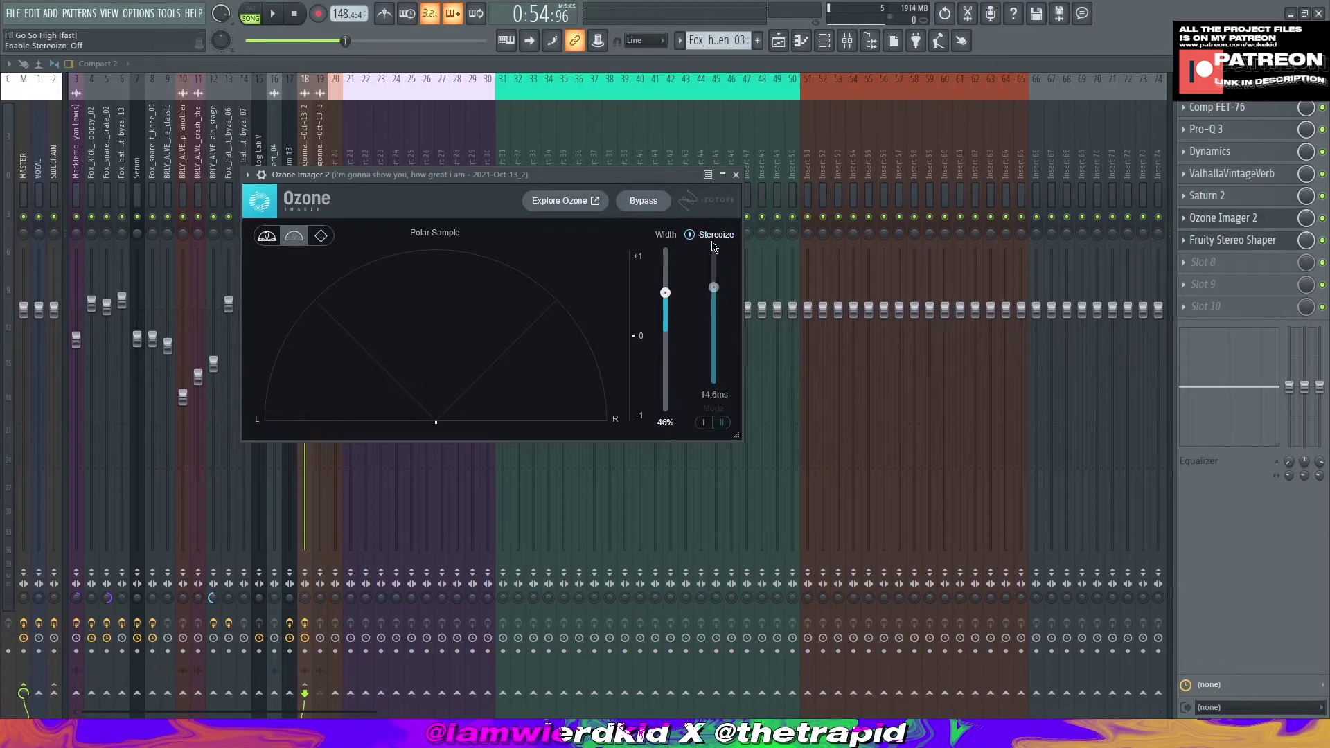
click(710, 238)
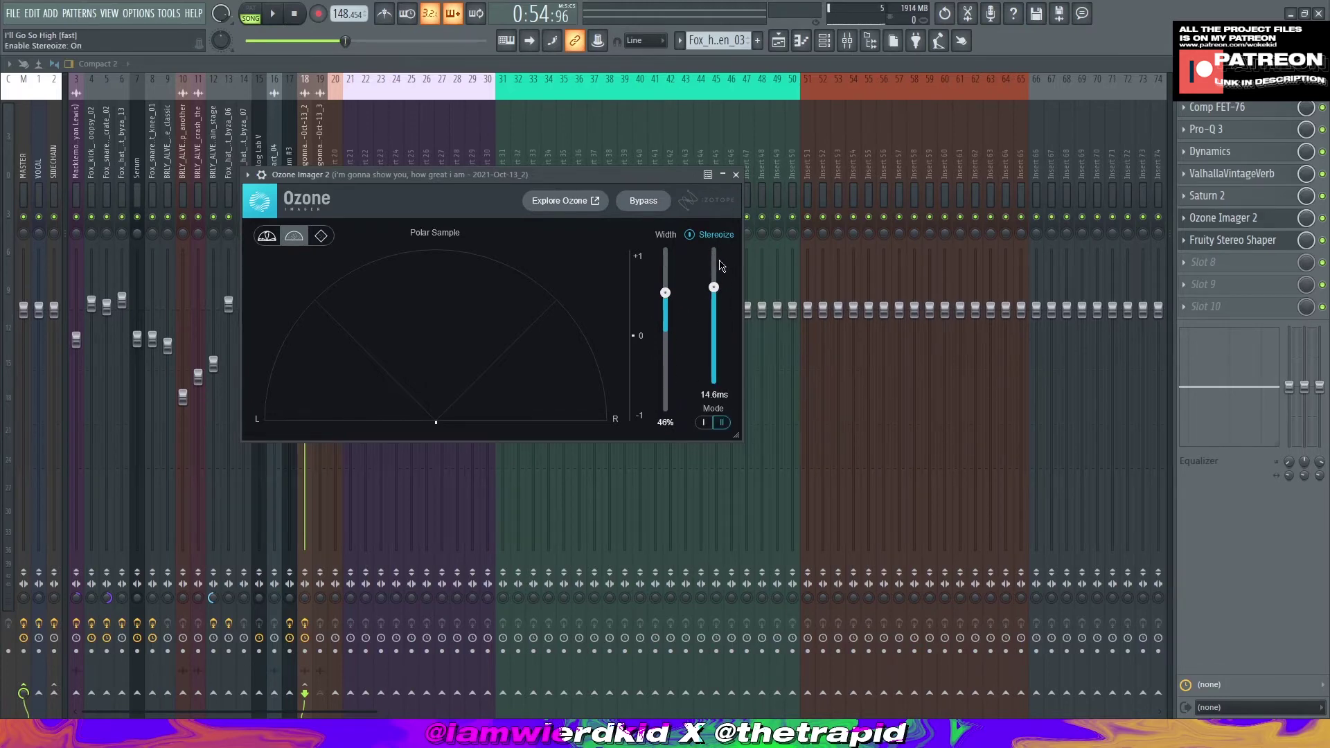
click(722, 239)
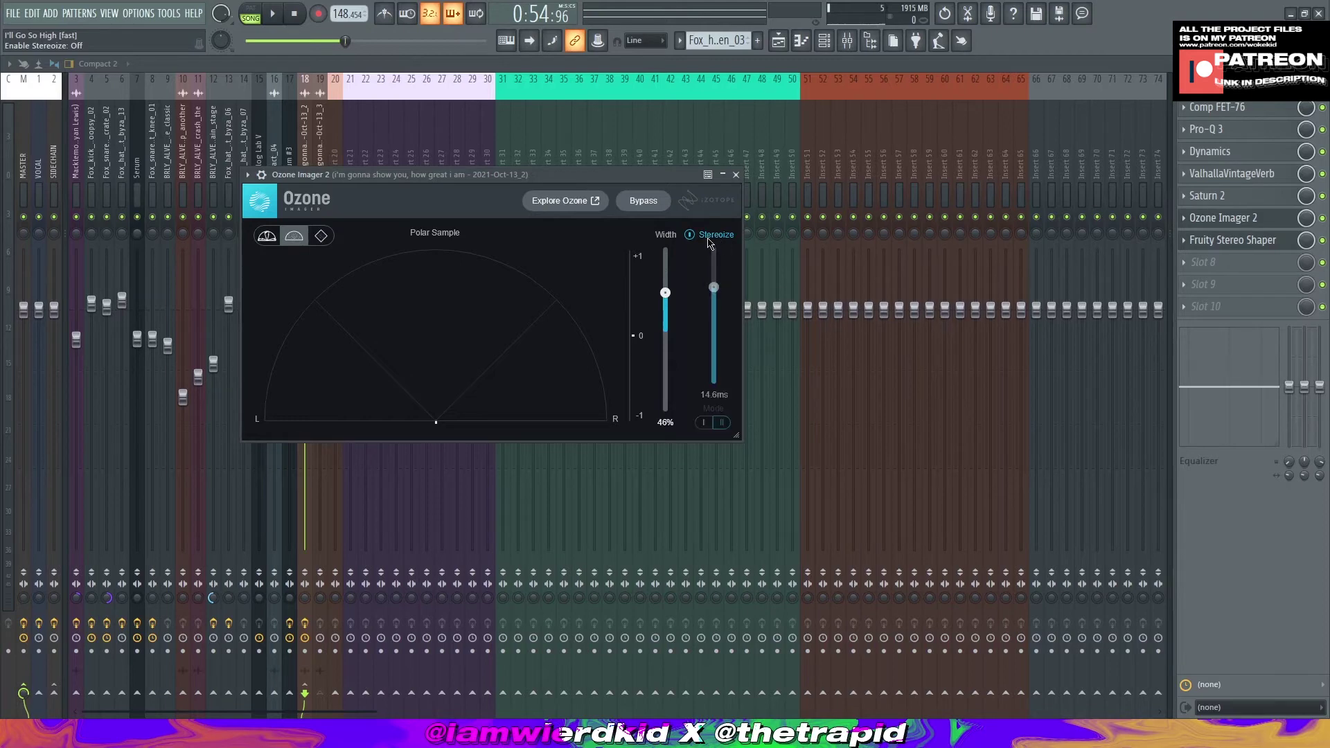
click(723, 240)
click(736, 175)
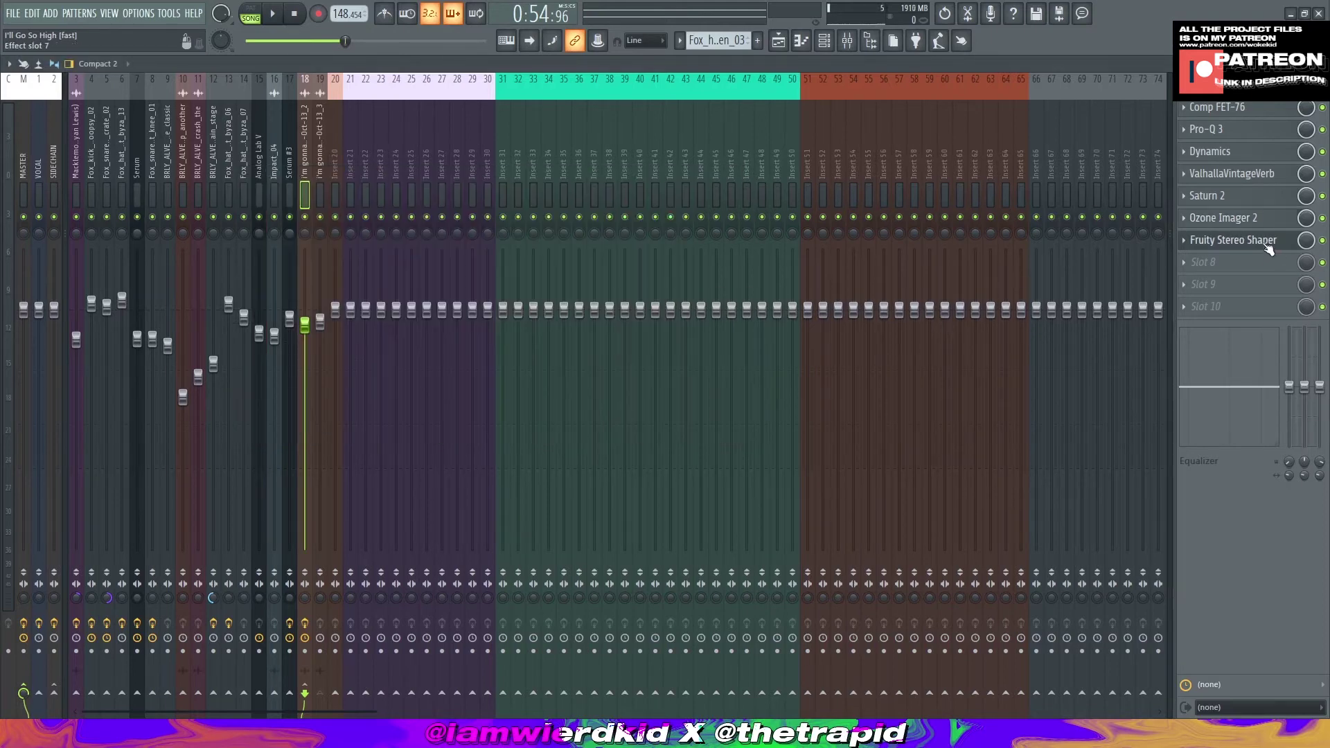
Step: Check the Fruity Stereo Shaper's mixer matrix, delay and phase settings on the main vocal's insert
click(1260, 240)
drag(201, 200, 710, 178)
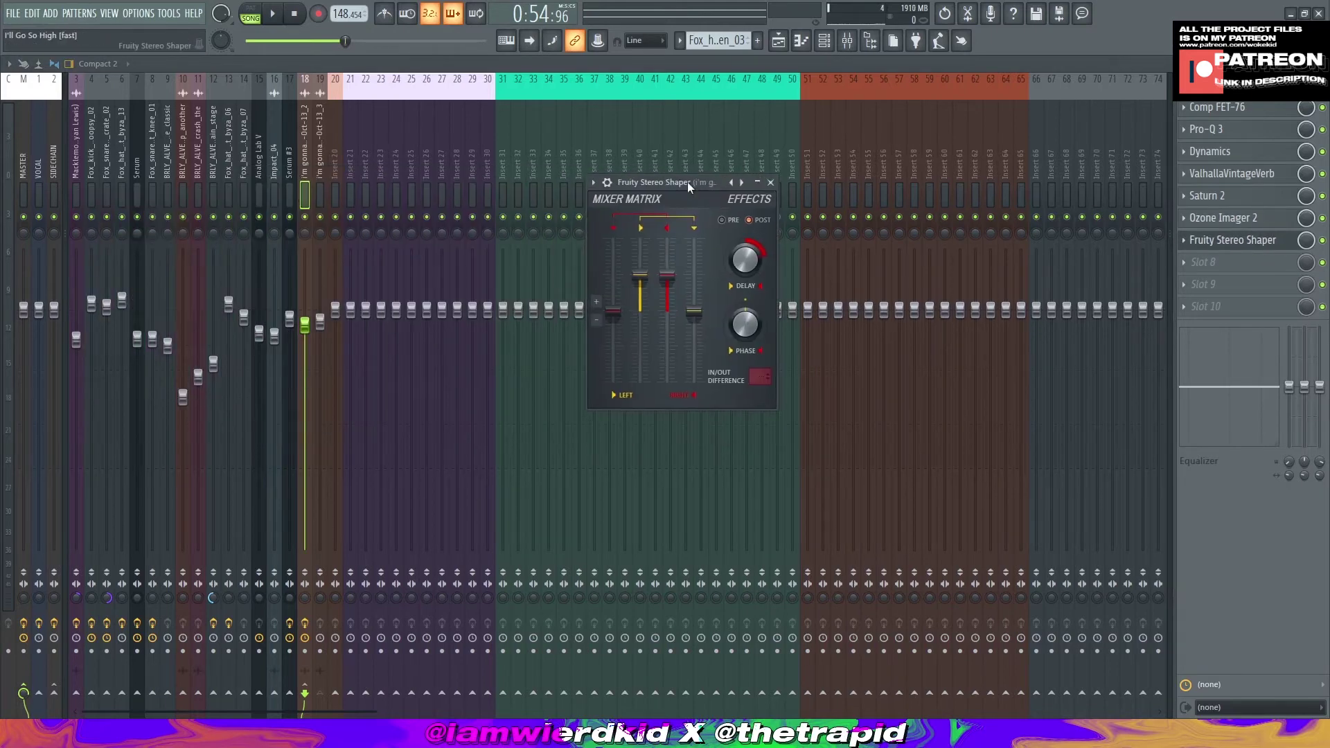
click(1242, 244)
click(1241, 245)
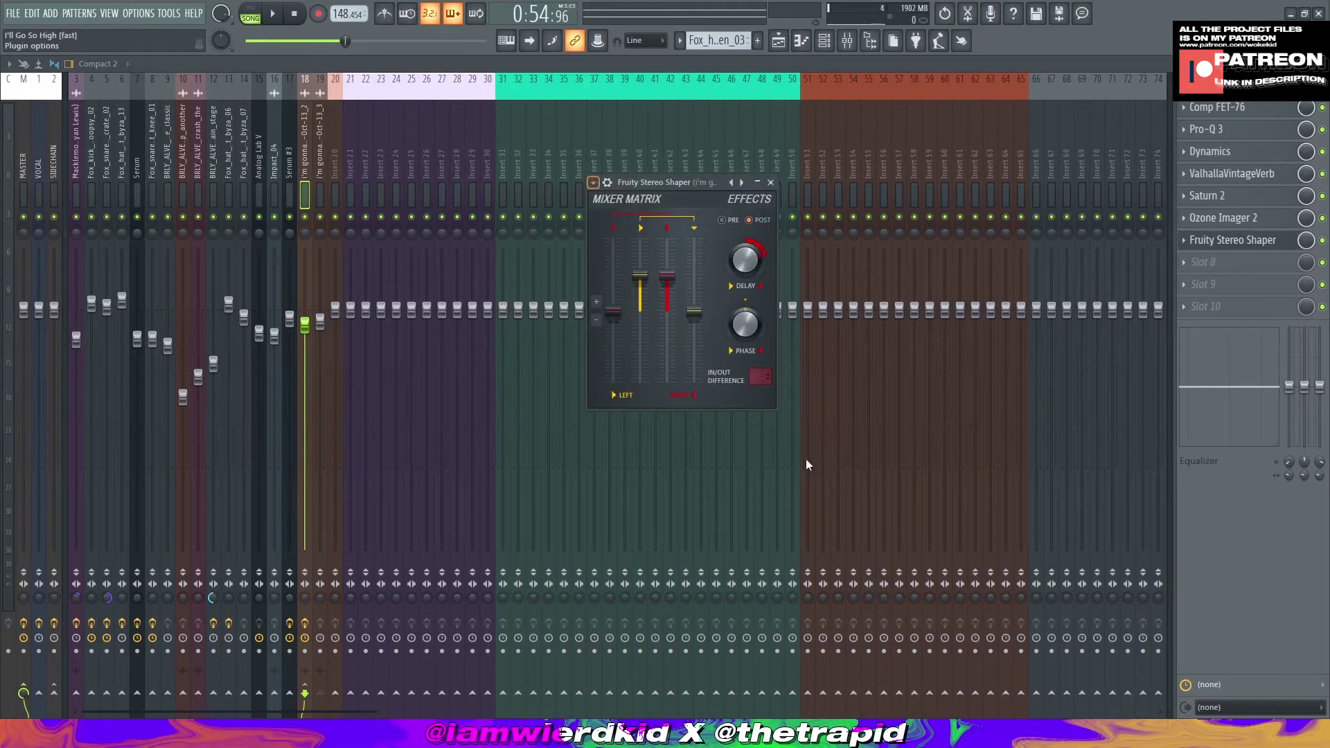
click(1257, 240)
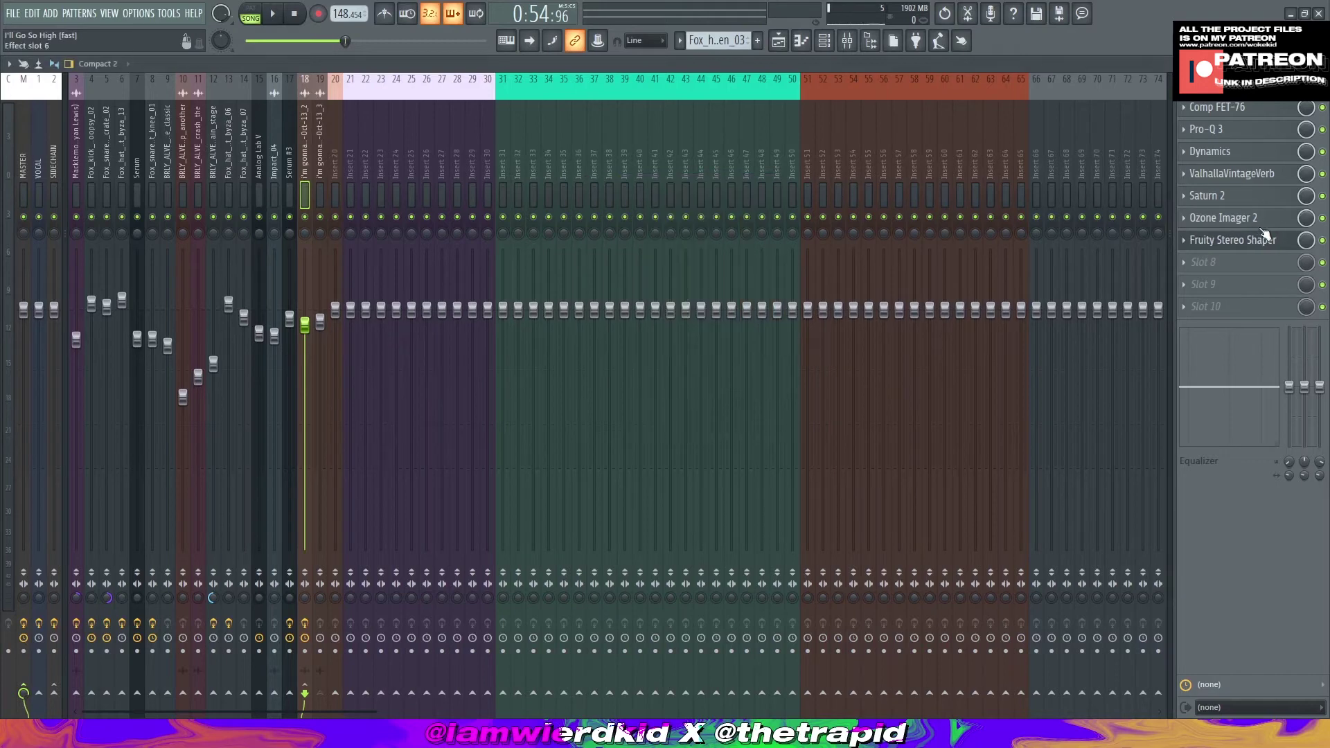
click(1252, 241)
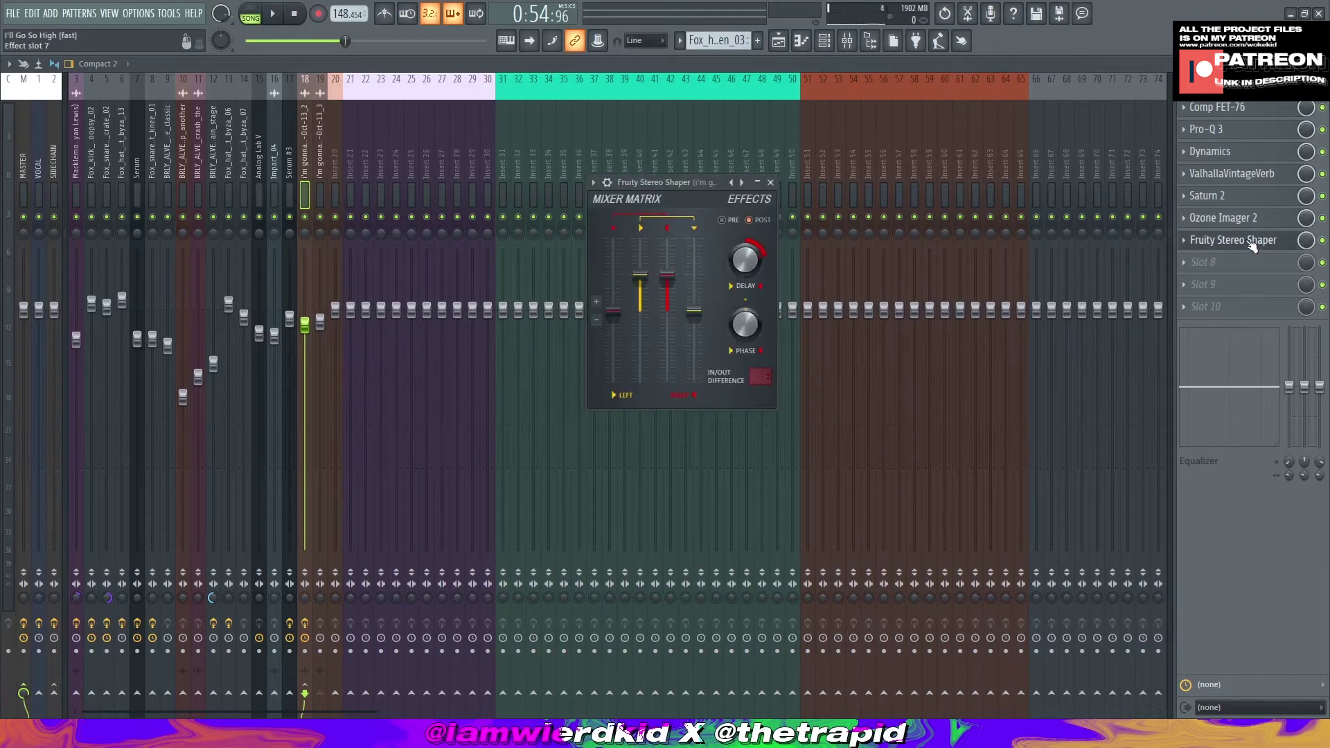
click(761, 224)
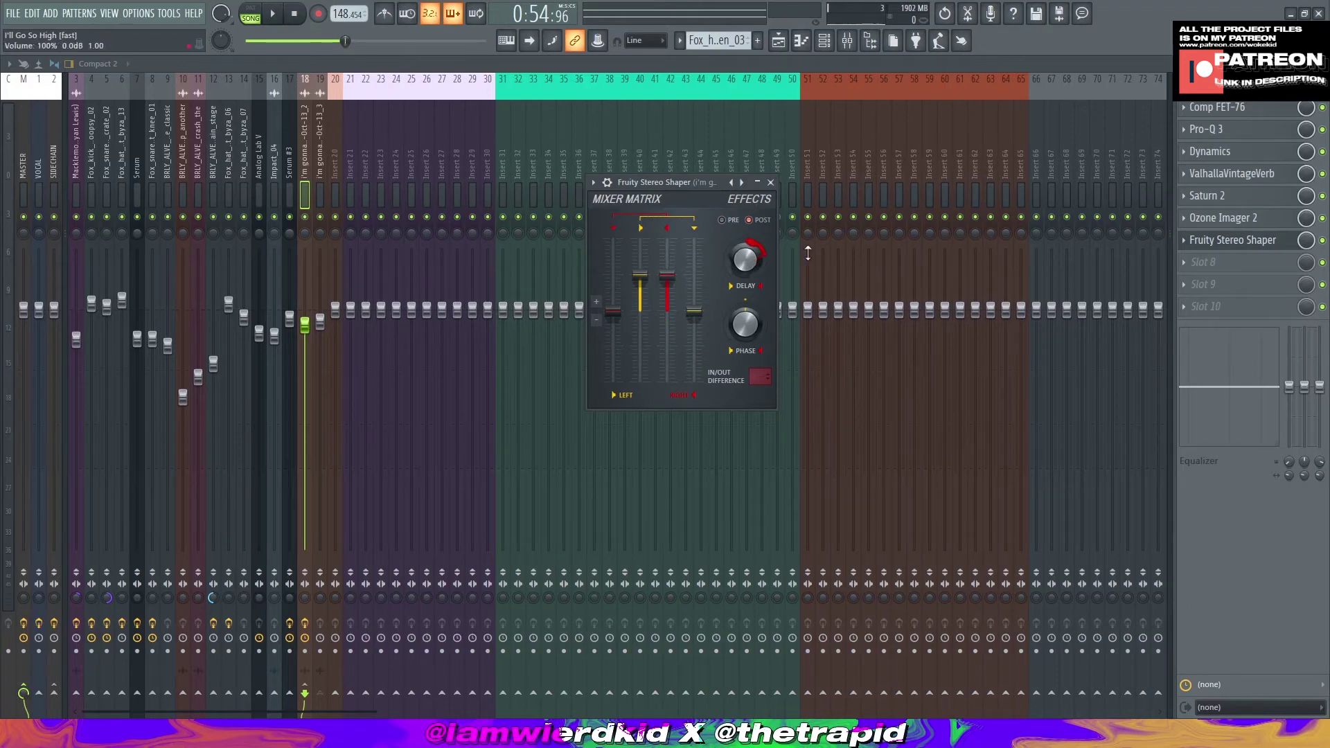
key(Escape)
Step: Play the layered vocal clips from the start of the drop in short passes, switching between playlist and mixer
key(space)
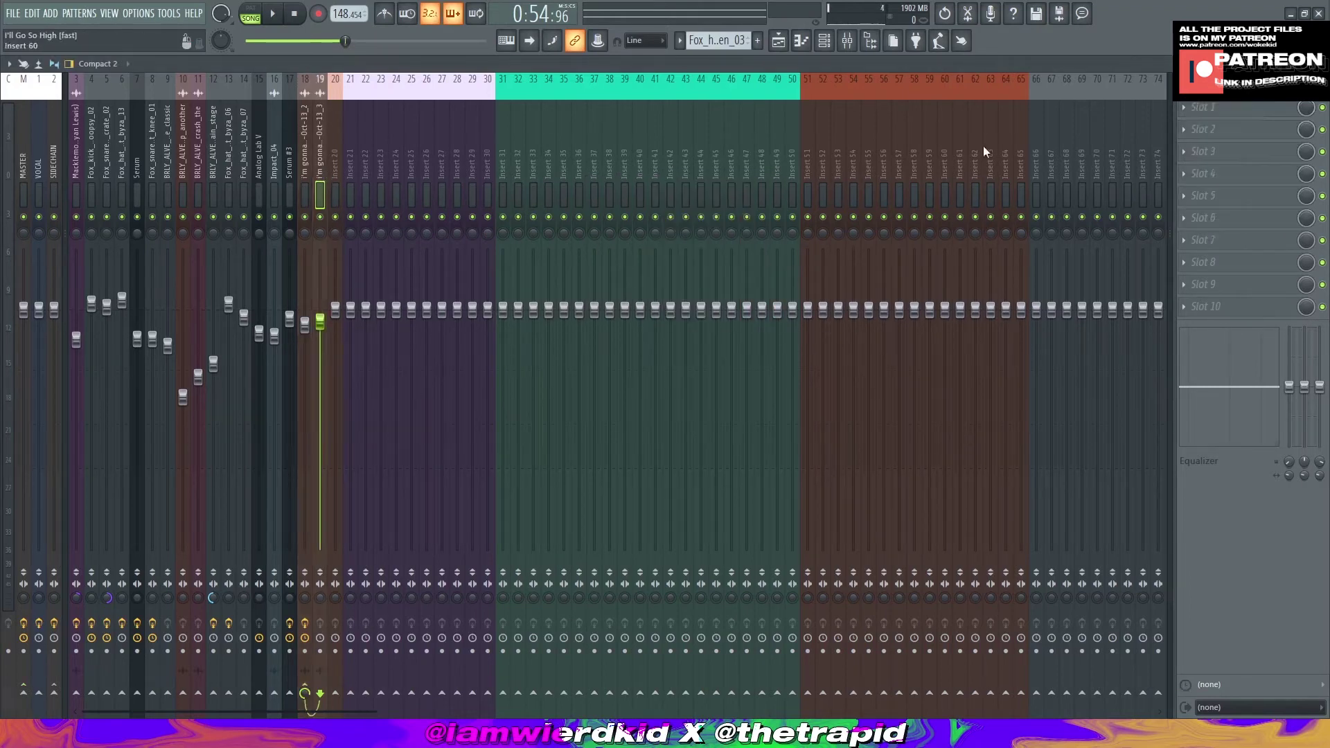
key(F5)
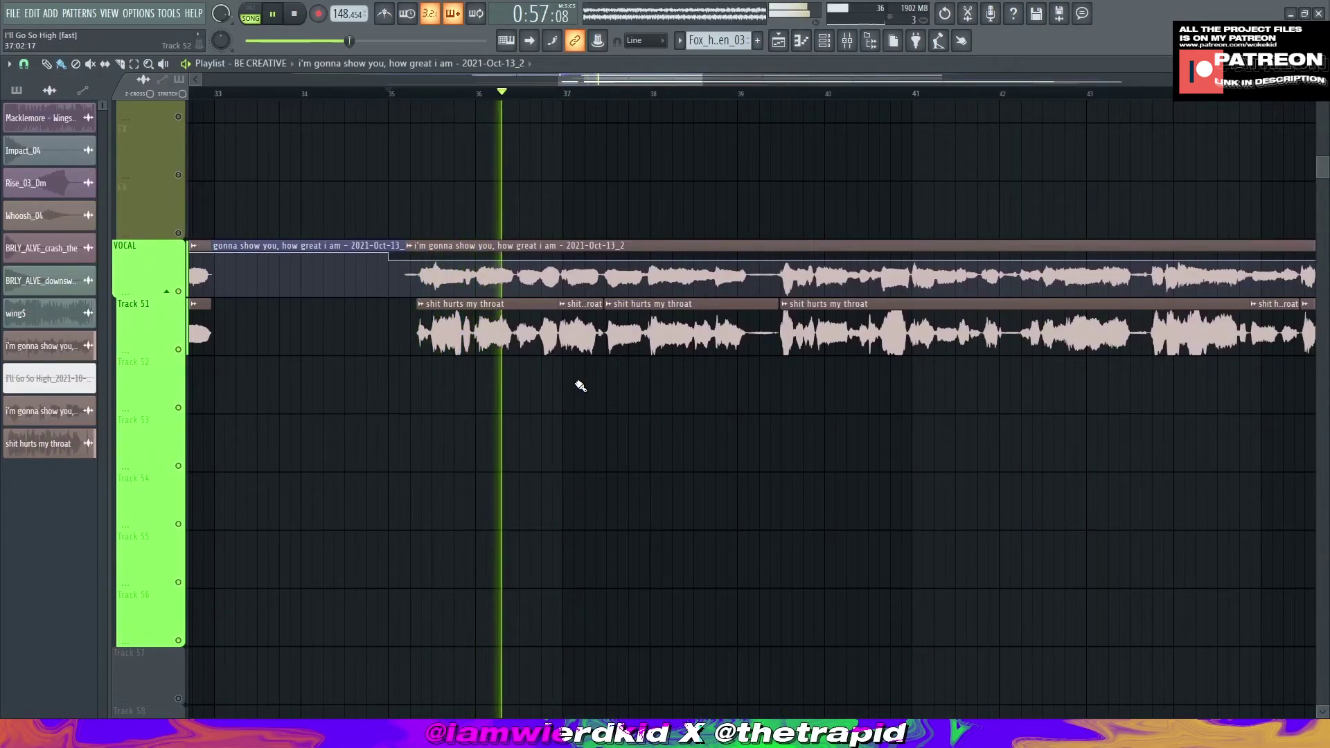
key(space)
key(F9)
key(F5)
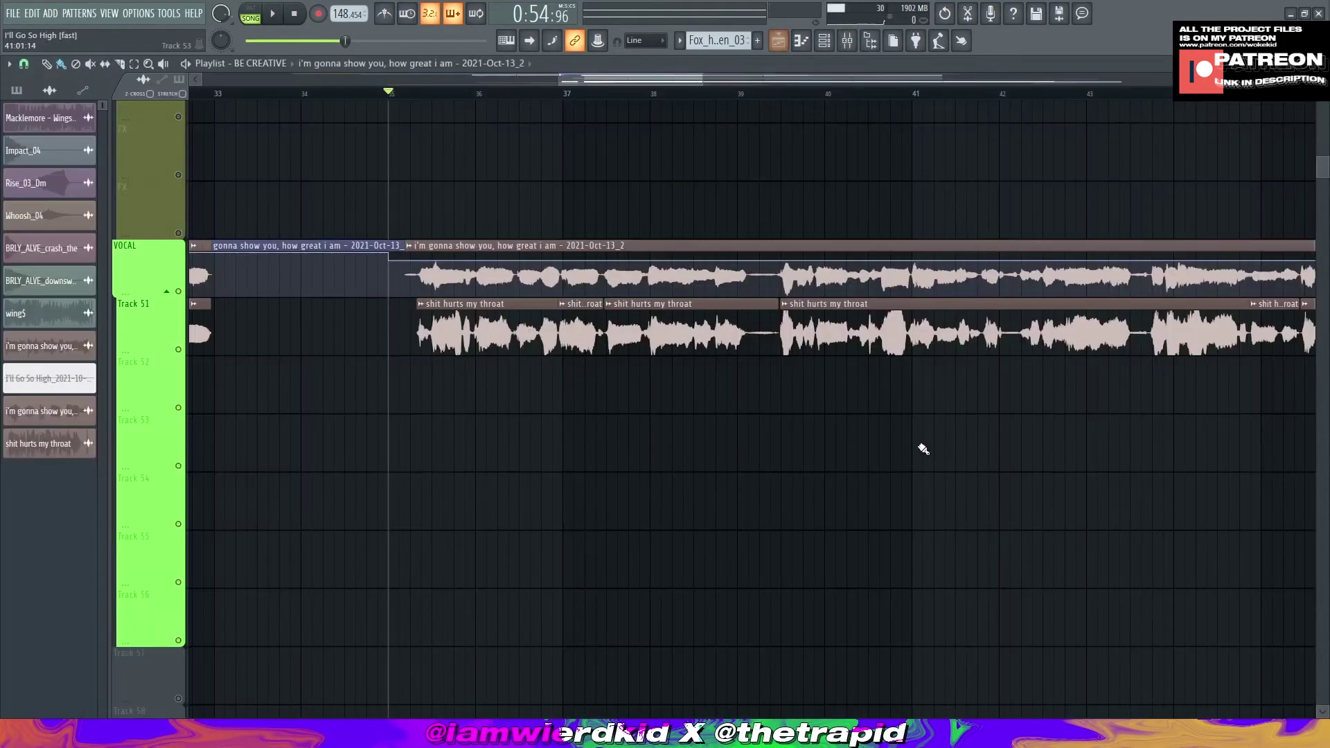
key(space)
key(space)
key(F9)
key(F5)
key(space)
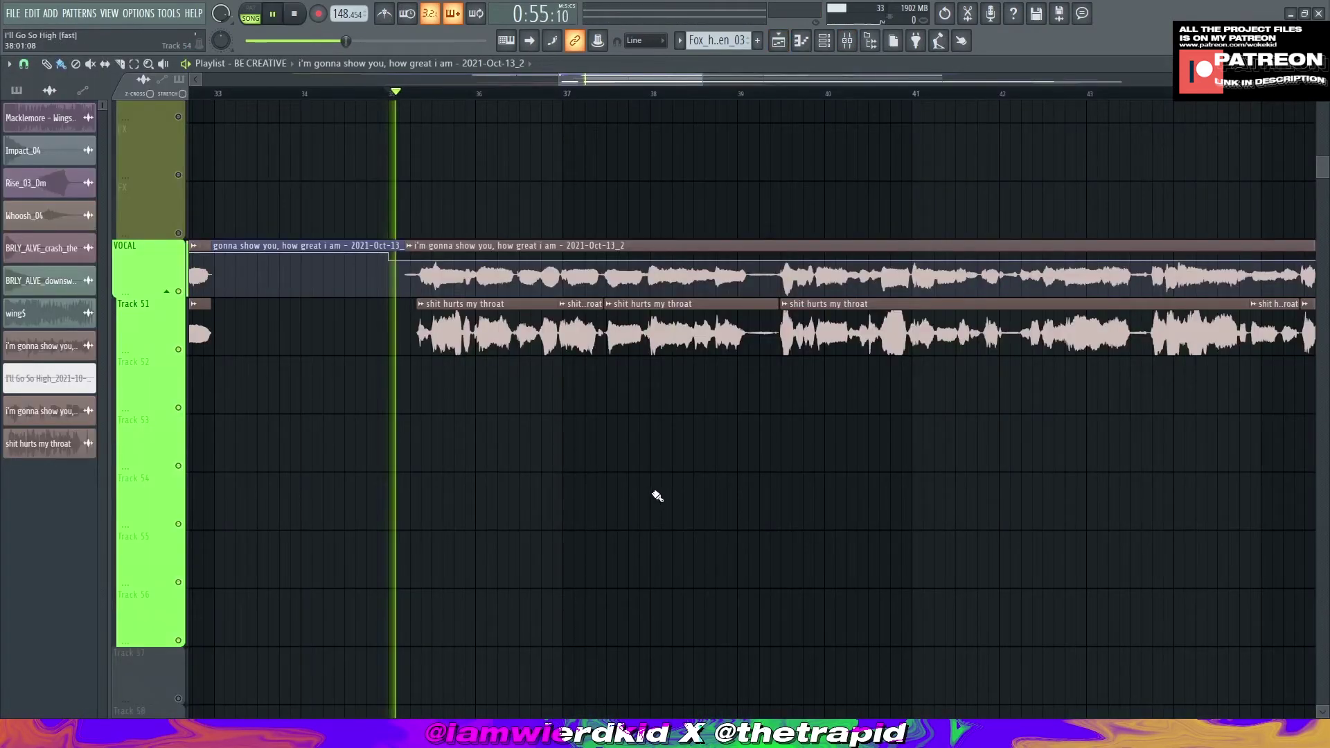
key(space)
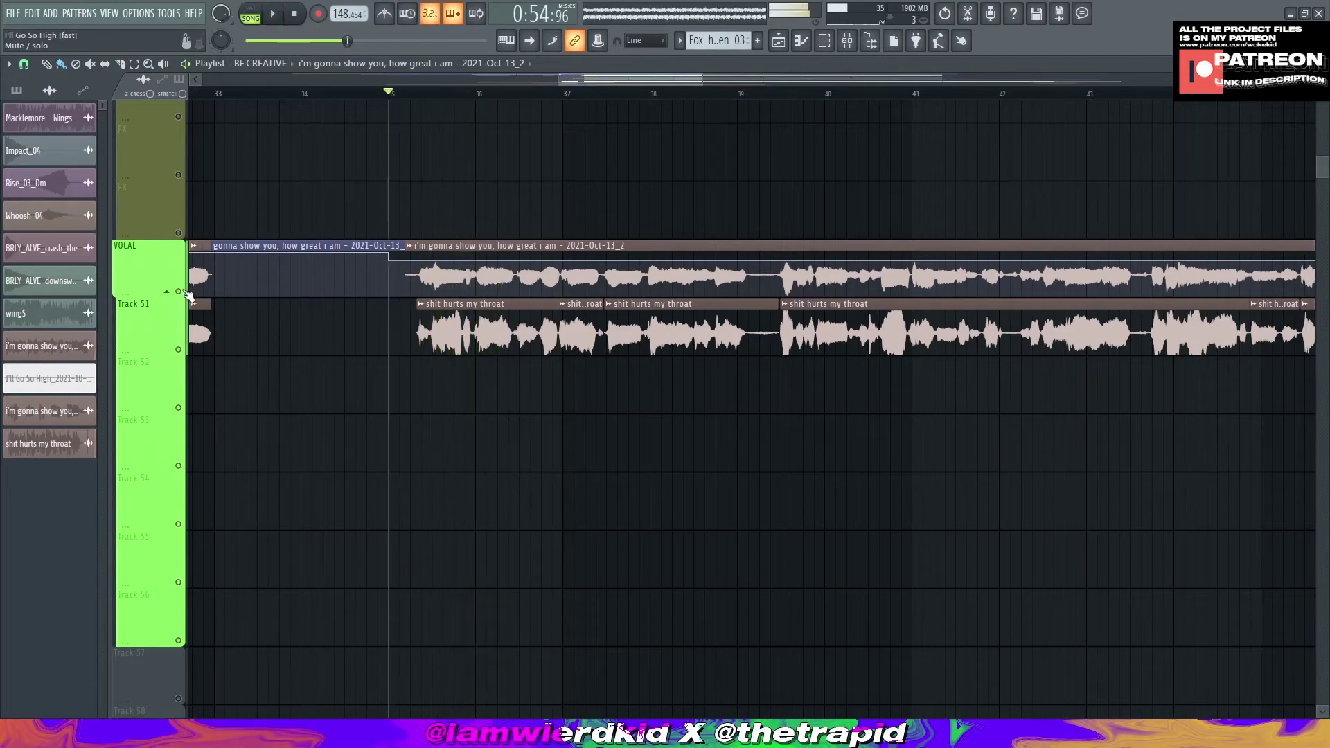
Step: Mute the upper wing$ sample track, play the drop without it, and unmute the track
scroll(580, 315, down, 5)
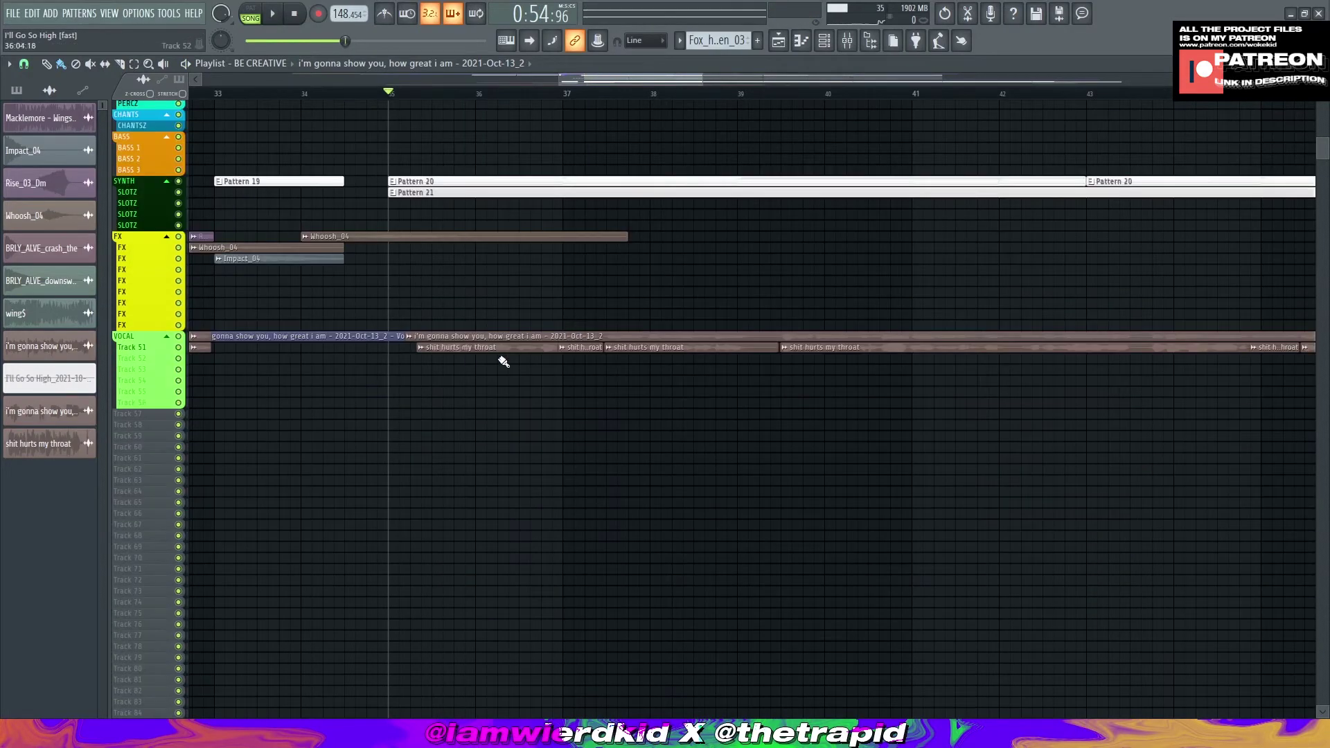
scroll(484, 346, up, 10)
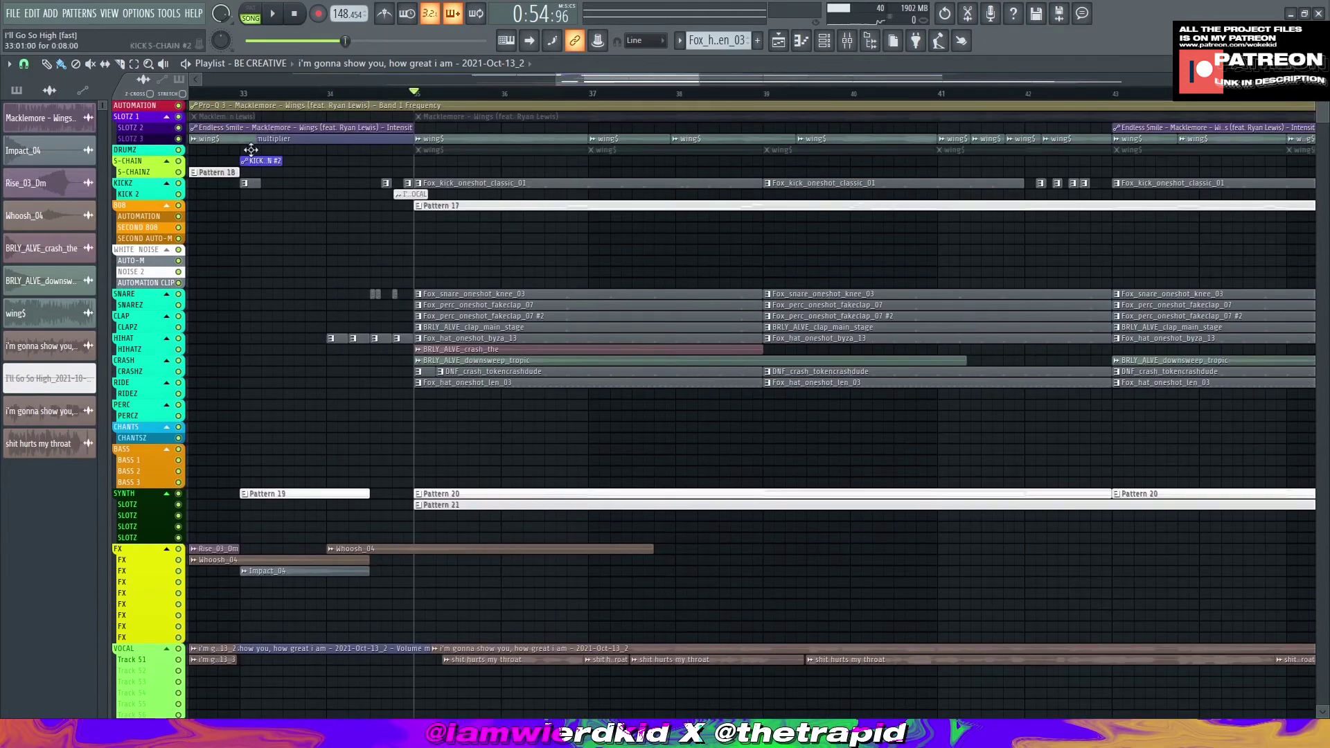
click(178, 138)
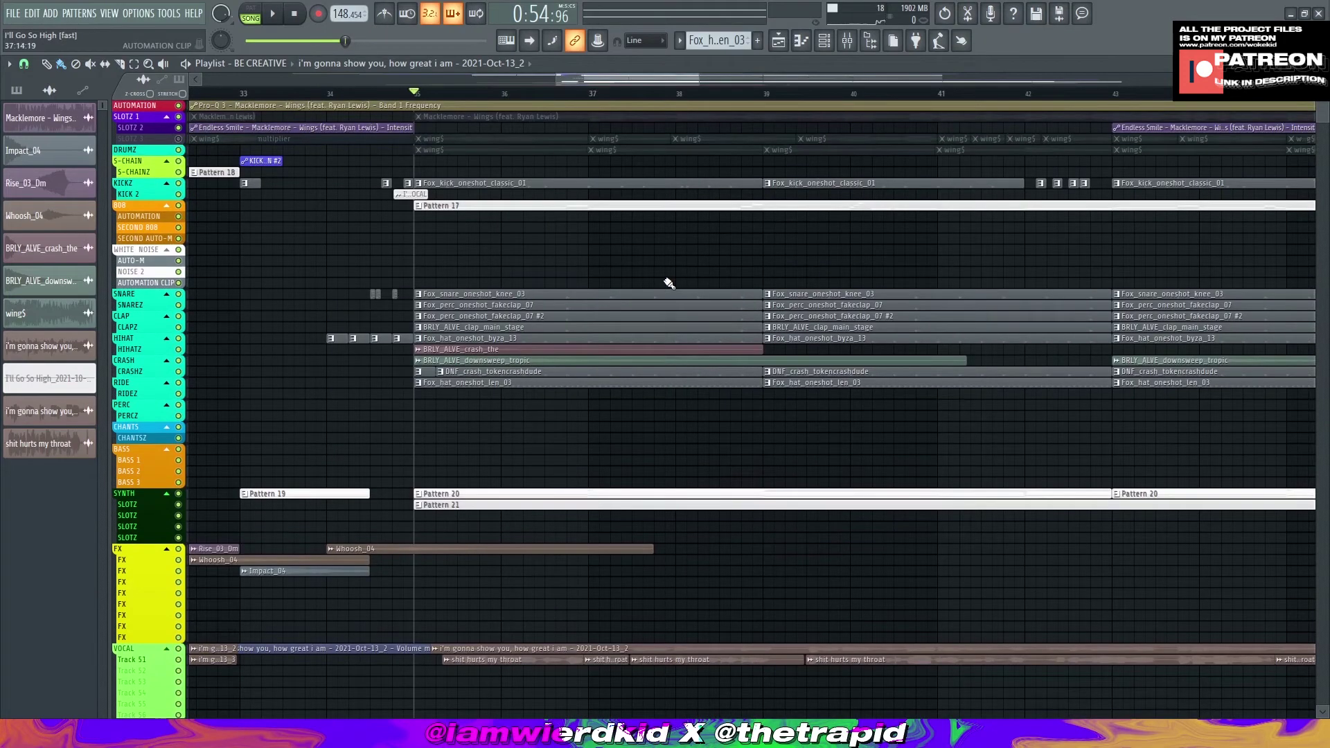
scroll(568, 414, down, 1)
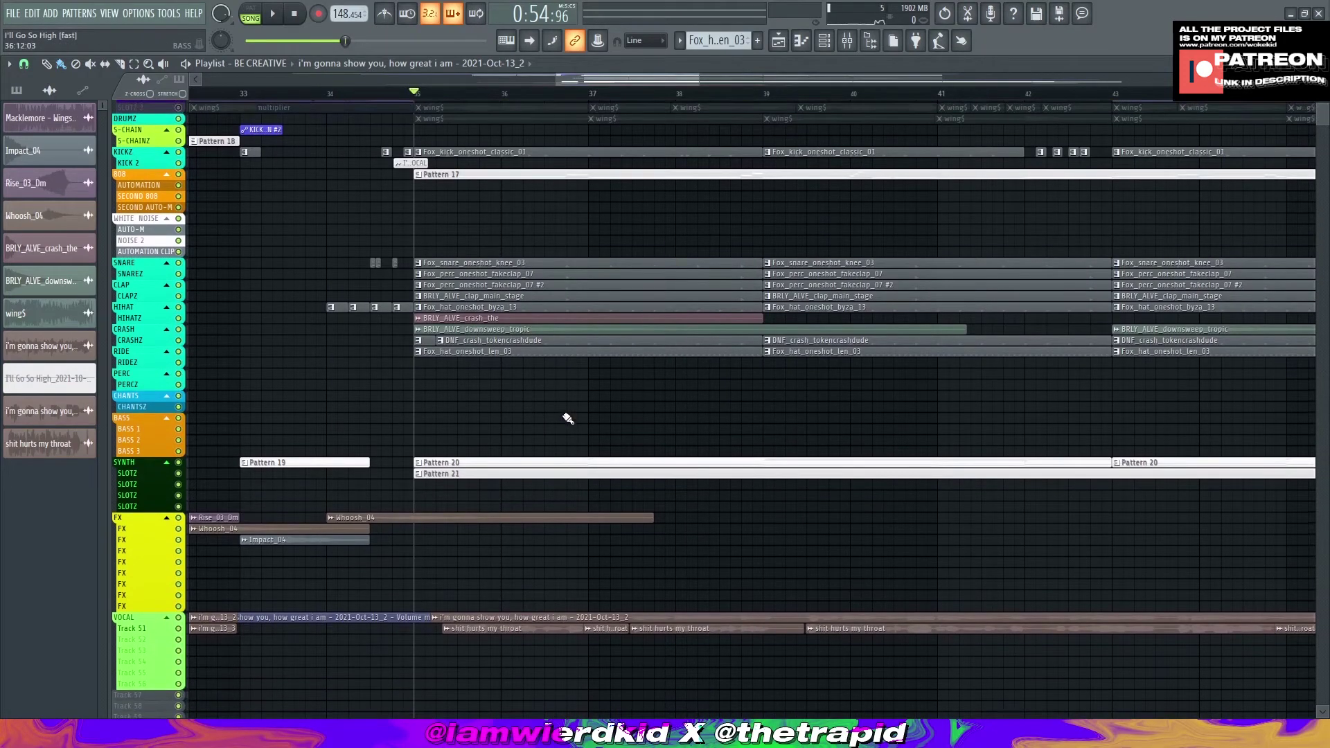
key(space)
scroll(762, 447, up, 1)
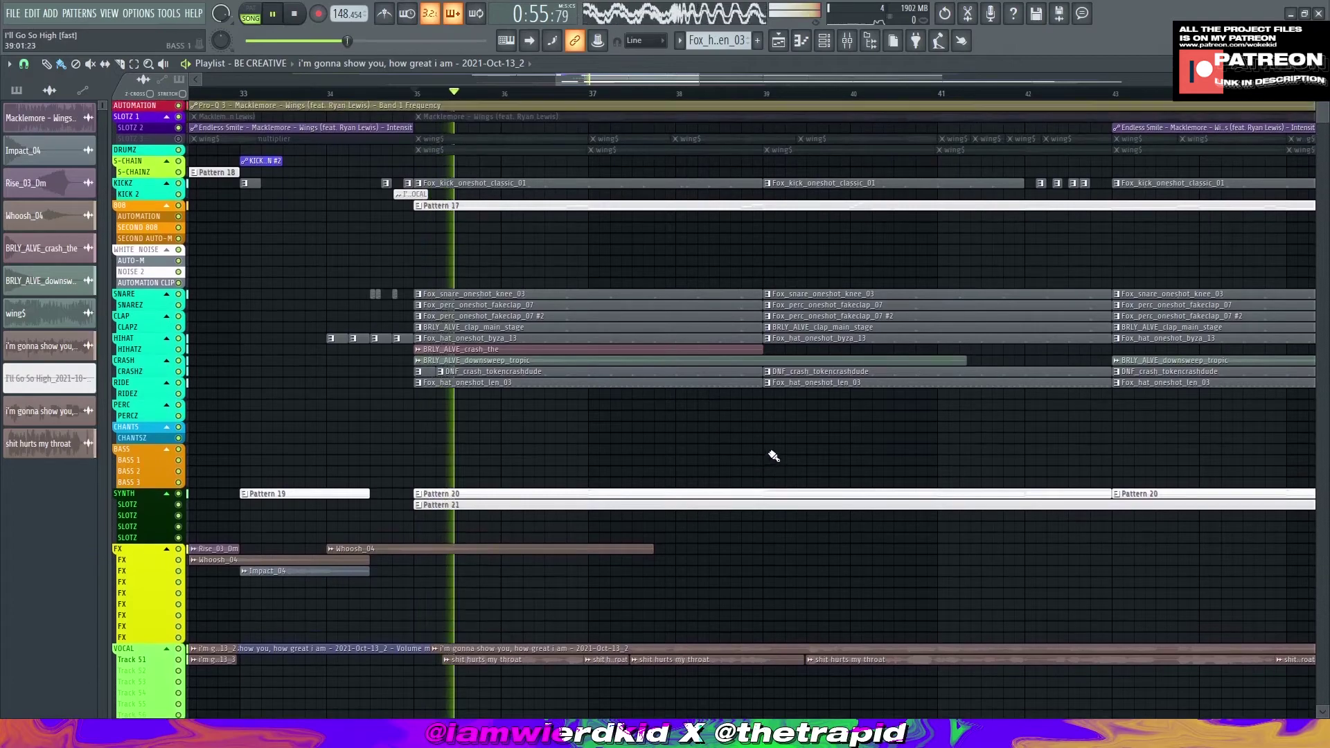
key(space)
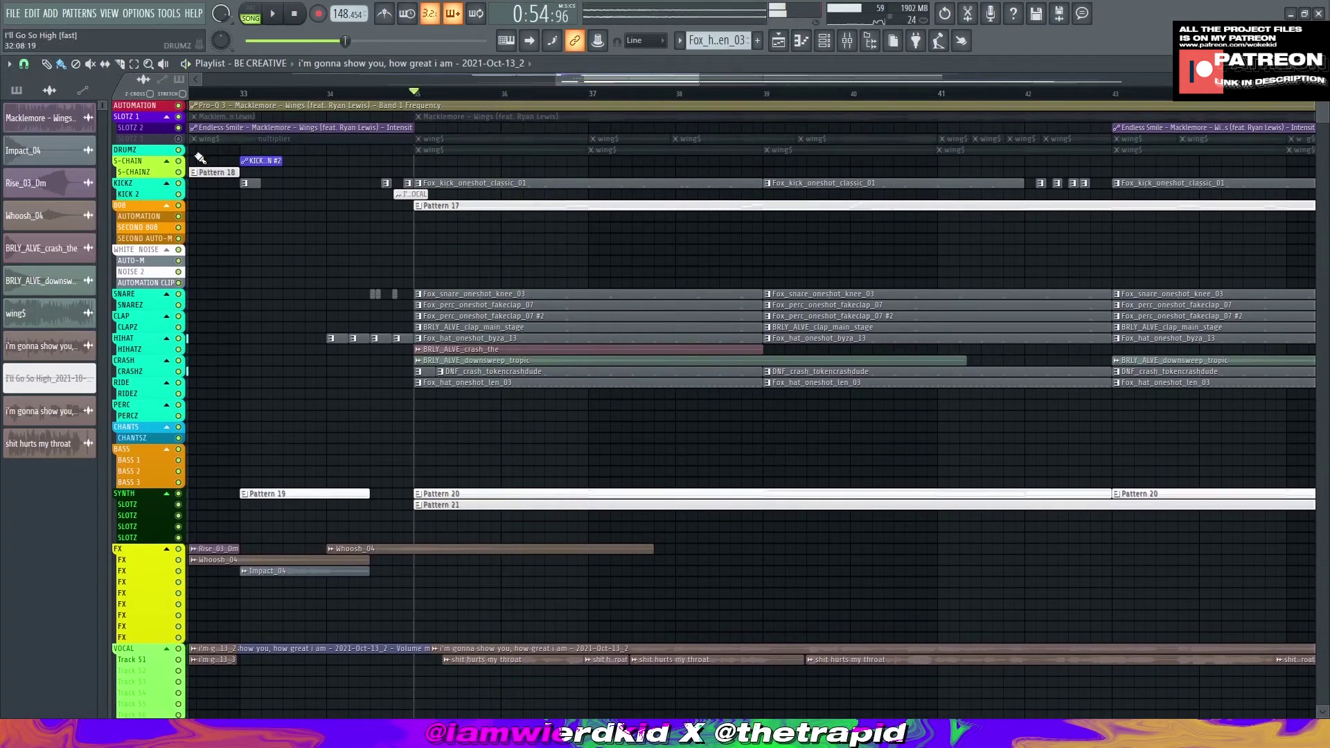
click(178, 139)
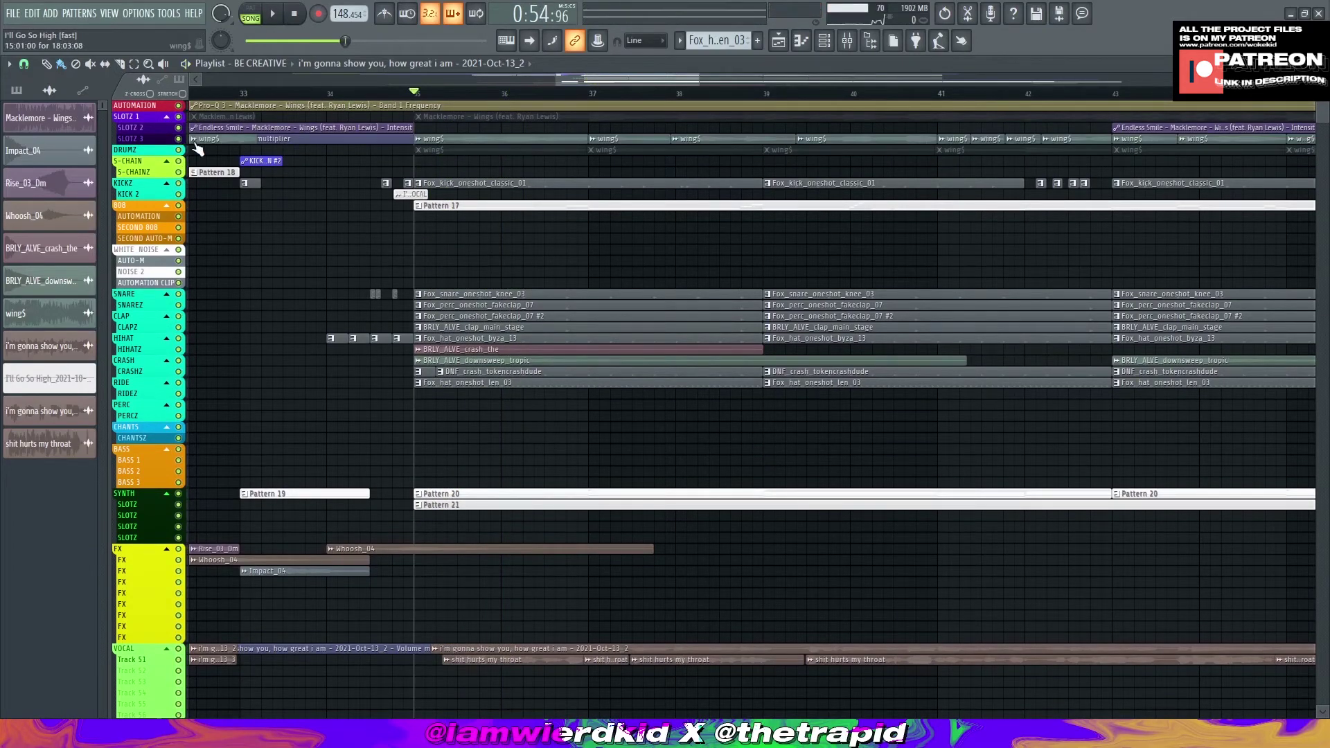
Step: Select a wing$ clip at the start of the drop and play the section with the sample active
scroll(318, 150, down, 1)
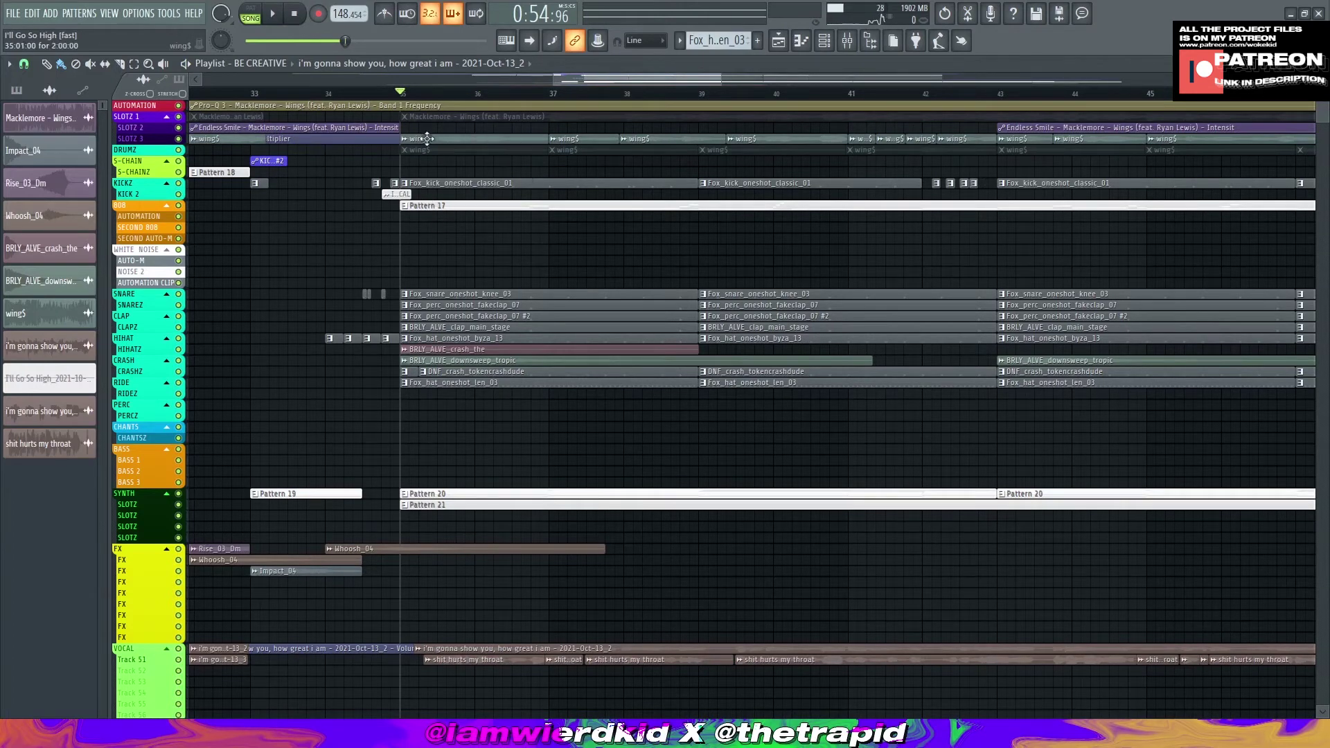
click(474, 138)
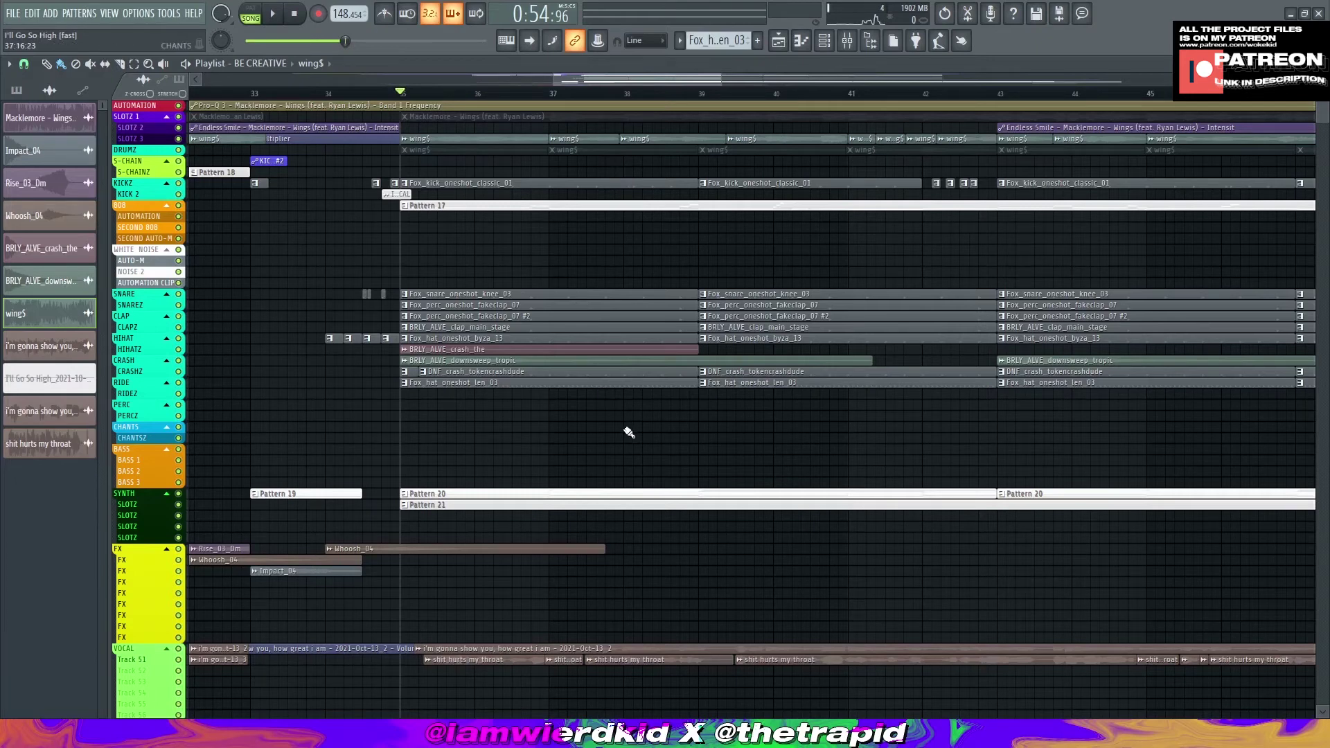
key(space)
key(space)
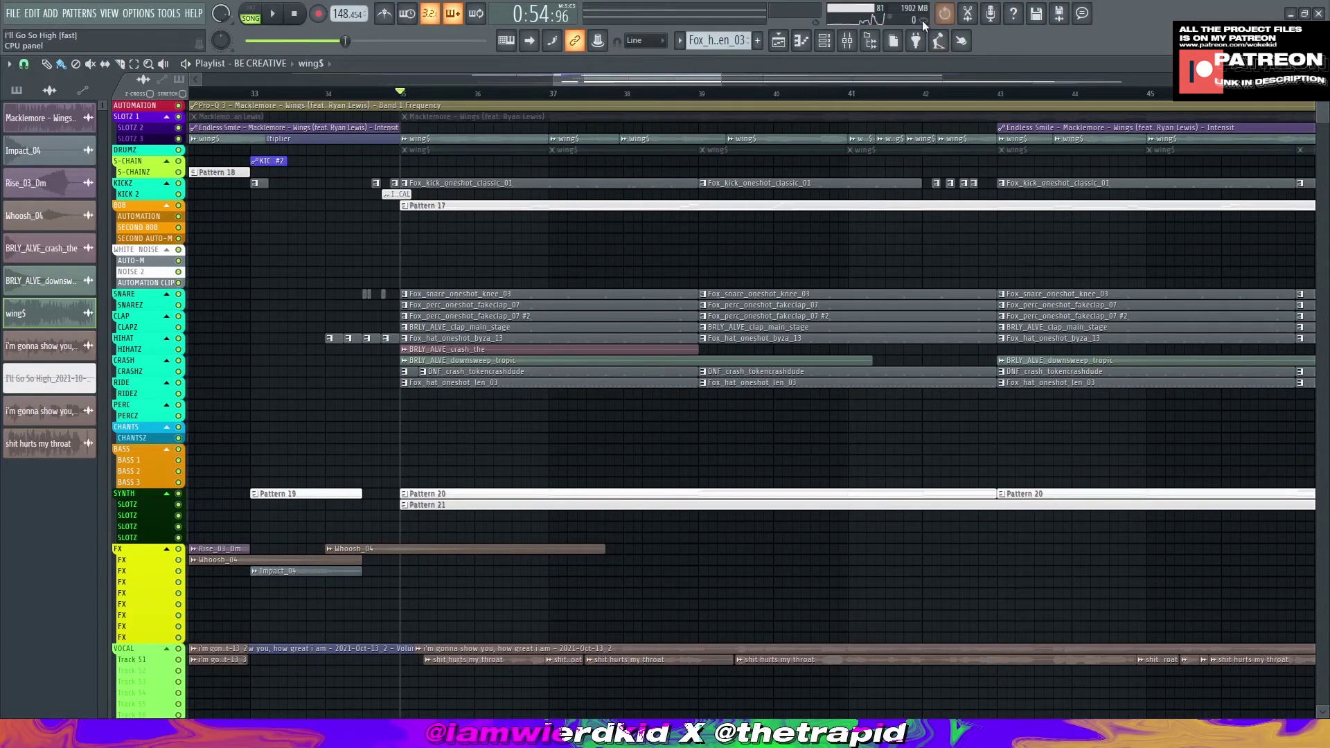
key(F9)
key(F9)
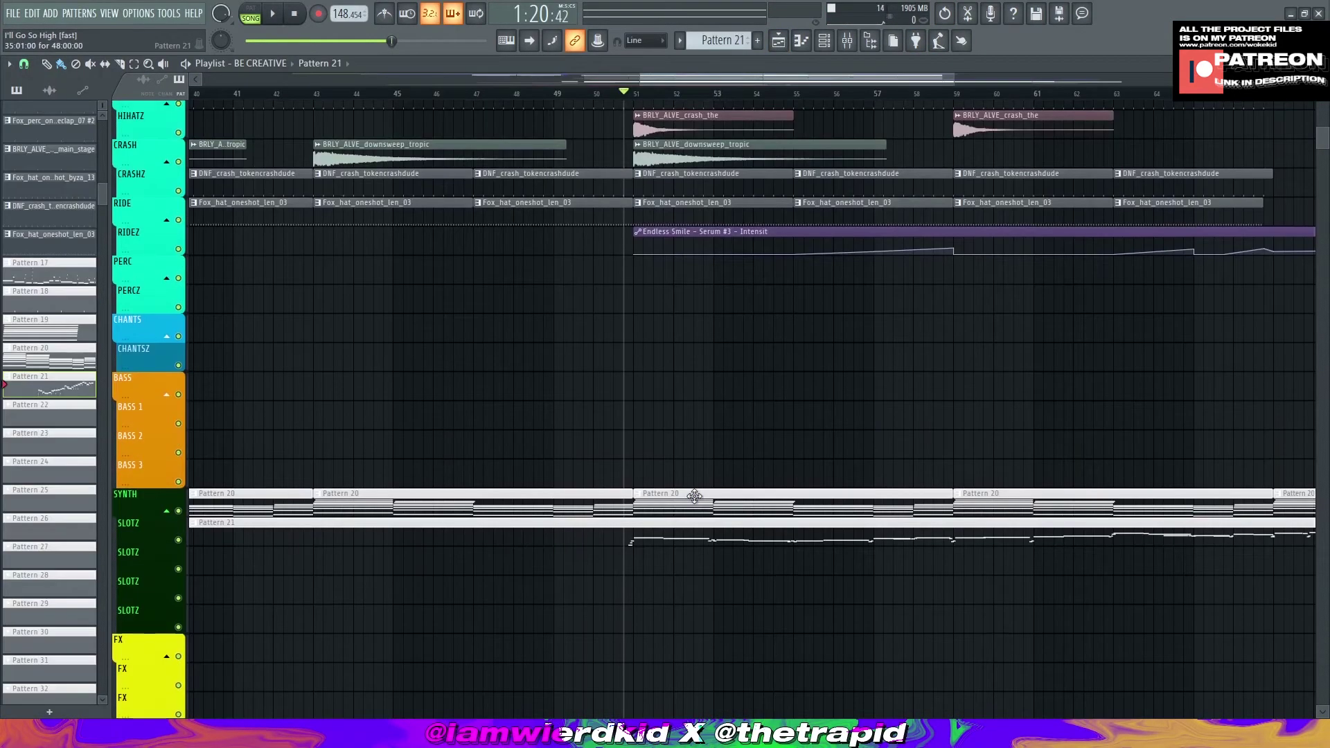
Step: Examine the Pattern 21 lead melody in the second half of the drop and play it with chords and vocals muted
scroll(694, 495, up, 3)
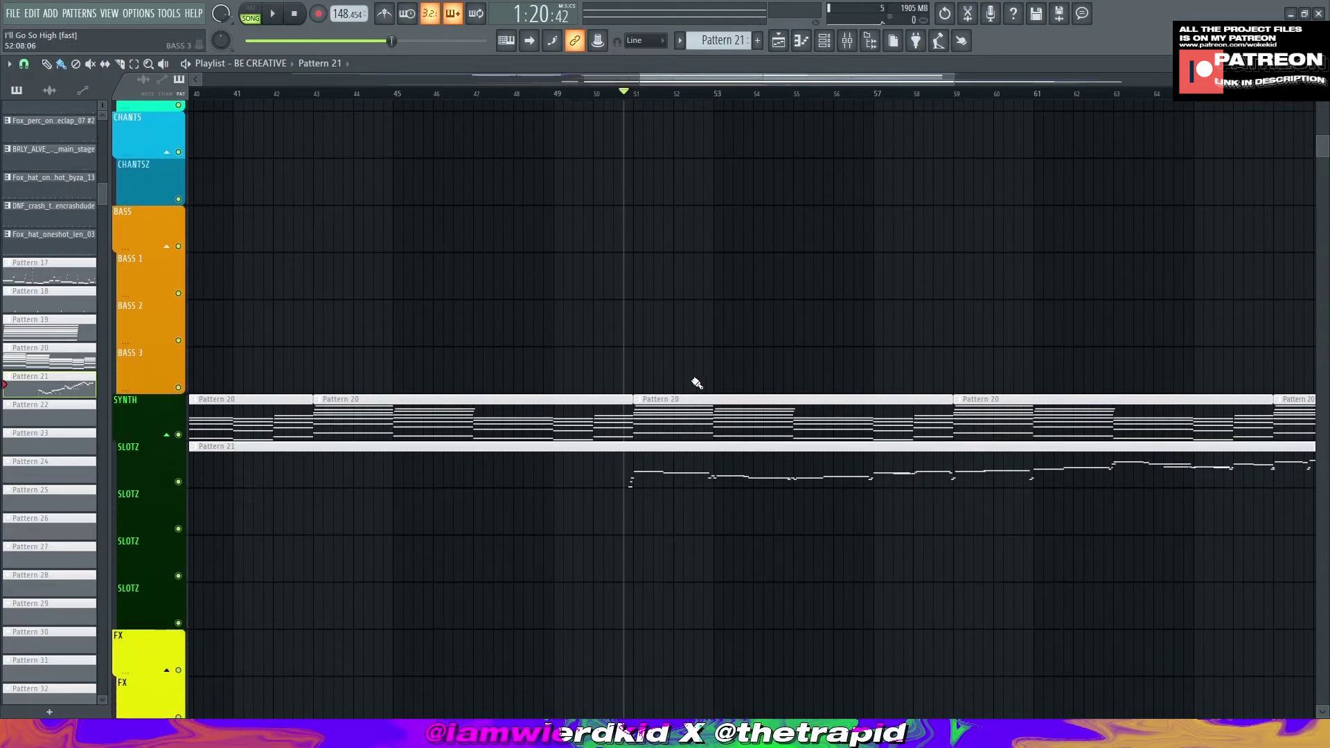
scroll(662, 329, up, 2)
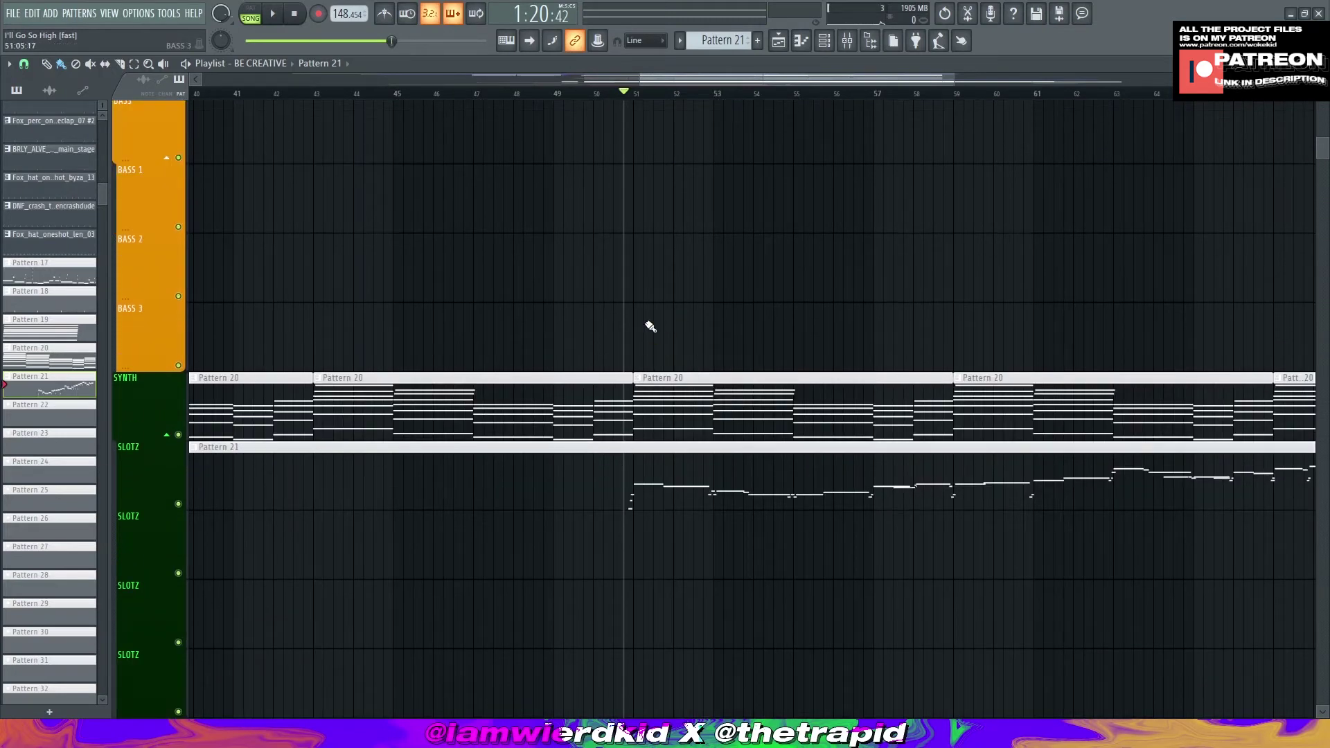
scroll(633, 492, up, 1)
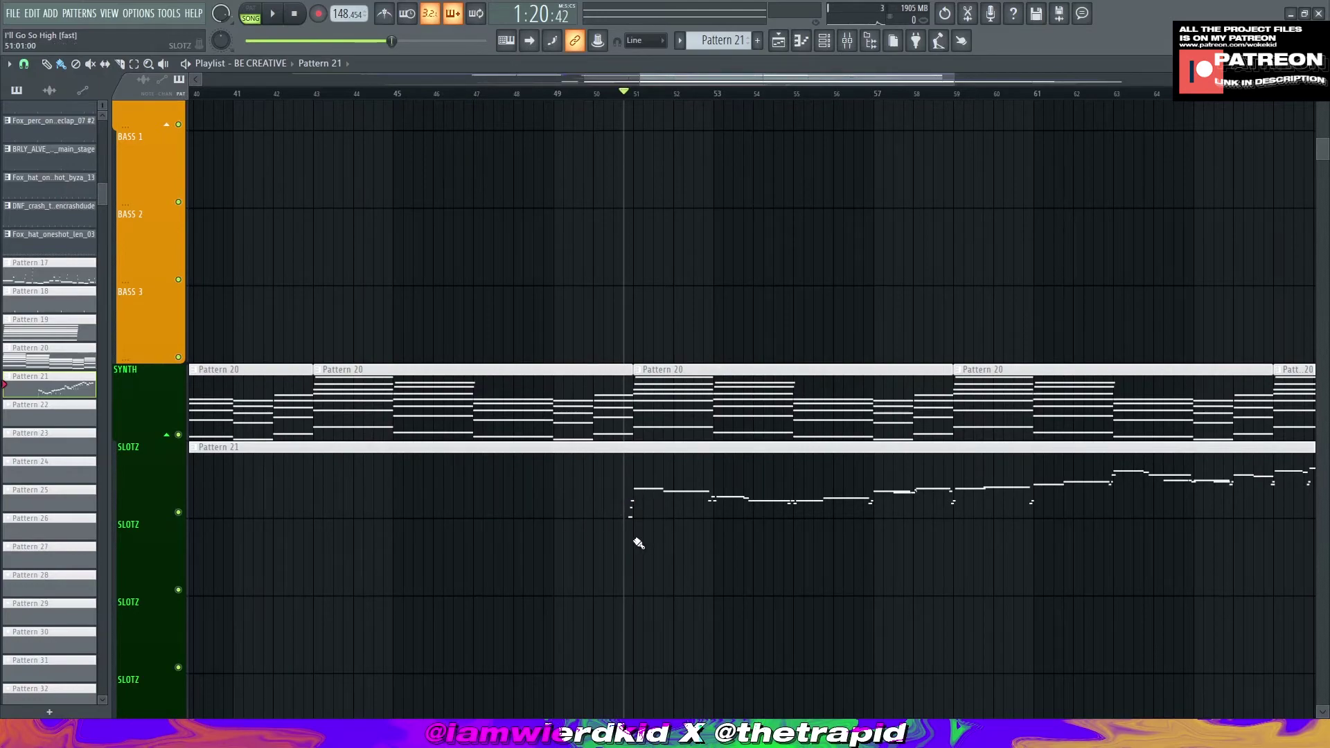
scroll(624, 547, right, 2)
scroll(766, 516, down, 3)
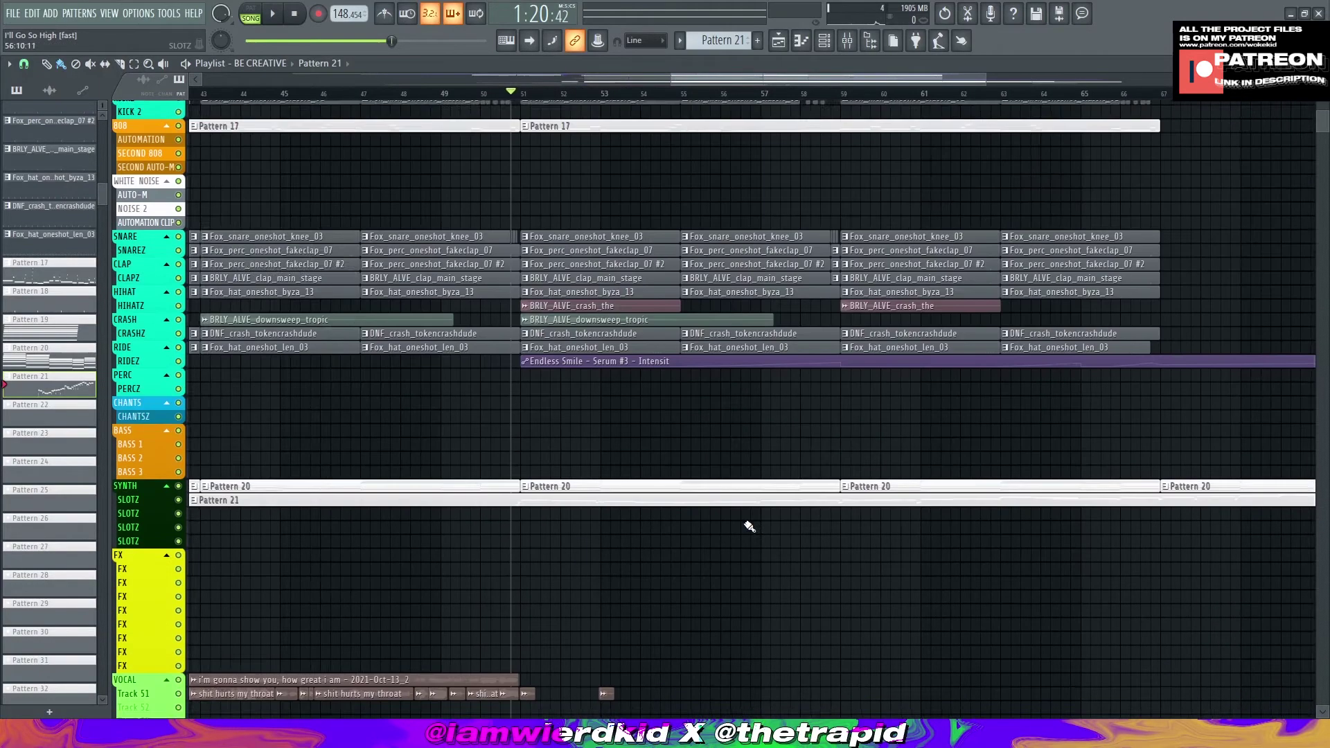
key(space)
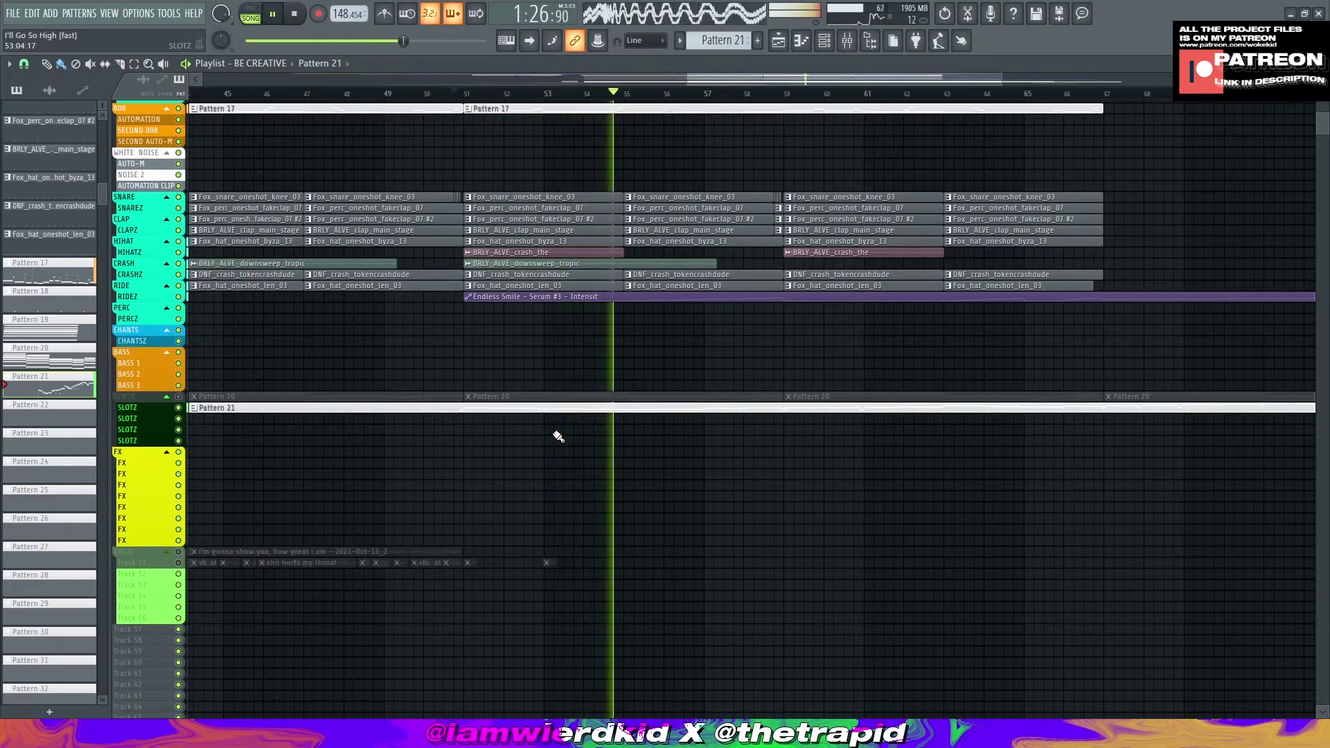
key(space)
Step: Open the Serum #3 lead channel and check the LD Squares (NASKO) preset's oscillator, macro and effects settings
key(F6)
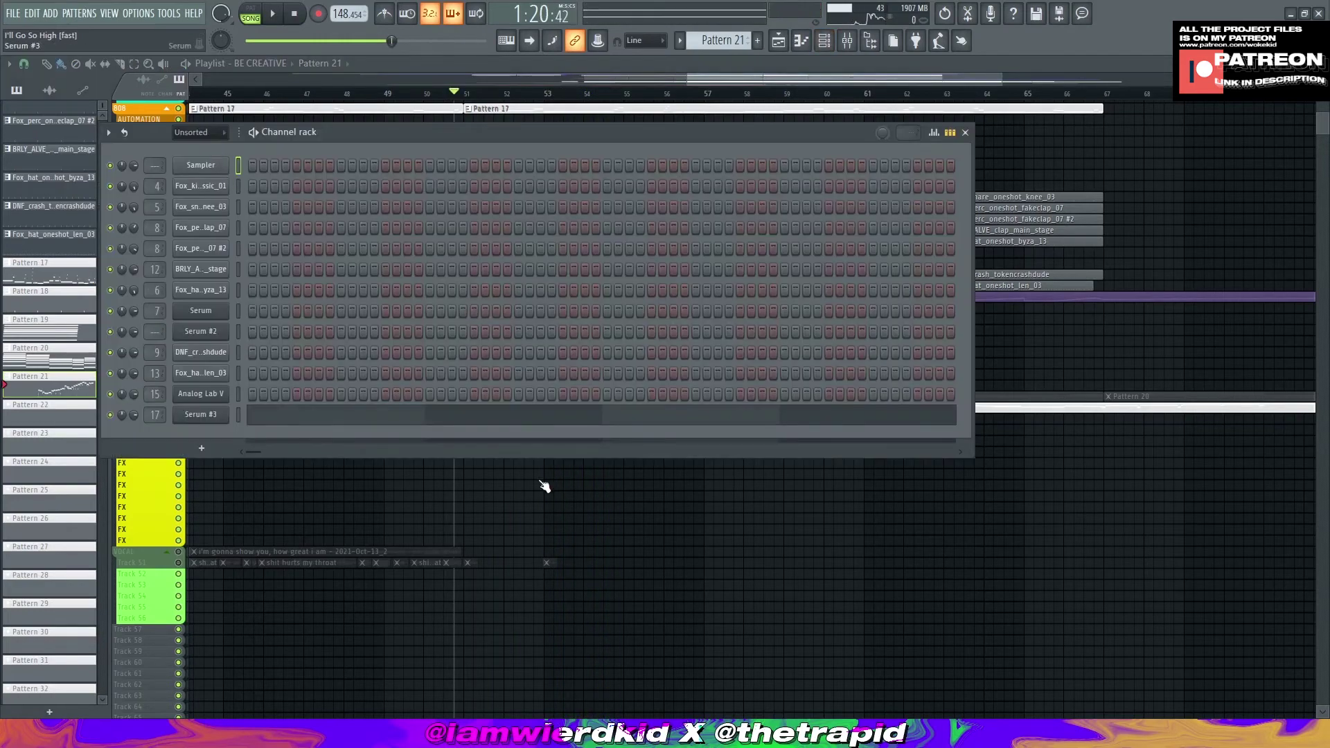
click(200, 414)
drag(480, 251, 763, 149)
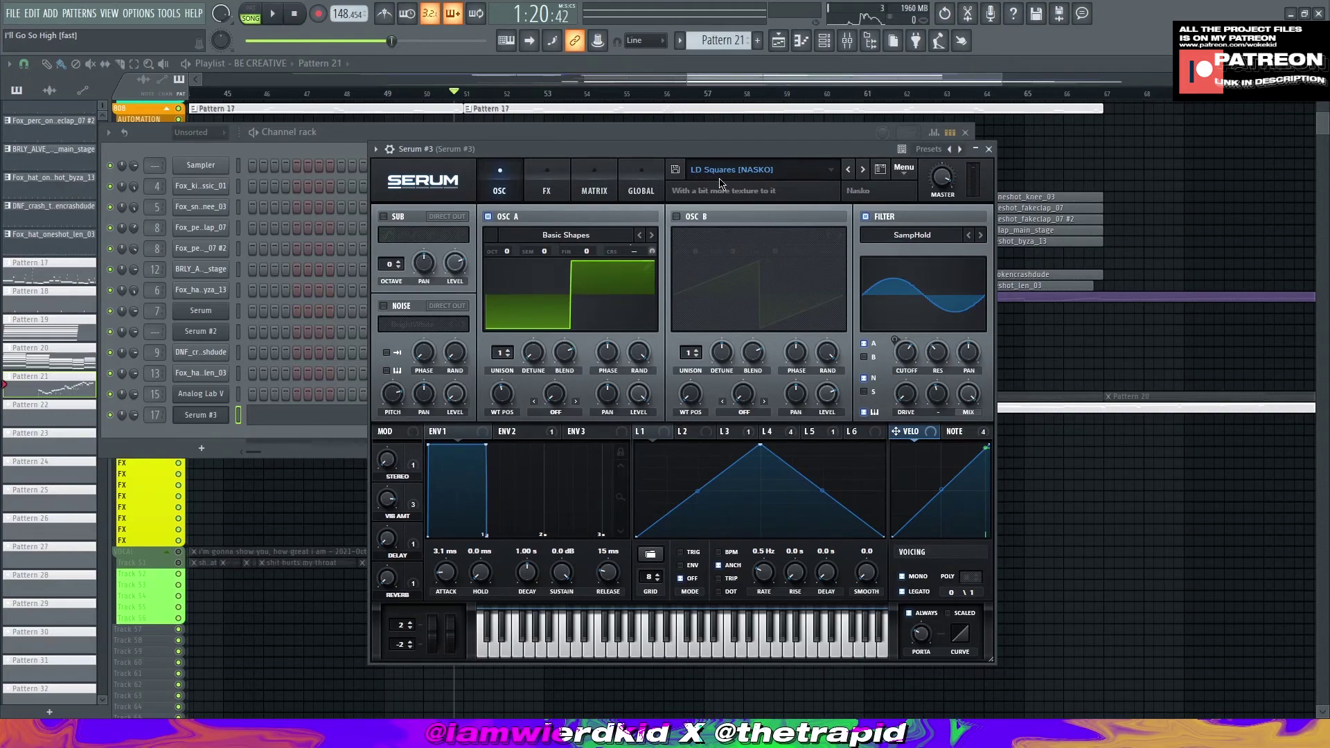
drag(642, 149, 626, 132)
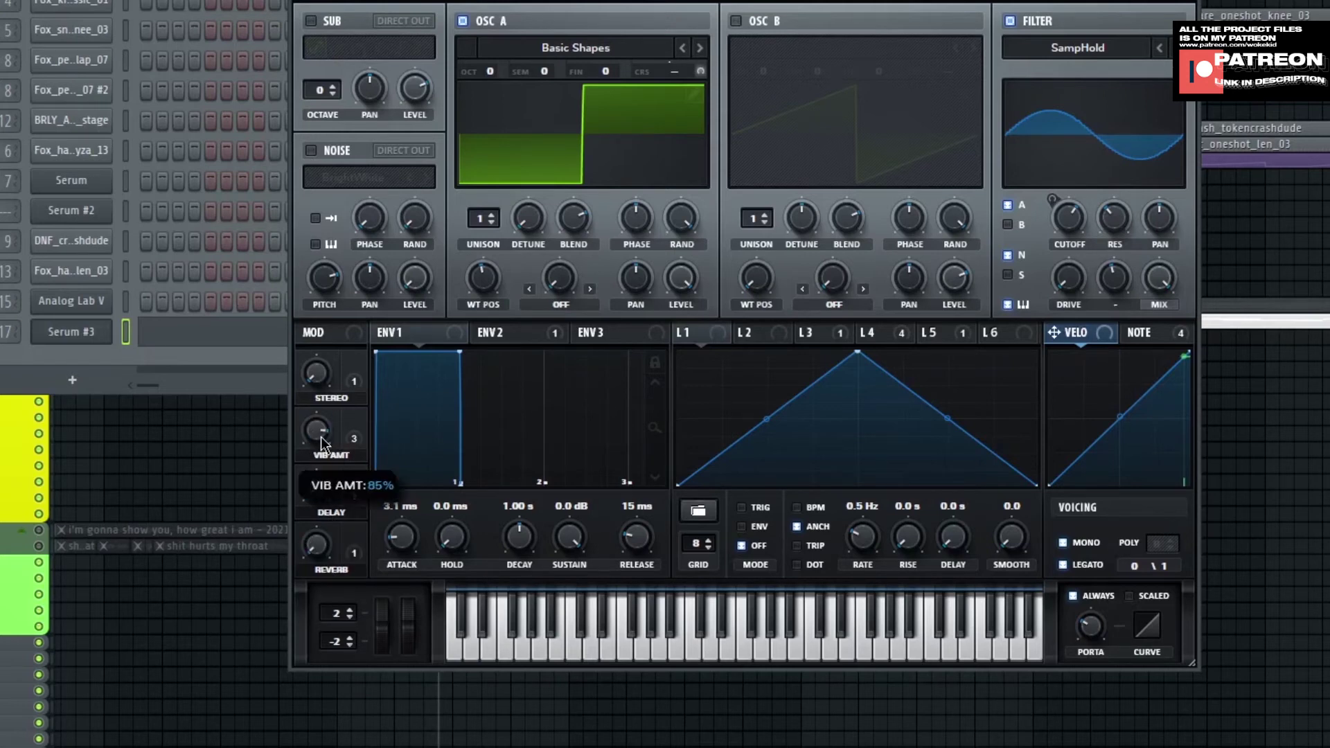
click(532, 154)
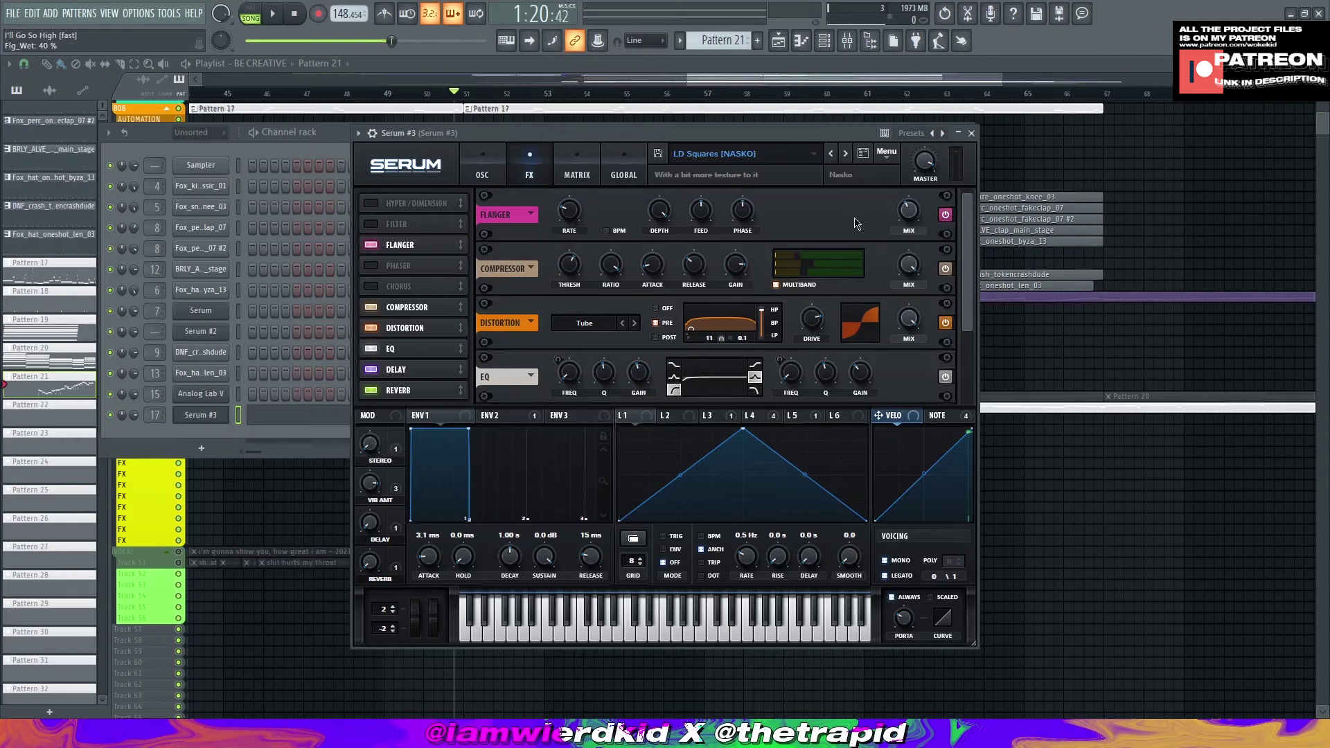
Step: Review the effects and oscillator pages of the Serum #3 lead and reveal the plugin wrapper's channel settings
mouse_move(975, 269)
mouse_down()
mouse_move(976, 360)
mouse_move(971, 259)
mouse_up()
click(483, 167)
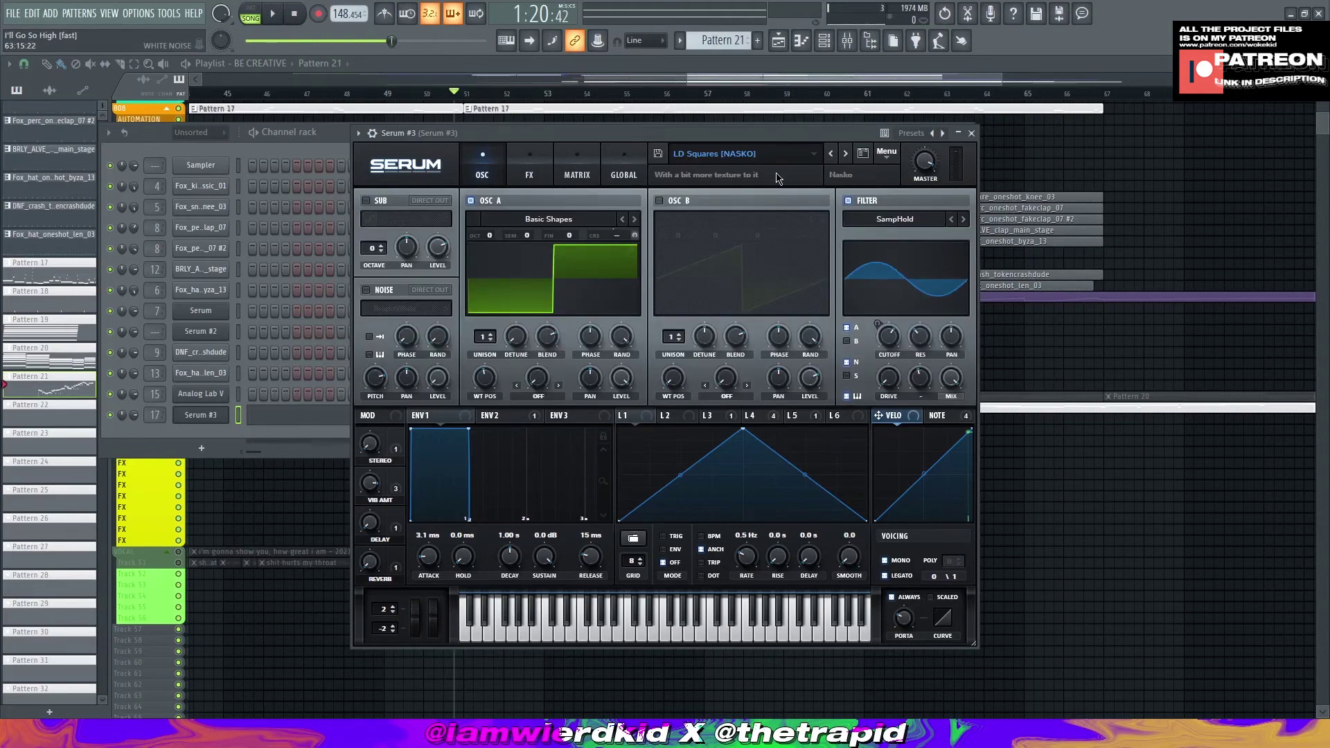
click(544, 171)
click(499, 169)
click(372, 133)
Step: Switch the Serum #3 lead's Mono voicing off and back on, and check the Always portamento option
click(892, 594)
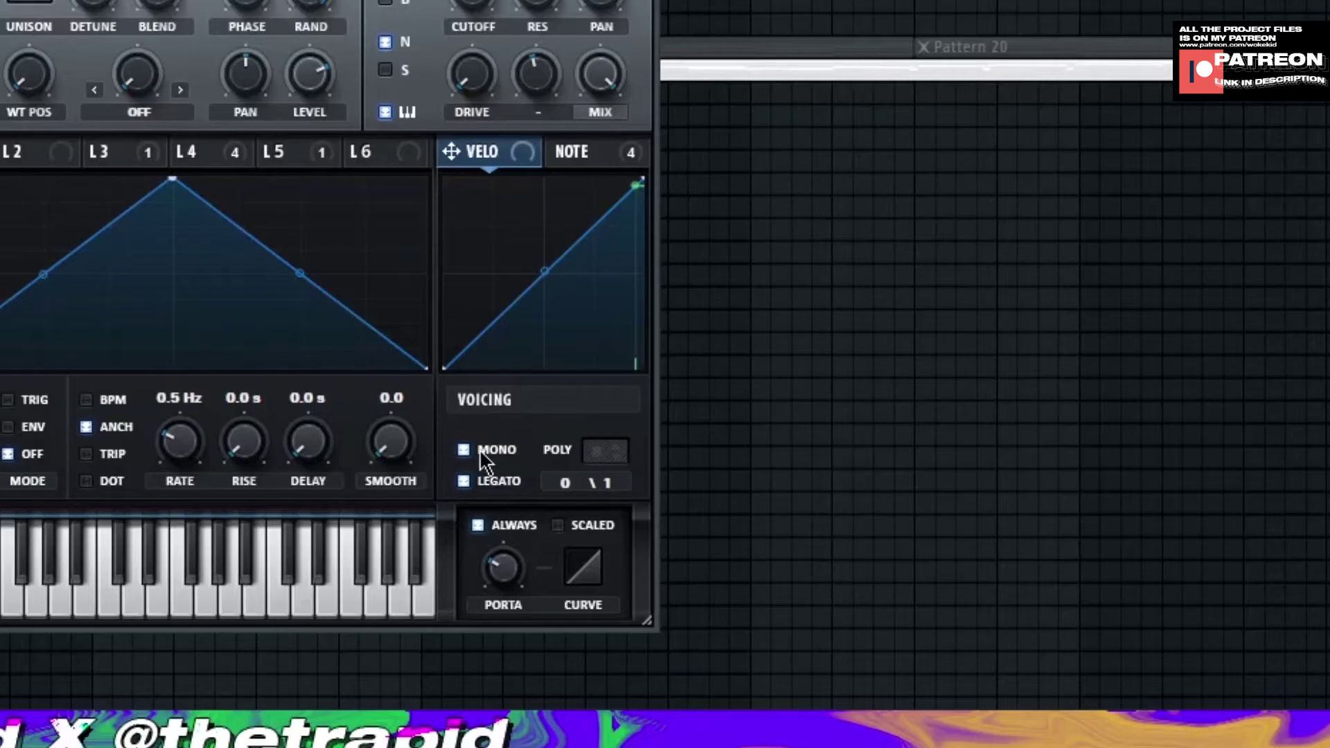
click(892, 594)
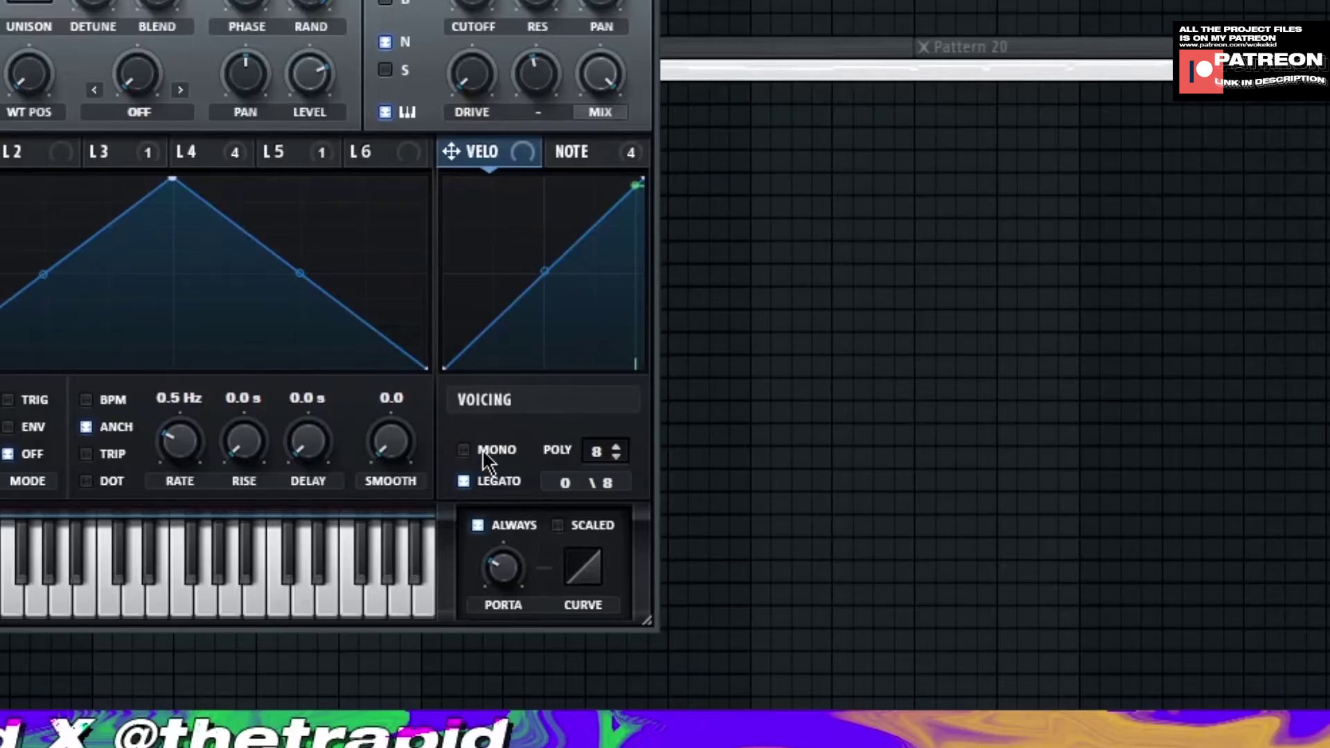
click(906, 631)
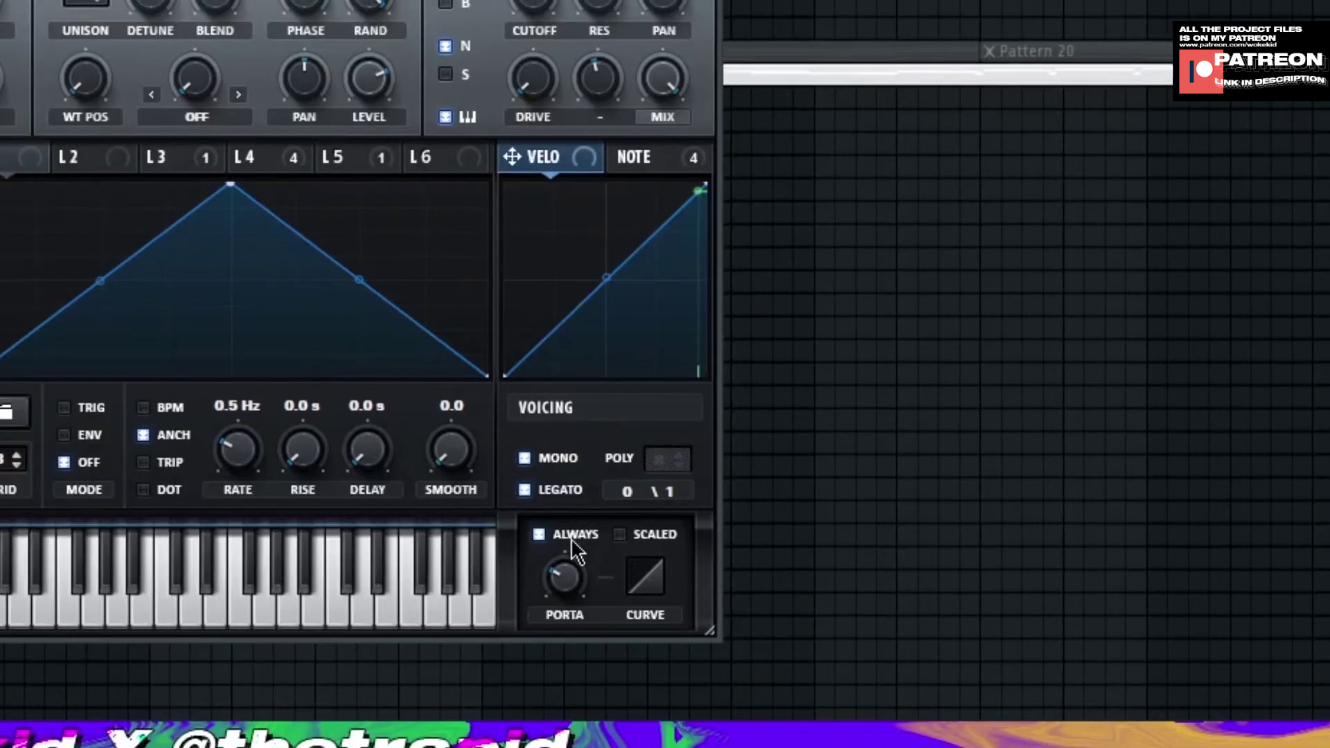
Step: Open the Endless Smile effect on the Serum #3 mixer insert
mouse_move(577, 580)
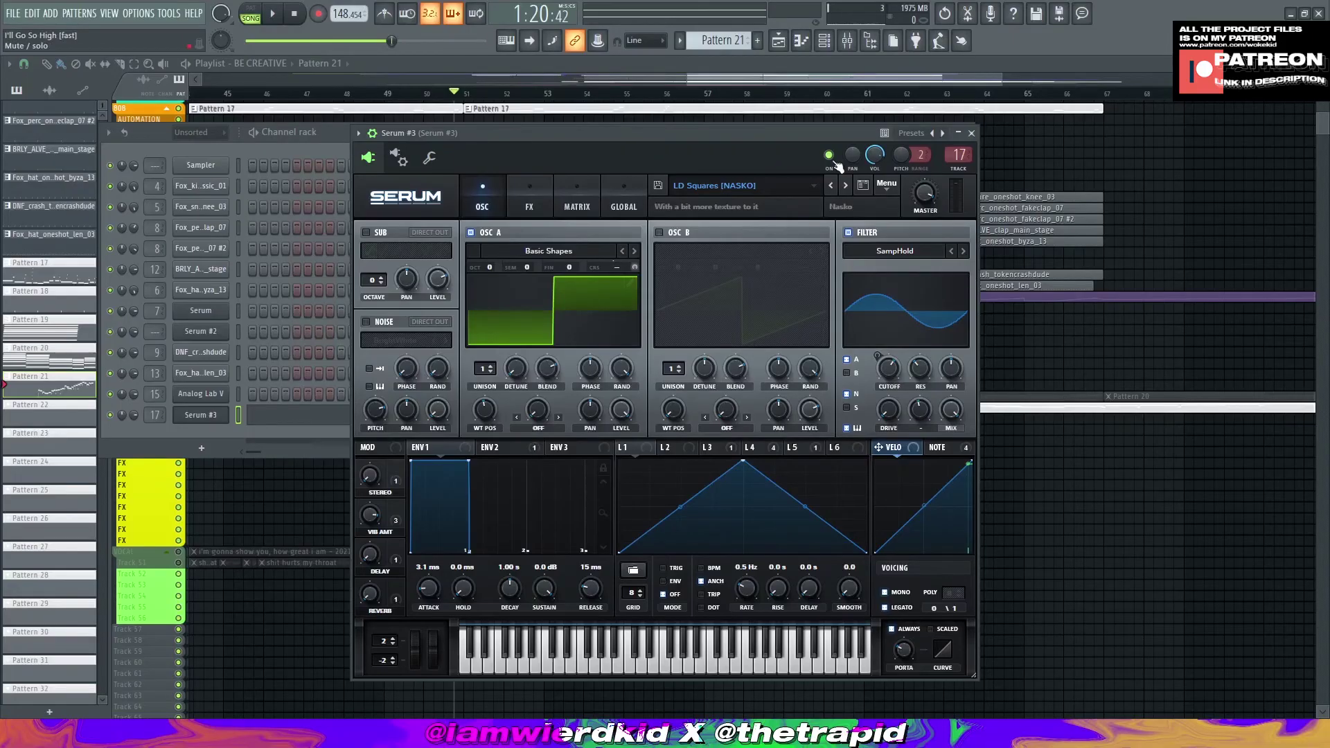
key(F9)
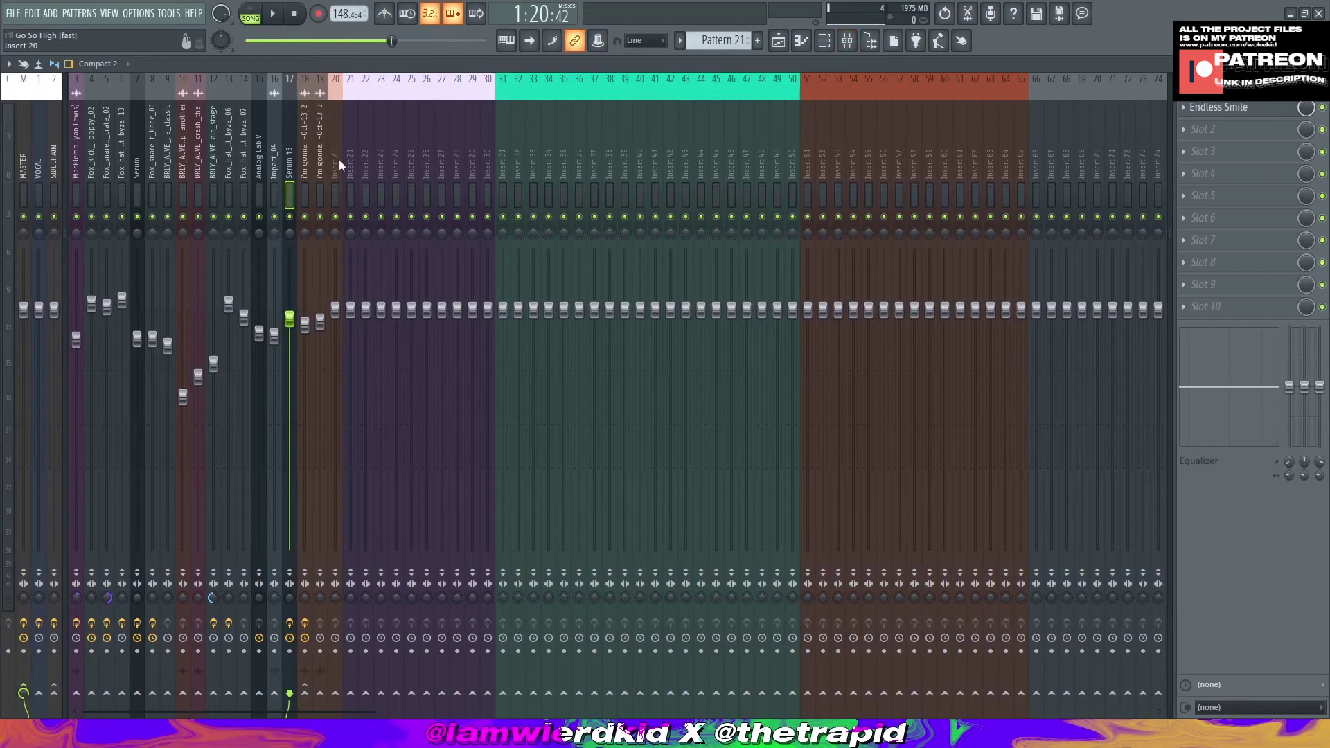
click(1209, 107)
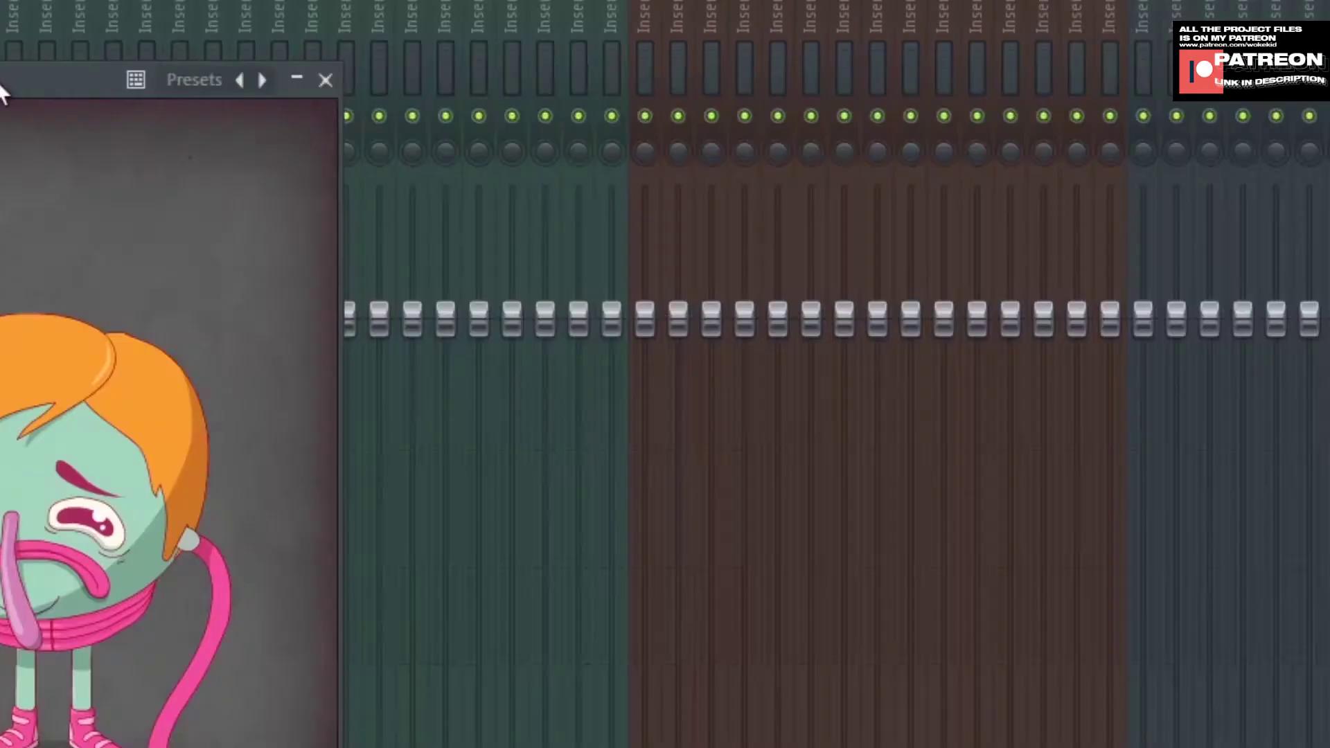
Step: Examine the Endless Smile intensity automation for Serum #3 in the playlist and play the lead with it active
key(F5)
scroll(510, 433, up, 4)
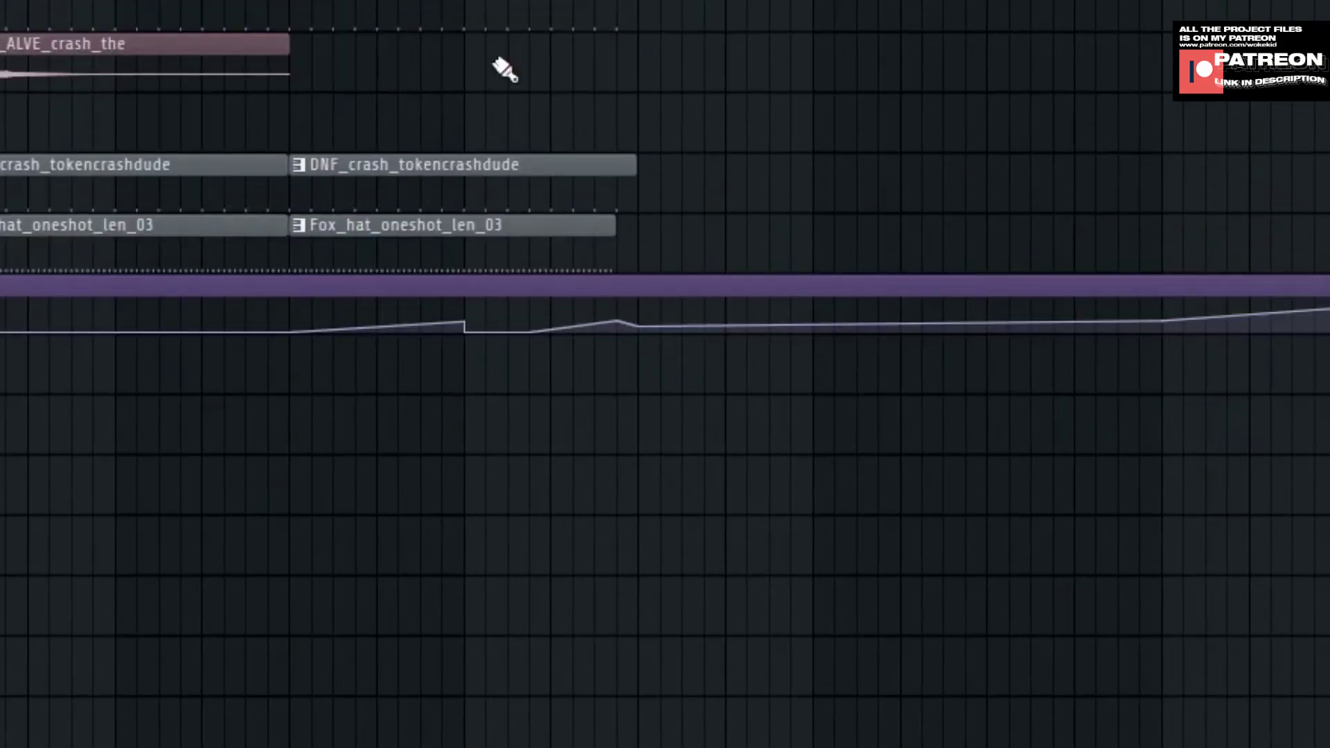
key(space)
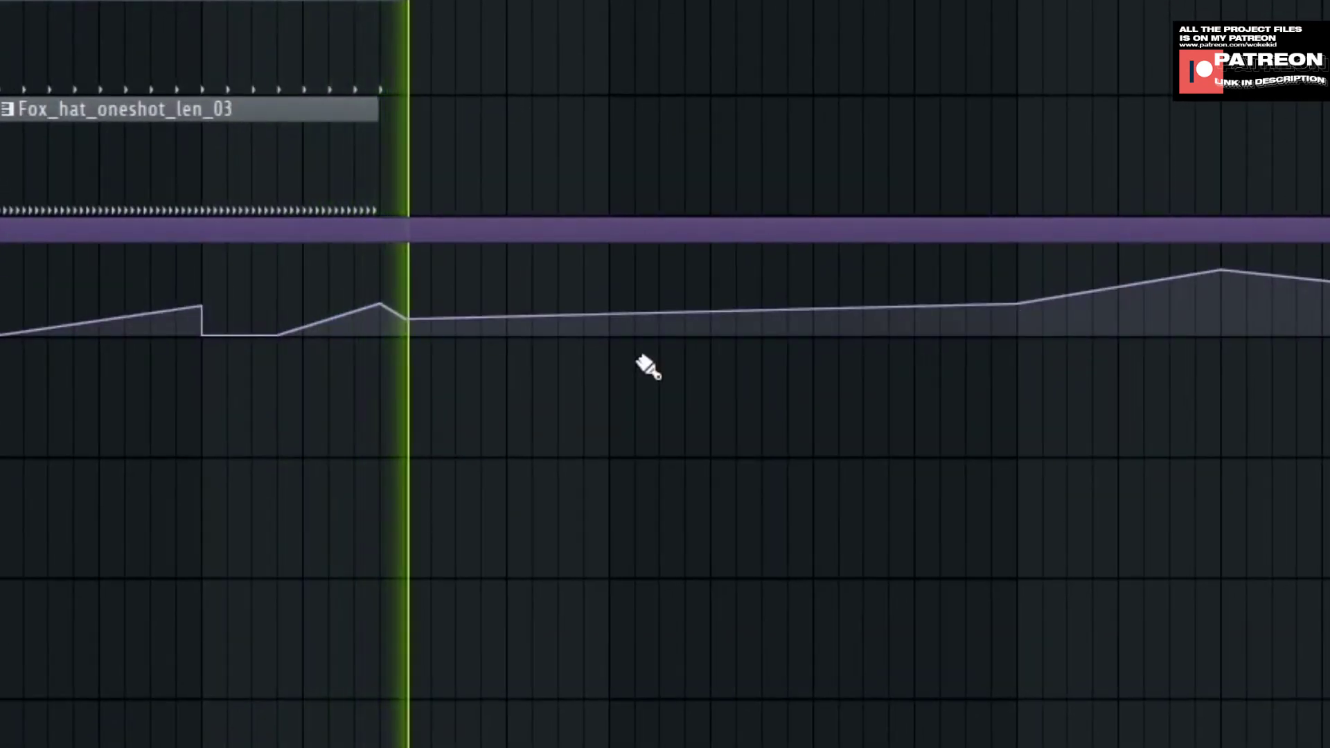
drag(638, 357, 426, 330)
click(807, 1)
drag(1054, 4, 568, 2)
scroll(527, 261, up, 1)
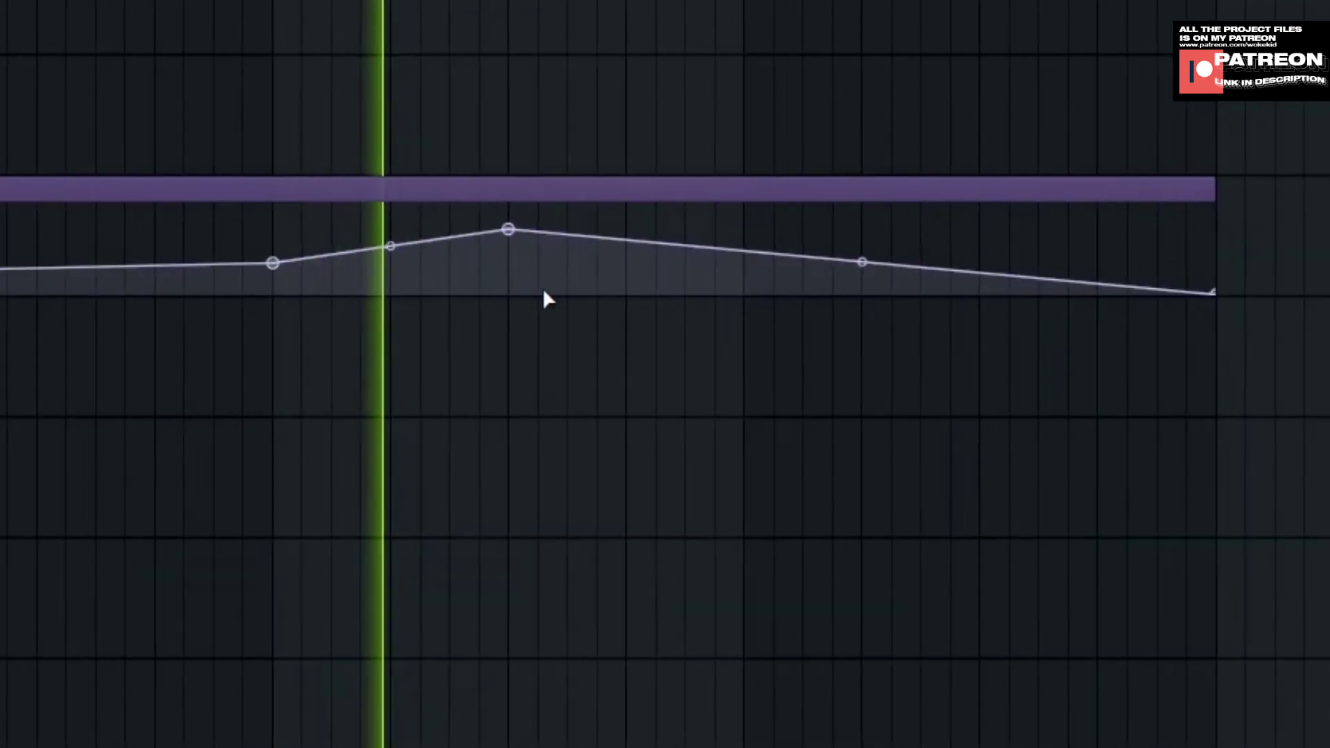
key(space)
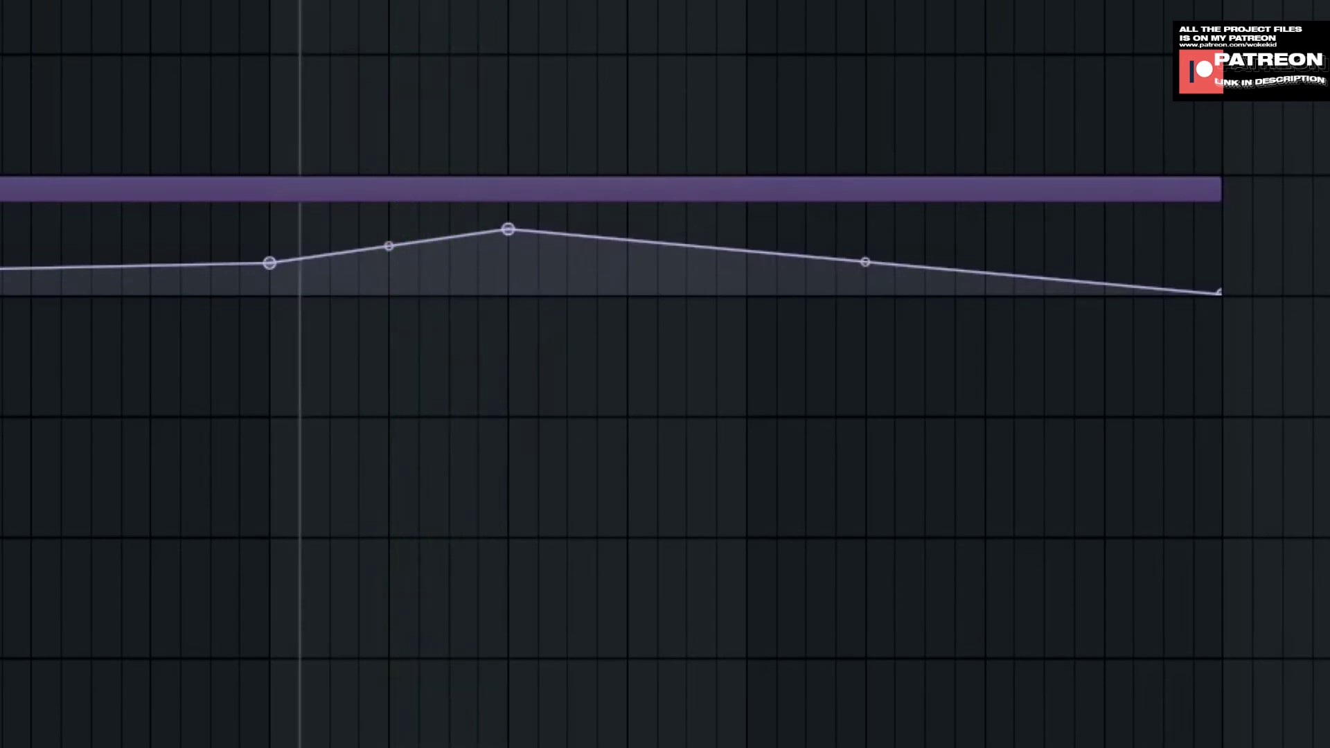
Step: Mute the Endless Smile automation track, play the lead without it, and unmute the track to play it again
click(1, 279)
key(space)
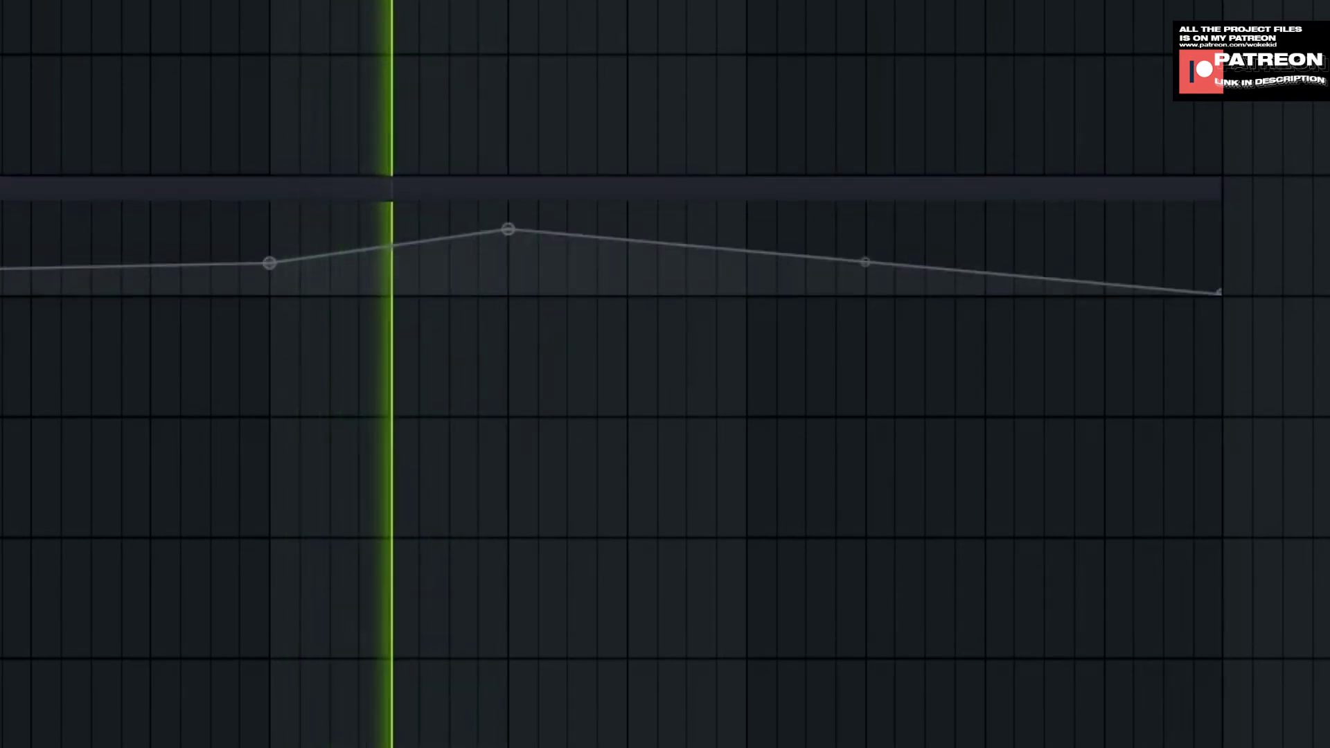
key(space)
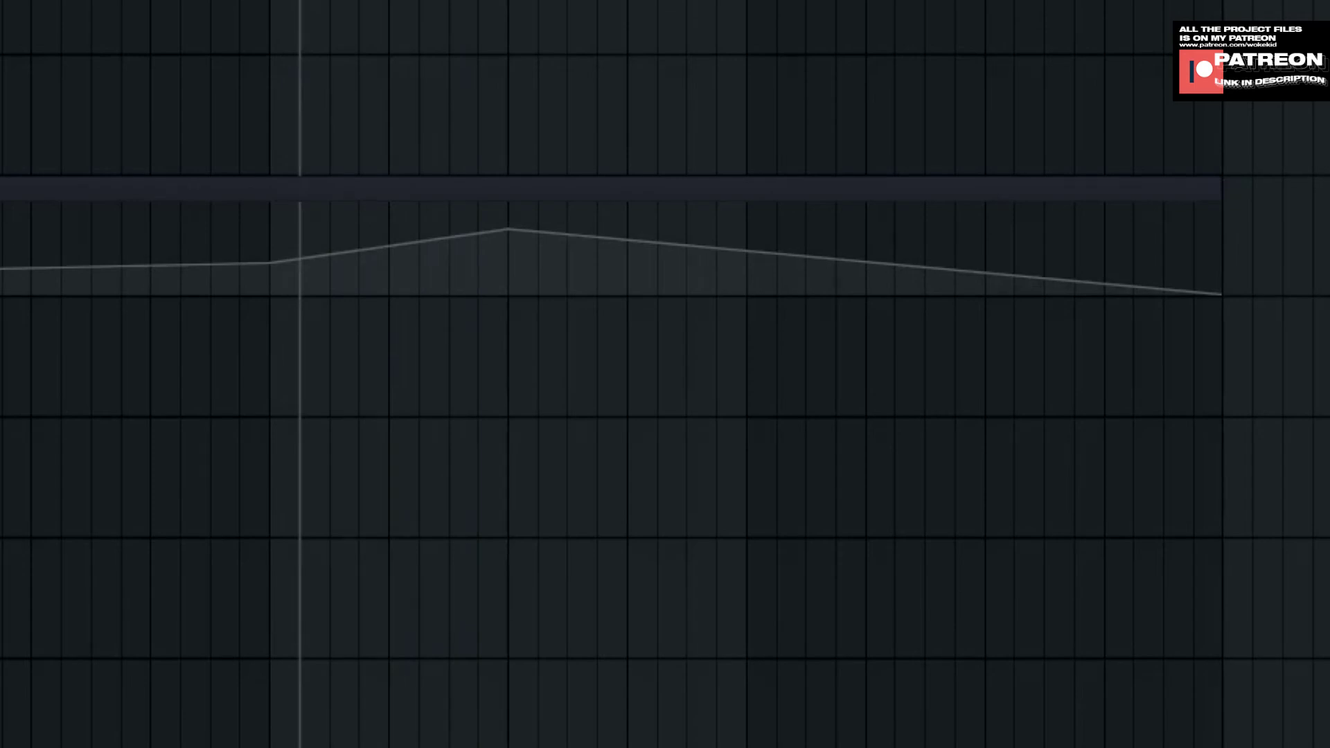
click(2, 279)
key(space)
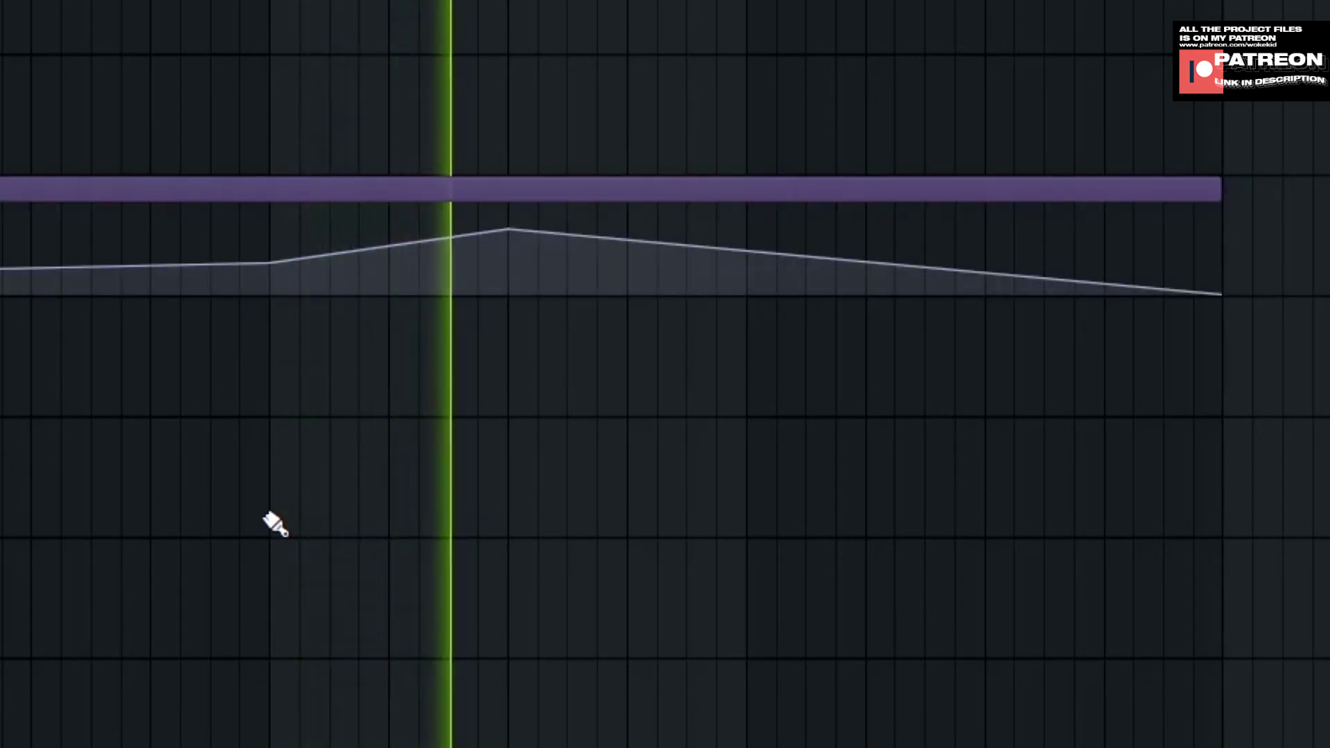
key(space)
Step: Unmute the Pattern 20 chord clips and the vocal clips in the drop
scroll(277, 524, down, 5)
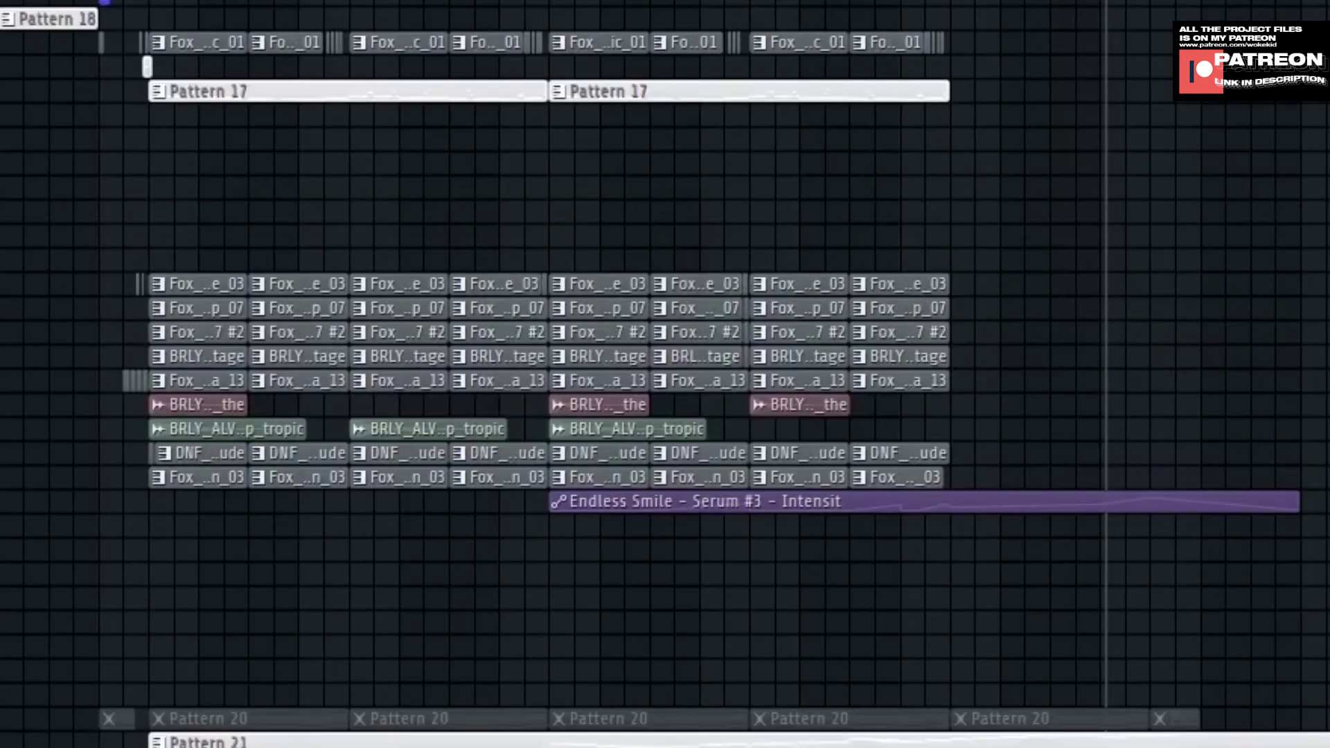
key(ctrl+m)
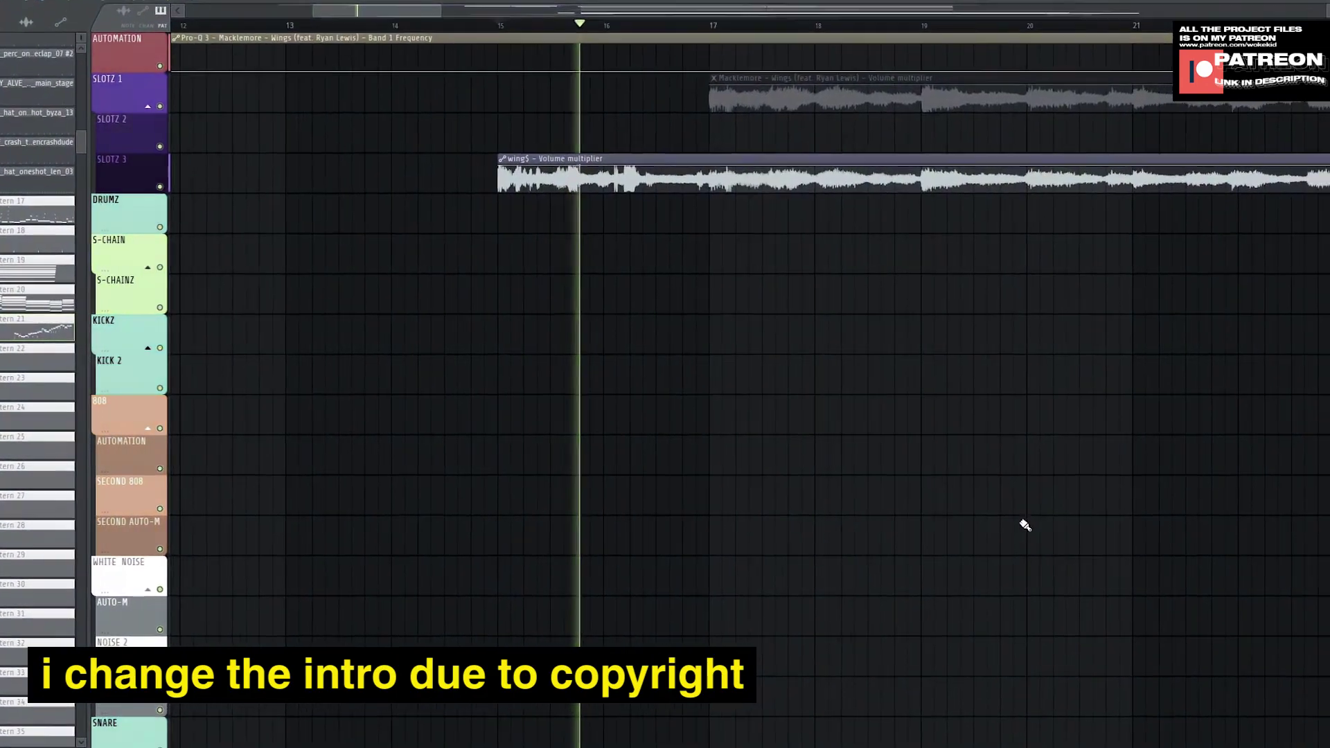
Step: Play the song's intro and examine the wing$ sample and the vocal clips
scroll(769, 201, down, 5)
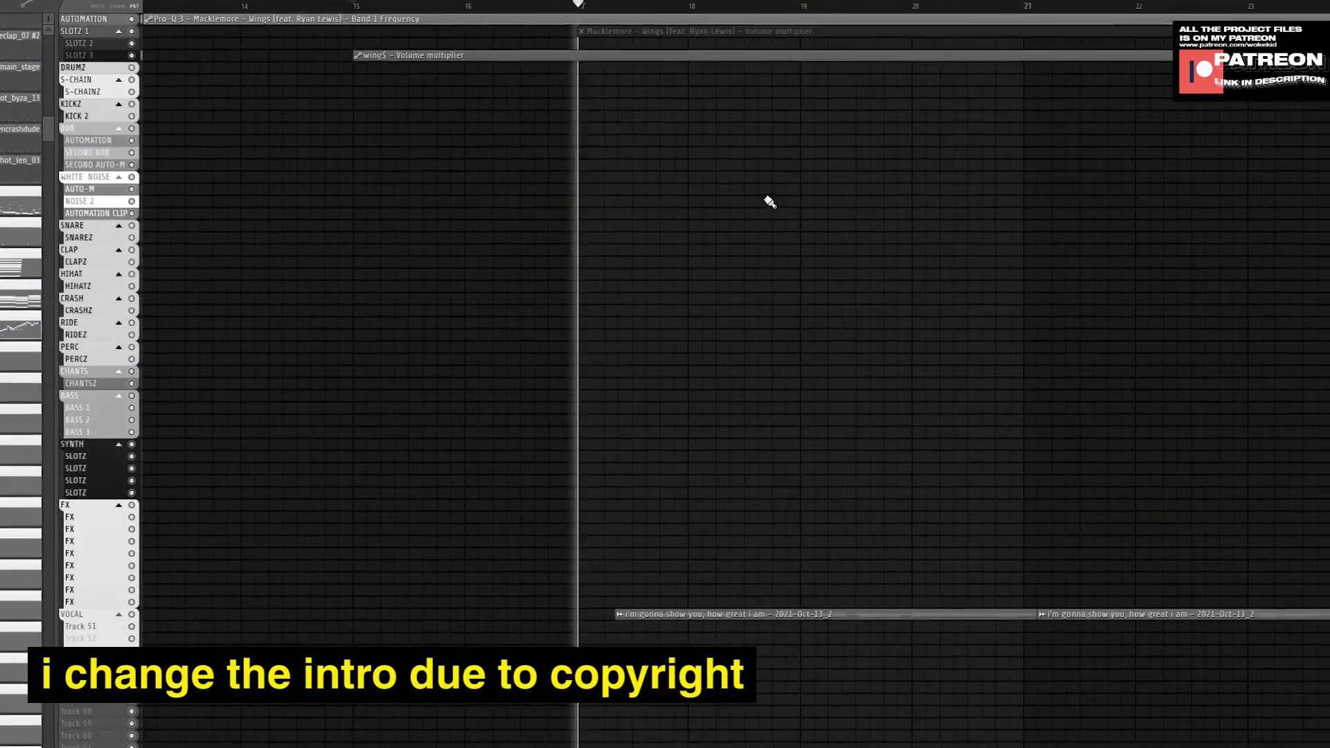
scroll(668, 645, up, 5)
scroll(614, 478, down, 5)
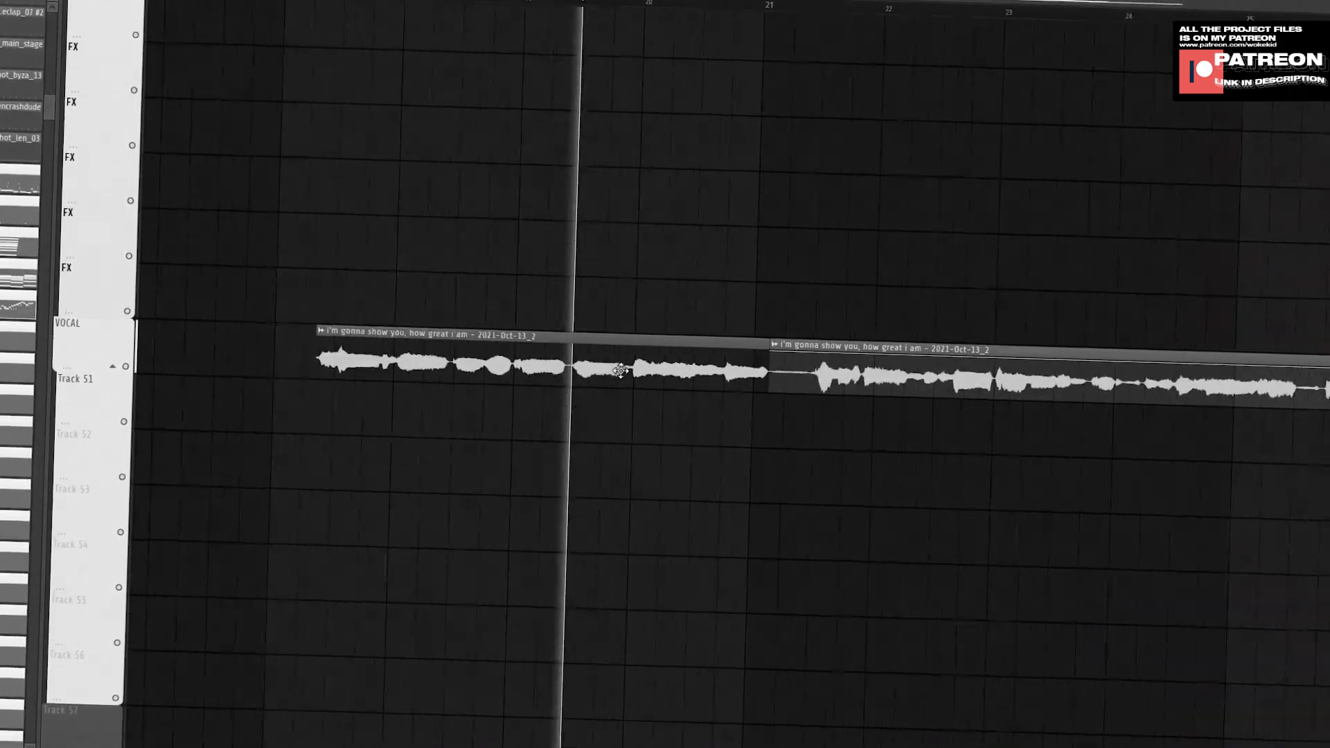
scroll(621, 371, up, 3)
scroll(796, 392, up, 2)
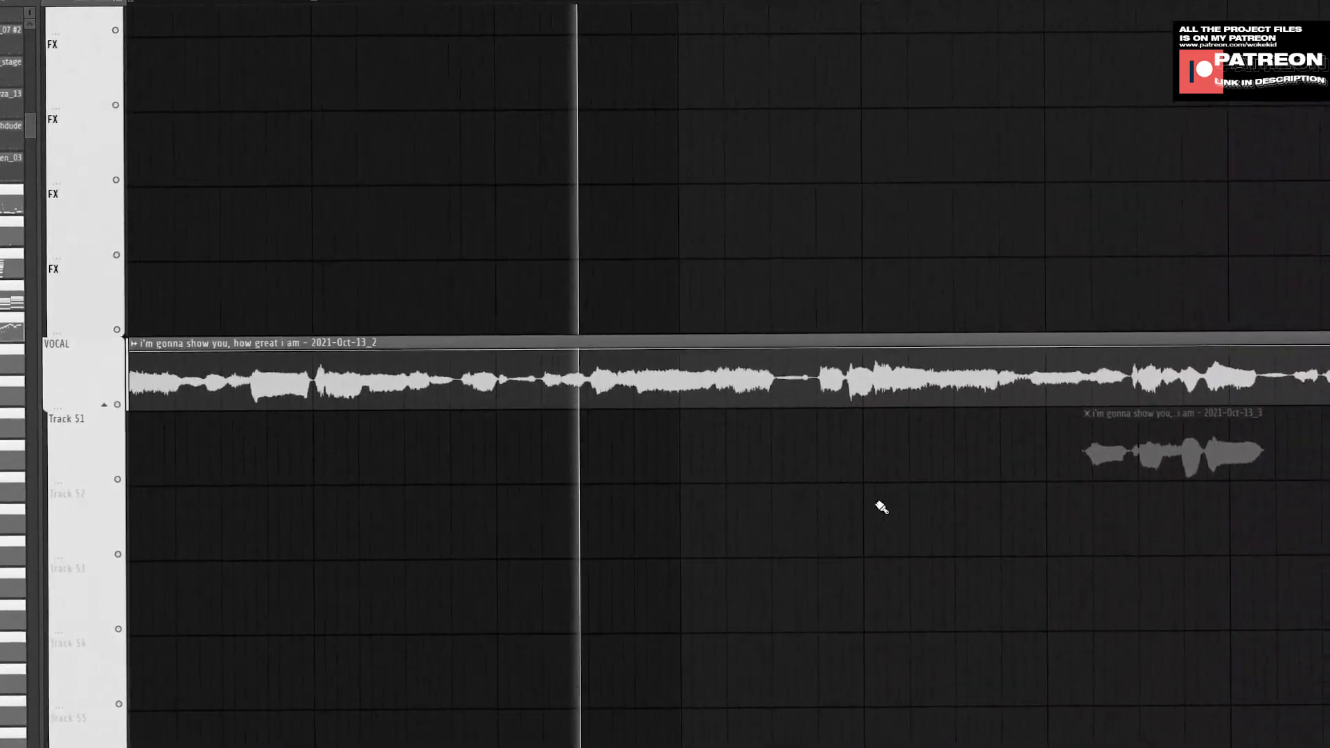
Step: Follow the build-up playback through the sidechain pattern, the rise, whoosh and impact effects, and the Pattern 19 chords
scroll(881, 507, up, 15)
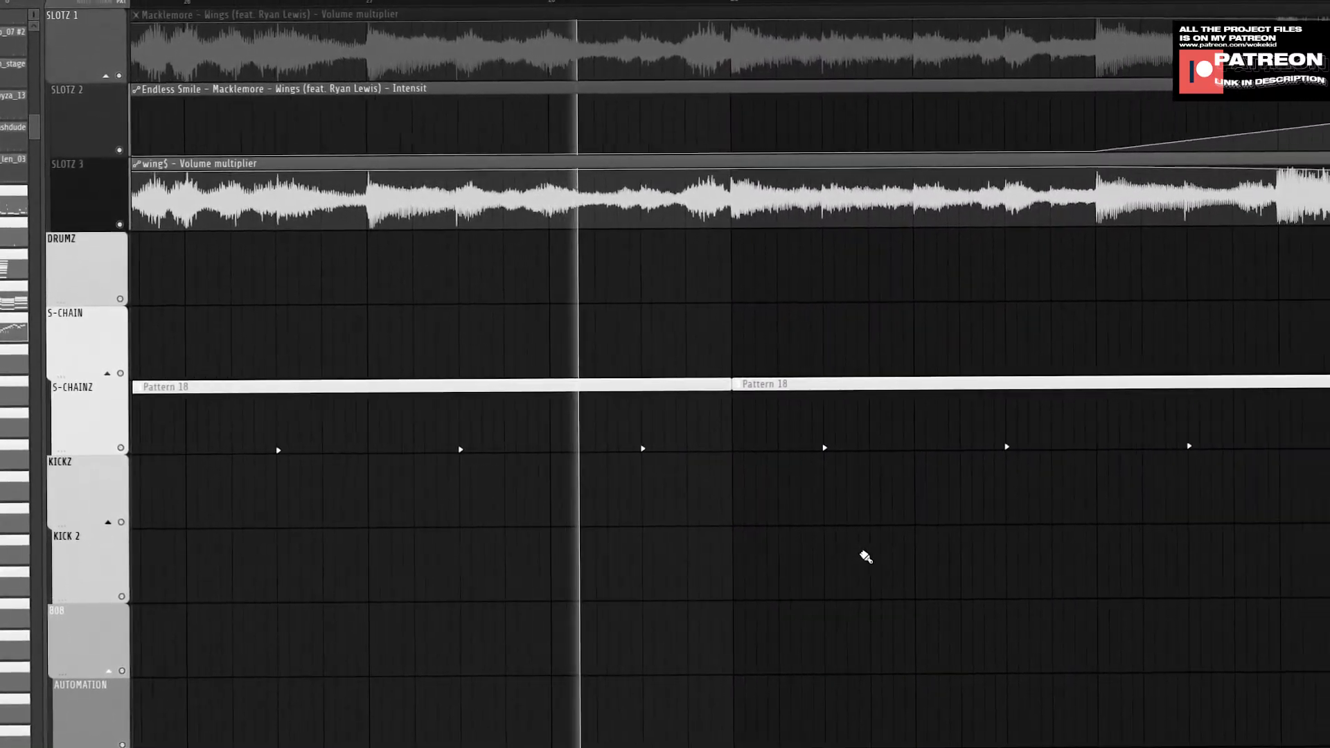
scroll(866, 557, down, 15)
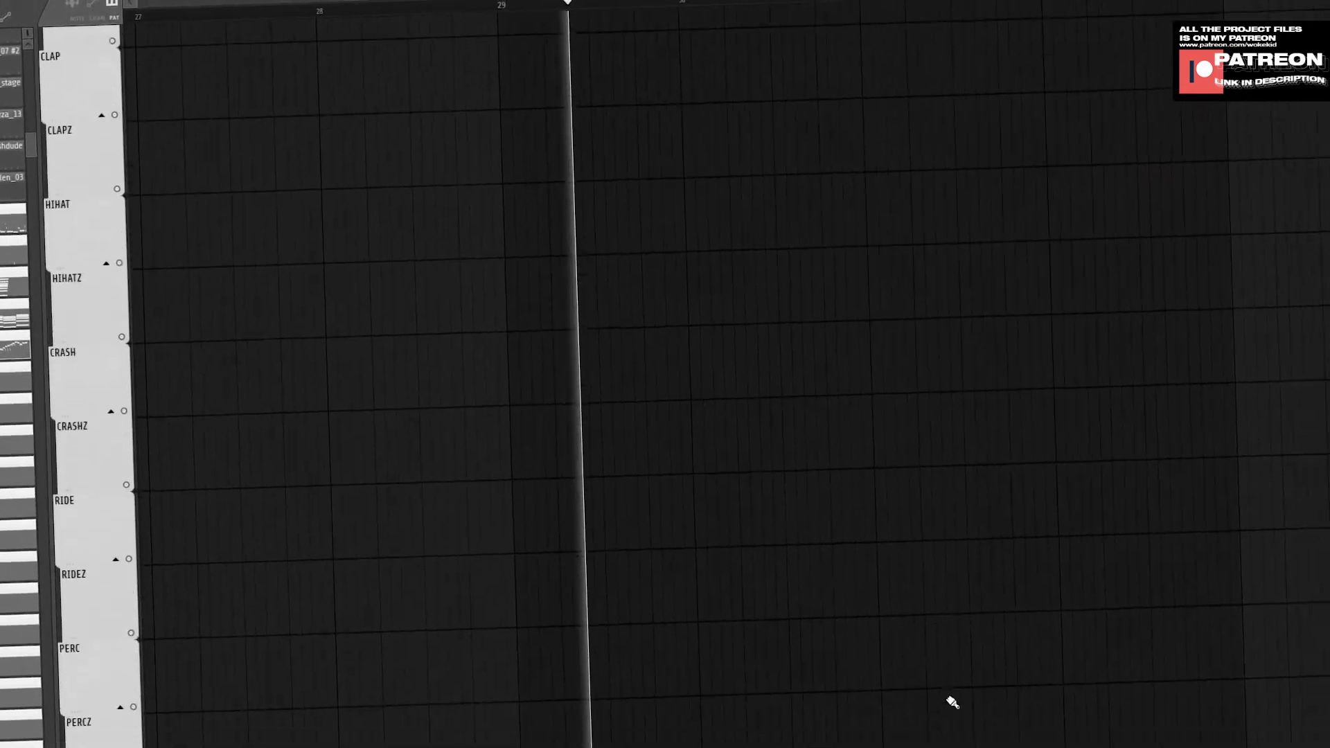
scroll(952, 703, down, 15)
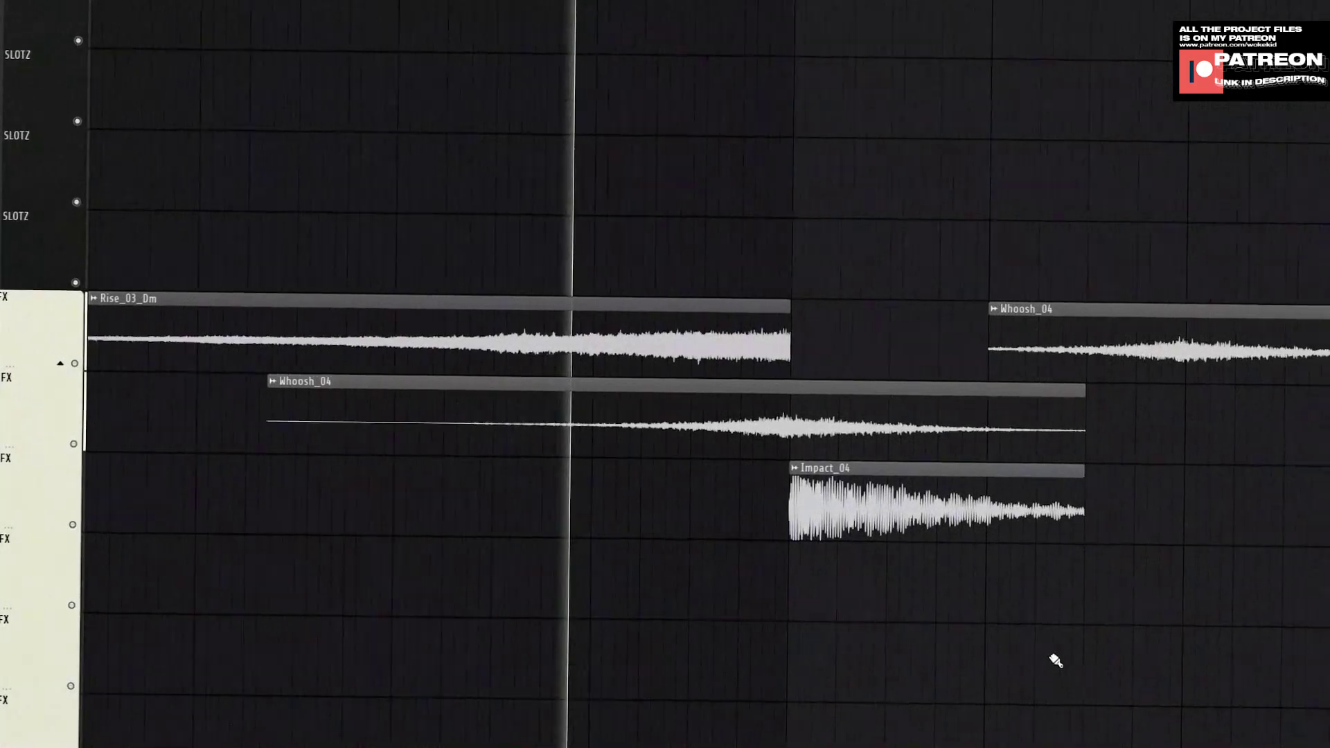
scroll(1076, 712, down, 9)
scroll(1091, 679, up, 11)
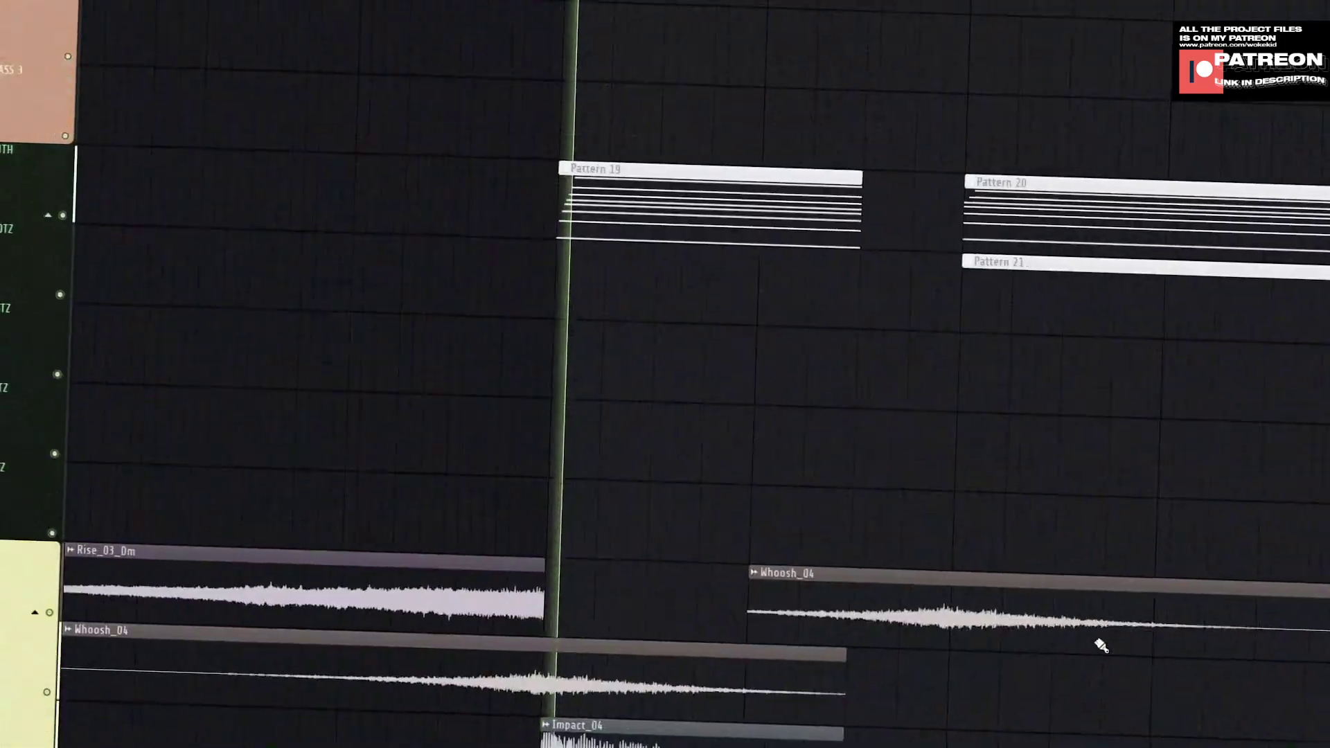
scroll(1100, 643, up, 6)
scroll(1082, 624, down, 5)
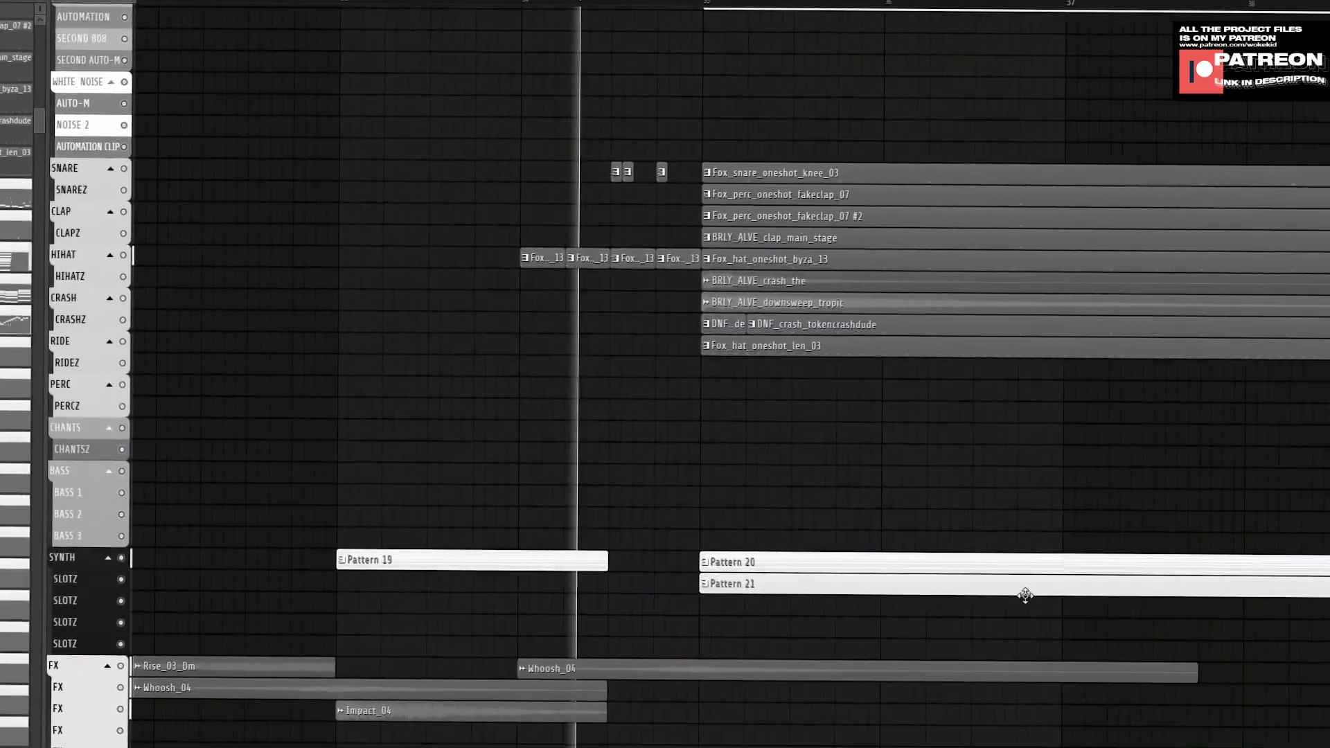
scroll(811, 572, up, 4)
Step: Follow the drop's opening bars from the drum tracks through the synth patterns and effects to the layered vocals
scroll(821, 579, down, 2)
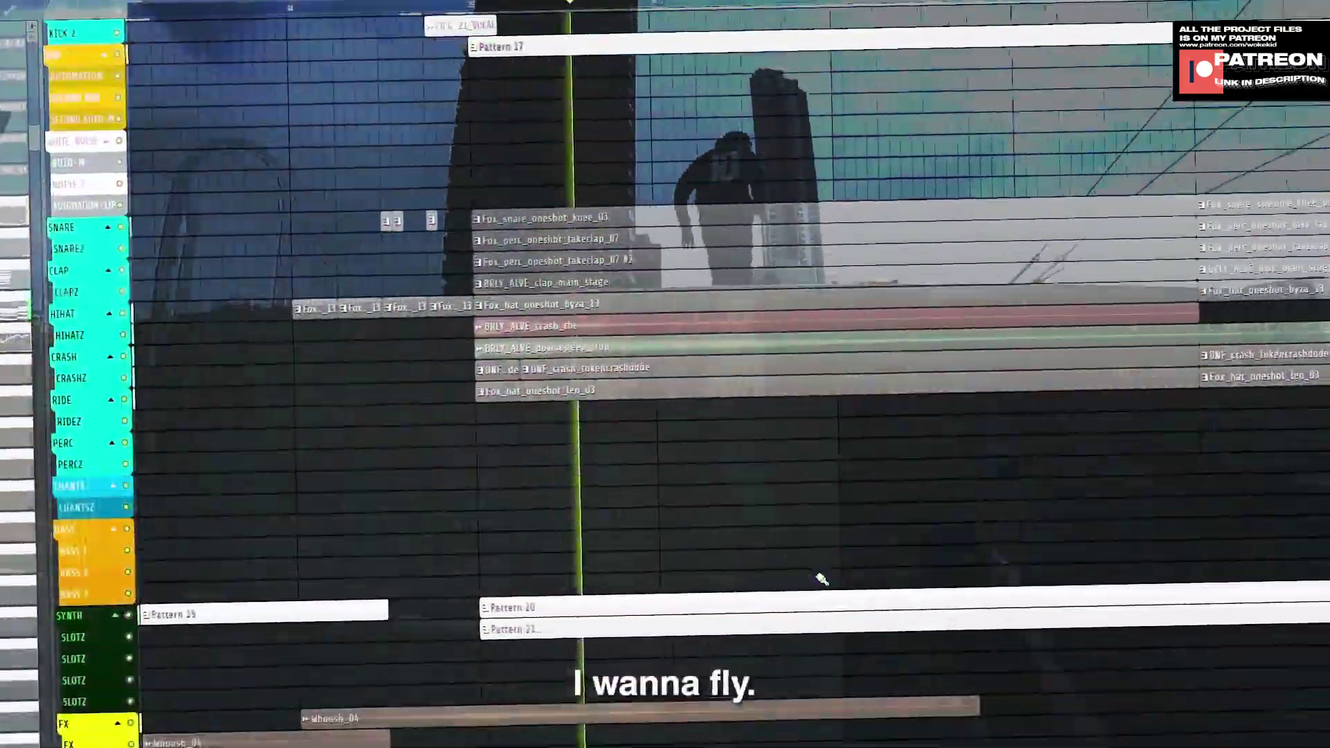
scroll(783, 589, down, 3)
scroll(706, 554, up, 5)
scroll(729, 540, down, 3)
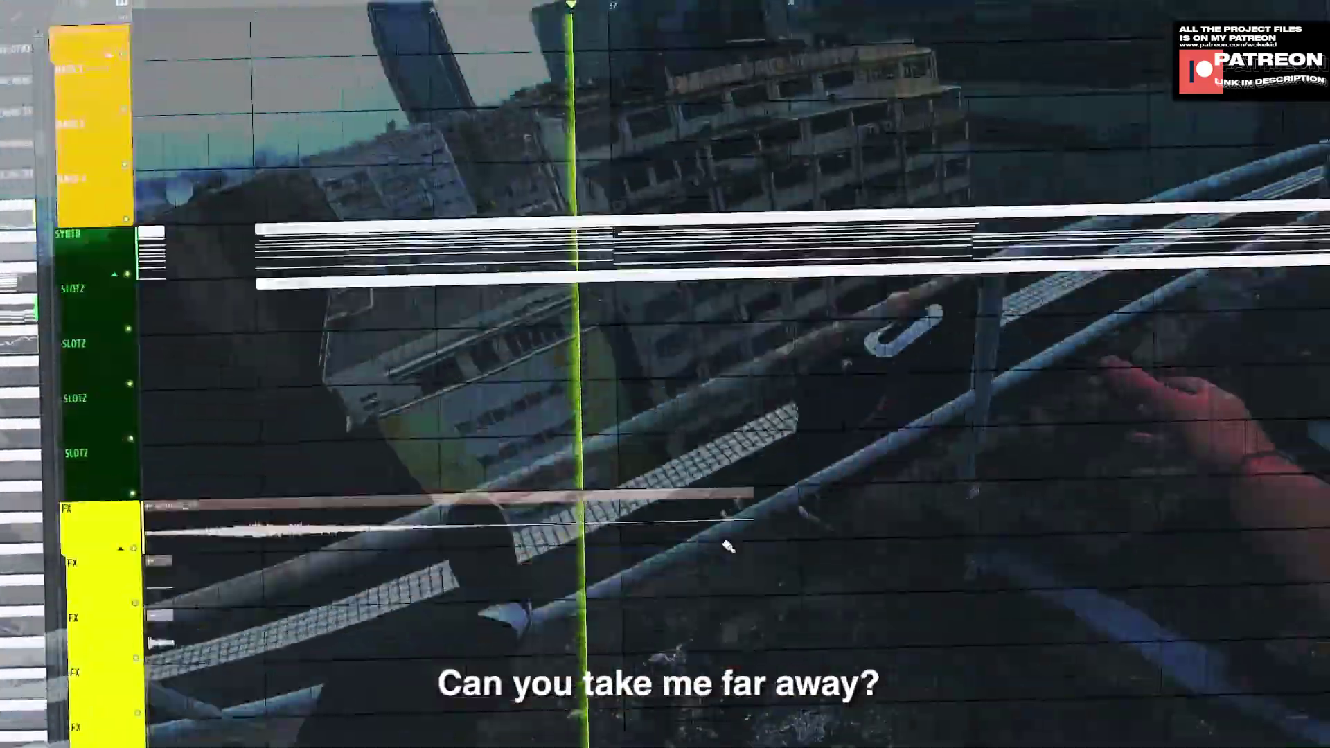
scroll(717, 547, down, 5)
scroll(922, 594, up, 1)
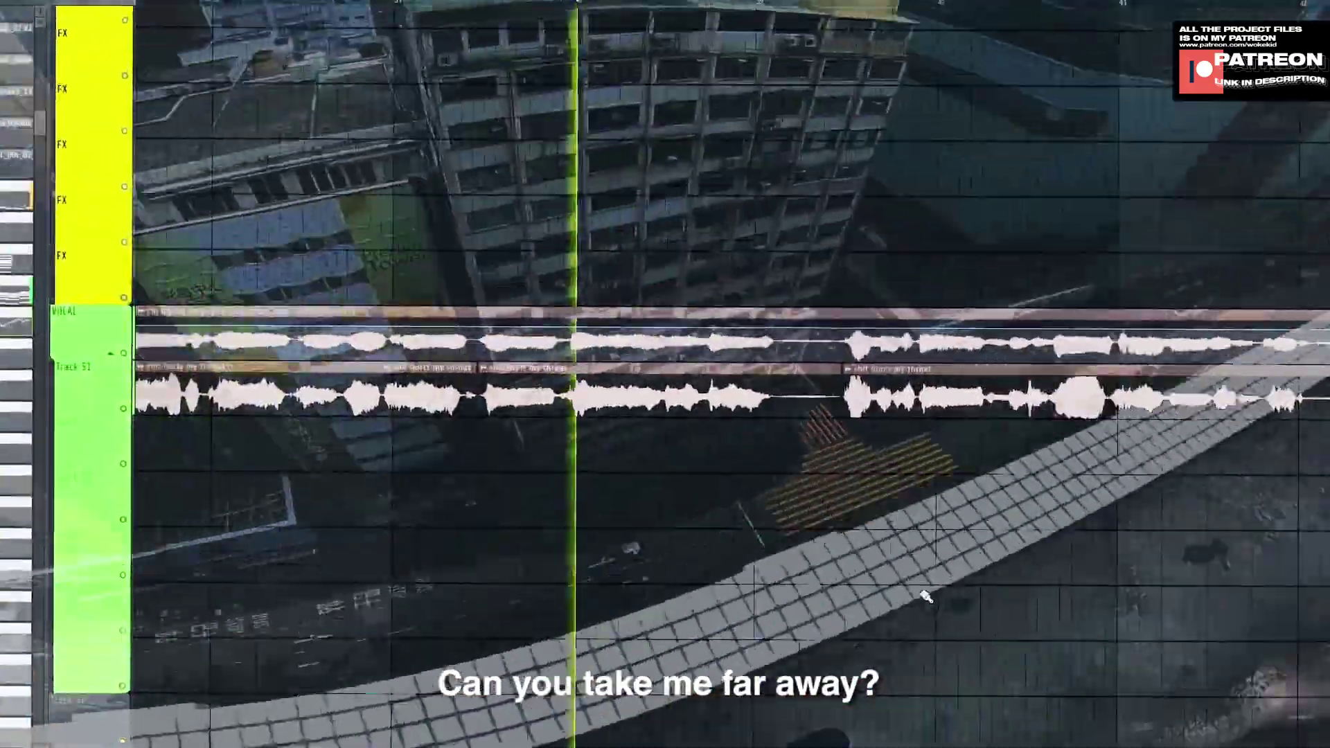
Step: Examine the hi-hat, crash, kick and 808 tracks while the drop plays
scroll(926, 596, up, 10)
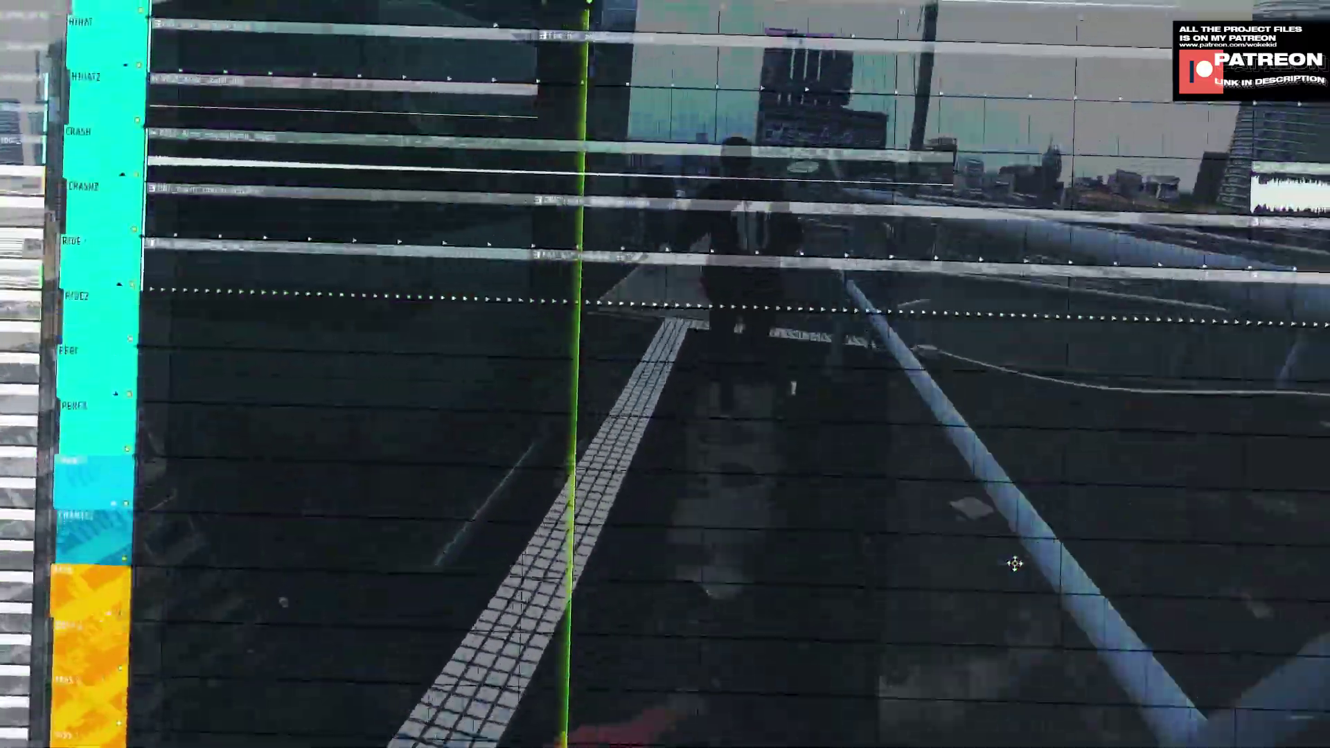
scroll(1014, 563, up, 10)
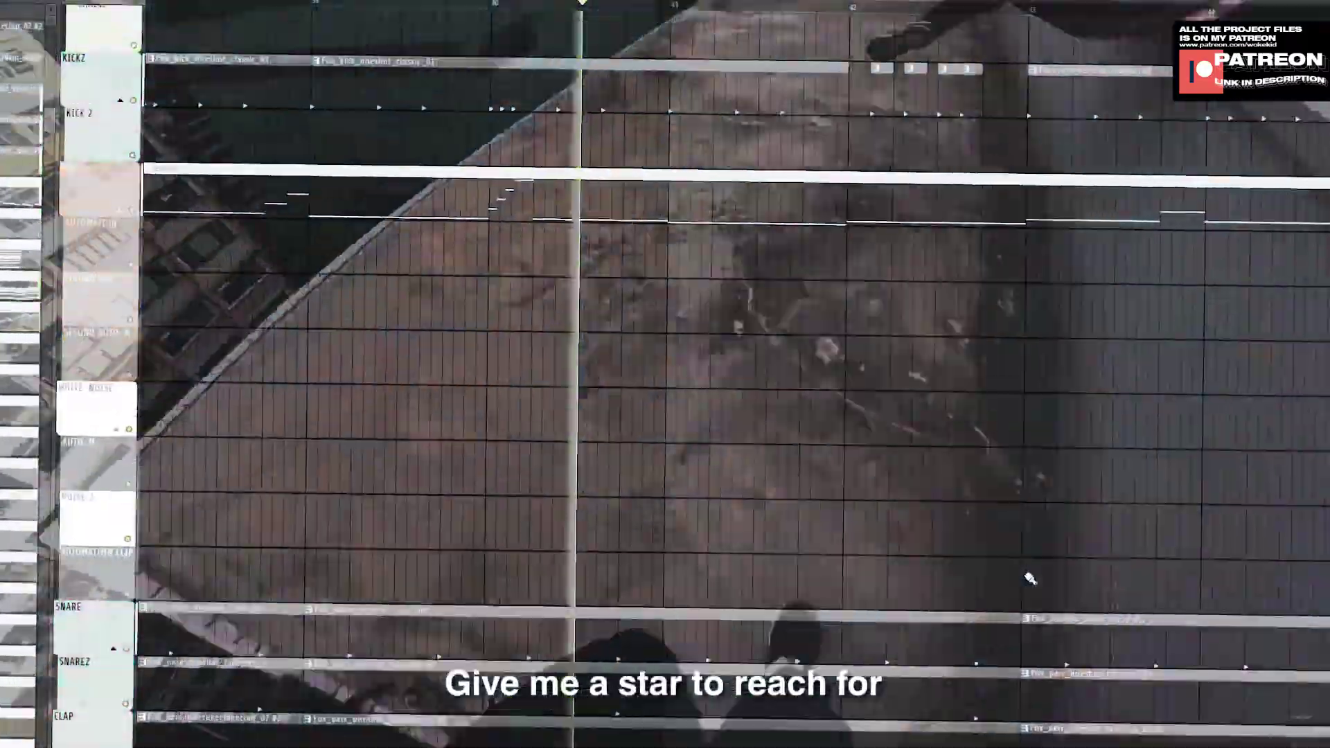
scroll(1036, 585, up, 2)
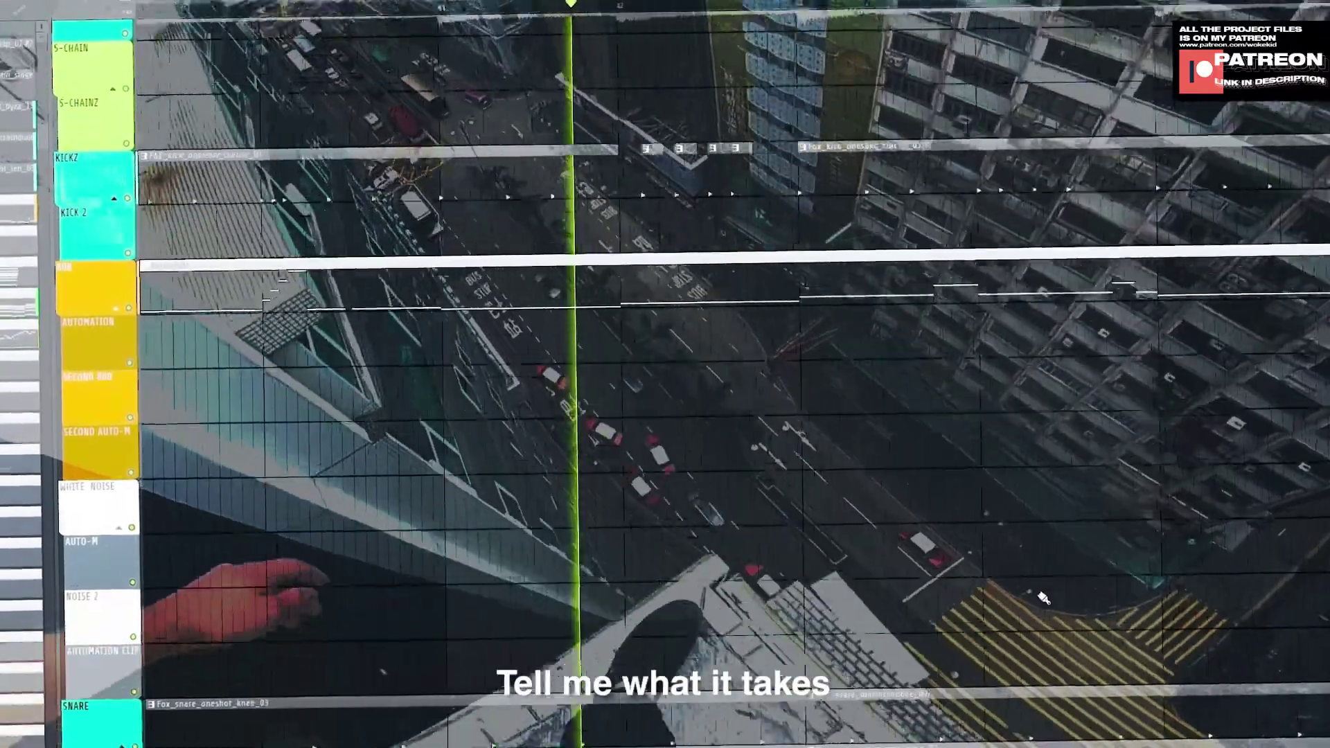
scroll(1042, 604, up, 4)
Step: Follow the drop playback from the kick, snare and crash tracks through the synth and FX tracks to the layered vocal clips
scroll(1107, 574, down, 10)
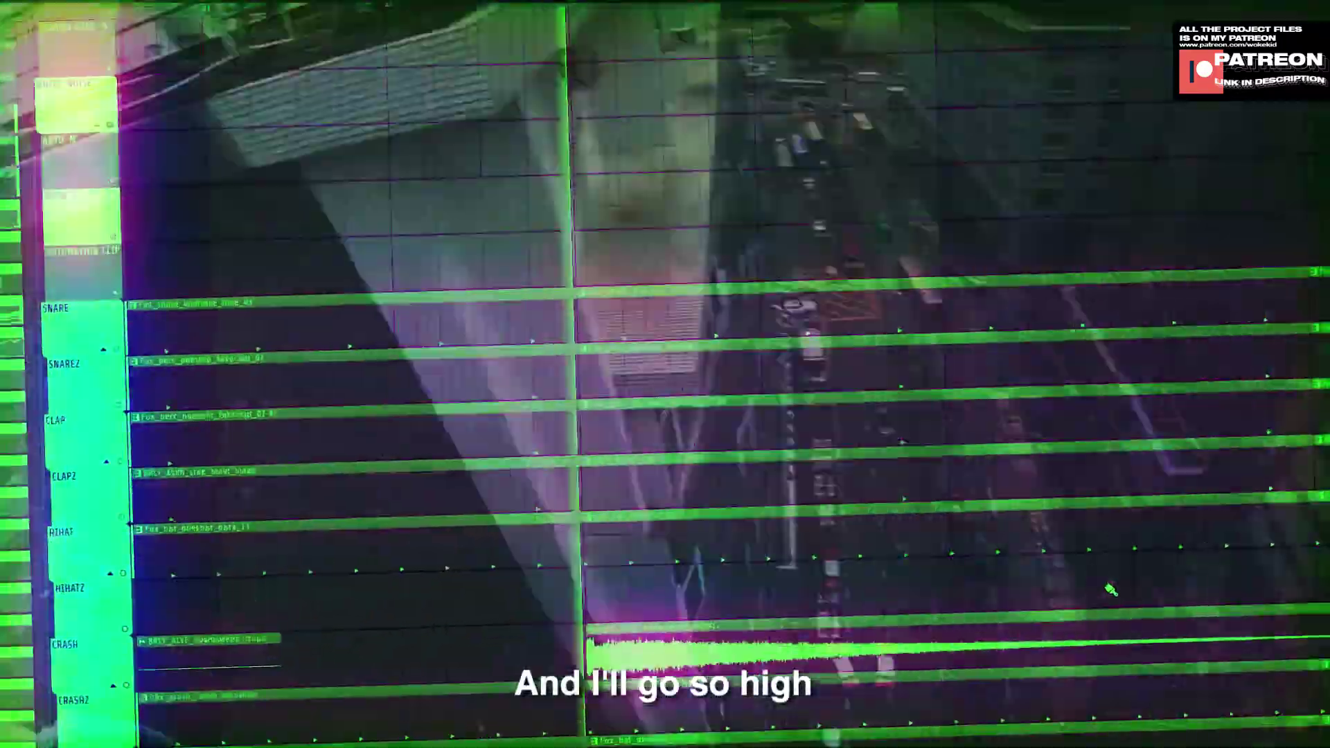
scroll(1102, 592, down, 15)
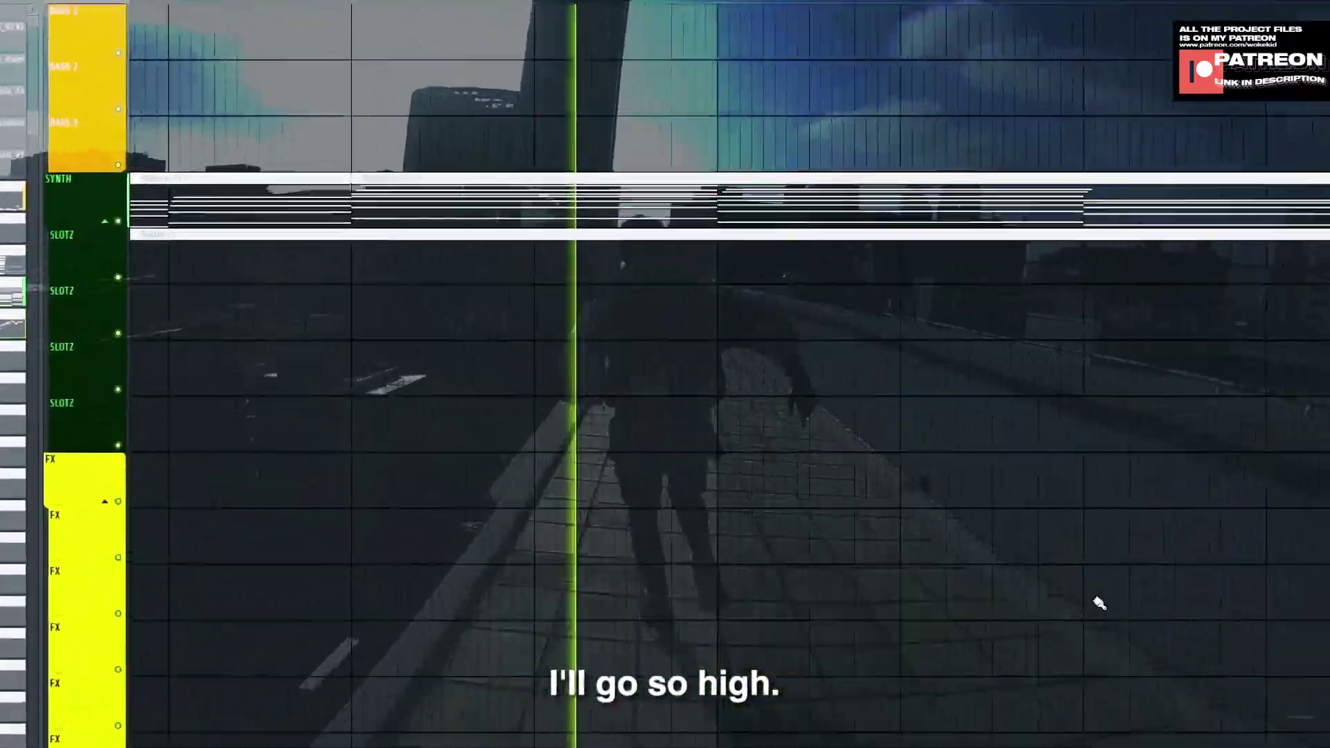
scroll(810, 496, up, 2)
scroll(791, 478, down, 8)
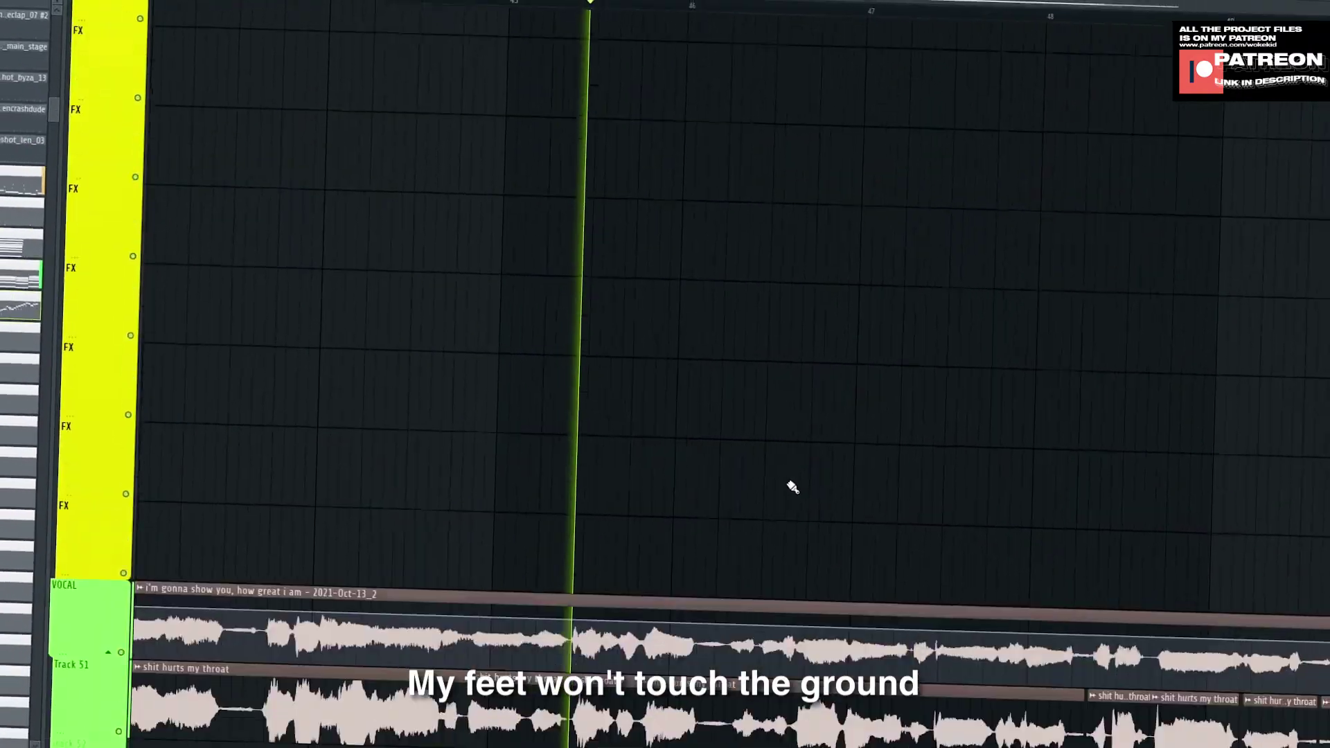
scroll(790, 485, down, 7)
scroll(789, 487, up, 3)
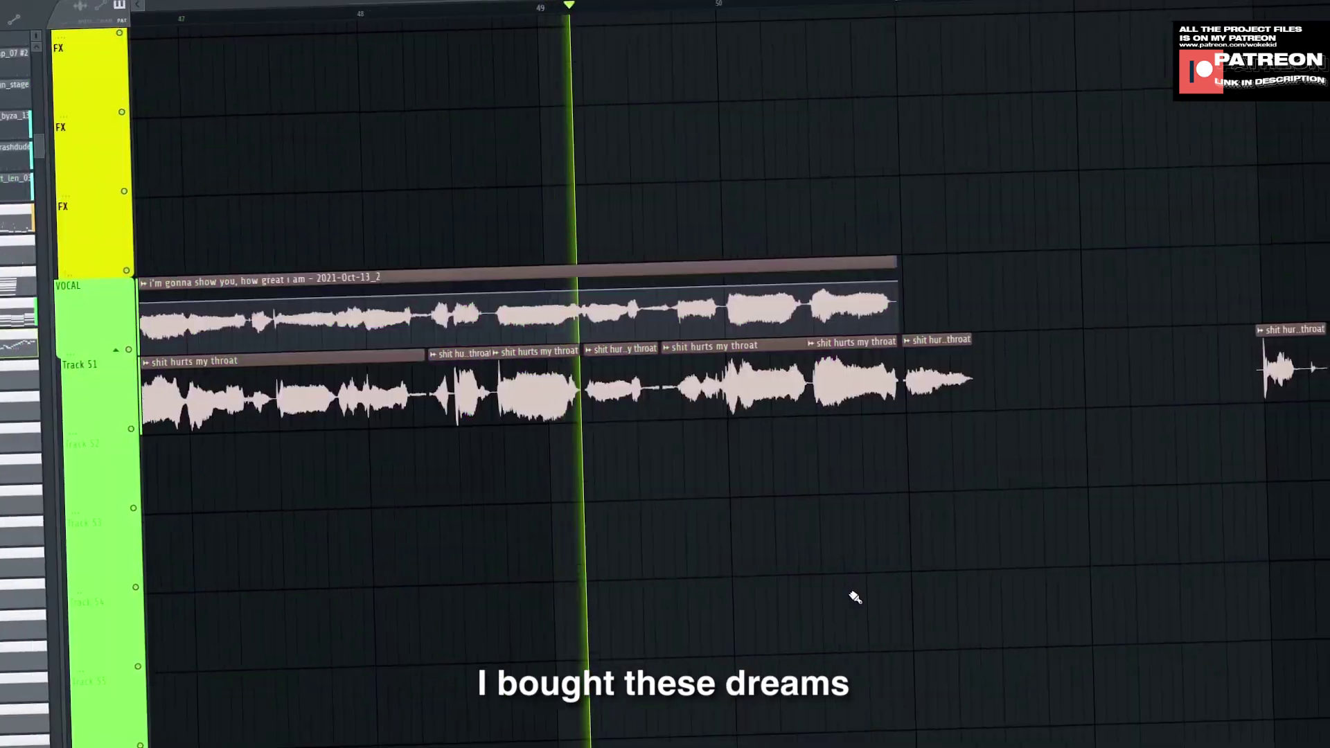
Step: Examine the Pattern 20 chords, the Pattern 21 lead and the last "shit hurts my throat" vocal clips during playback
scroll(862, 572, up, 10)
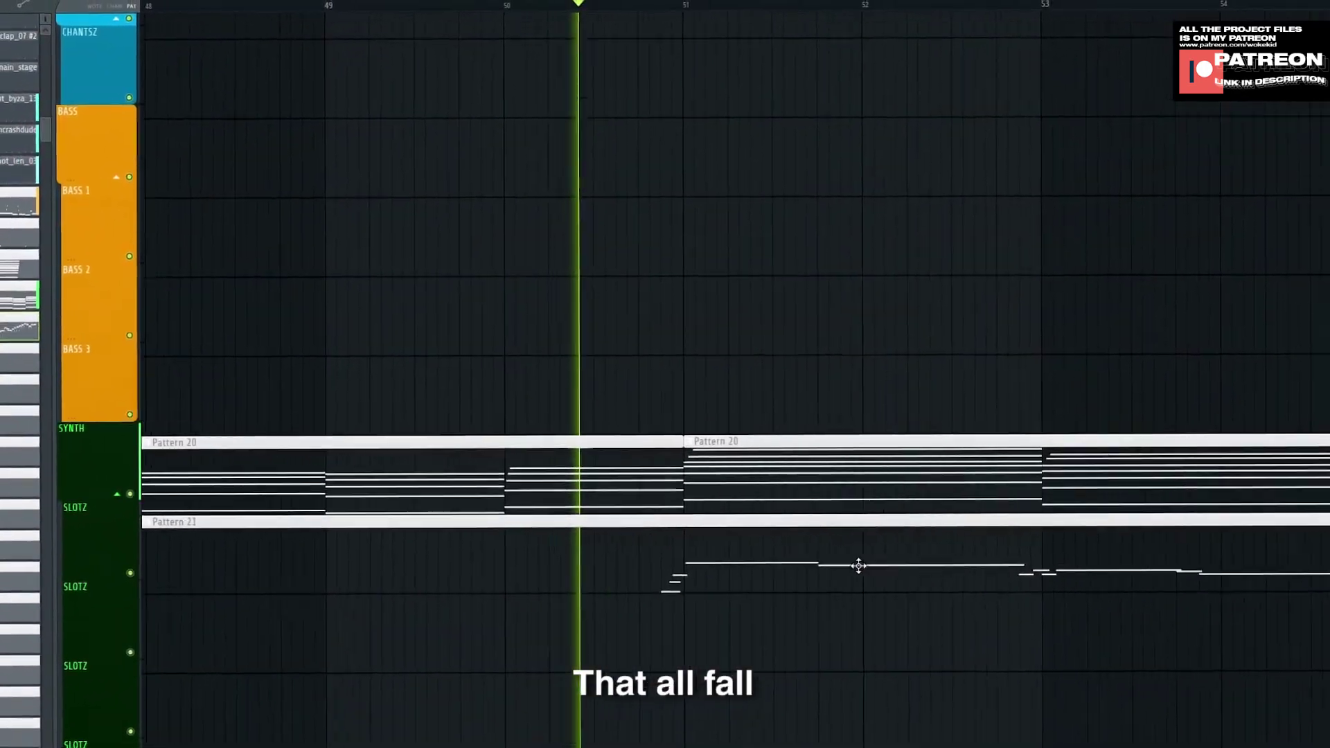
scroll(859, 567, up, 4)
scroll(861, 569, down, 5)
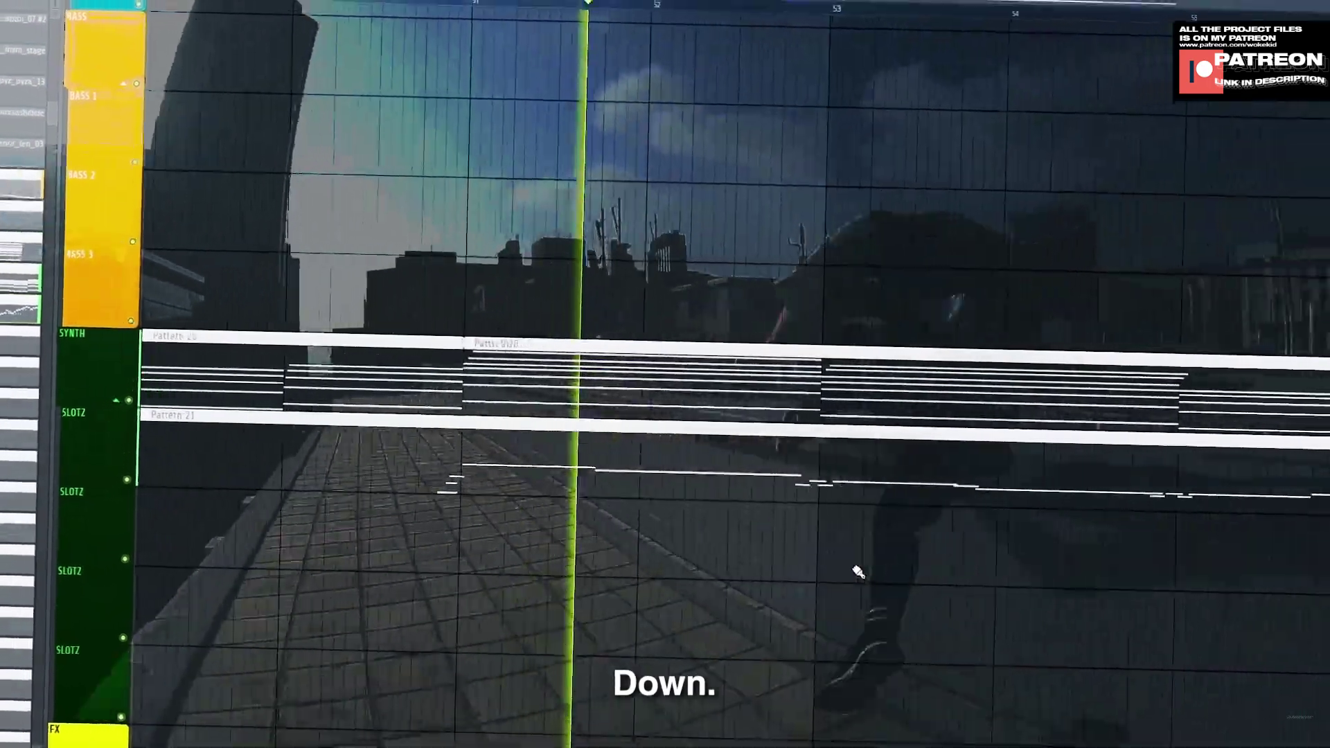
scroll(859, 571, down, 9)
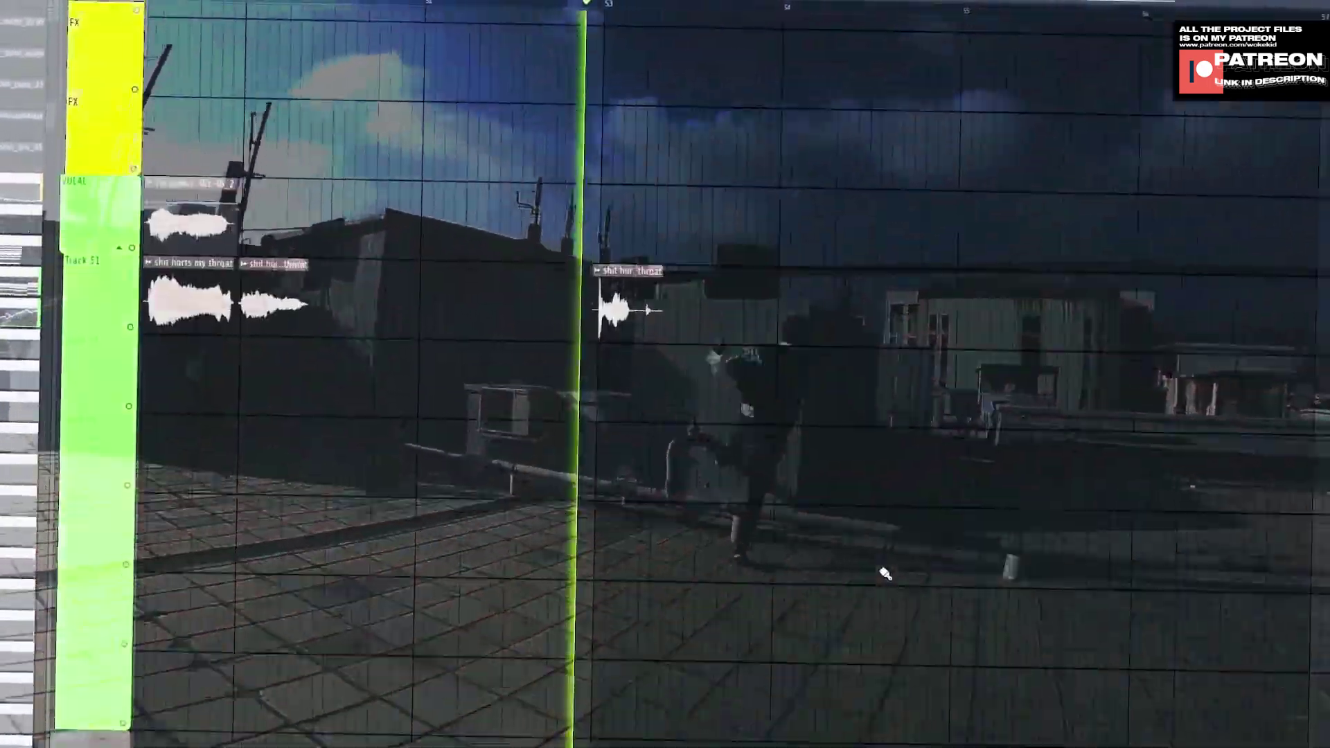
scroll(885, 570, up, 8)
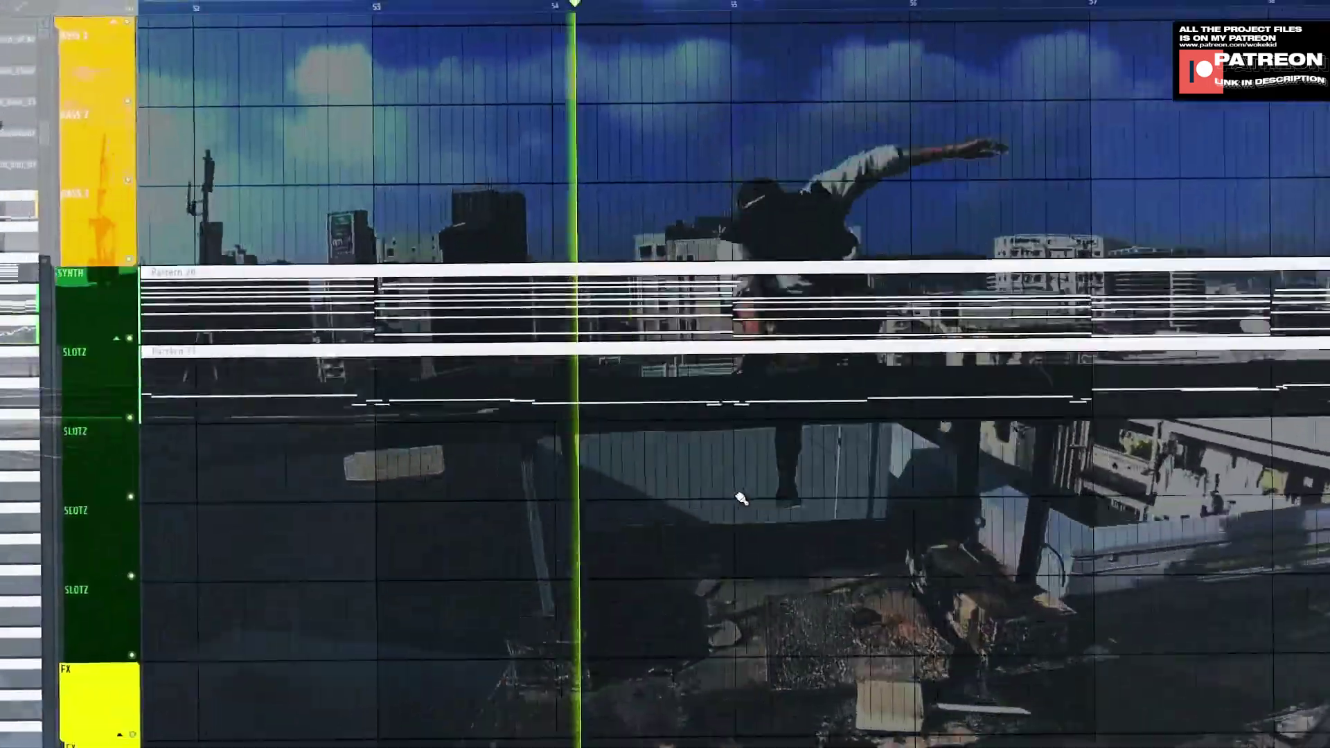
Step: Review the 808, snare, clap, hi-hat and crash tracks against the synth patterns as the second drop section plays
scroll(900, 540, up, 10)
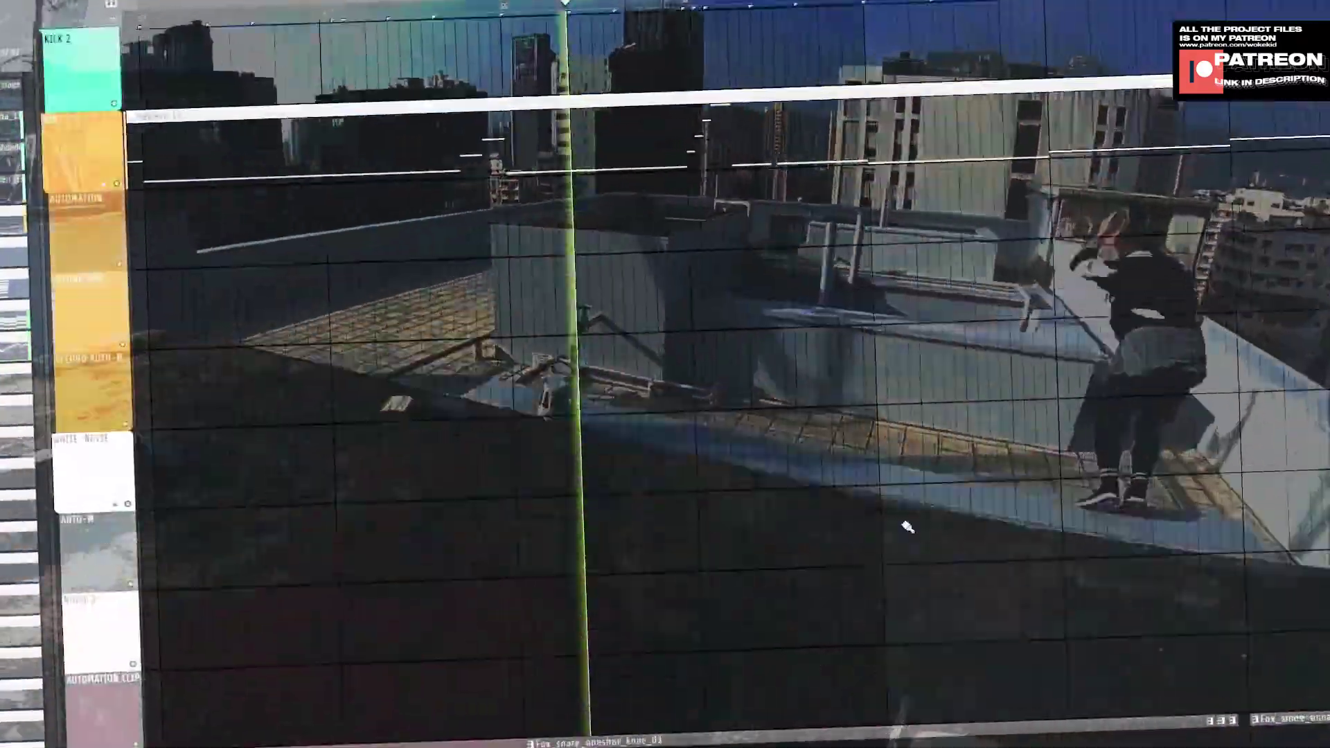
scroll(907, 526, down, 8)
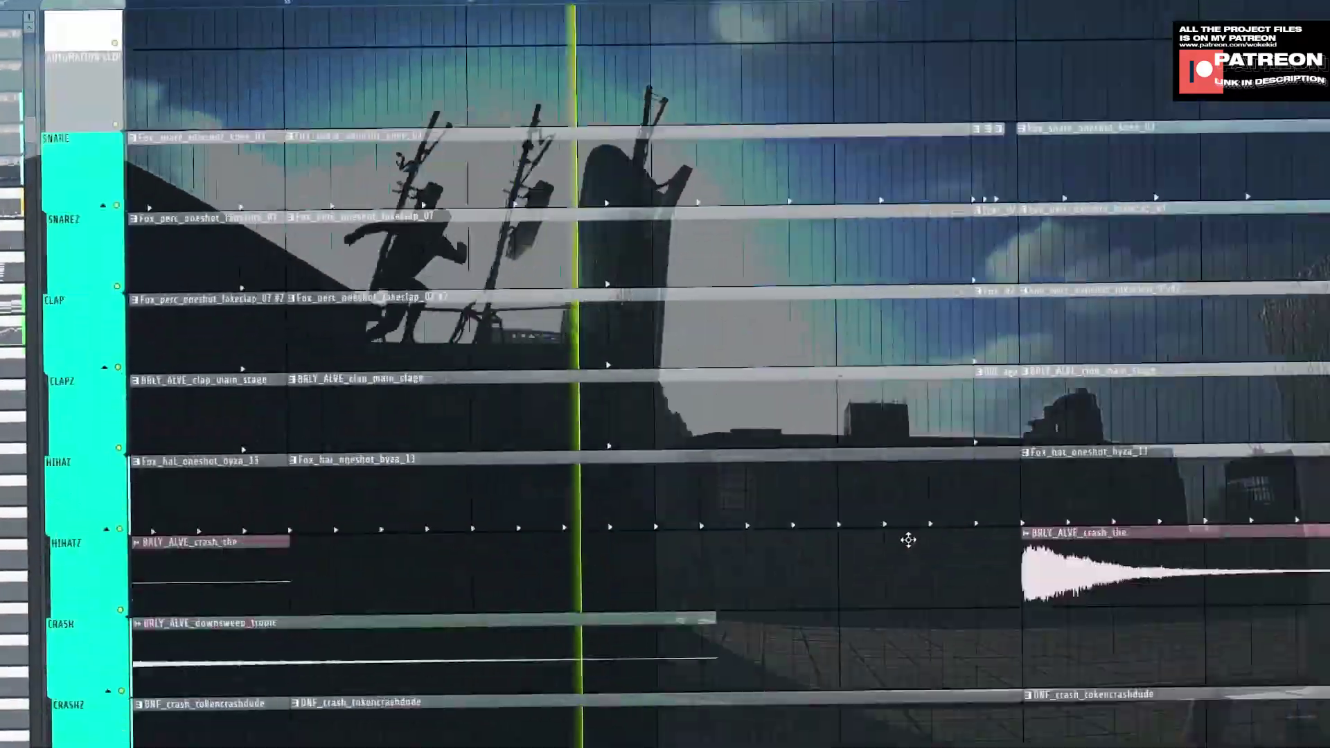
scroll(908, 539, down, 6)
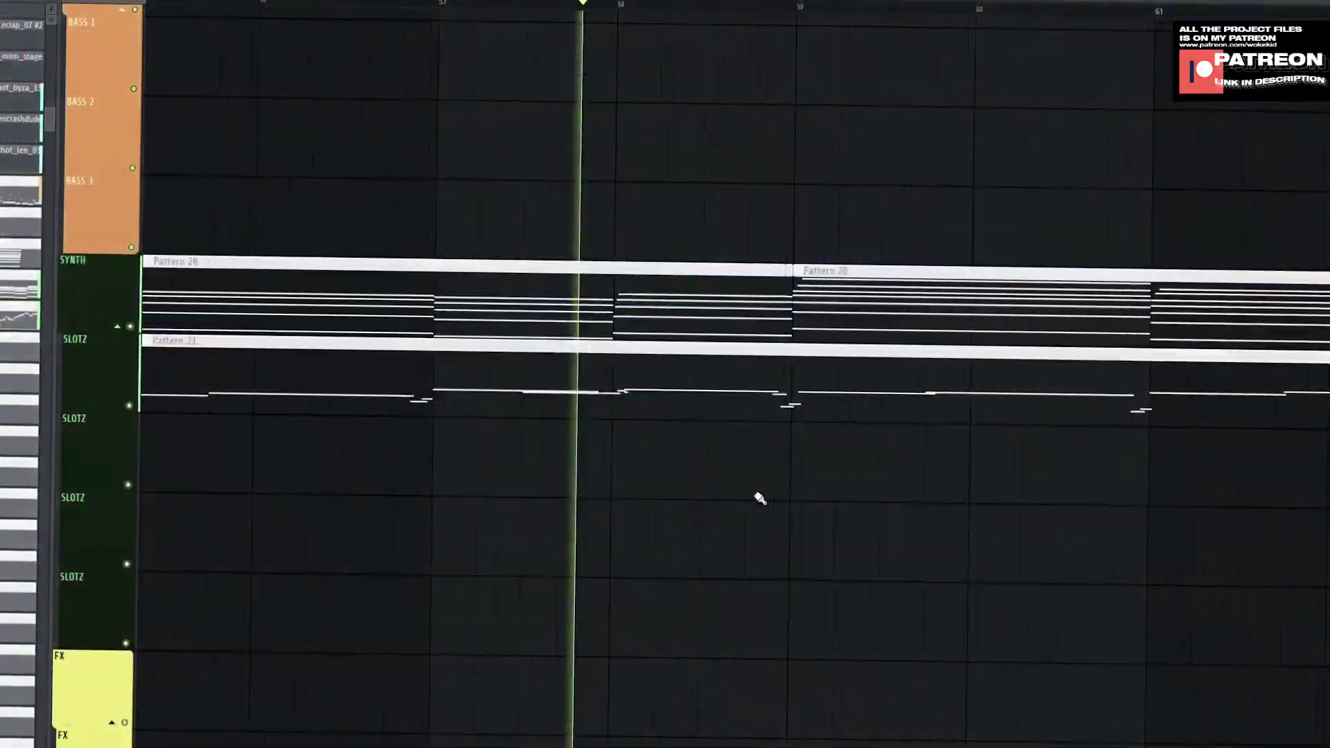
Step: Examine the Endless Smile – Serum #3 intensity automation alongside Patterns 20 and 21 as the song plays into its outro
scroll(876, 529, up, 5)
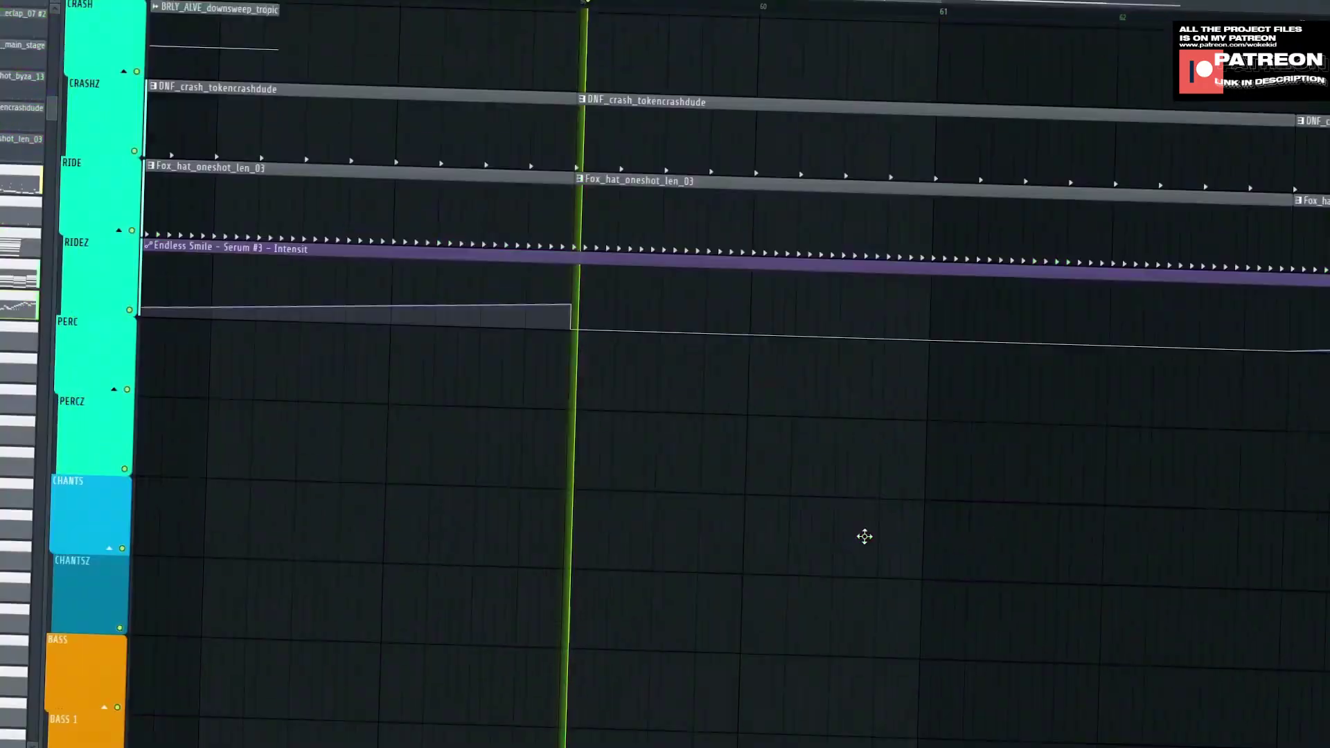
scroll(864, 536, down, 6)
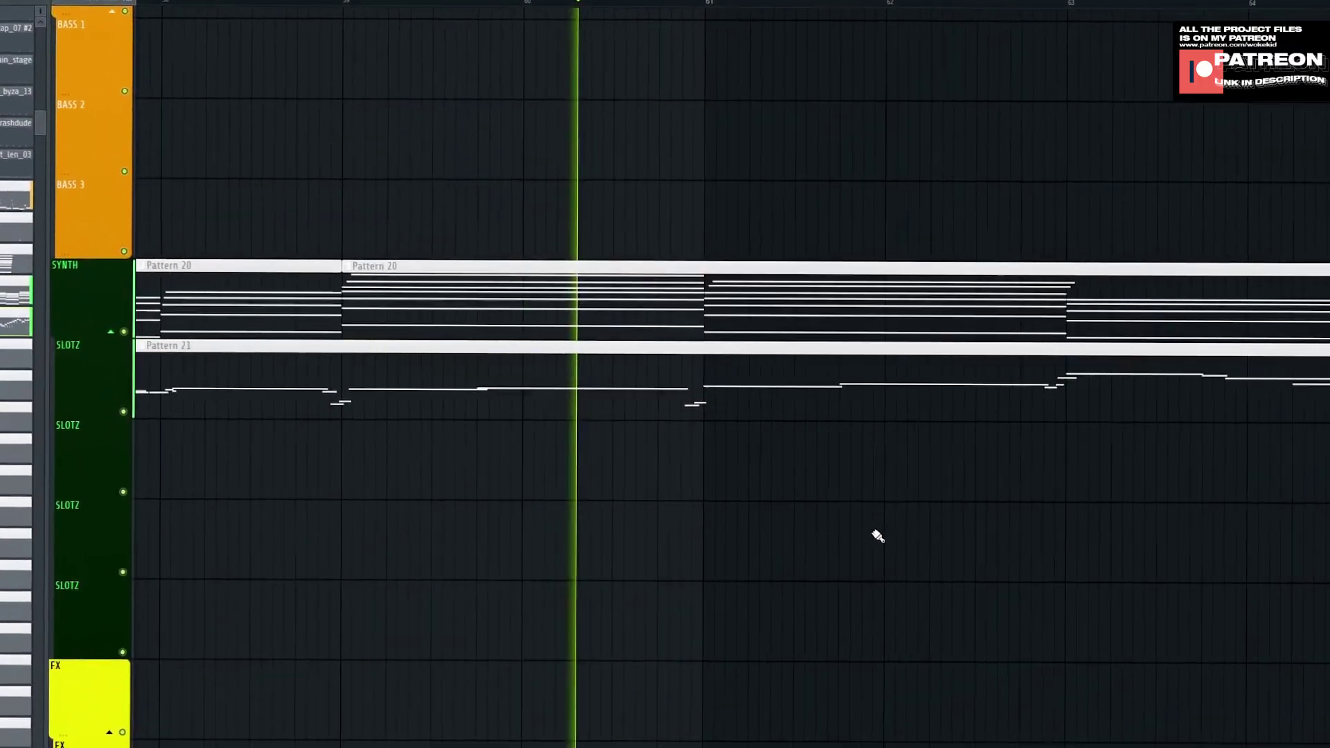
scroll(878, 536, up, 5)
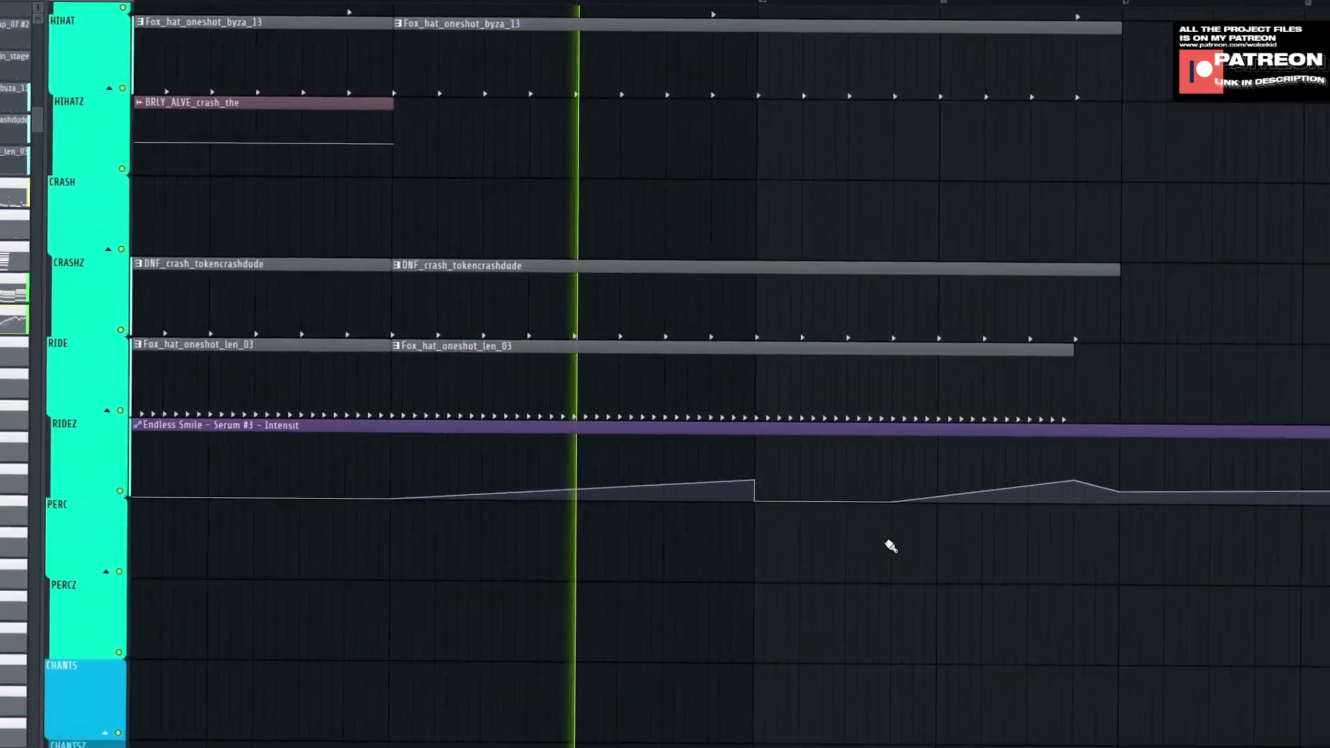
scroll(891, 546, down, 5)
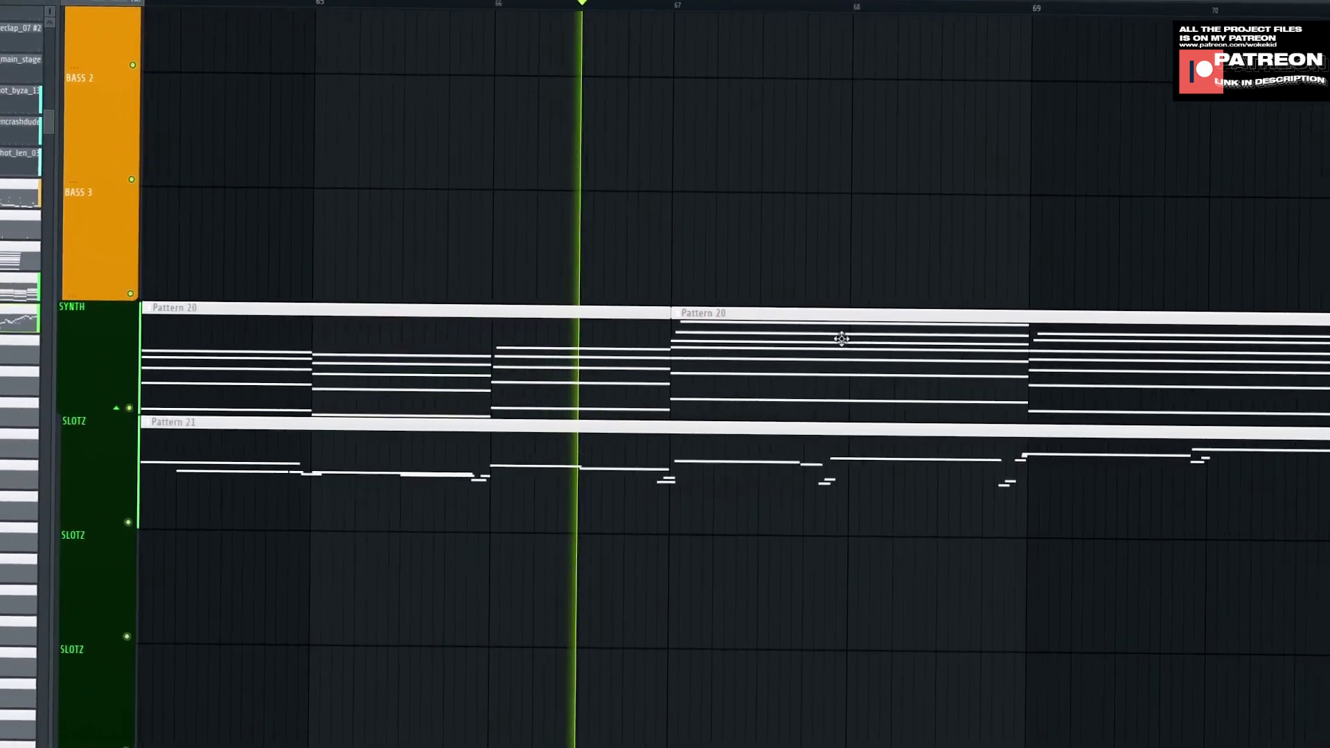
scroll(859, 304, down, 3)
scroll(883, 370, up, 4)
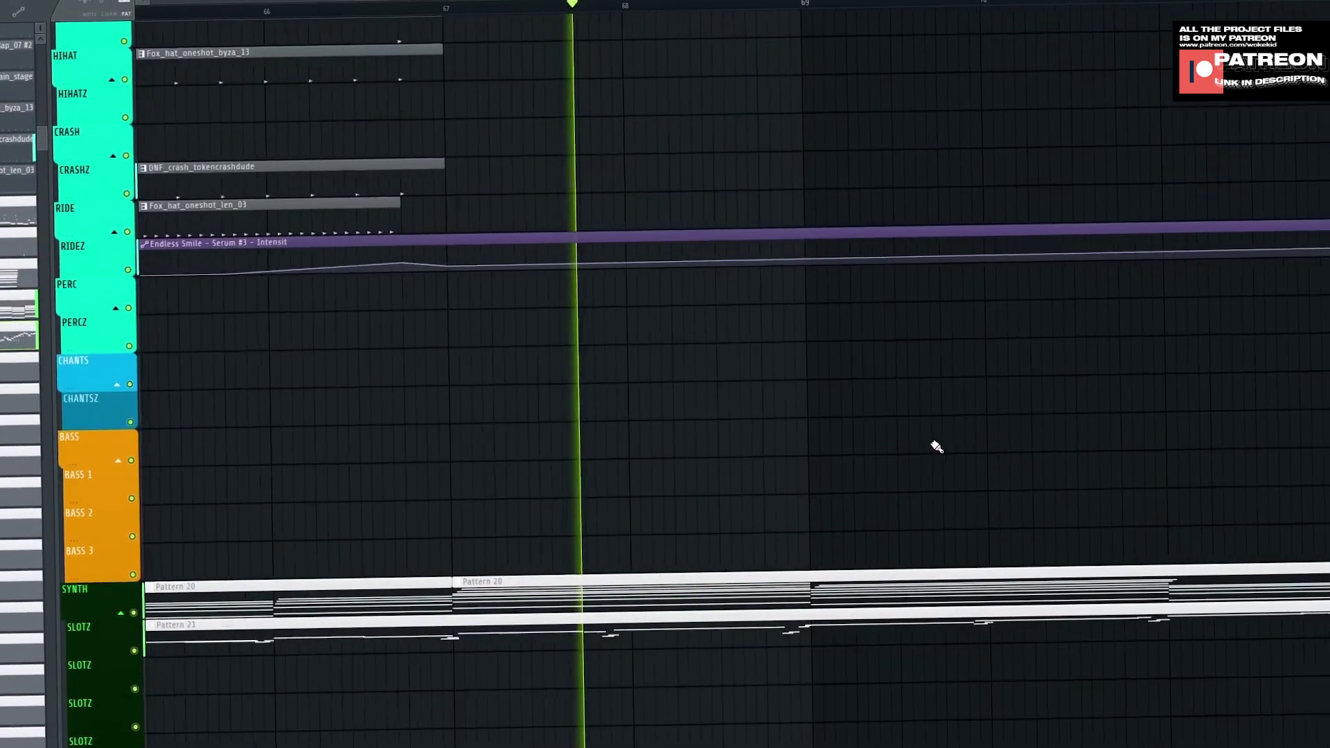
scroll(938, 454, down, 1)
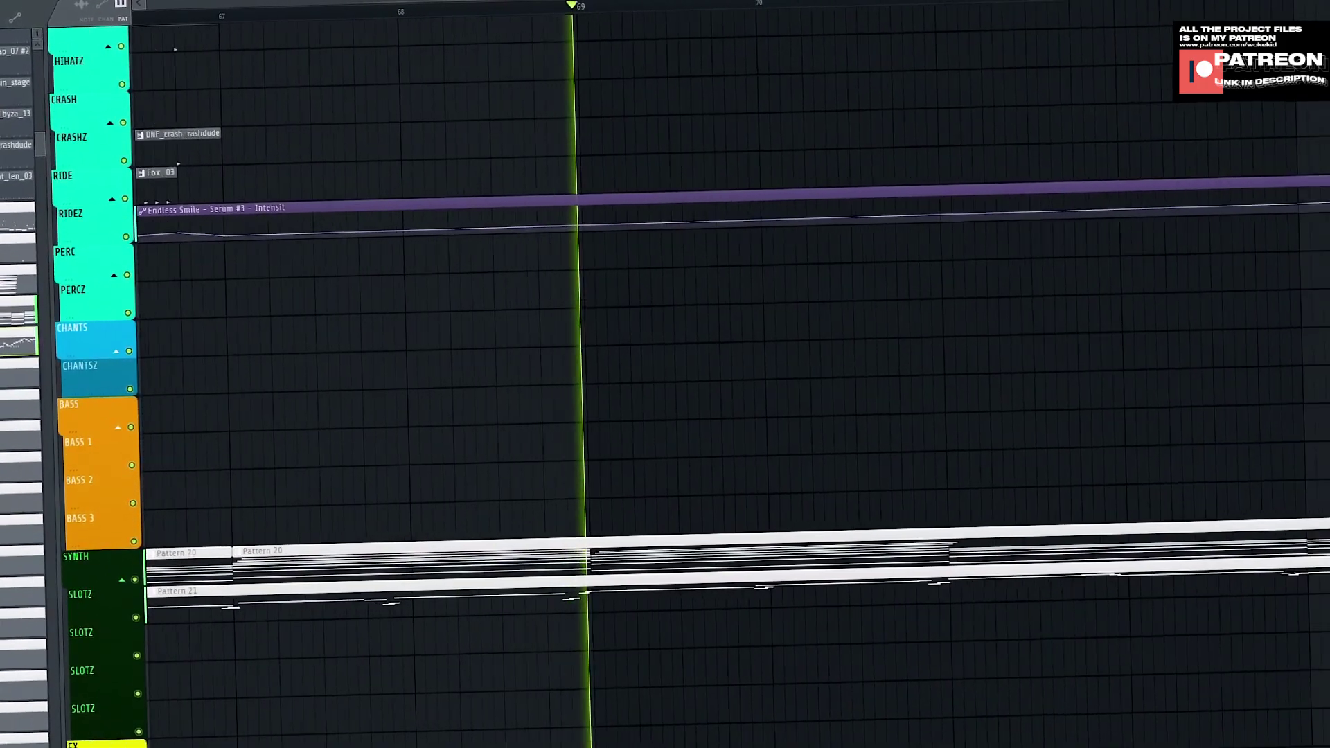